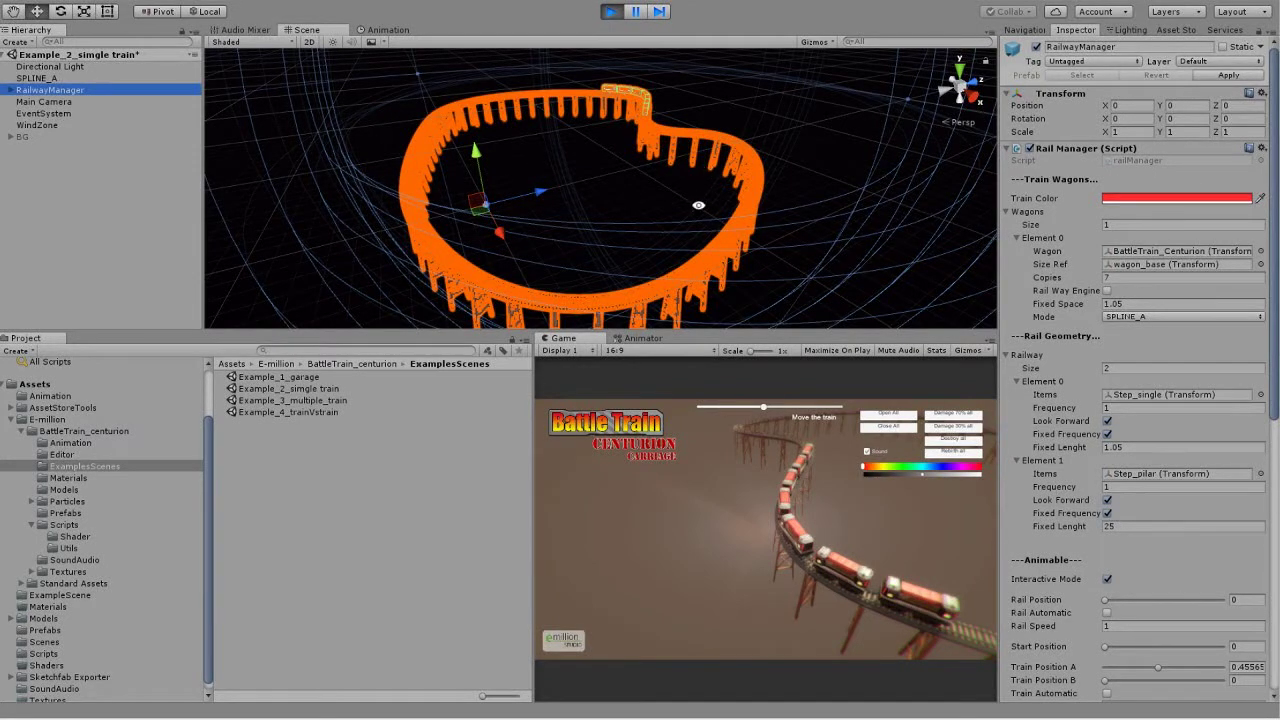
# Widen the Game view so the whole running train scene and its controls fit in it
pyautogui.moveTo(676, 194); pyautogui.dragTo(660, 156, button='middle')
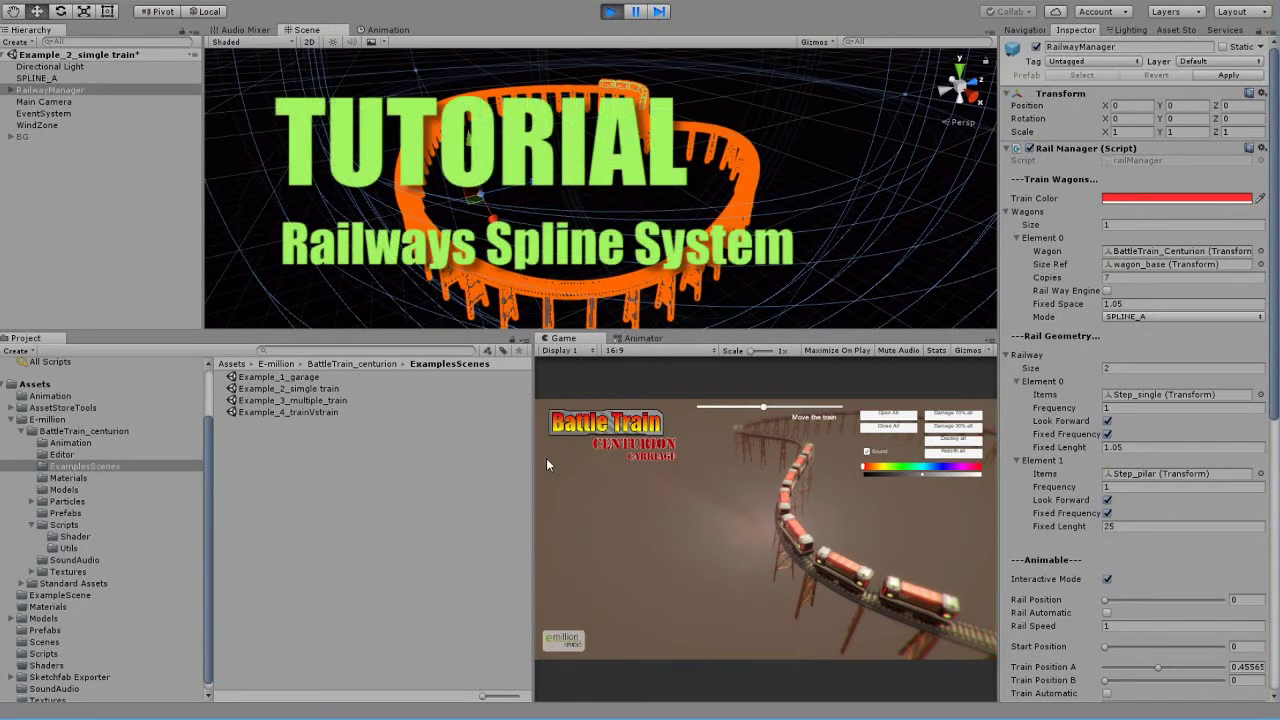
pyautogui.moveTo(534, 473); pyautogui.dragTo(396, 484)
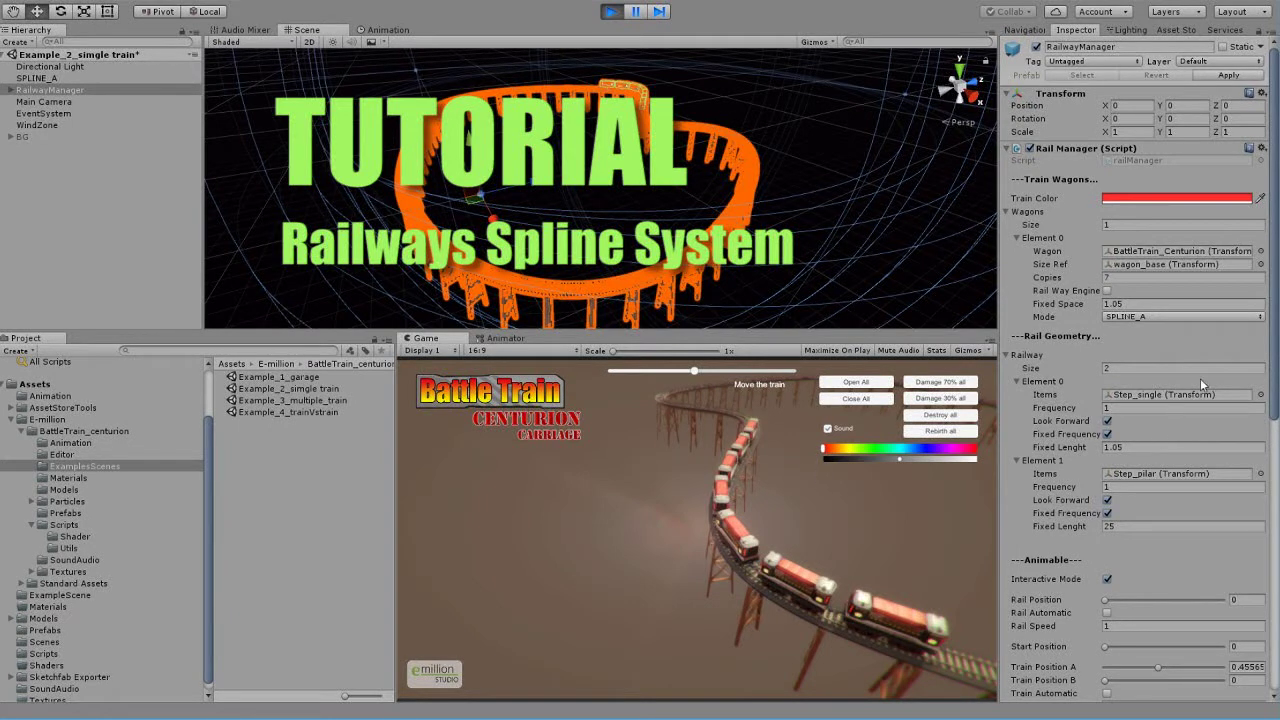
# Move the running train along the track with Train Position A, to about 0.503, and with the in-game train slider
pyautogui.moveTo(1276, 325); pyautogui.dragTo(1260, 455)
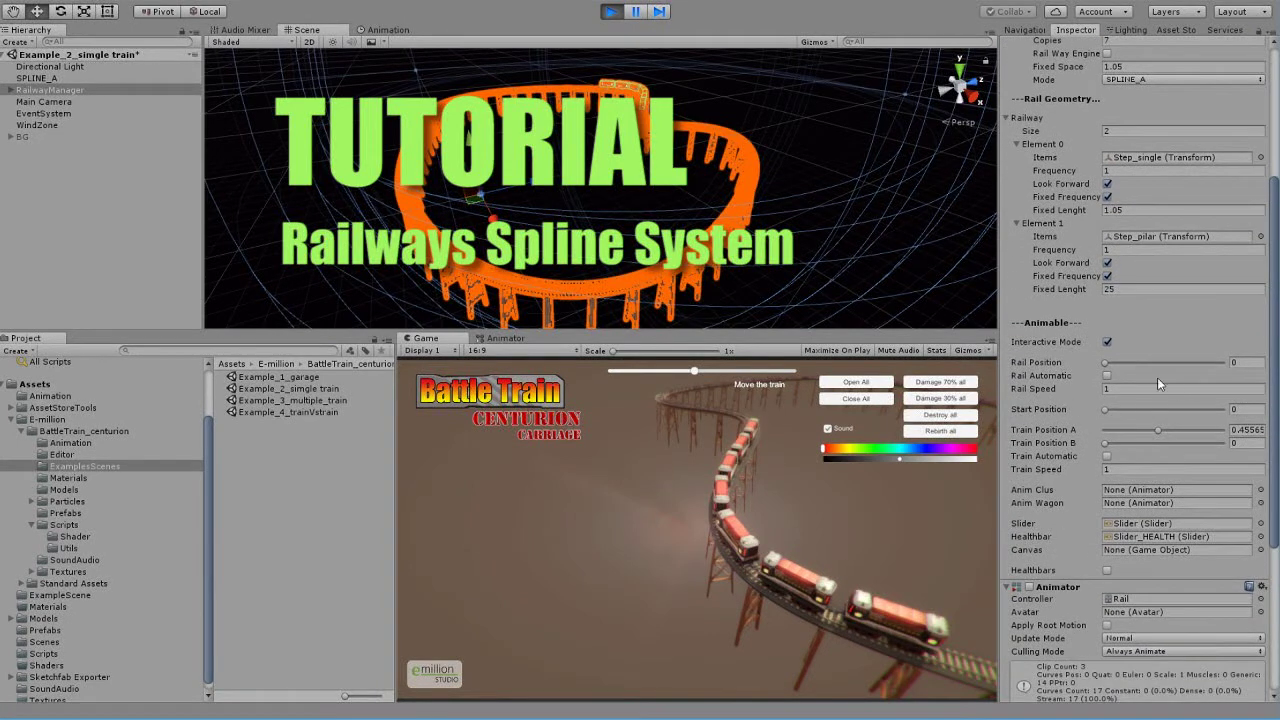
pyautogui.click(1104, 411)
pyautogui.moveTo(1161, 432); pyautogui.dragTo(1166, 433)
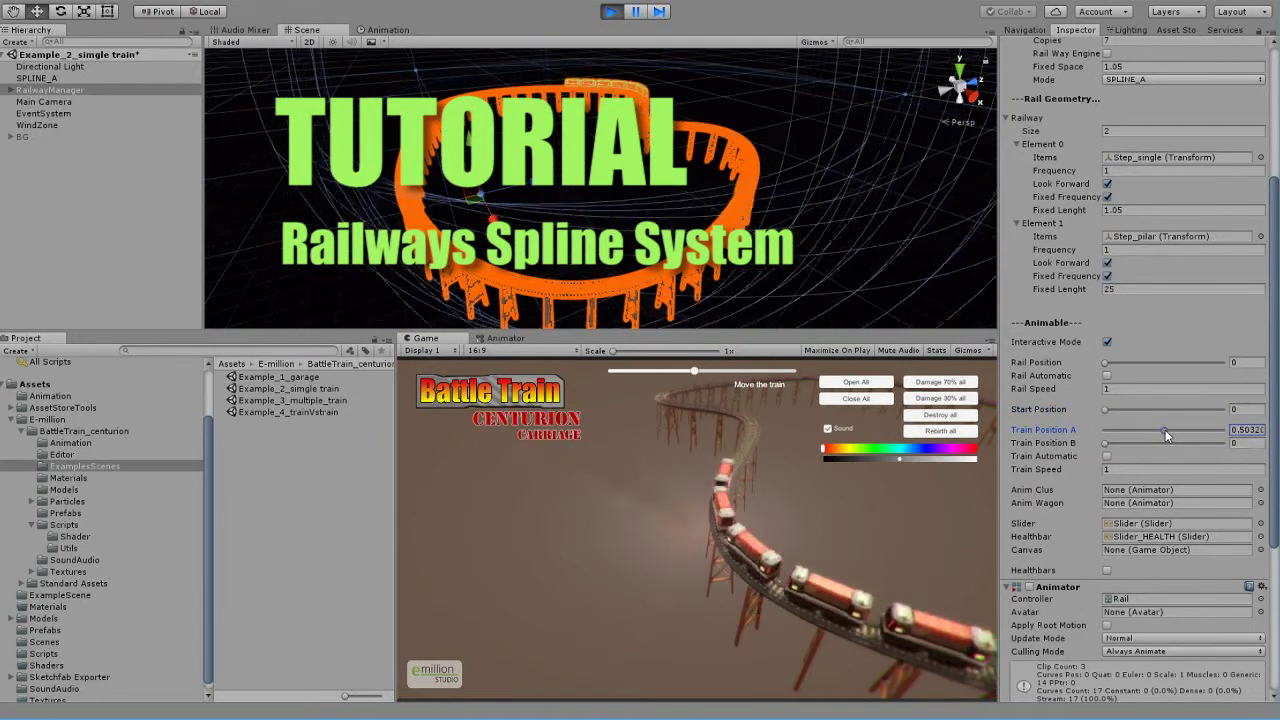
pyautogui.moveTo(693, 371)
pyautogui.mouseDown()
pyautogui.moveTo(657, 372)
pyautogui.moveTo(701, 377)
pyautogui.mouseUp()
# Switch Train Automatic on and back off, and stop play mode
pyautogui.click(1107, 456)
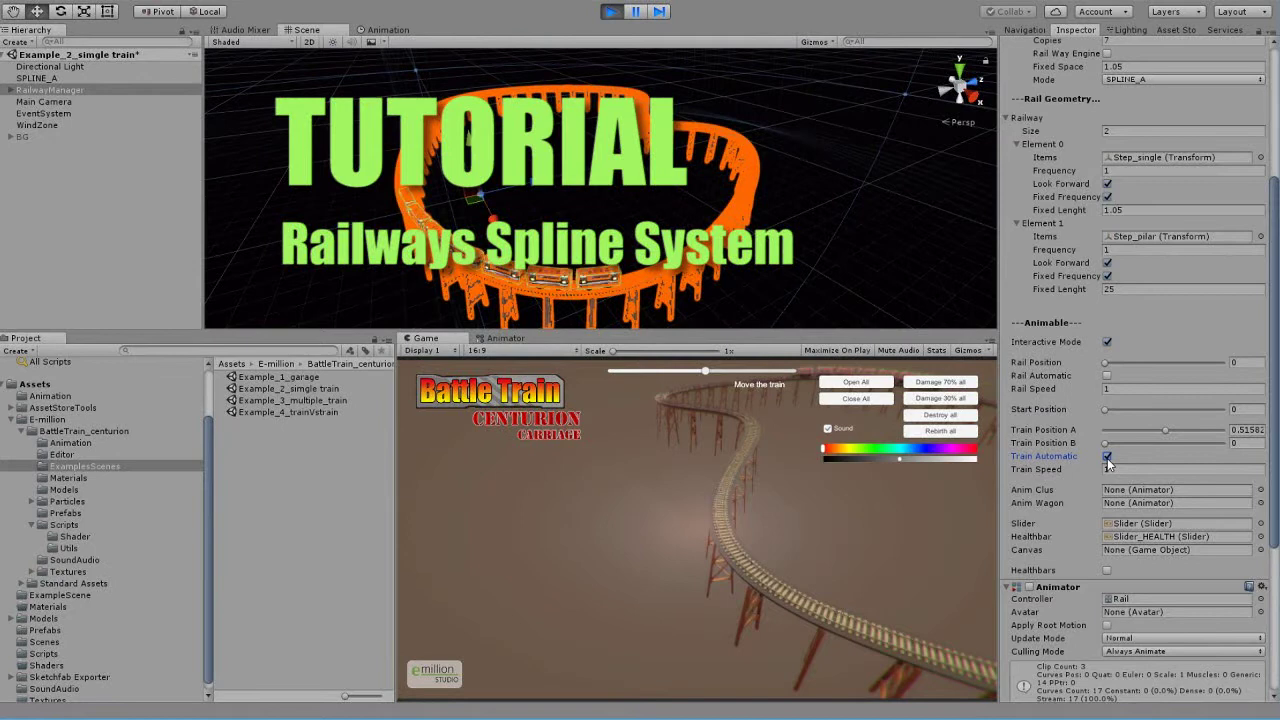
pyautogui.click(1107, 456)
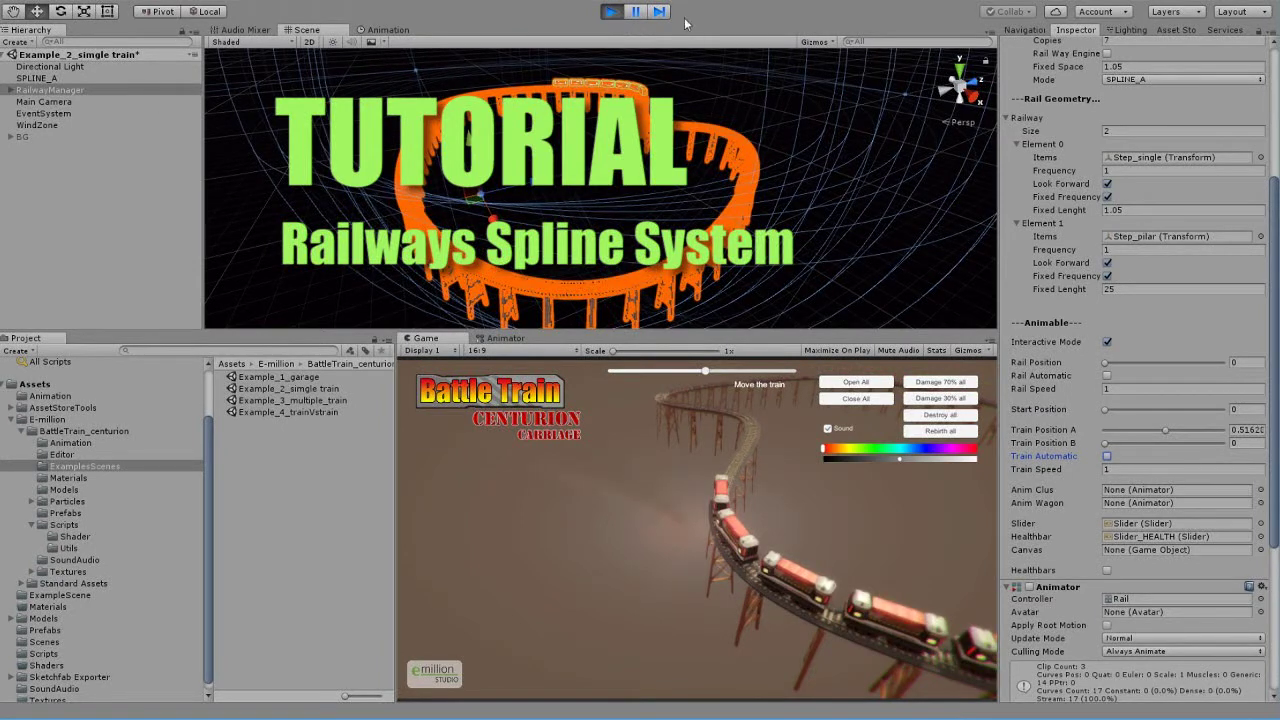
pyautogui.click(611, 11)
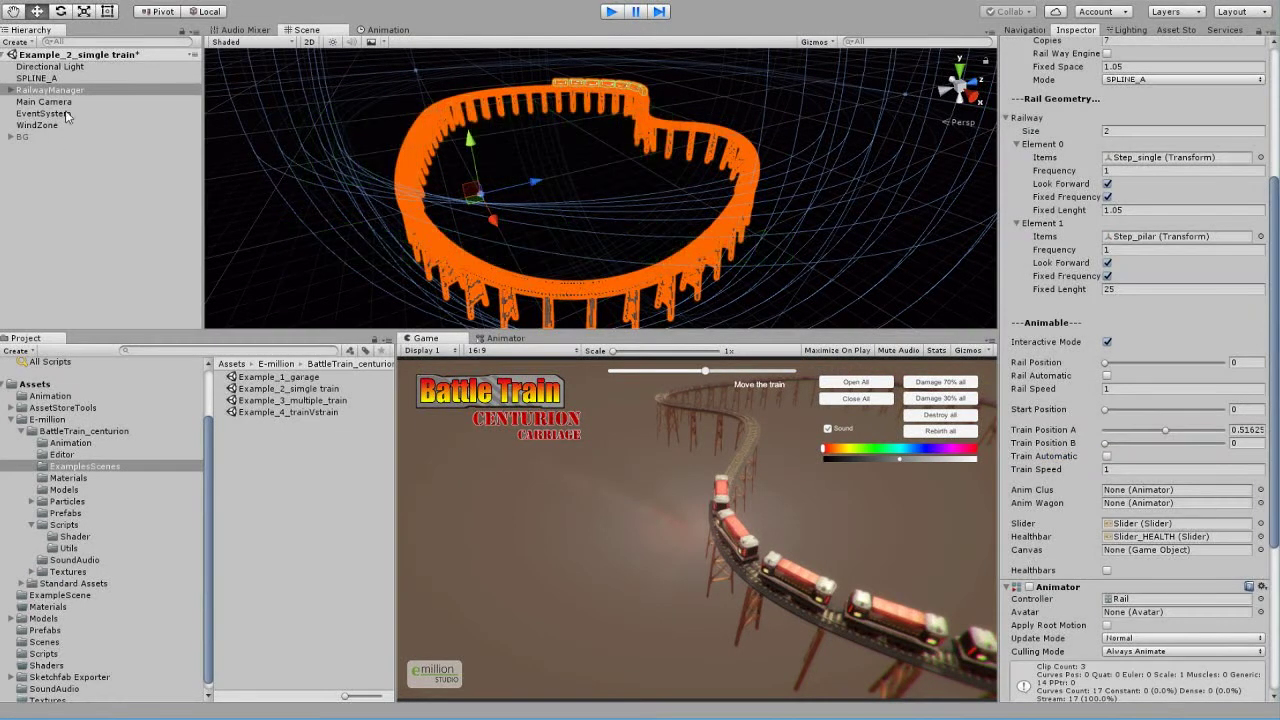
# Select the SPLINE_A object and examine its Bezier curve and control points in the scene
pyautogui.click(44, 80)
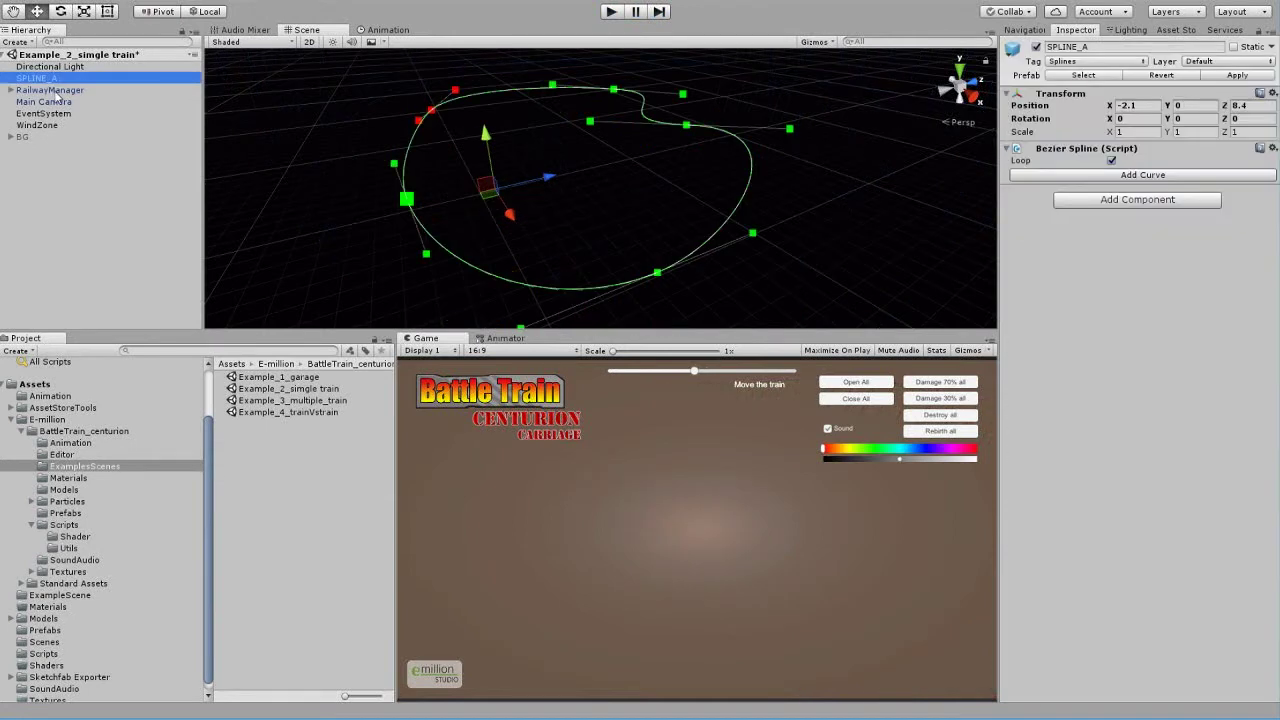
pyautogui.keyDown('alt'); pyautogui.moveTo(795, 212); pyautogui.dragTo(554, 200, button='right'); pyautogui.keyUp('alt')
pyautogui.keyDown('alt'); pyautogui.moveTo(554, 200); pyautogui.dragTo(621, 277); pyautogui.keyUp('alt')
pyautogui.keyDown('alt'); pyautogui.moveTo(621, 277); pyautogui.dragTo(570, 262, button='right'); pyautogui.keyUp('alt')
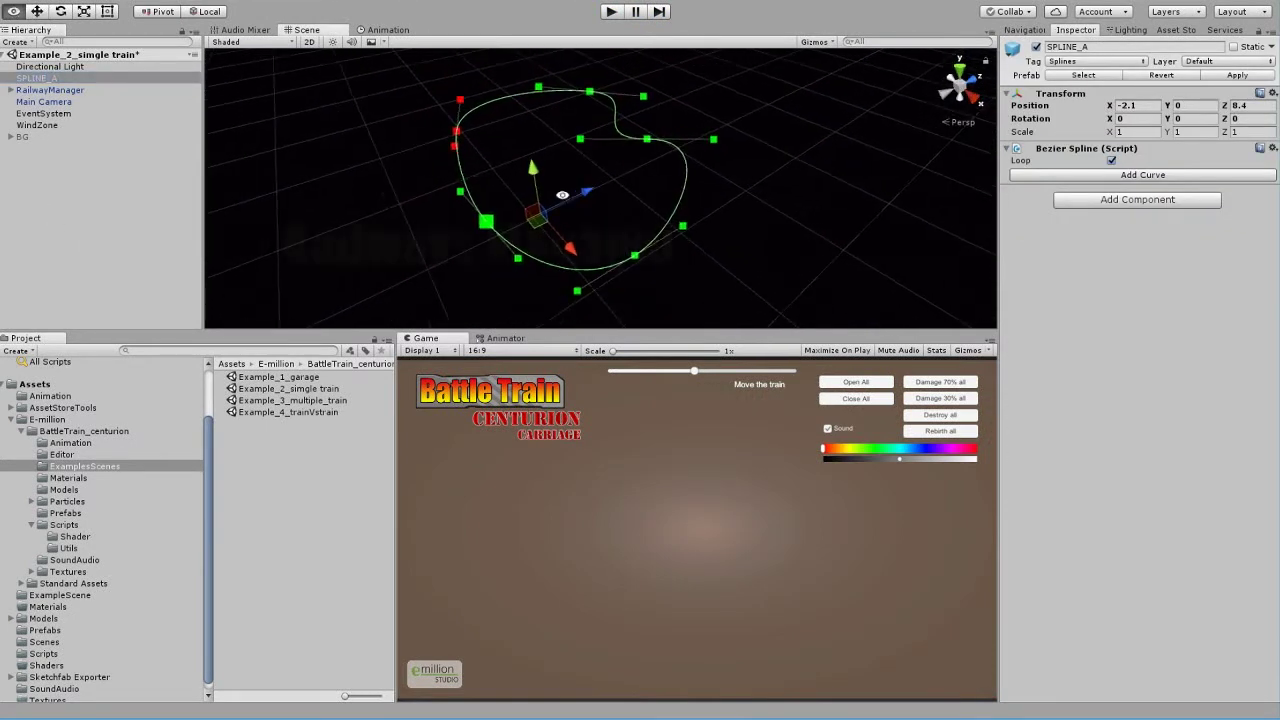
# Select RailwayManager and examine the train wagon, rail geometry and animation settings of its Rail Manager script
pyautogui.click(35, 90)
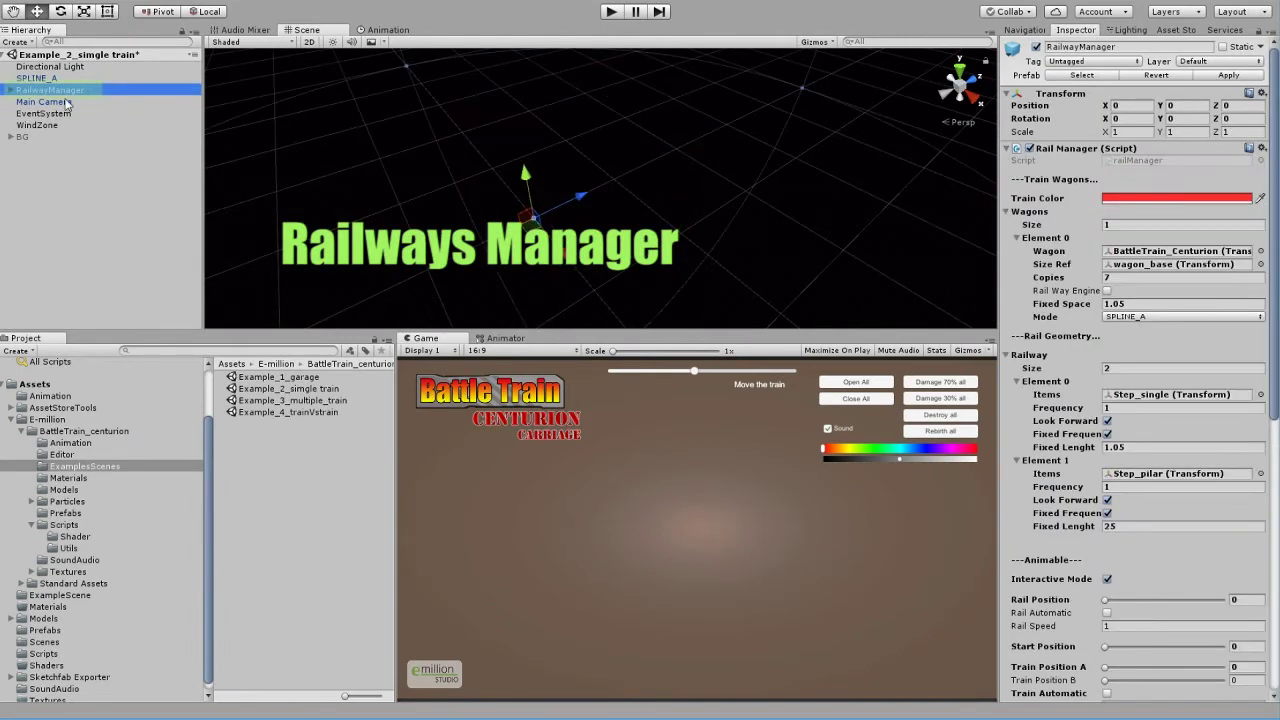
pyautogui.scroll(-10, 1187, 251)
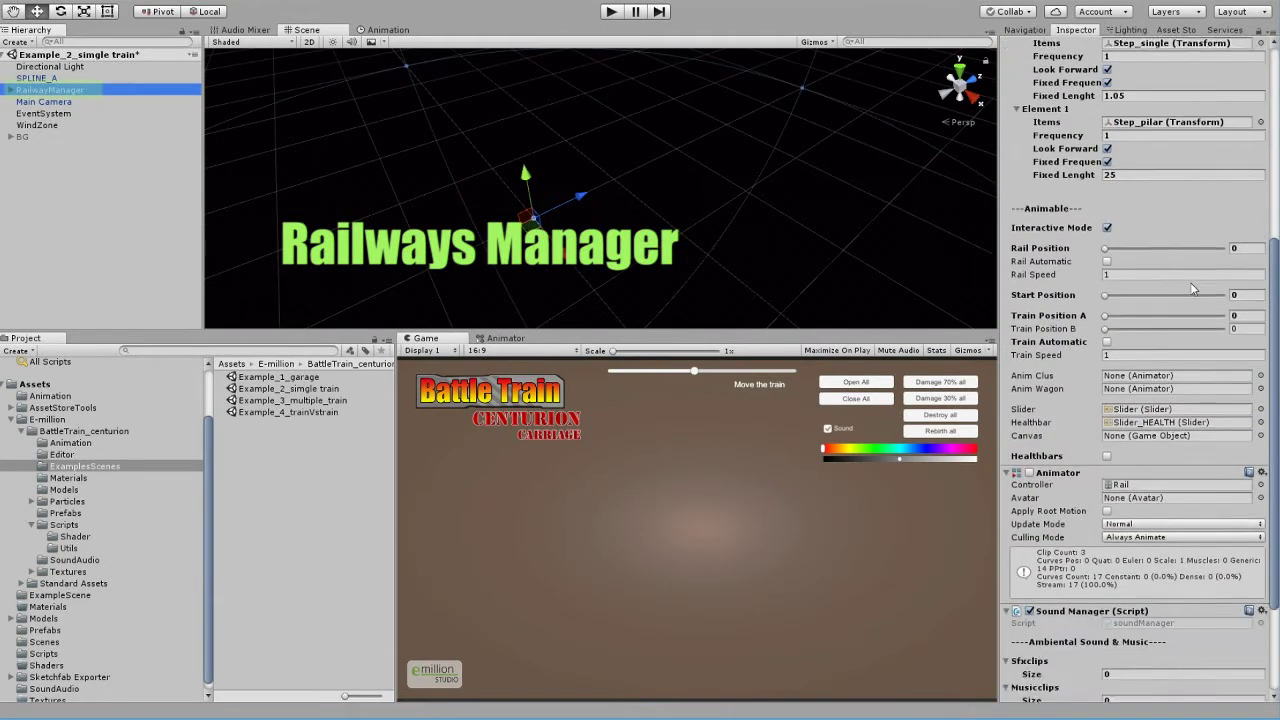
pyautogui.scroll(10, 1193, 395)
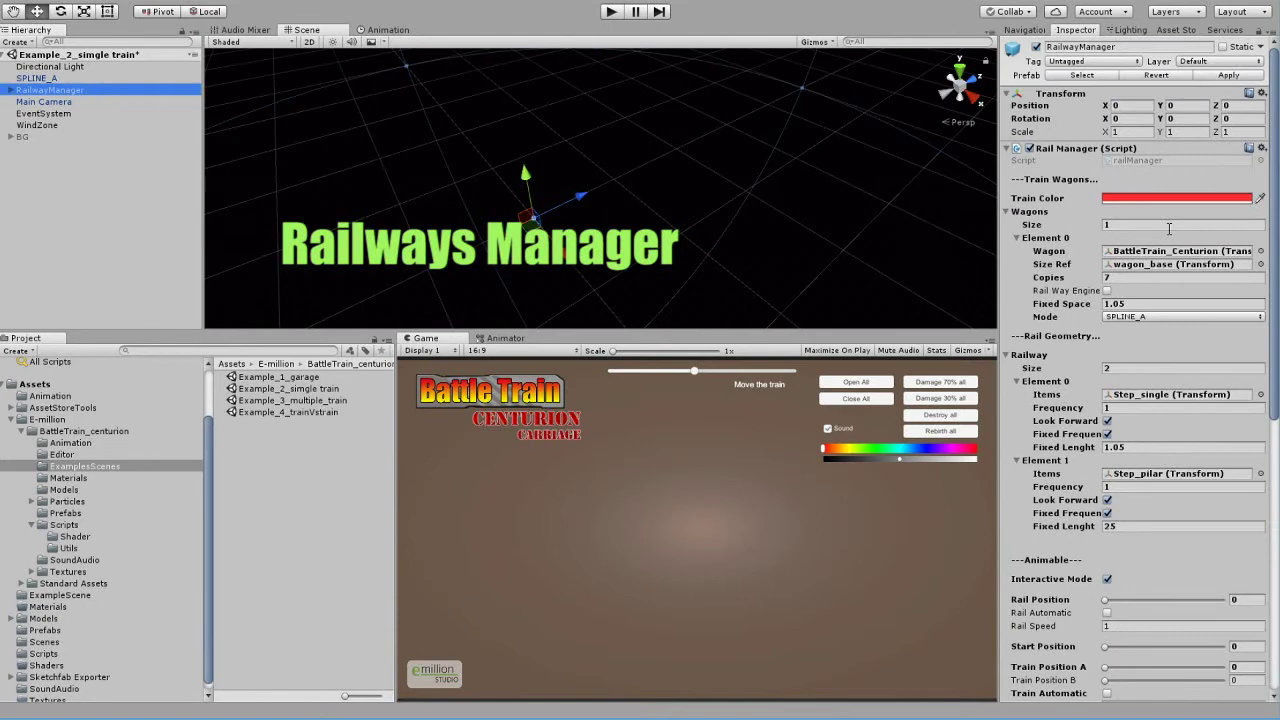
pyautogui.moveTo(720, 180)
pyautogui.keyDown('alt'); pyautogui.mouseDown()
pyautogui.moveTo(680, 195)
pyautogui.moveTo(707, 200)
pyautogui.mouseUp(); pyautogui.keyUp('alt')
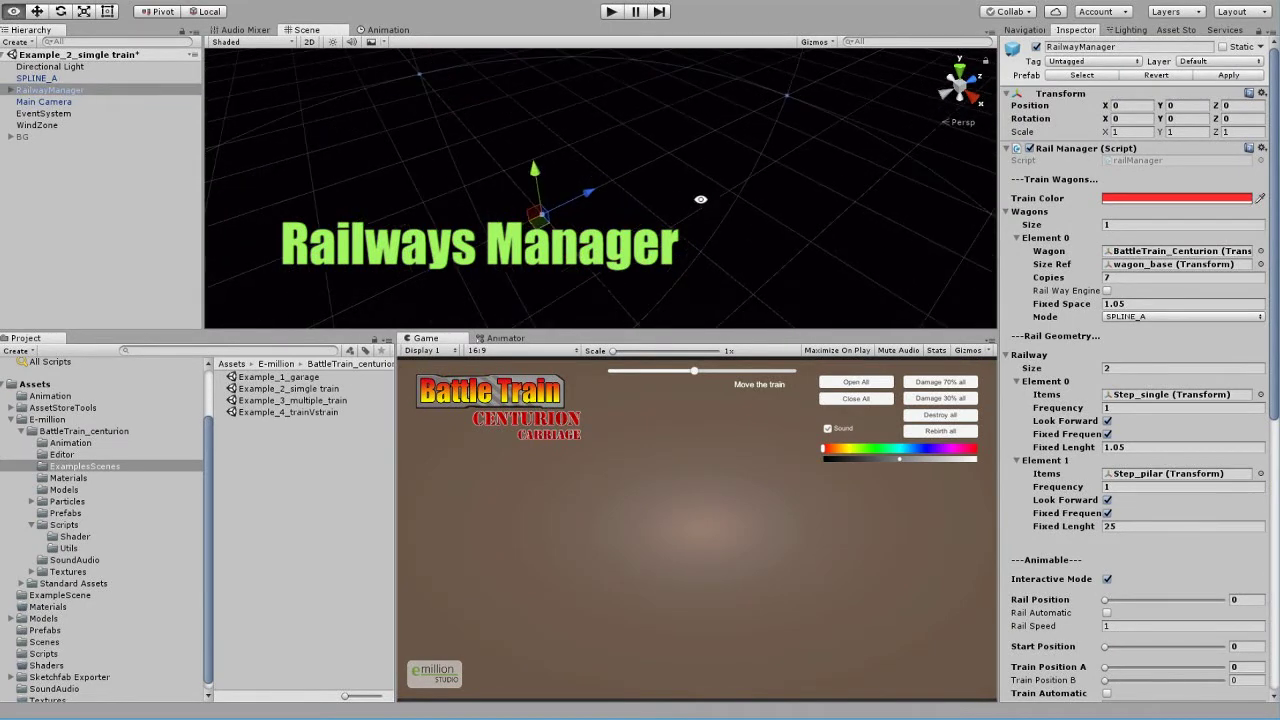
pyautogui.keyDown('alt'); pyautogui.moveTo(806, 231); pyautogui.dragTo(689, 213); pyautogui.keyUp('alt')
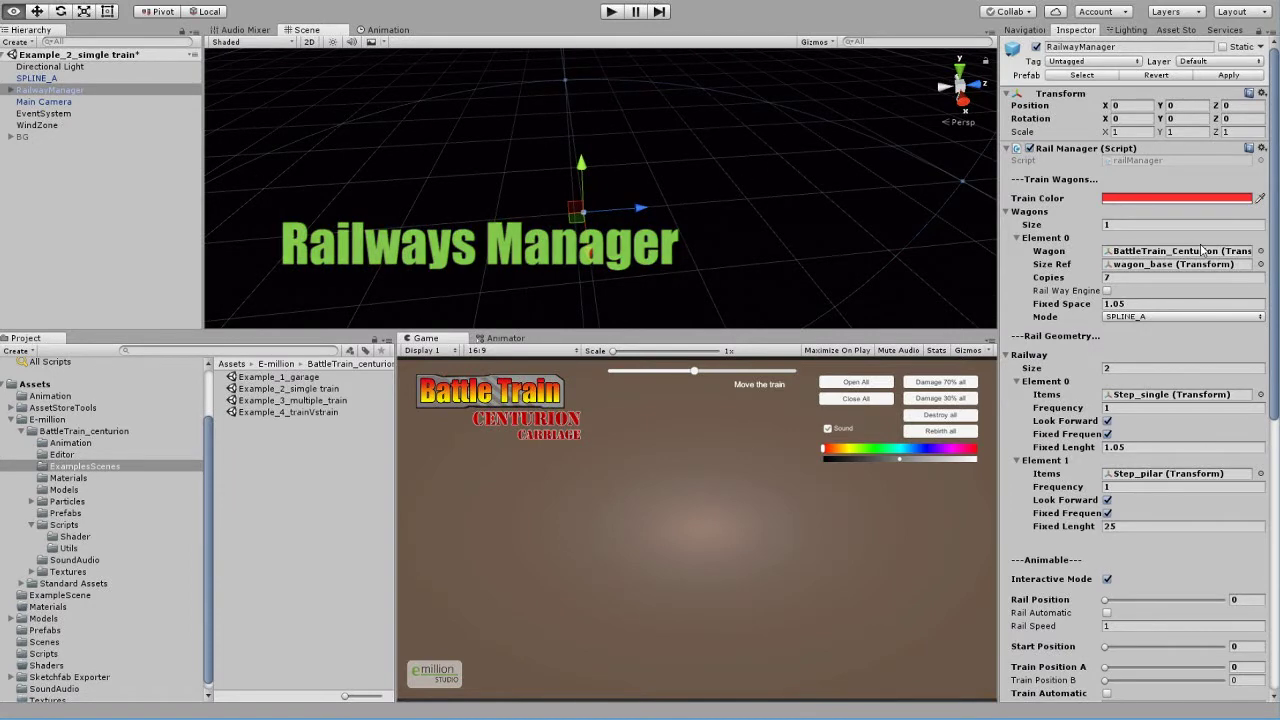
# Clear the Rail Manager's lists by setting both the Wagons size and the Railway size to 0
pyautogui.click(1034, 213)
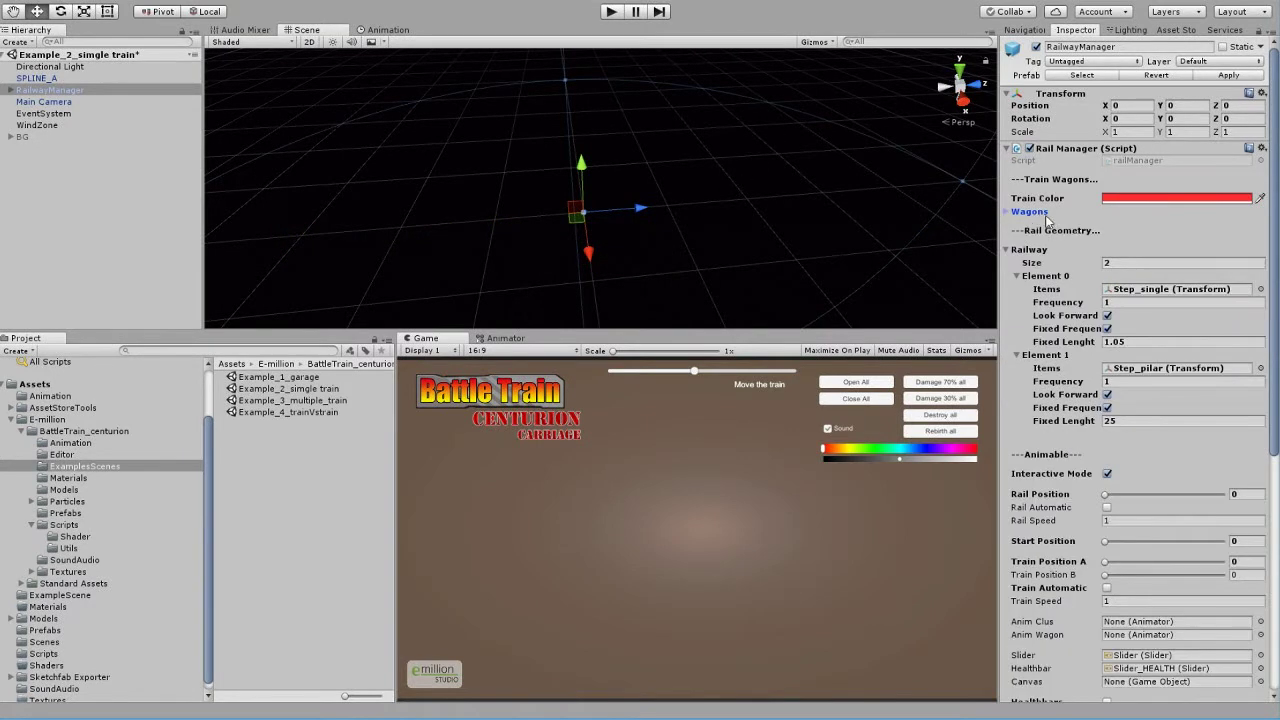
pyautogui.click(1040, 213)
pyautogui.click(1127, 222)
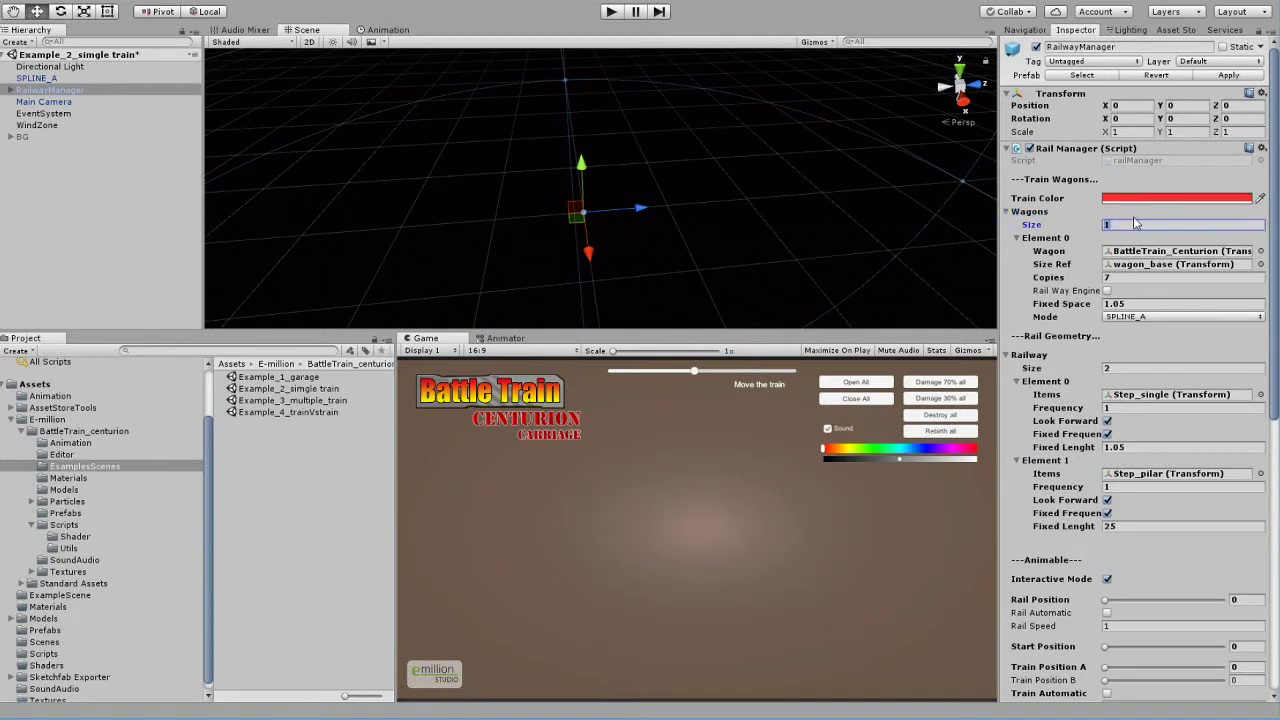
pyautogui.write('0')
pyautogui.press('Return')
pyautogui.click(1126, 276)
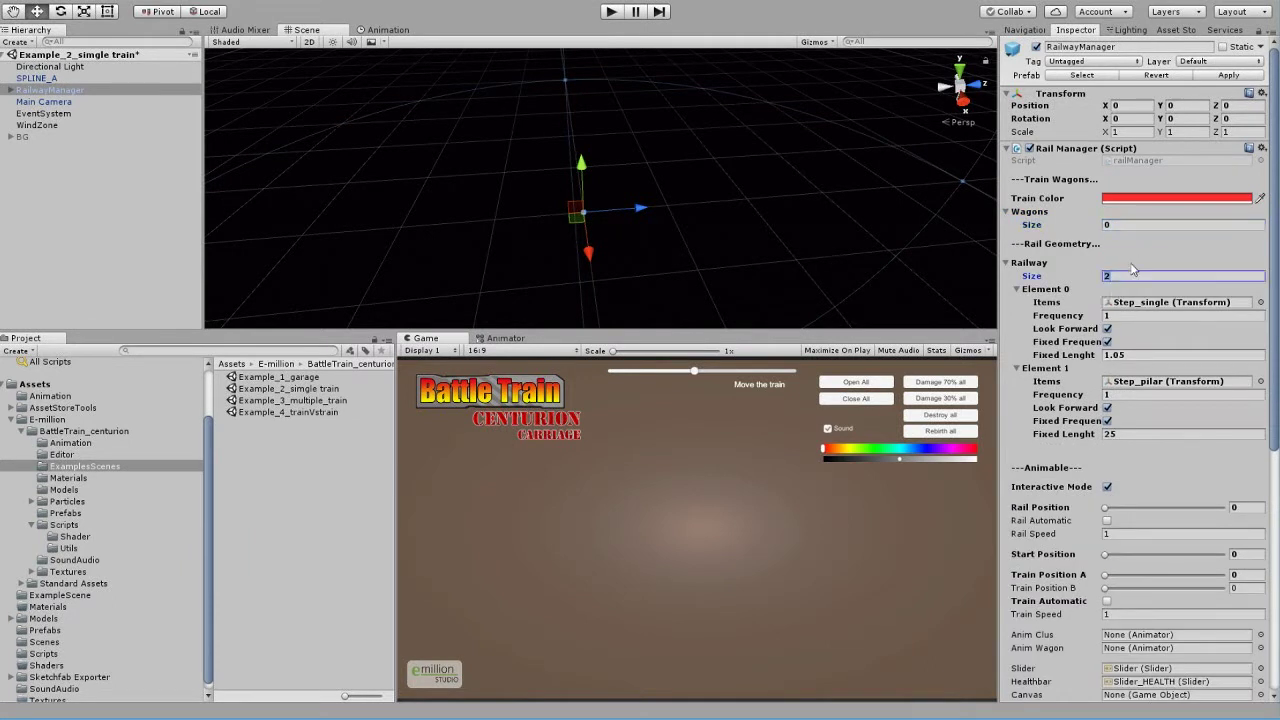
pyautogui.write('0')
pyautogui.press('Return')
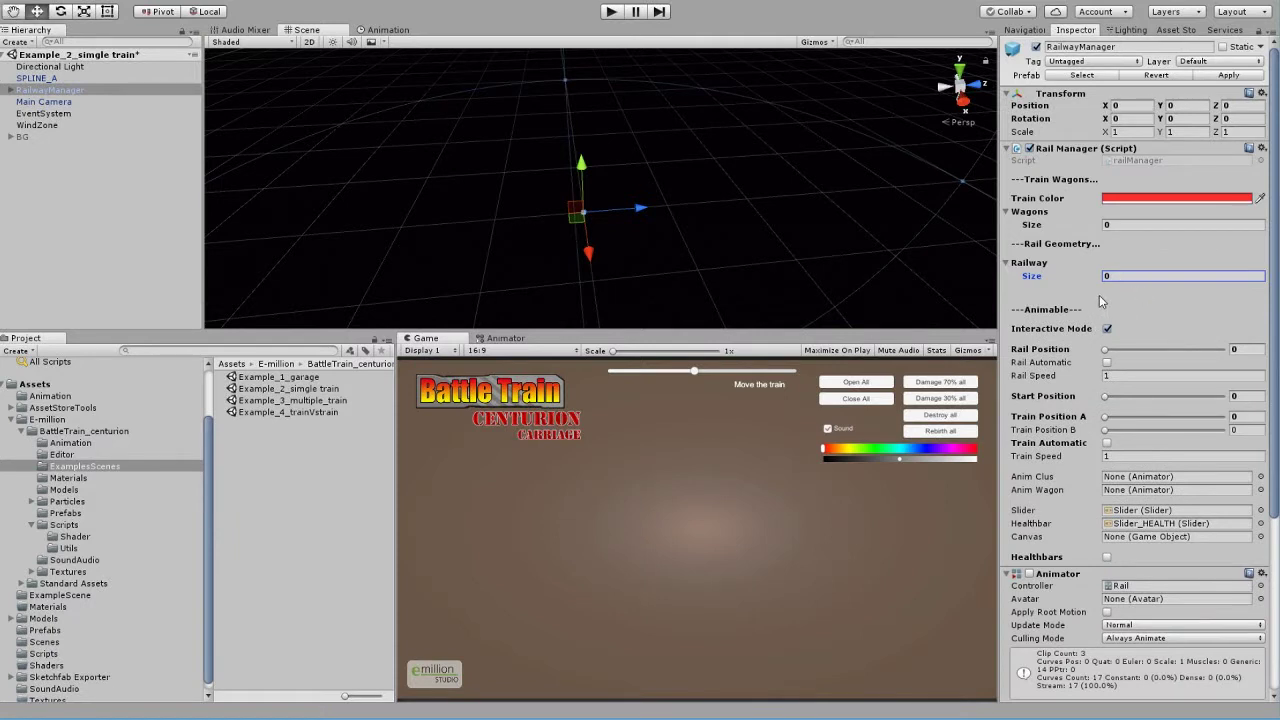
# Look over the remaining Rail Manager settings, the SPLINE_A object and the ExamplesScenes folder
pyautogui.scroll(-4, 1125, 305)
pyautogui.scroll(4, 1128, 300)
pyautogui.scroll(-4, 1123, 306)
pyautogui.scroll(3, 1126, 318)
pyautogui.scroll(1, 1125, 318)
pyautogui.click(60, 78)
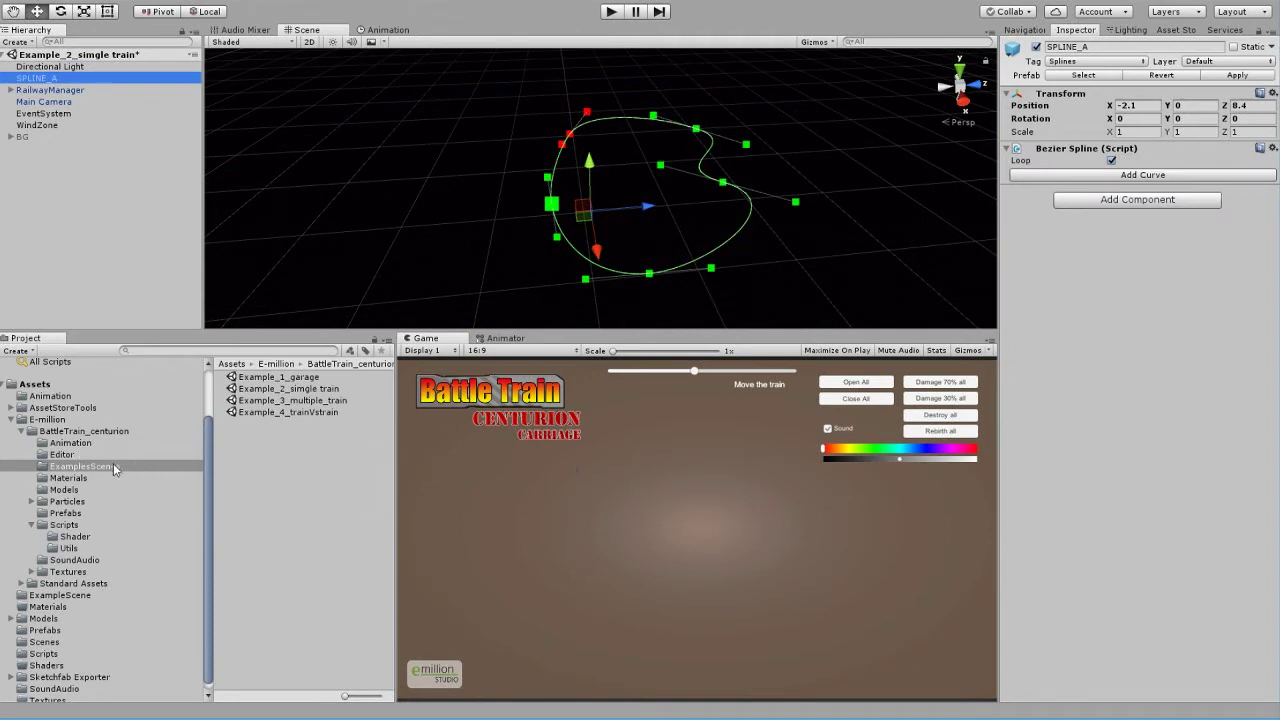
pyautogui.click(76, 455)
pyautogui.click(82, 466)
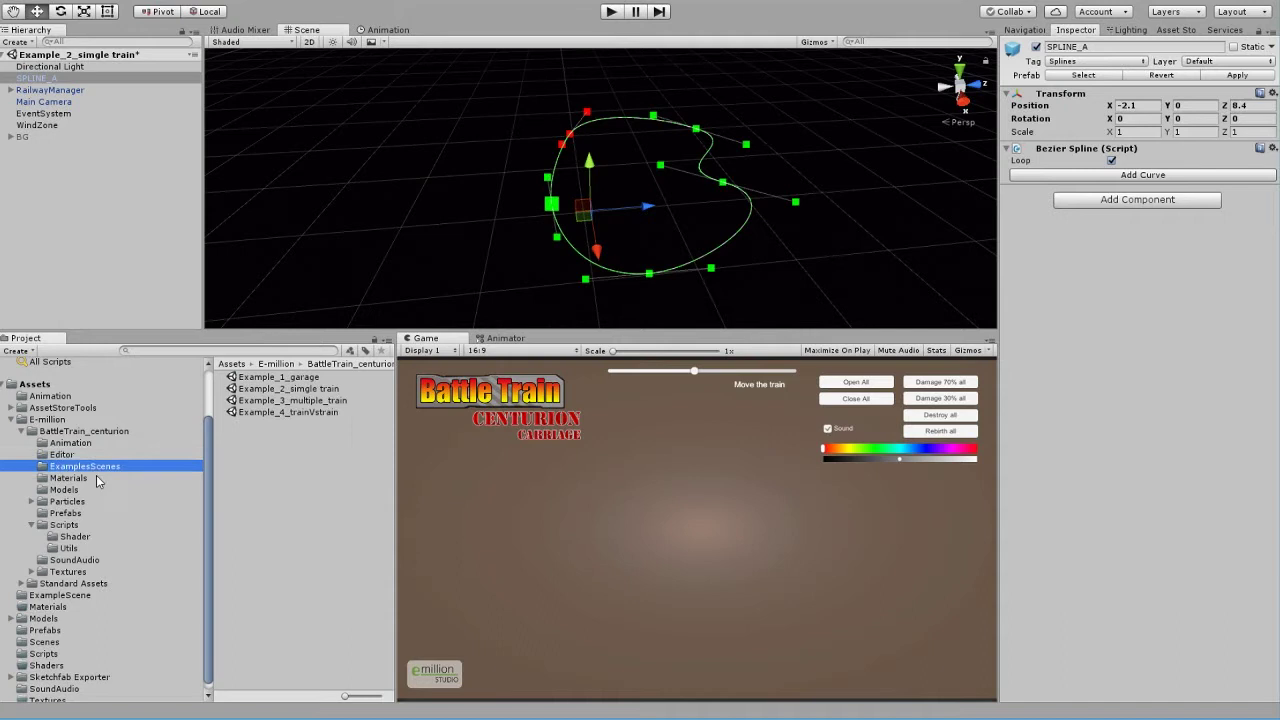
pyautogui.click(100, 478)
pyautogui.click(107, 466)
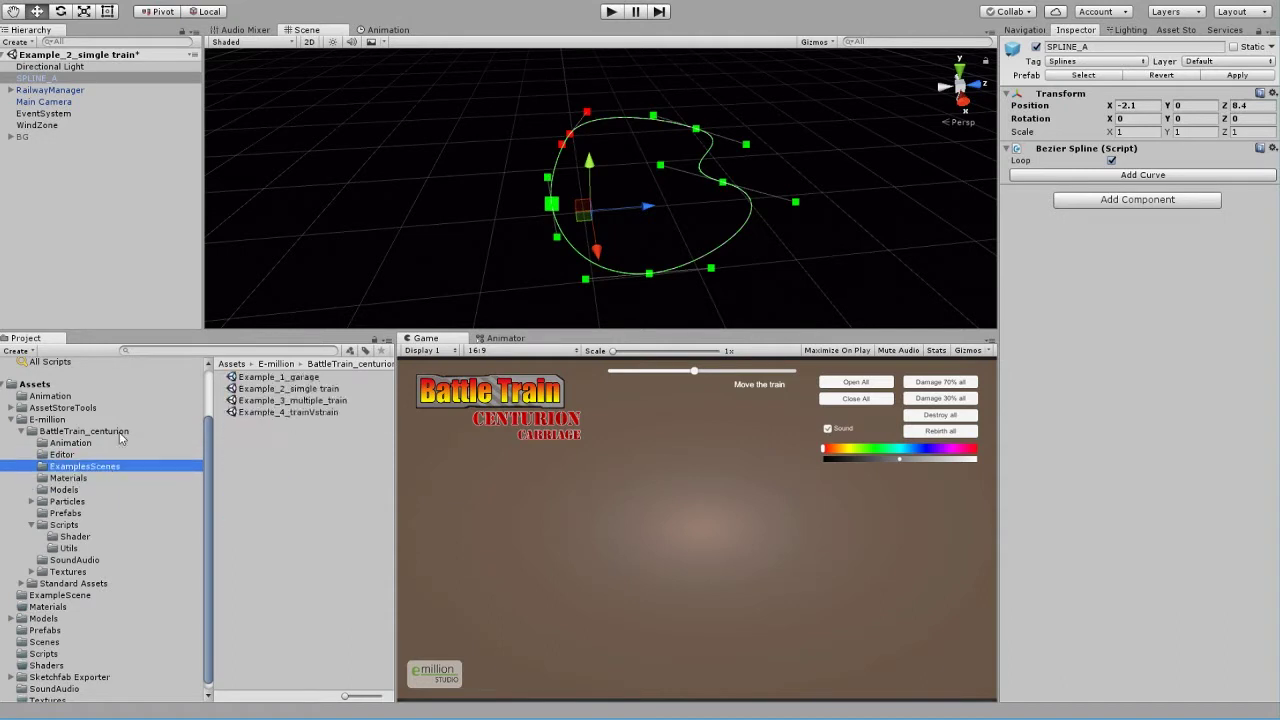
# Set the Wagons size of RailwayManager's Rail Manager script to 1
pyautogui.click(77, 90)
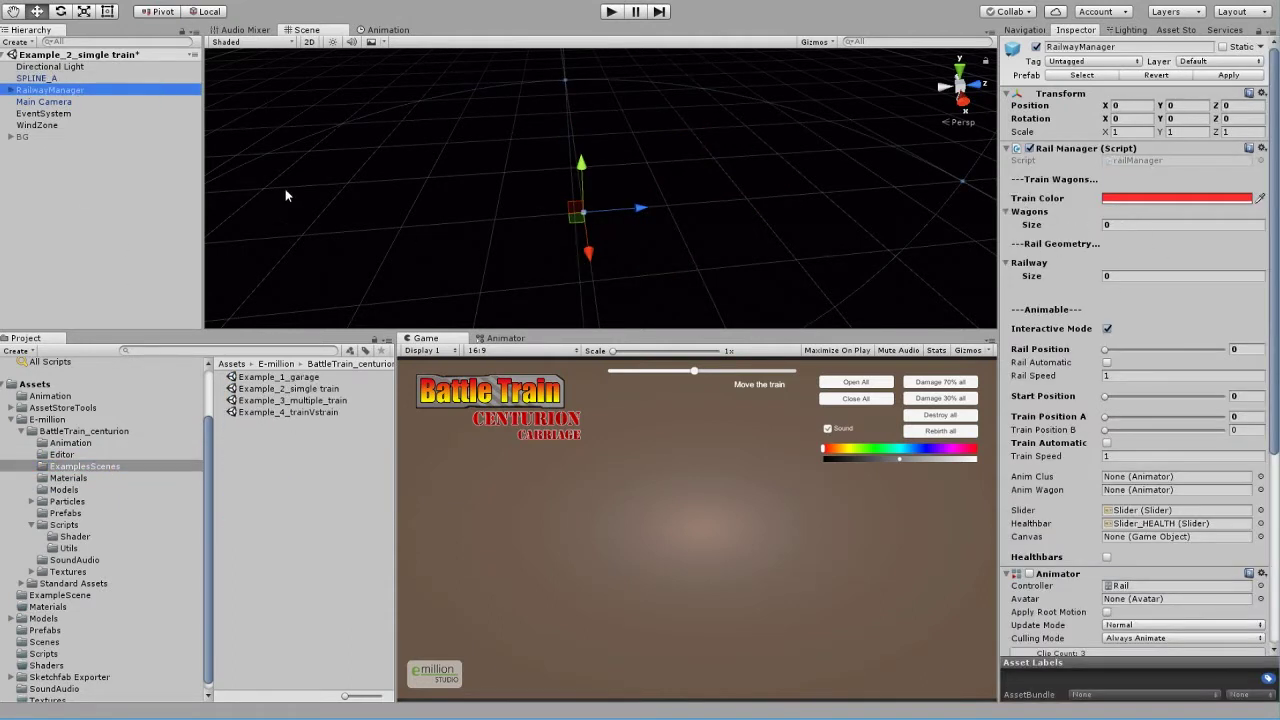
pyautogui.click(1167, 223)
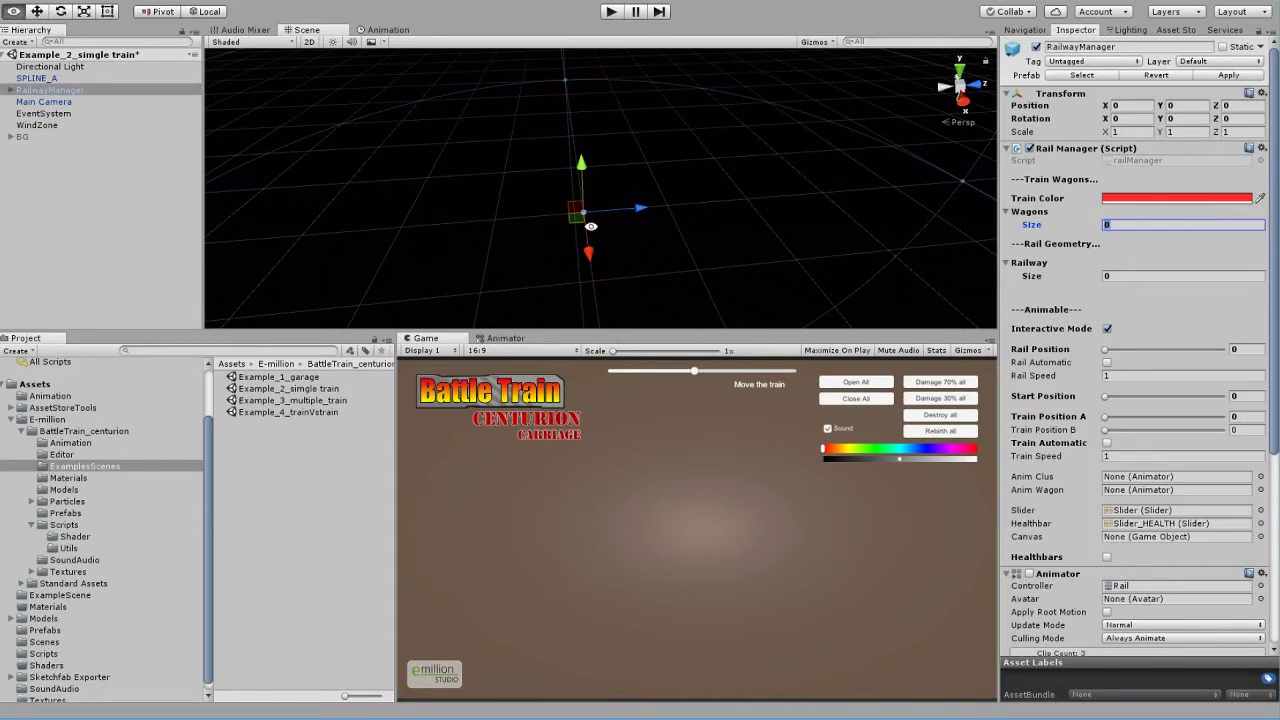
pyautogui.keyDown('alt'); pyautogui.moveTo(588, 224); pyautogui.dragTo(1016, 219, button='right'); pyautogui.keyUp('alt')
pyautogui.click(1149, 222)
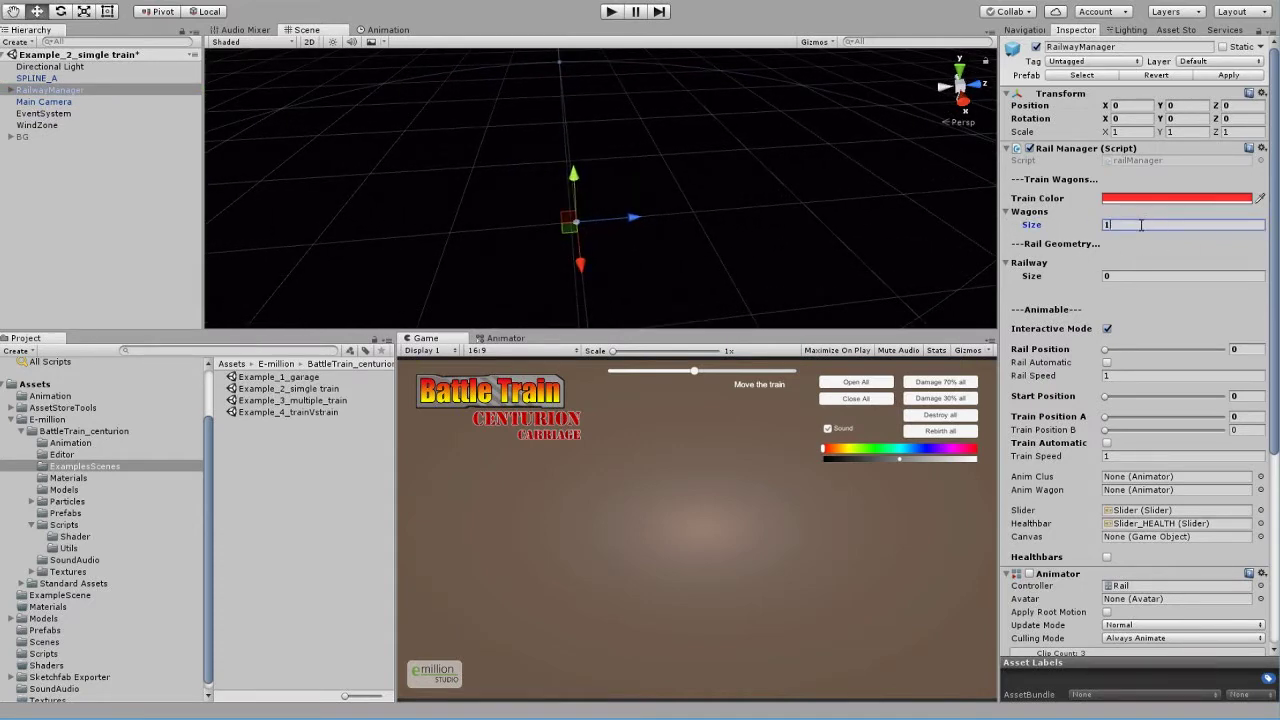
pyautogui.press('Return')
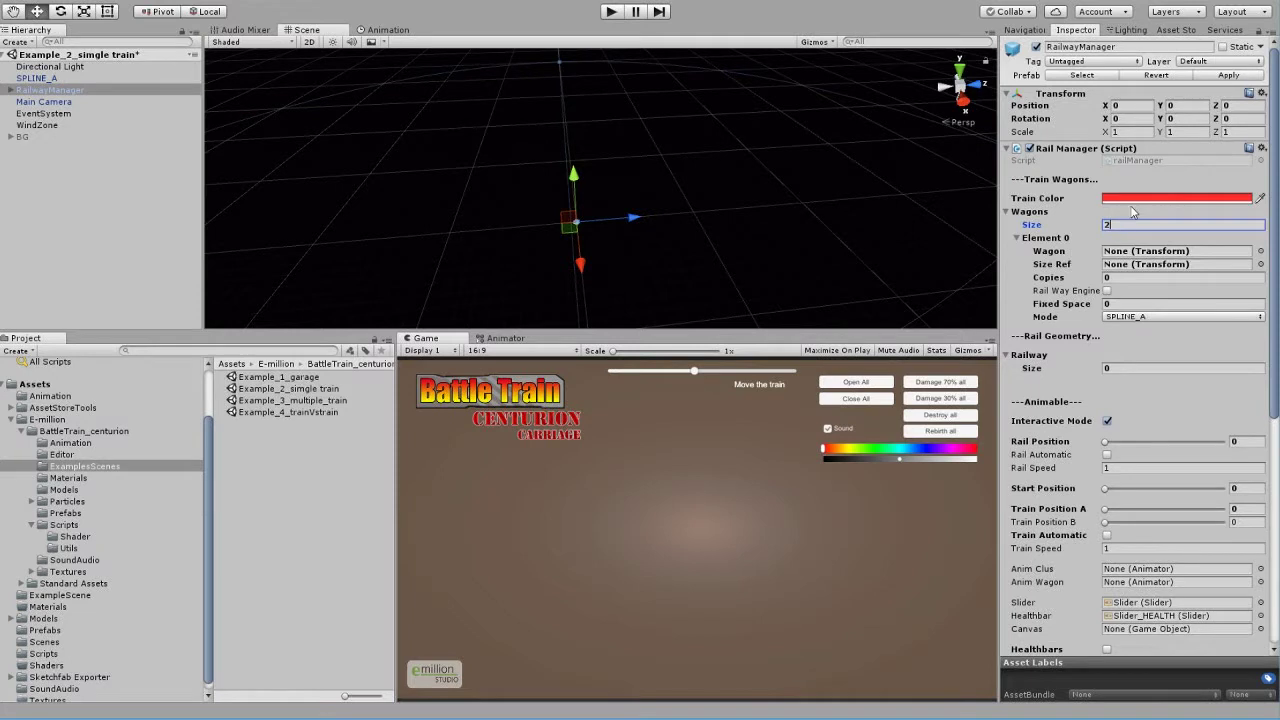
# Try a Wagons size of 2 and set it back to 1
pyautogui.press('Return')
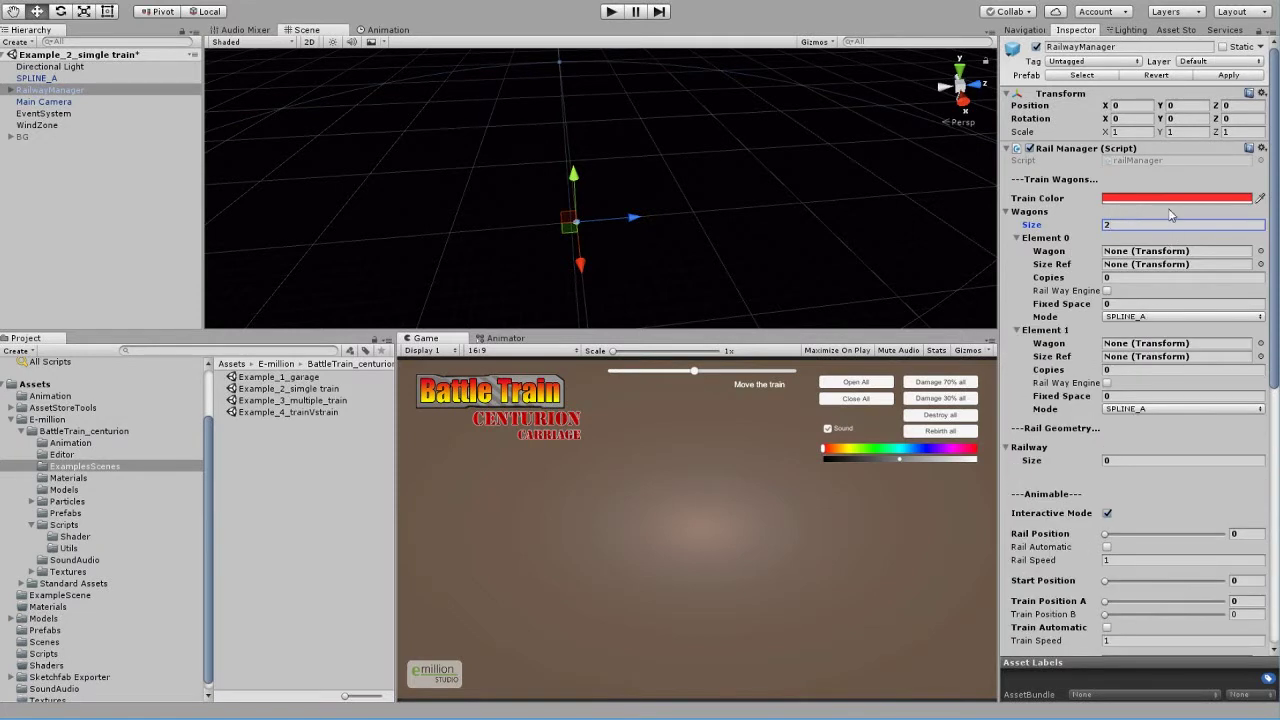
pyautogui.click(1163, 220)
pyautogui.press('Return')
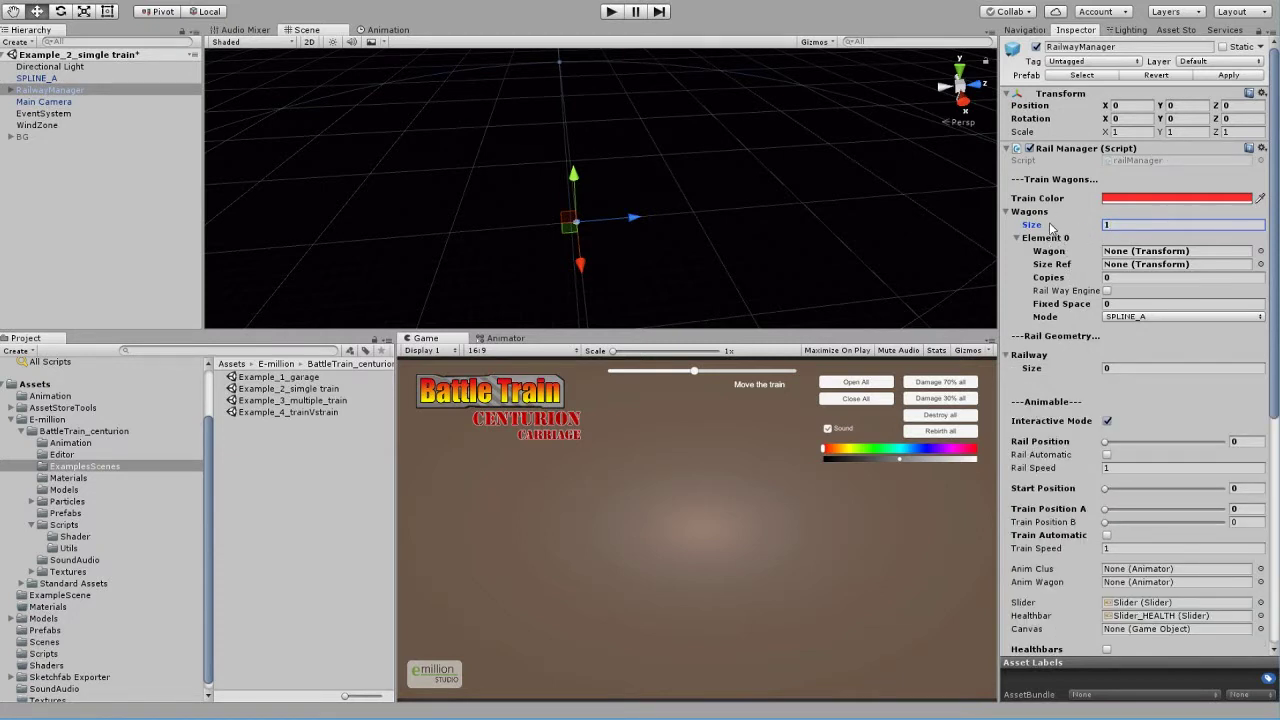
# Assign the BattleTrain_Centurion prefab as Element 0's Wagon and its wagon_base part as the Size Ref
pyautogui.click(1146, 254)
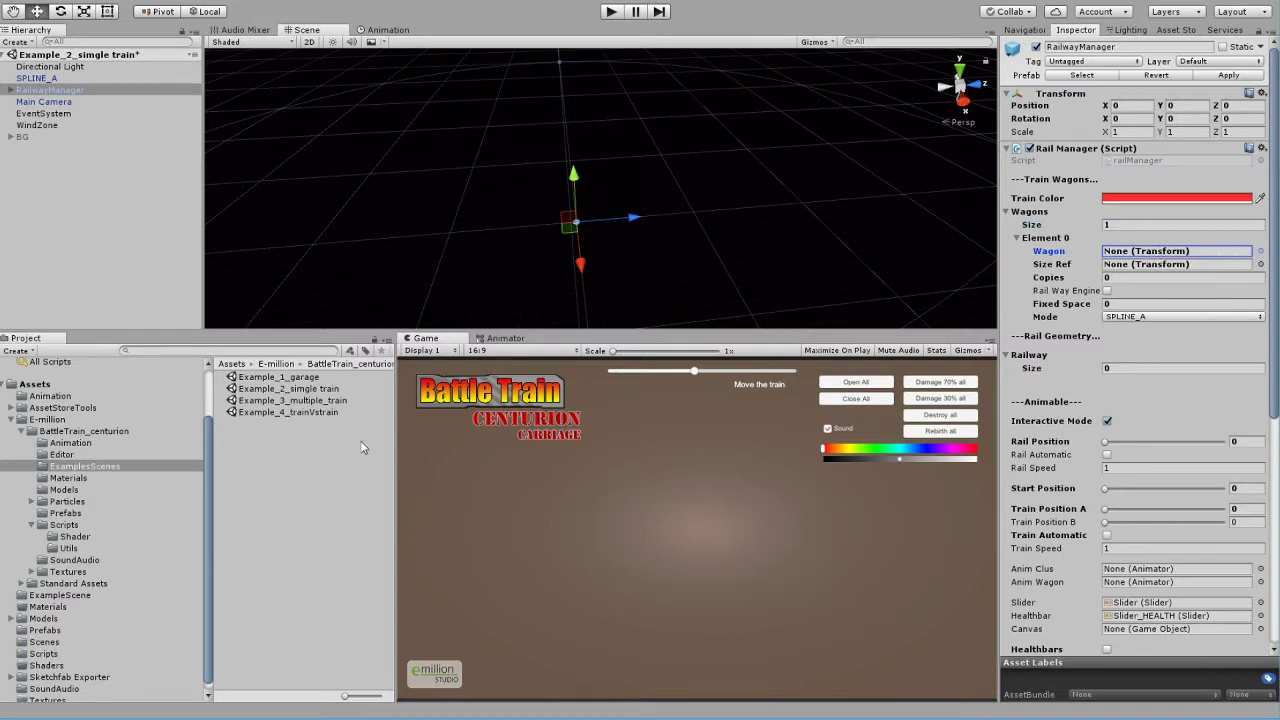
pyautogui.click(70, 514)
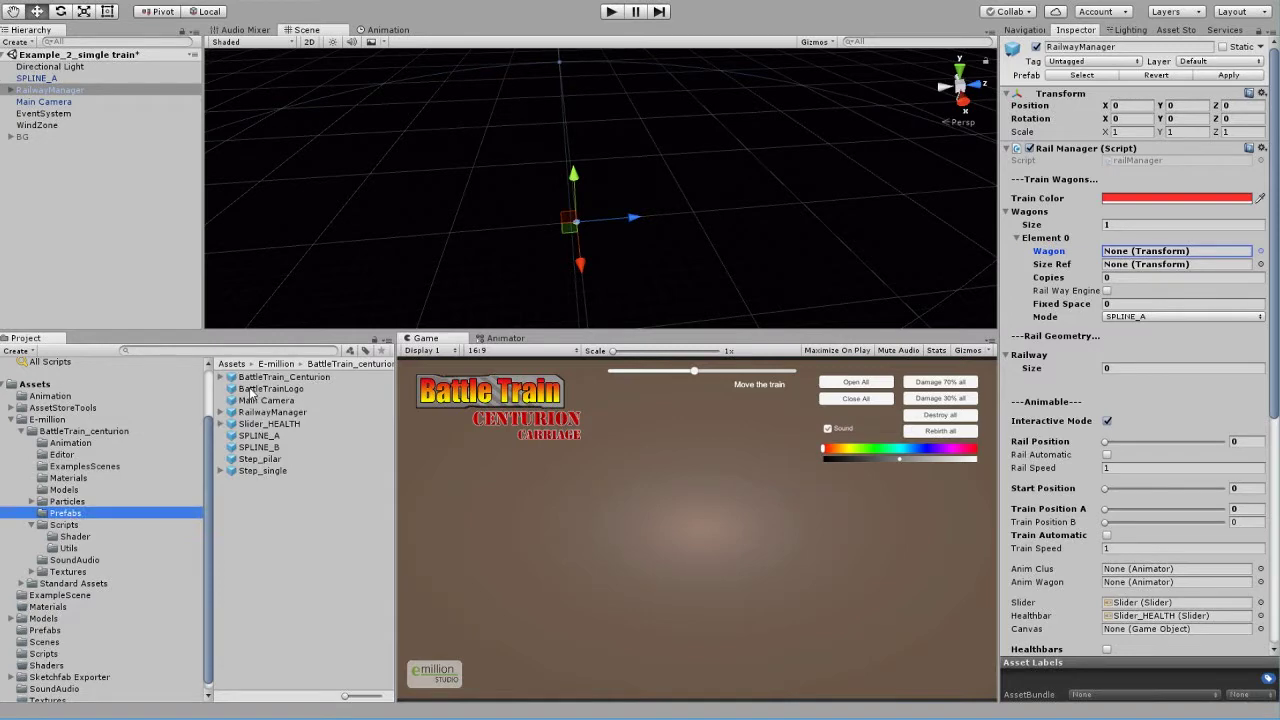
pyautogui.moveTo(296, 380); pyautogui.dragTo(1155, 256)
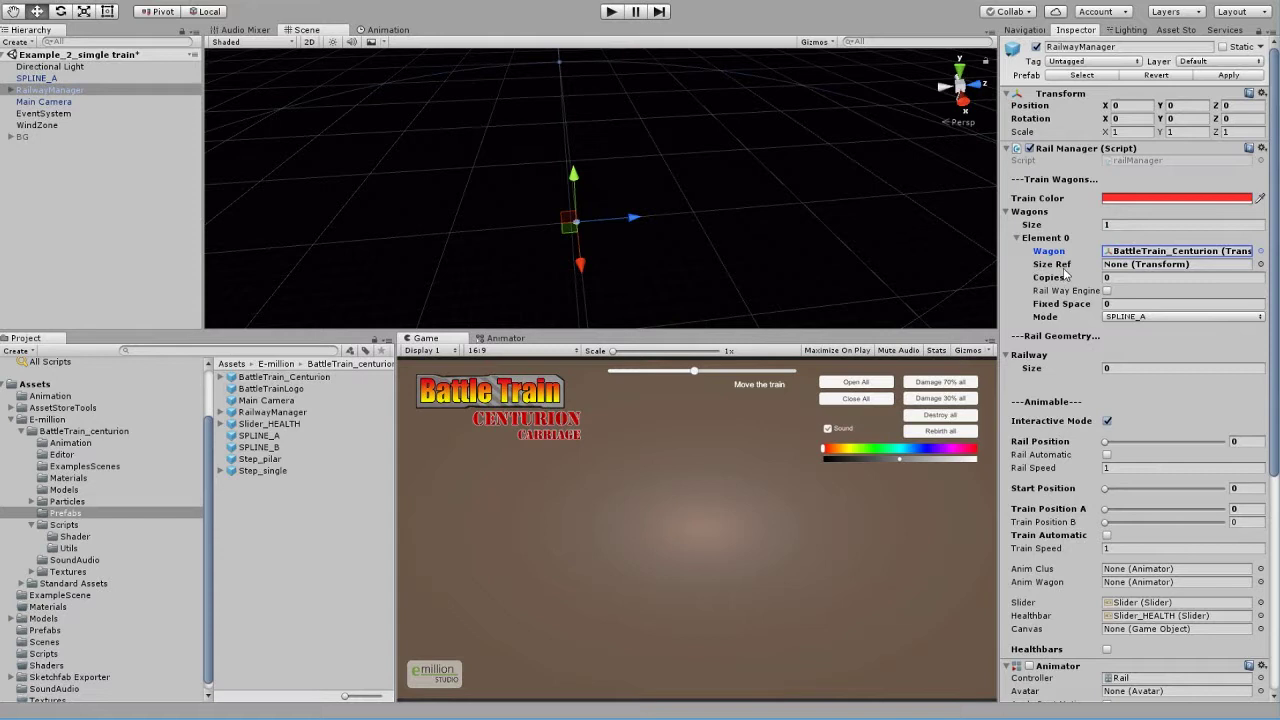
pyautogui.click(222, 377)
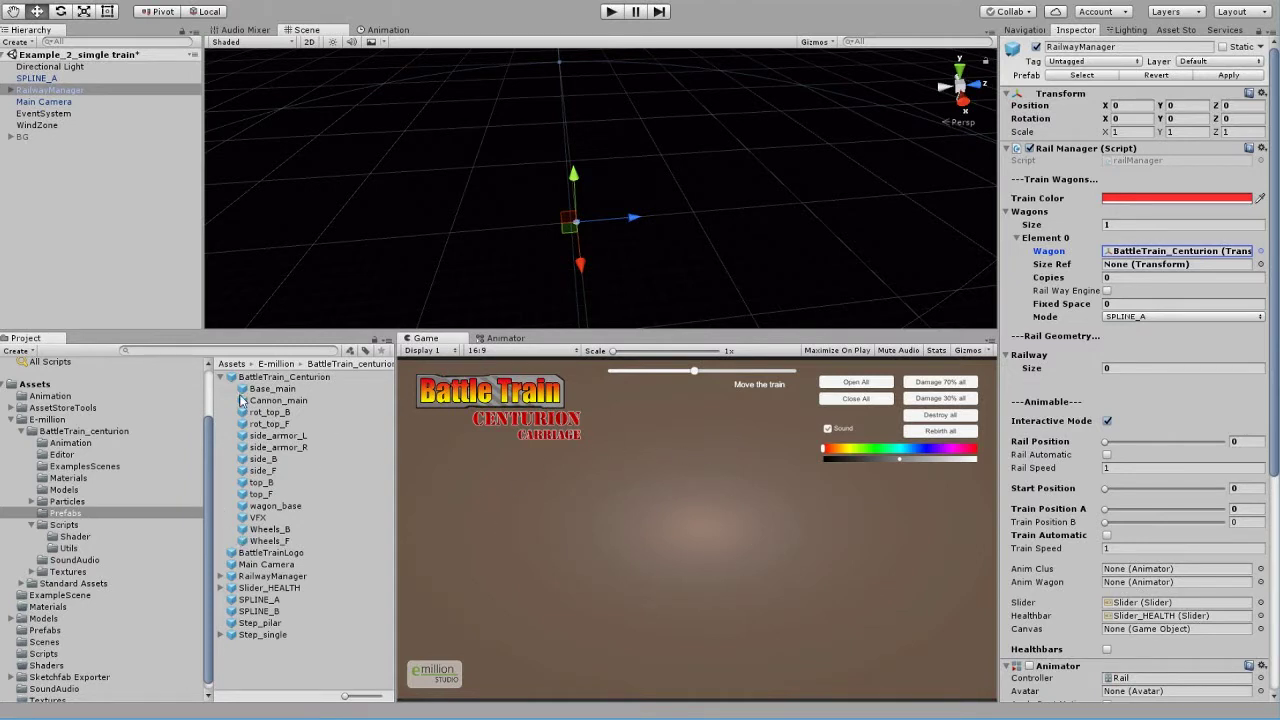
pyautogui.moveTo(276, 506); pyautogui.dragTo(1140, 270)
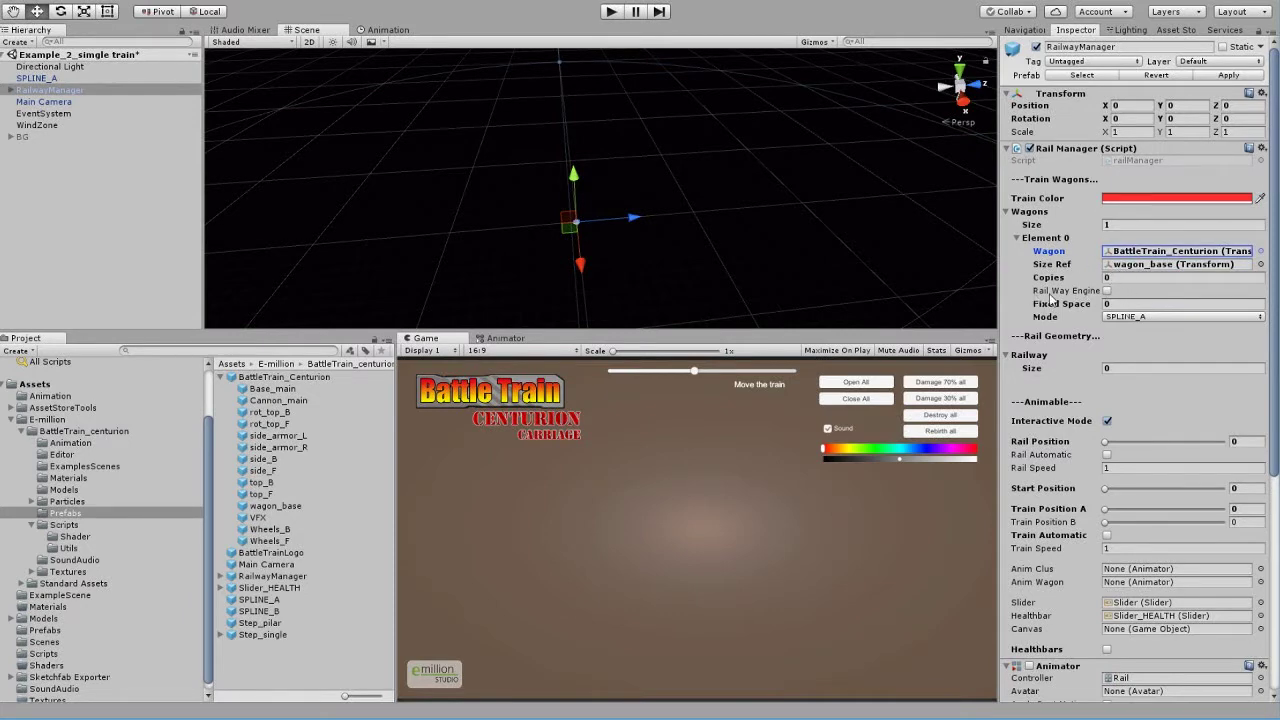
# Set Element 0's Copies to 1 and its Fixed Space to 2
pyautogui.click(1110, 277)
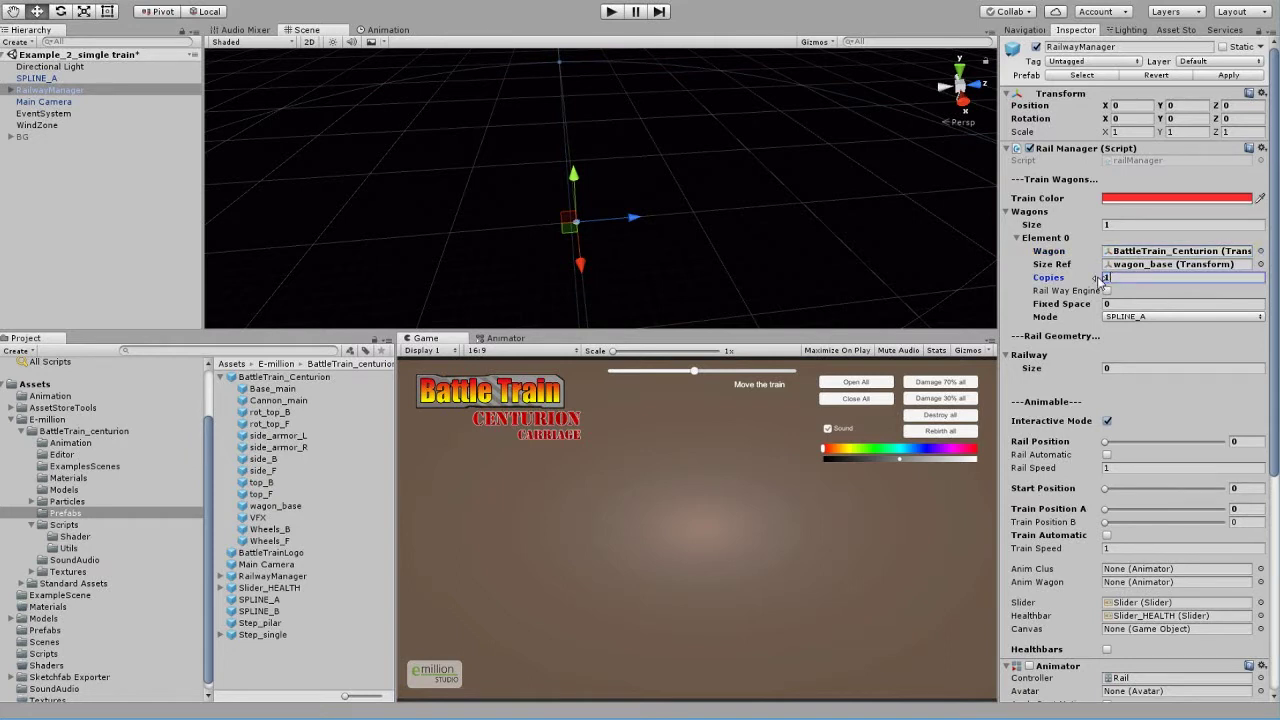
pyautogui.write('1')
pyautogui.click(1130, 304)
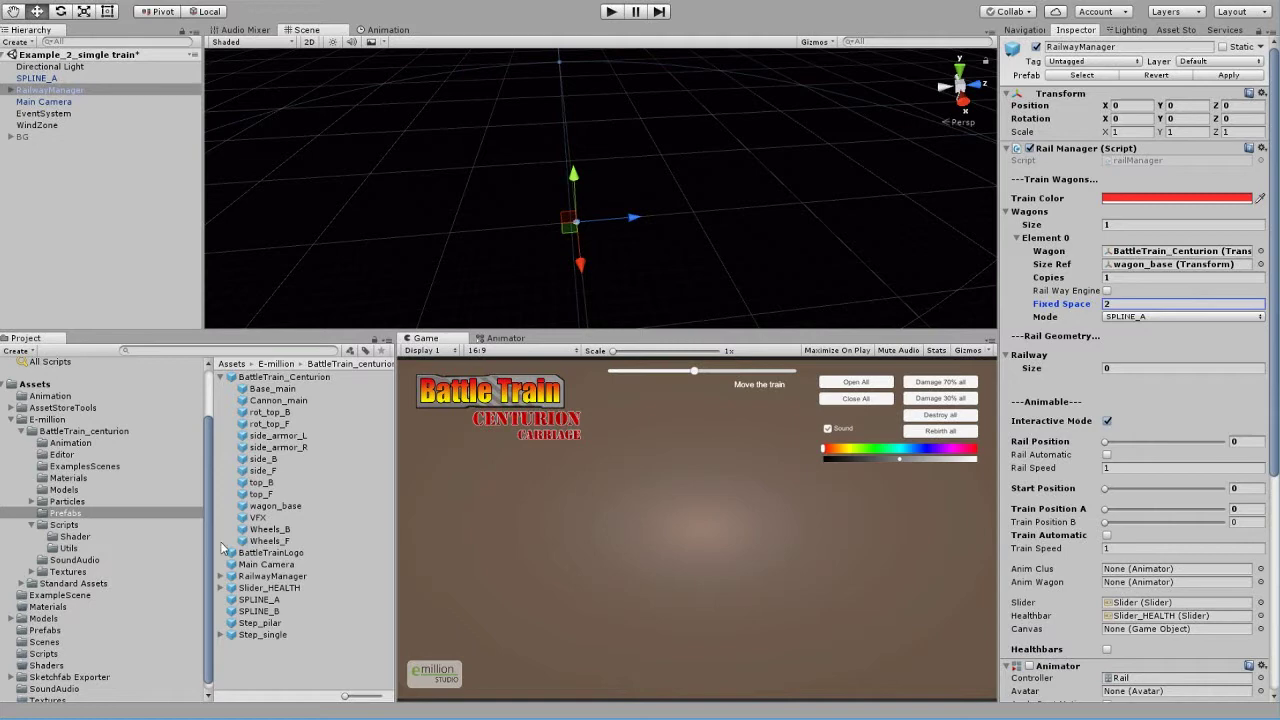
# Add an instance of the BattleTrain_Centurion prefab to the scene
pyautogui.moveTo(282, 376); pyautogui.dragTo(59, 231)
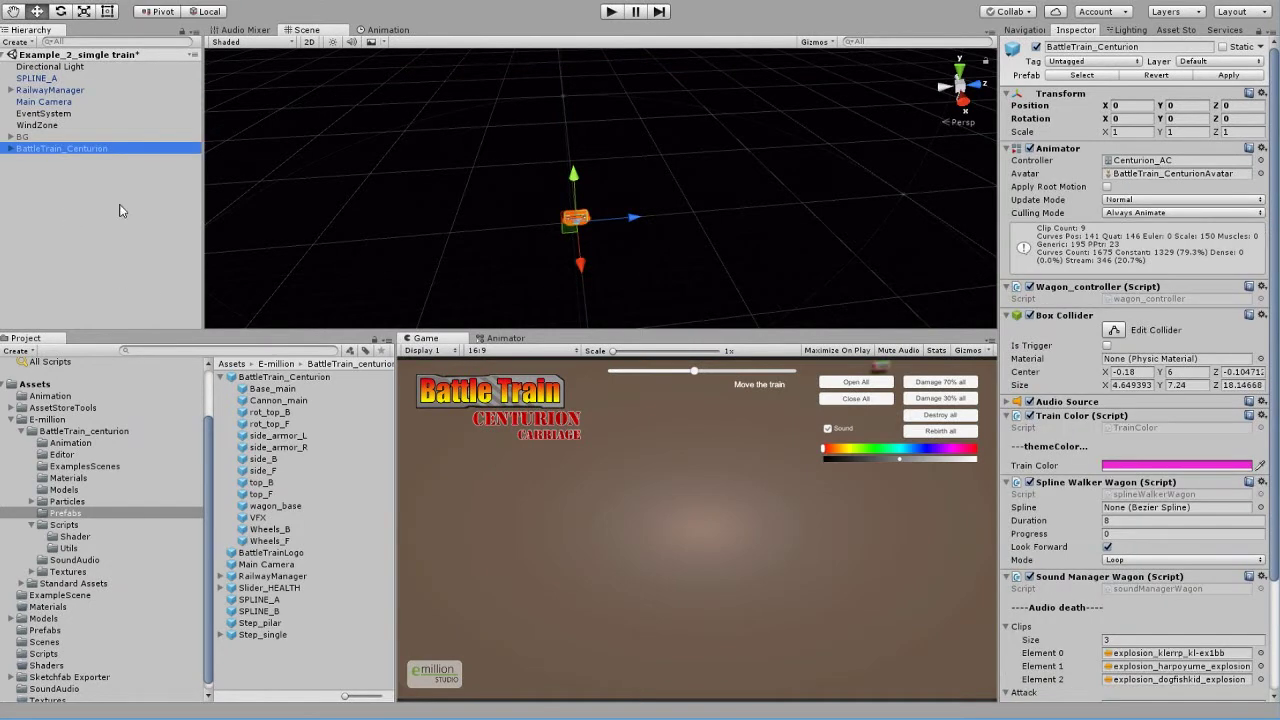
# Examine the wagon_base part of the BattleTrain_Centurion instance up close in the scene
pyautogui.press('f')
pyautogui.keyDown('alt'); pyautogui.moveTo(746, 223); pyautogui.dragTo(692, 270); pyautogui.keyUp('alt')
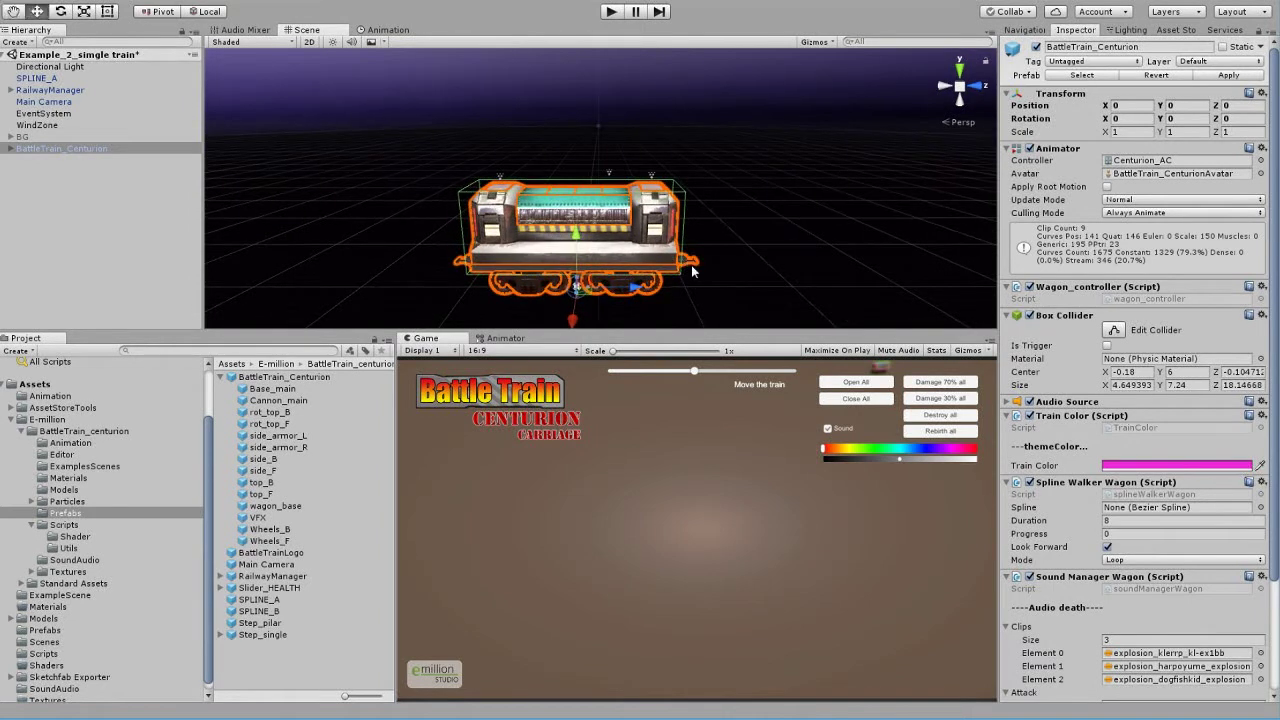
pyautogui.click(8, 149)
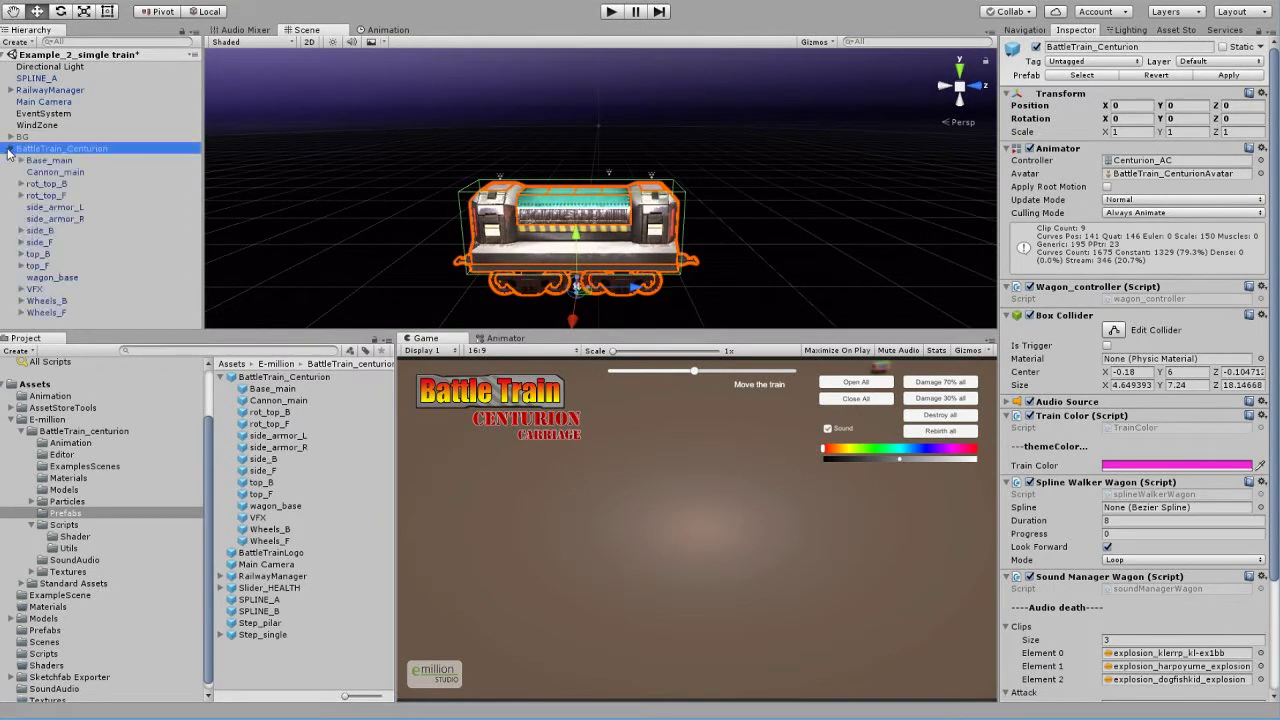
pyautogui.click(47, 278)
pyautogui.keyDown('alt'); pyautogui.moveTo(577, 268); pyautogui.dragTo(789, 266, button='right'); pyautogui.keyUp('alt')
pyautogui.keyDown('alt'); pyautogui.moveTo(719, 263); pyautogui.dragTo(734, 217, button='middle'); pyautogui.keyUp('alt')
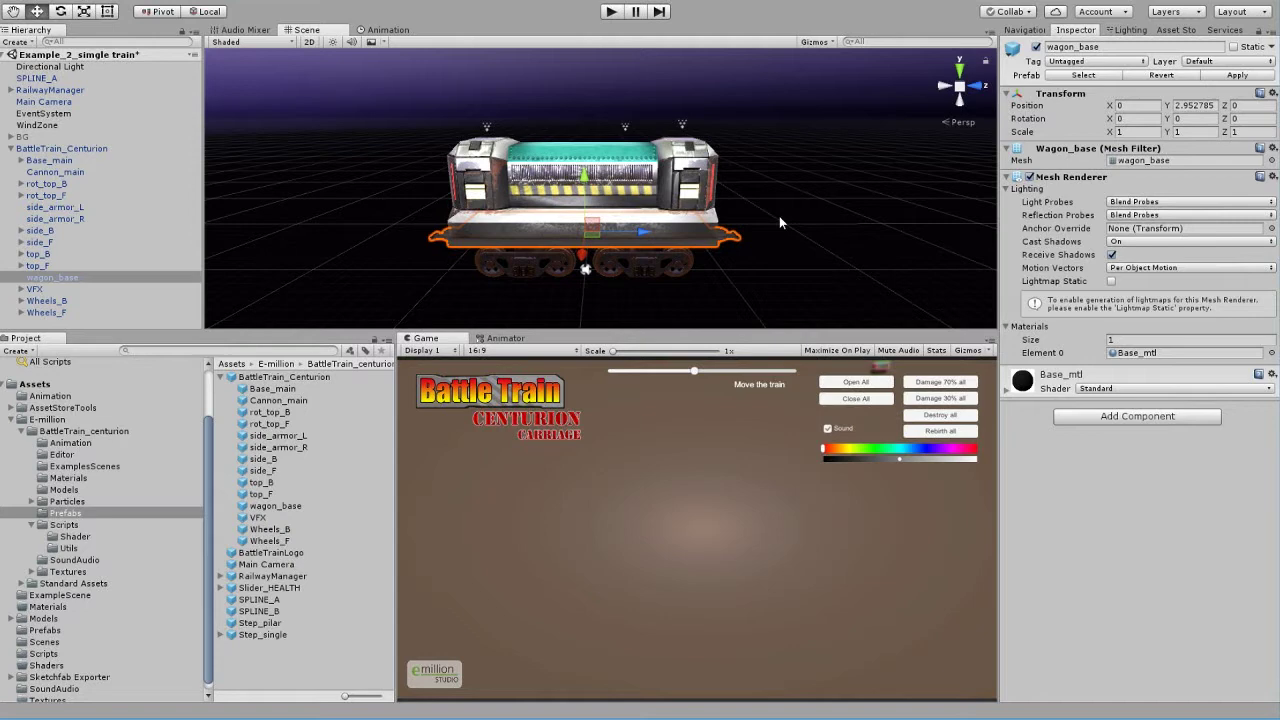
pyautogui.keyDown('alt'); pyautogui.moveTo(352, 180); pyautogui.dragTo(345, 208); pyautogui.keyUp('alt')
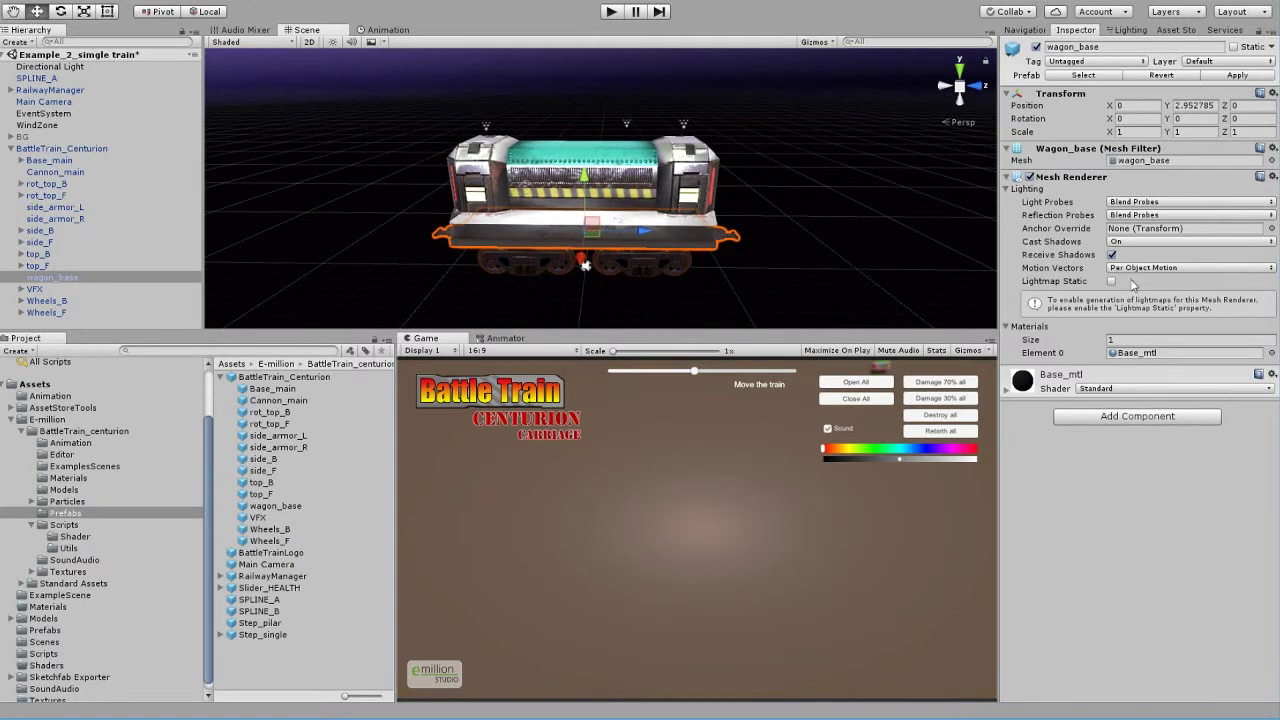
pyautogui.click(46, 149)
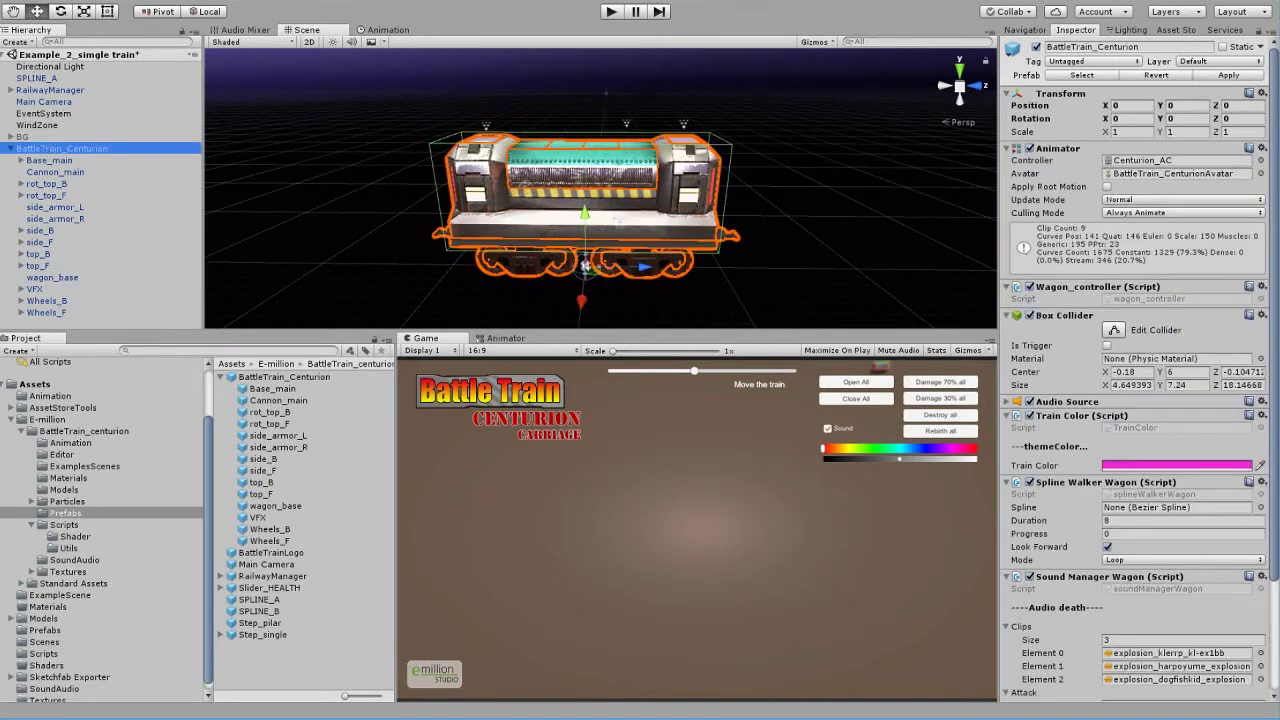
# Set the RailwayManager's Element 0 Fixed Space to 1 and keep its Mode on SPLINE_A
pyautogui.click(75, 91)
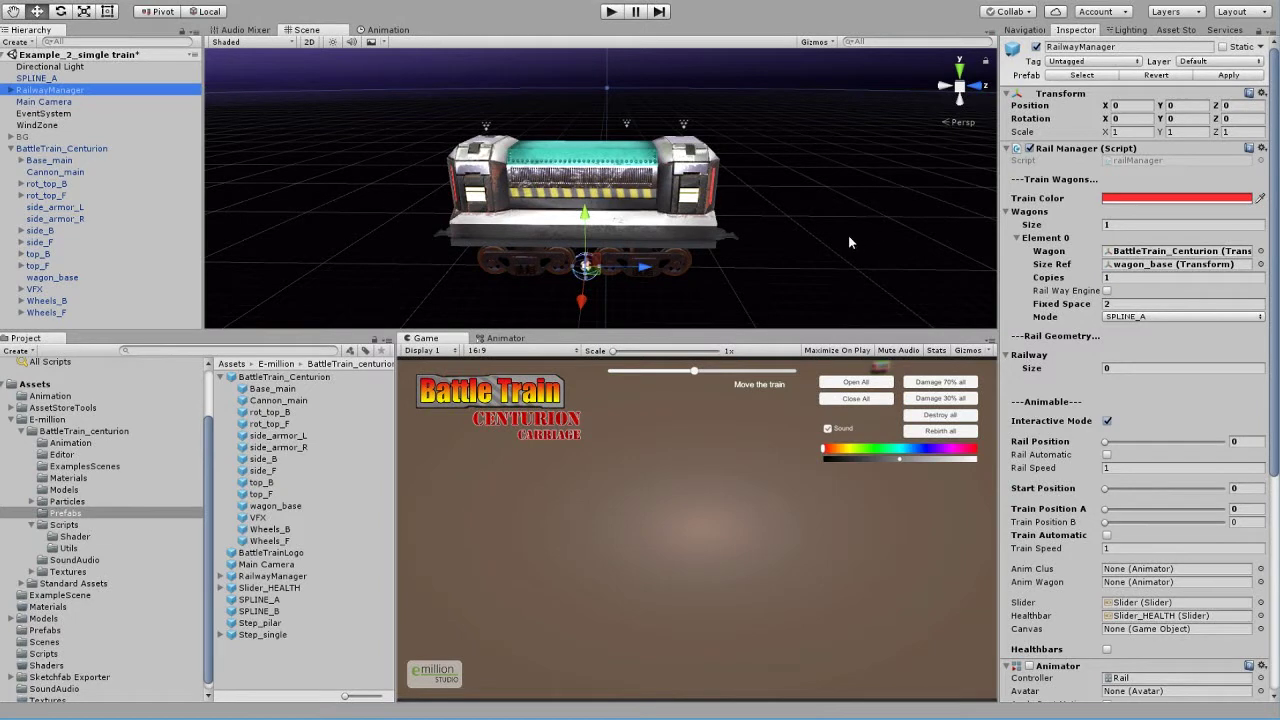
pyautogui.click(1129, 302)
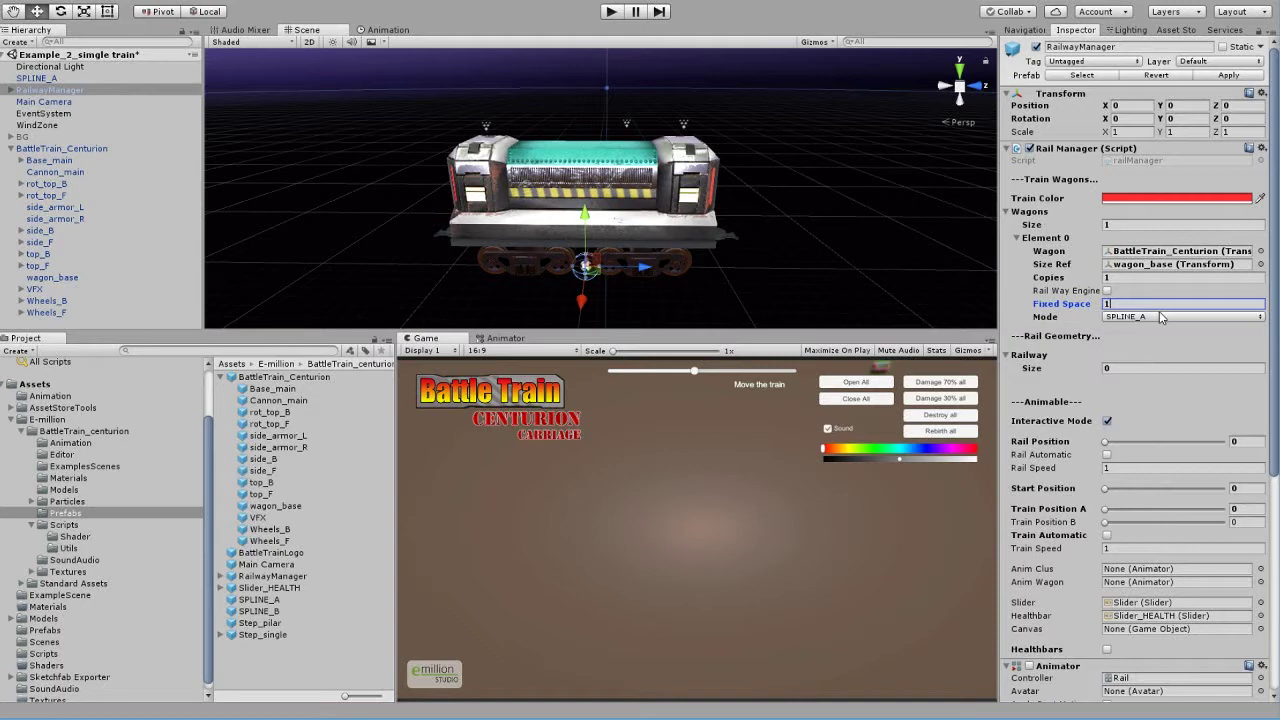
pyautogui.click(1152, 318)
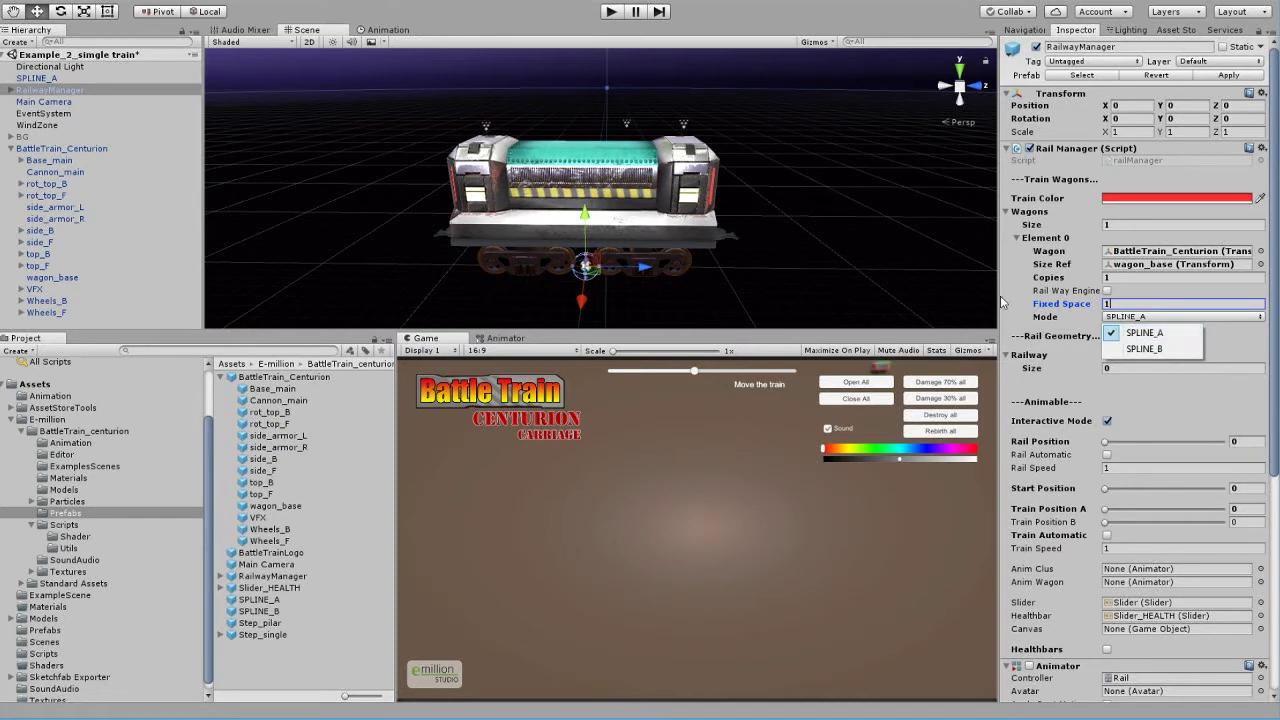
pyautogui.click(11, 149)
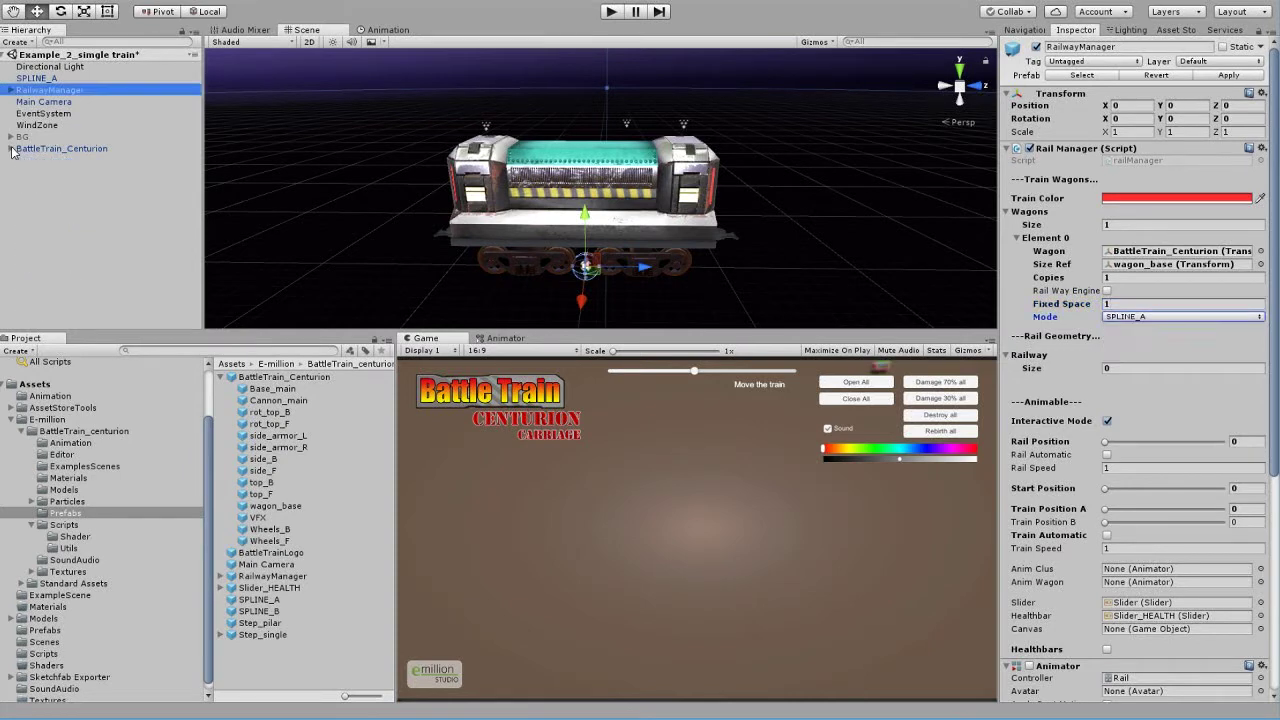
pyautogui.keyDown('alt'); pyautogui.moveTo(751, 135); pyautogui.dragTo(486, 154, button='right'); pyautogui.keyUp('alt')
pyautogui.keyDown('alt'); pyautogui.moveTo(486, 154); pyautogui.dragTo(750, 203); pyautogui.keyUp('alt')
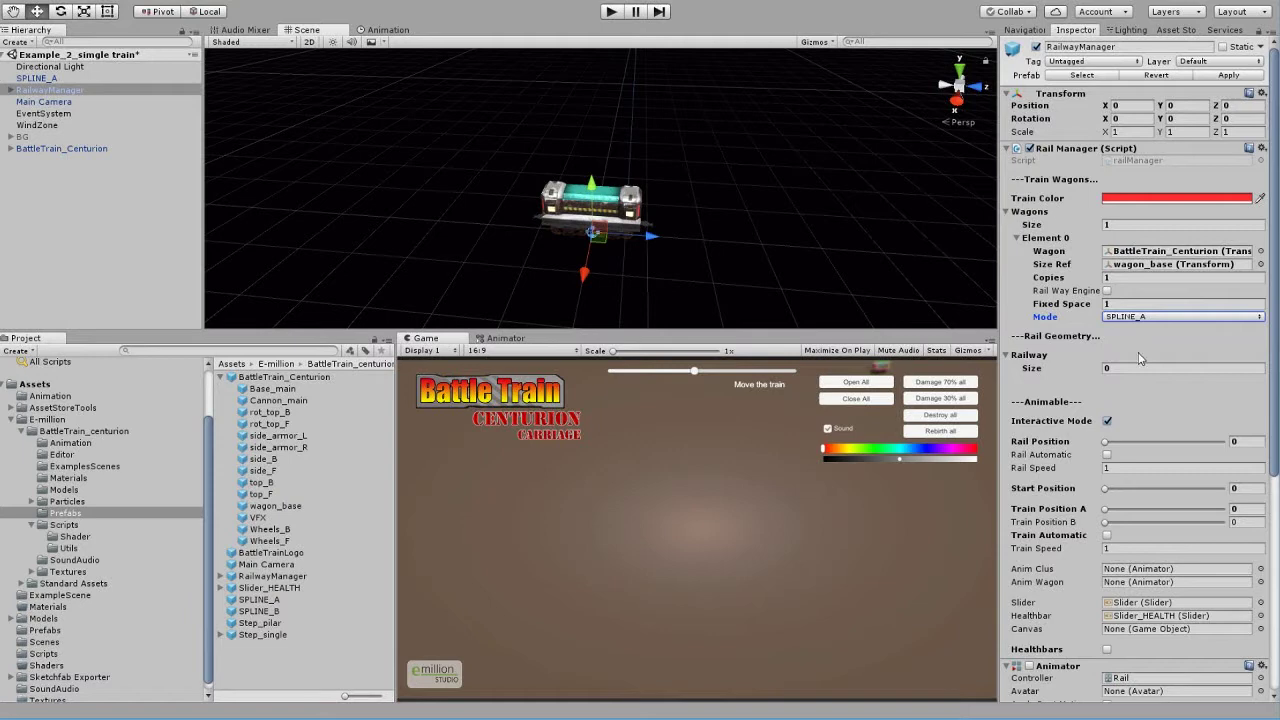
# Deactivate the BattleTrain_Centurion instance placed in the scene
pyautogui.click(1110, 368)
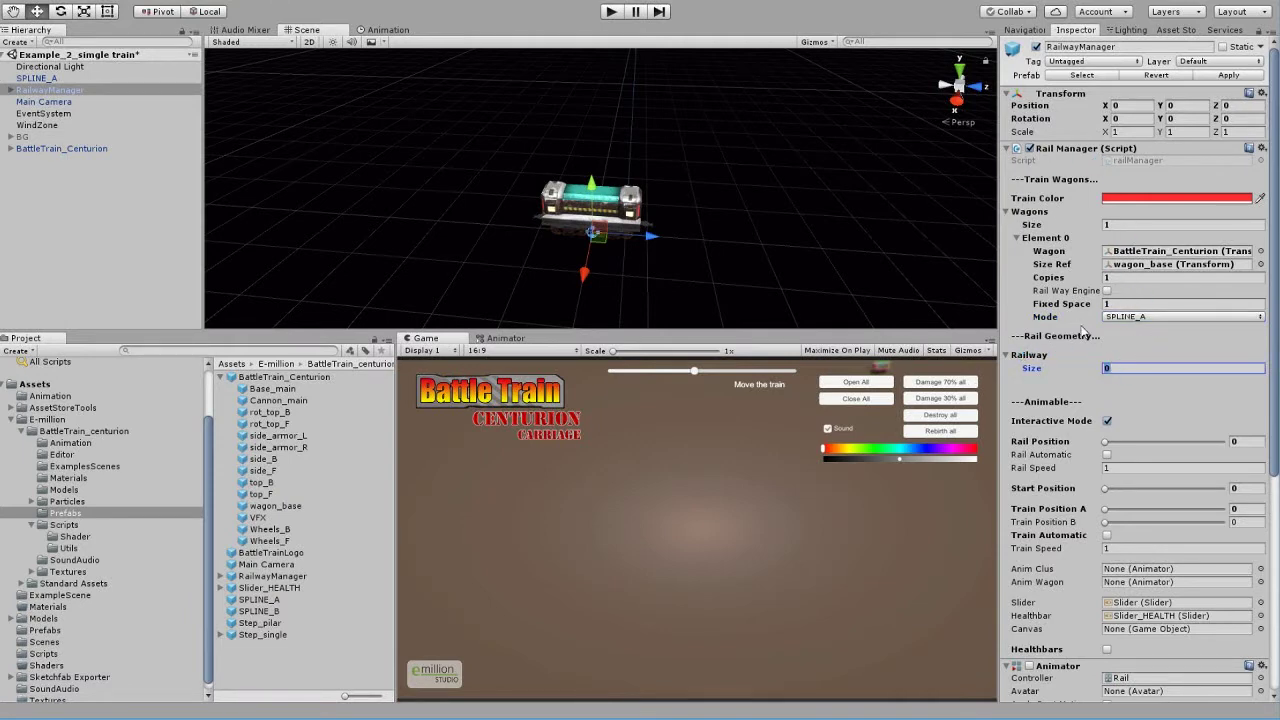
pyautogui.keyDown('alt'); pyautogui.moveTo(669, 184); pyautogui.dragTo(634, 172); pyautogui.keyUp('alt')
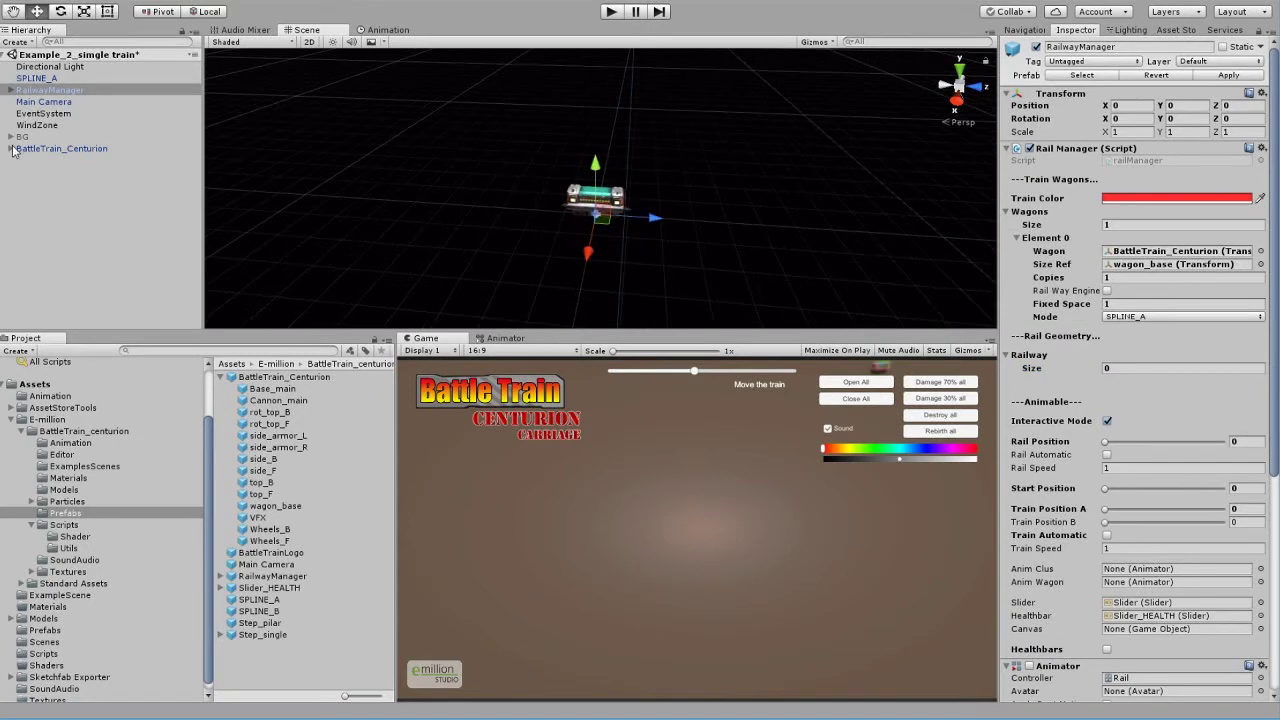
pyautogui.click(57, 150)
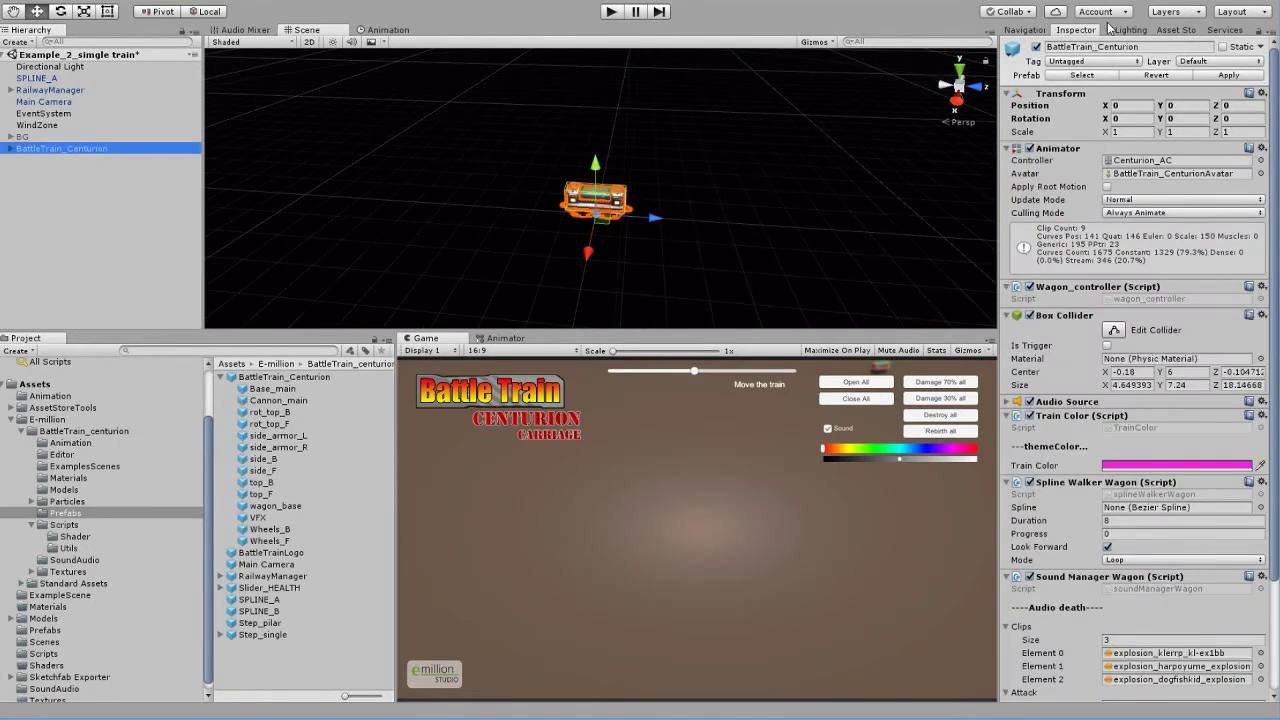
pyautogui.click(1036, 47)
pyautogui.keyDown('alt'); pyautogui.moveTo(381, 216); pyautogui.dragTo(420, 209); pyautogui.keyUp('alt')
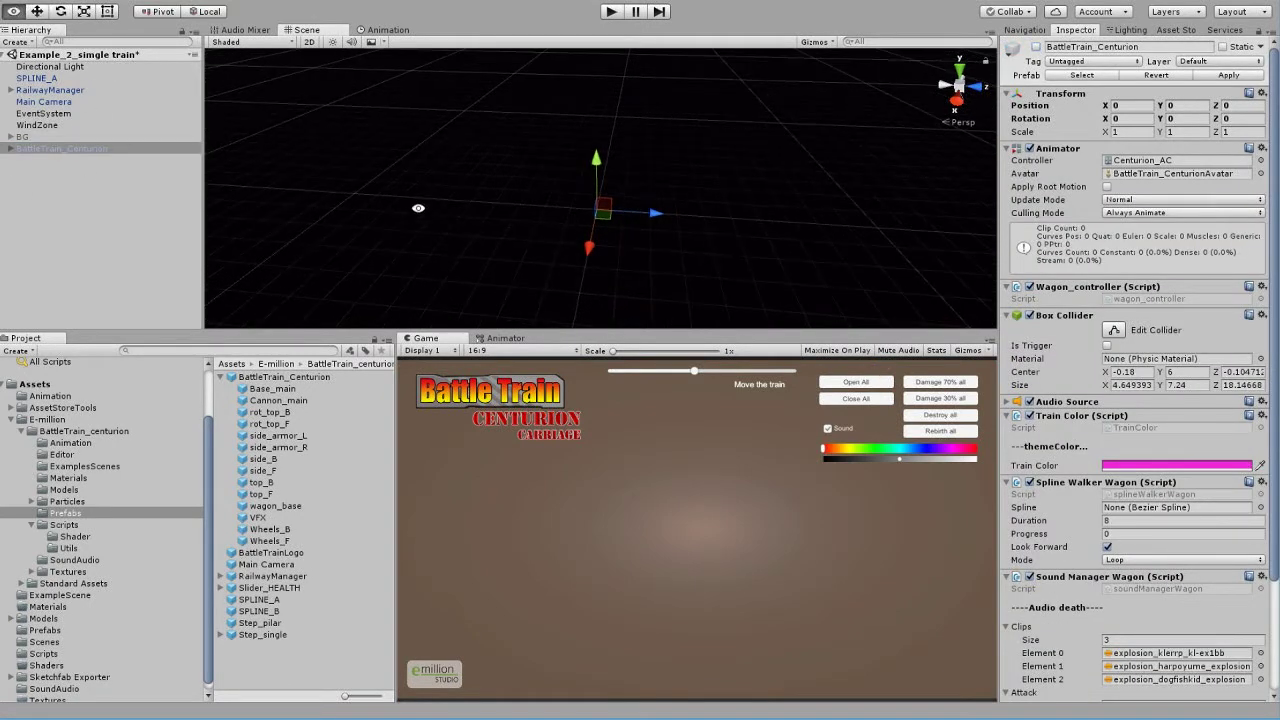
# Run the scene with the RailwayManager selected and examine the generated wagon
pyautogui.click(72, 91)
pyautogui.moveTo(536, 135); pyautogui.dragTo(502, 165, button='middle')
pyautogui.scroll(2, 492, 168)
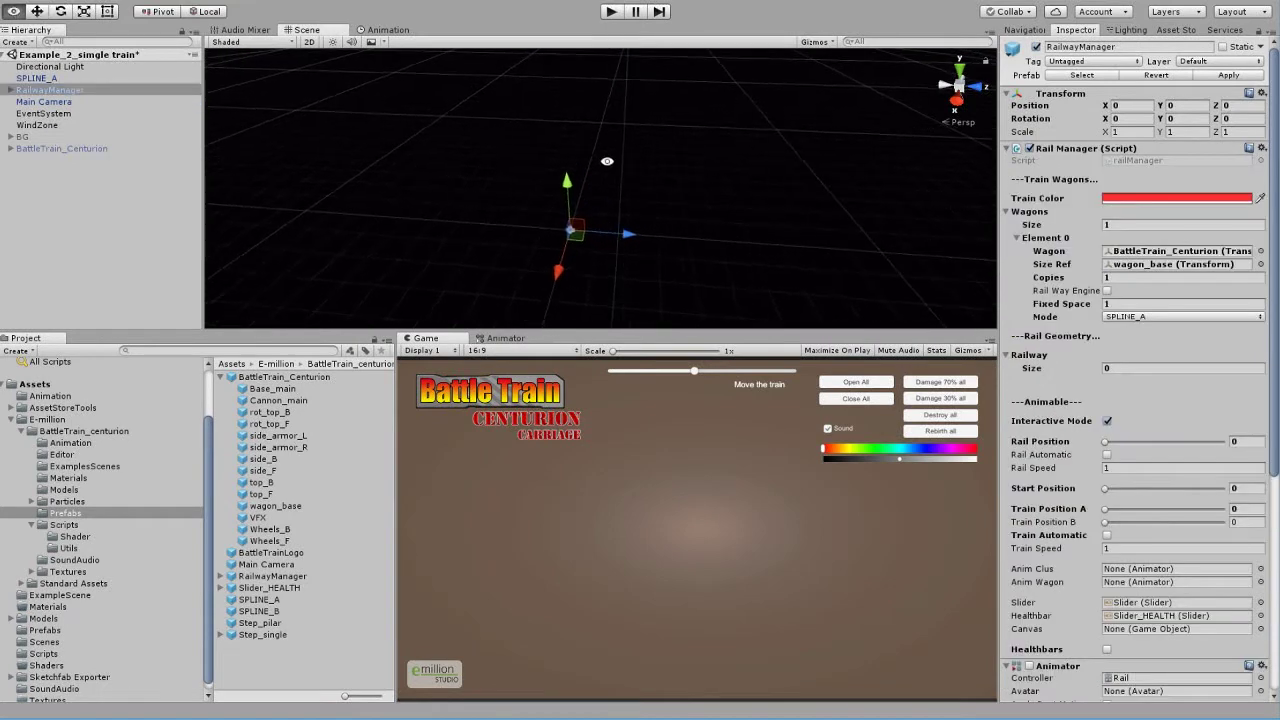
pyautogui.click(615, 8)
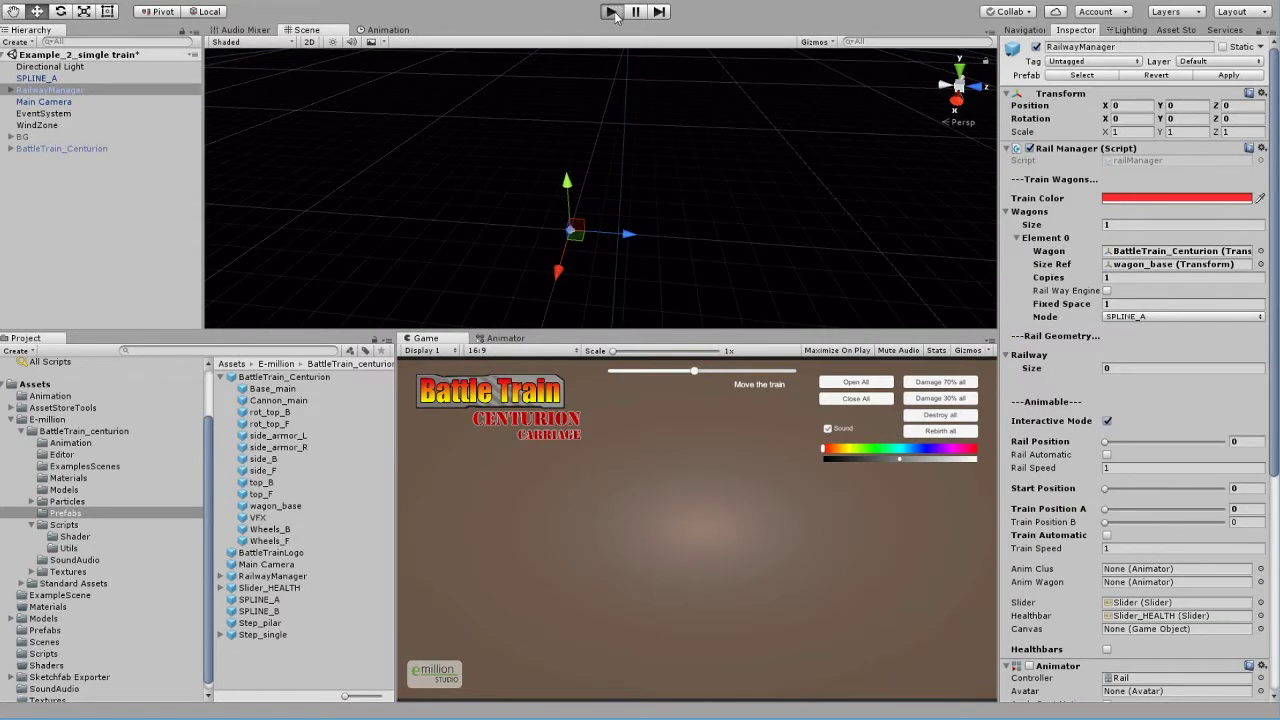
pyautogui.click(612, 12)
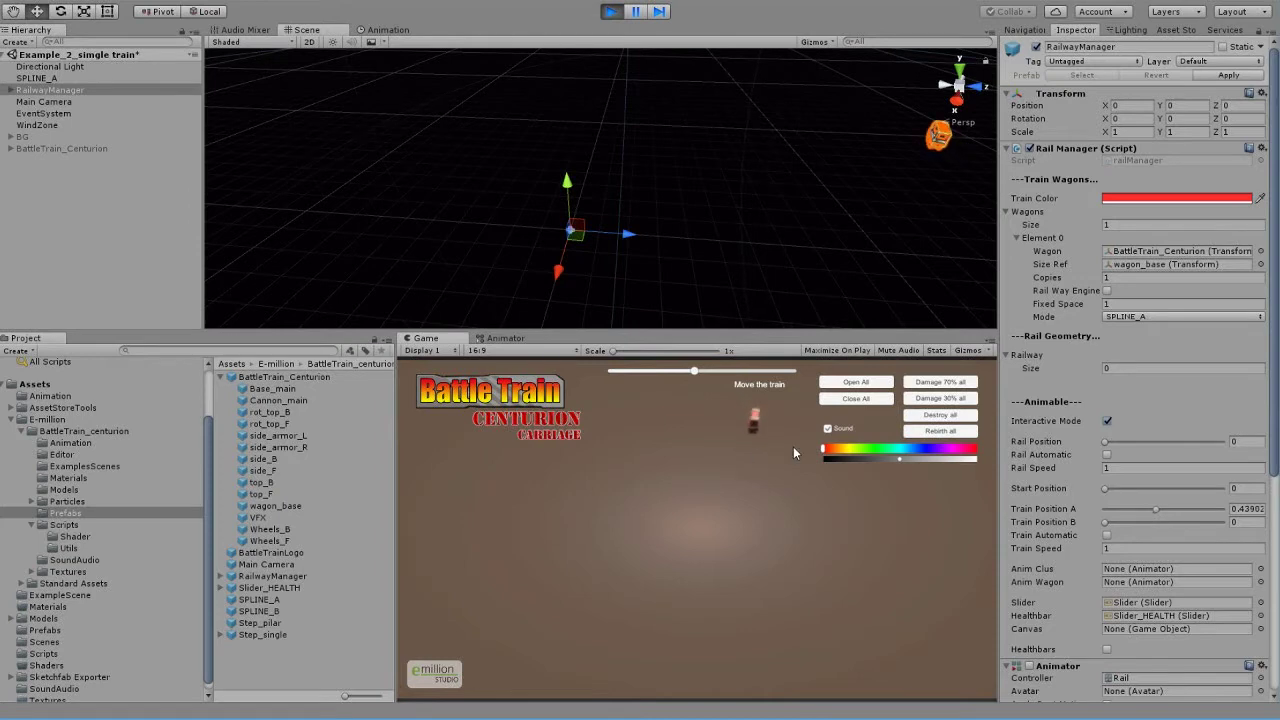
pyautogui.moveTo(857, 211); pyautogui.dragTo(671, 276, button='middle')
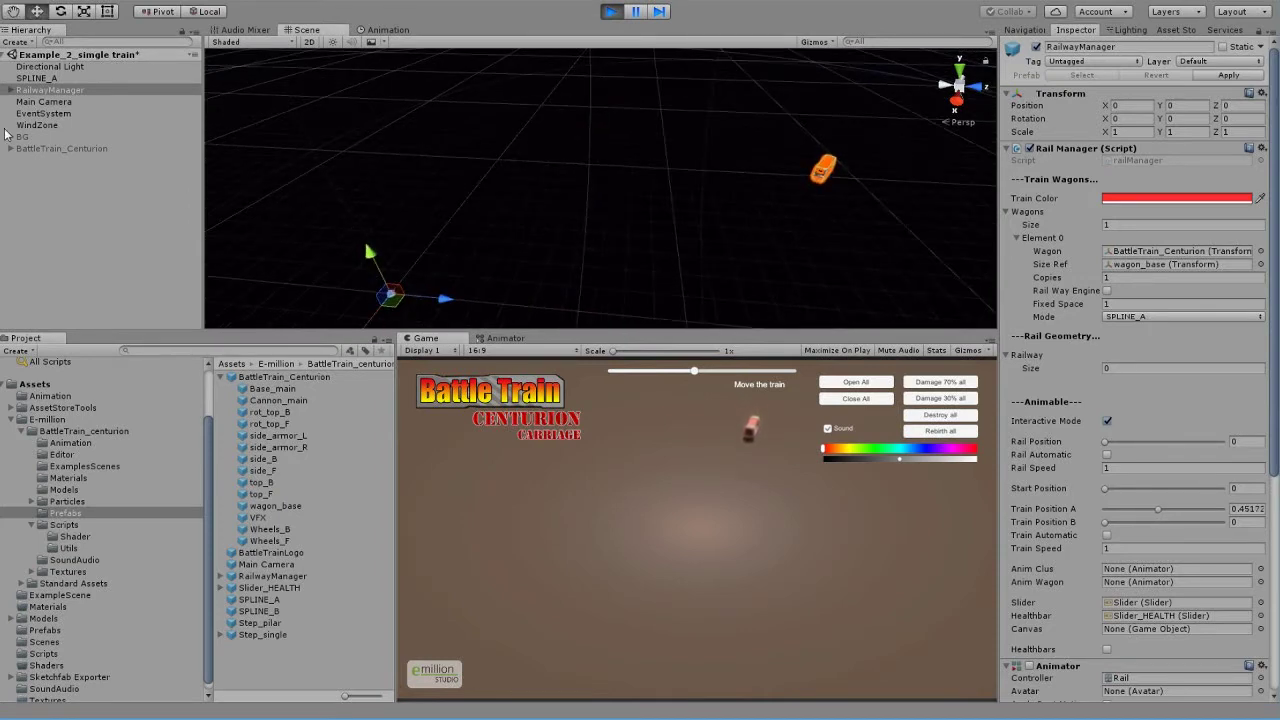
# Inspect the running wagon against the SPLINE_A curve and stop the scene
pyautogui.click(56, 79)
pyautogui.keyDown('alt'); pyautogui.moveTo(763, 231); pyautogui.dragTo(606, 260); pyautogui.keyUp('alt')
pyautogui.keyDown('alt'); pyautogui.moveTo(784, 203); pyautogui.dragTo(537, 274); pyautogui.keyUp('alt')
pyautogui.moveTo(795, 238); pyautogui.dragTo(800, 162, button='middle')
pyautogui.keyDown('alt'); pyautogui.moveTo(800, 162); pyautogui.dragTo(500, 172, button='right'); pyautogui.keyUp('alt')
pyautogui.moveTo(598, 172); pyautogui.dragTo(580, 171, button='middle')
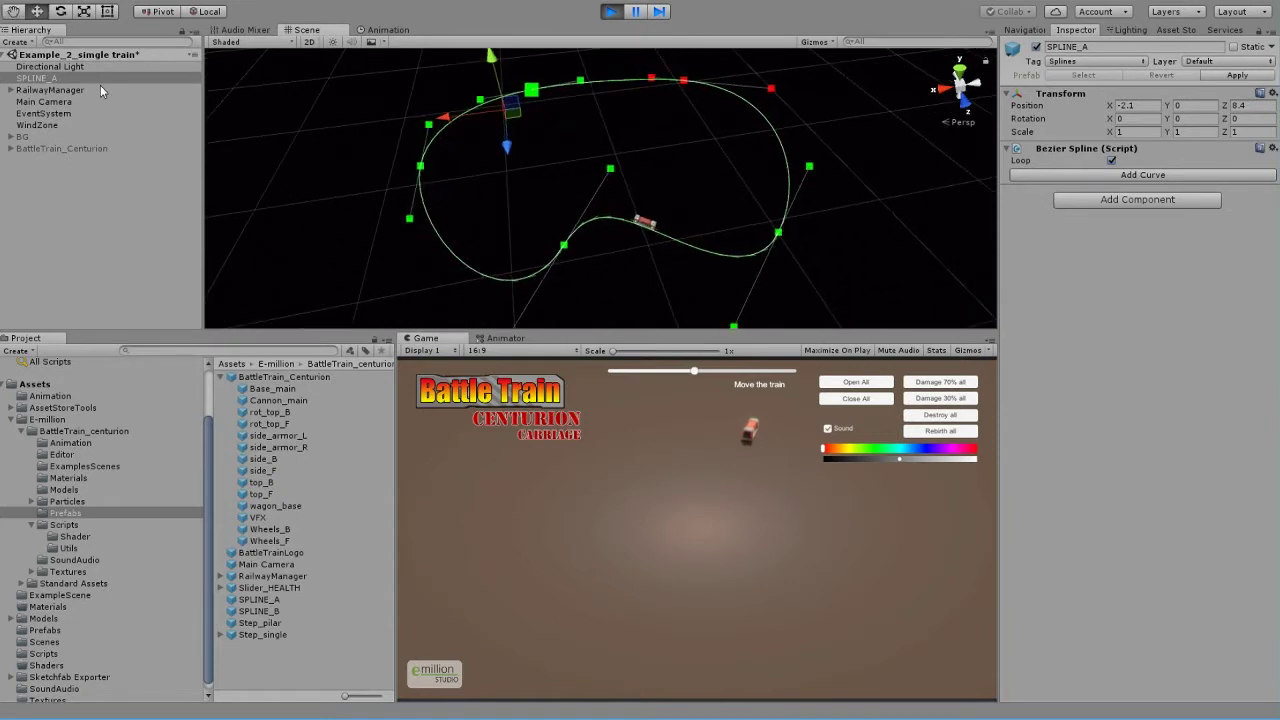
pyautogui.click(611, 11)
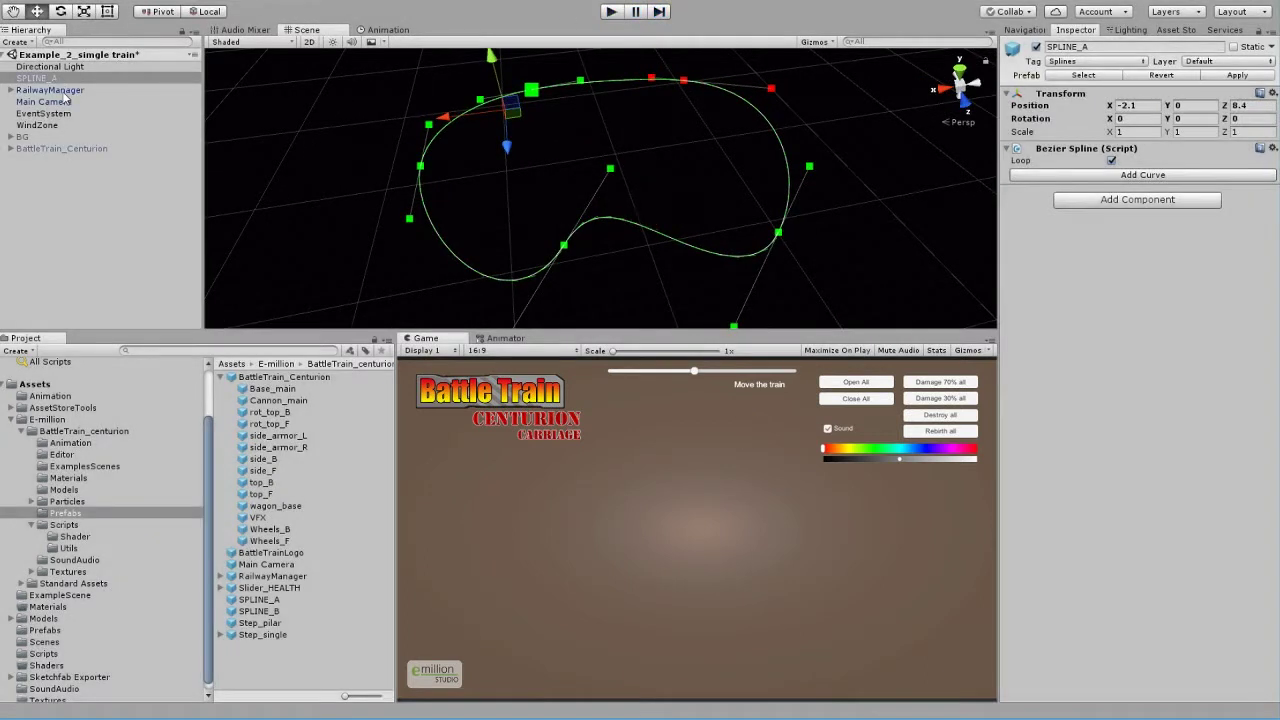
# Set the RailwayManager's Element 0 Copies to 5 and run the scene
pyautogui.click(66, 90)
pyautogui.click(1130, 278)
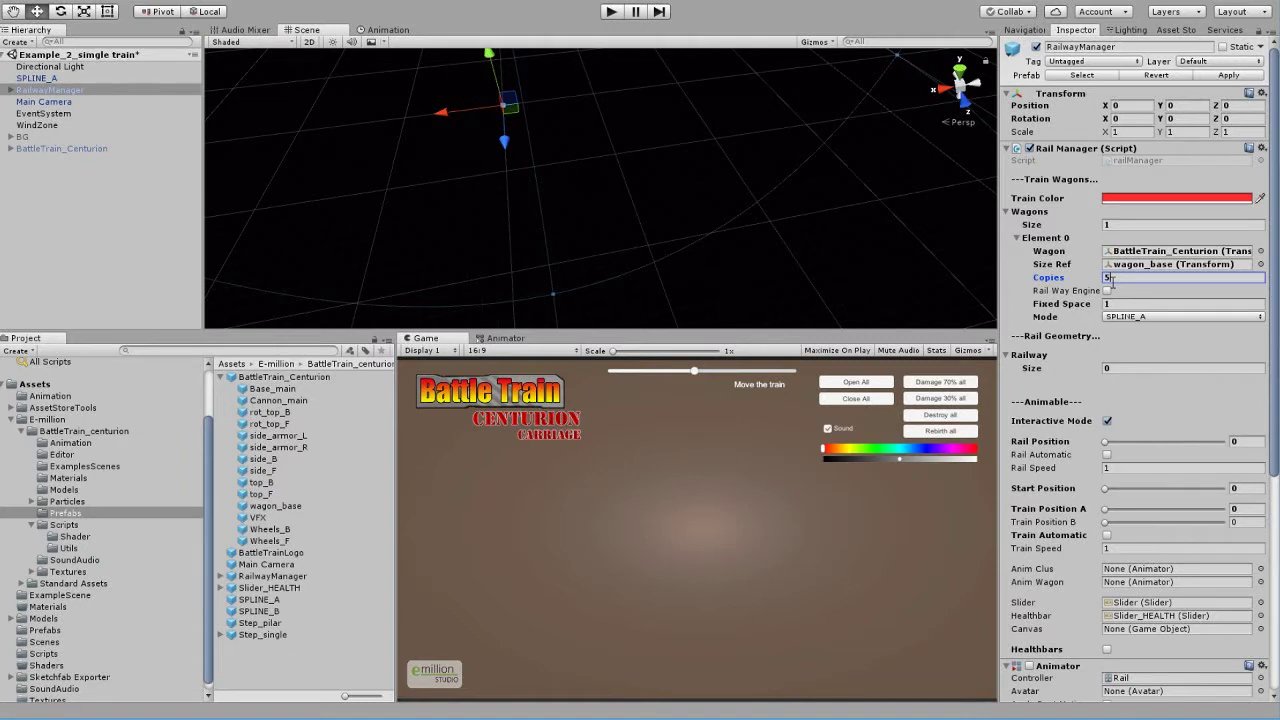
pyautogui.click(610, 12)
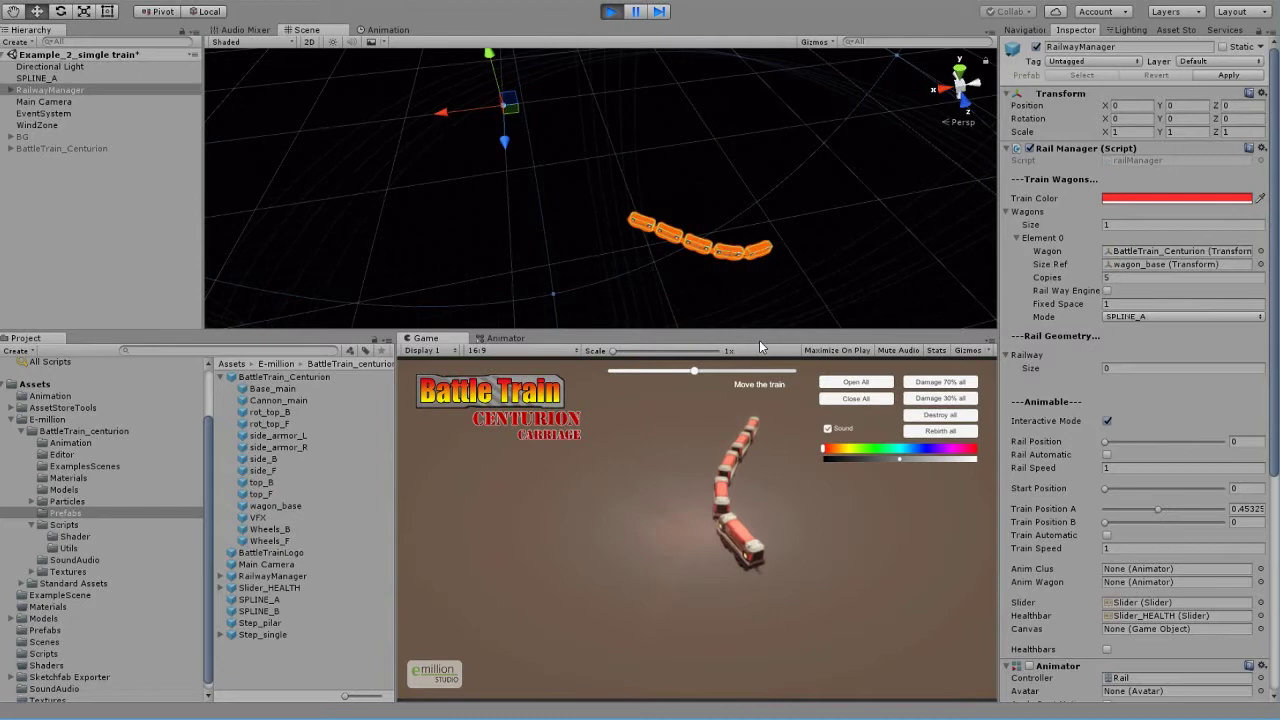
# Test the game's Open All and Close All commands on the train and stop the scene
pyautogui.click(860, 383)
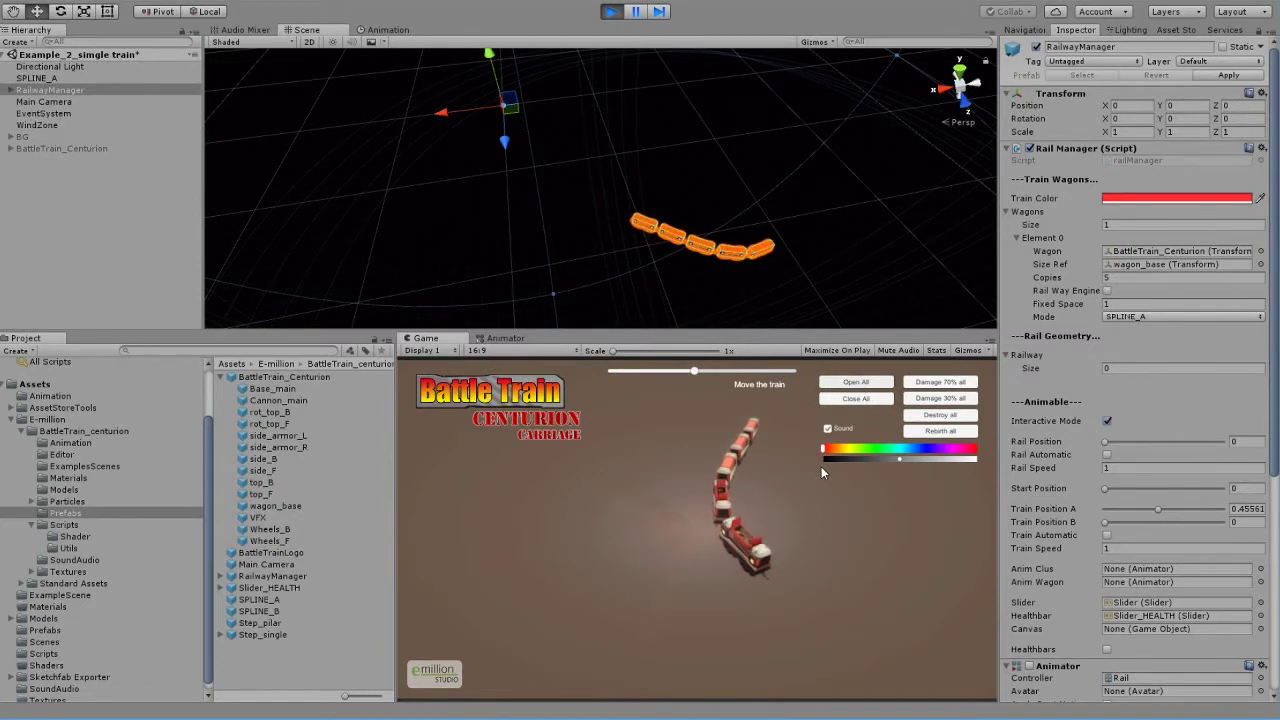
pyautogui.click(866, 398)
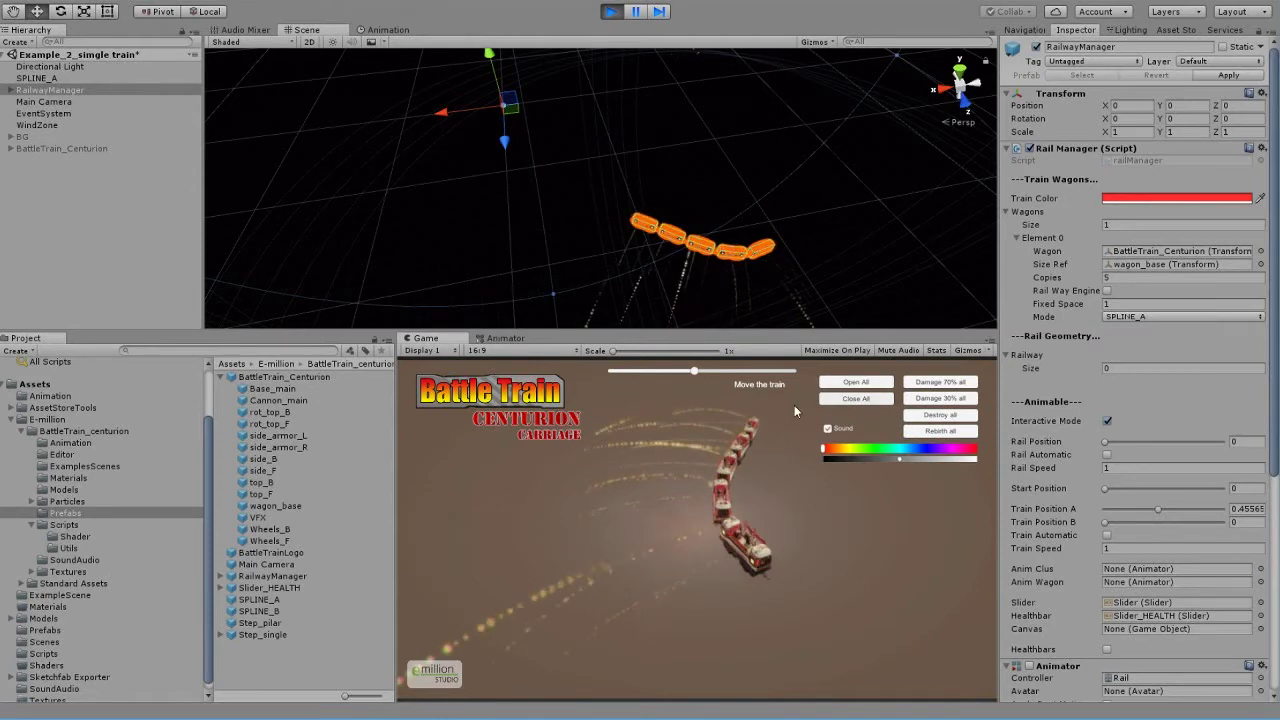
pyautogui.click(611, 12)
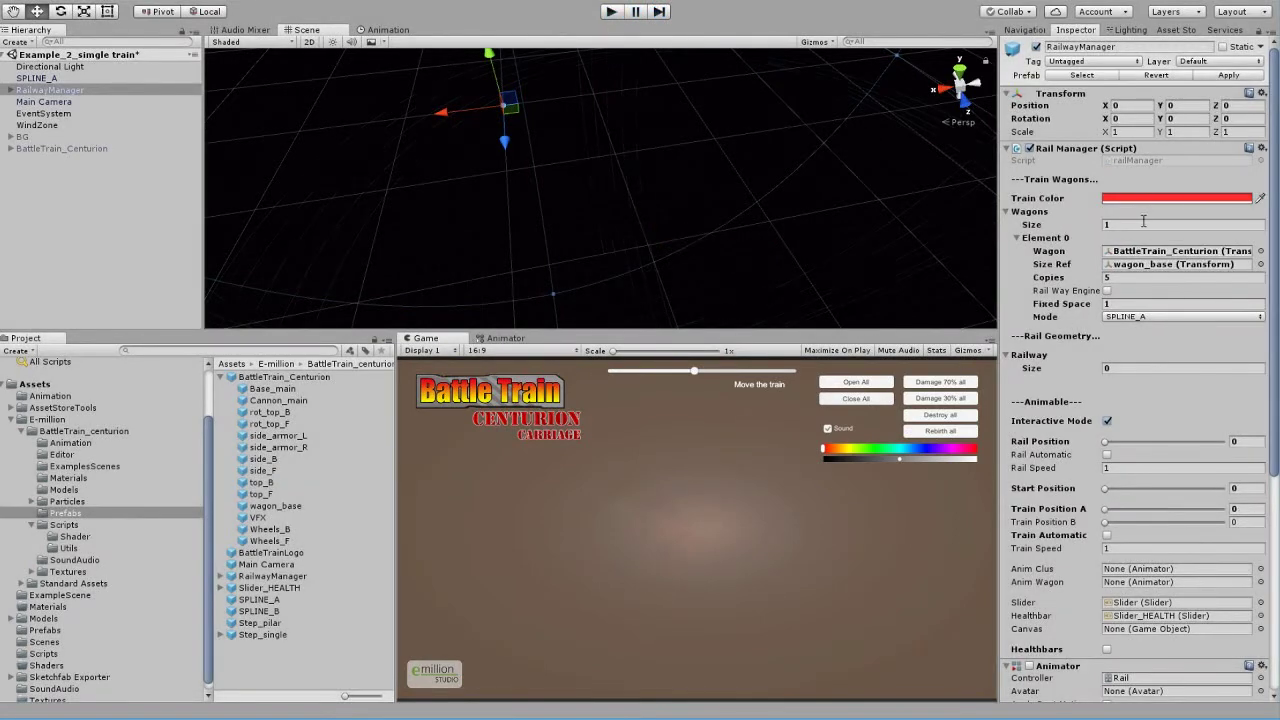
# Deactivate the Canvas object under the RailwayManager
pyautogui.click(10, 90)
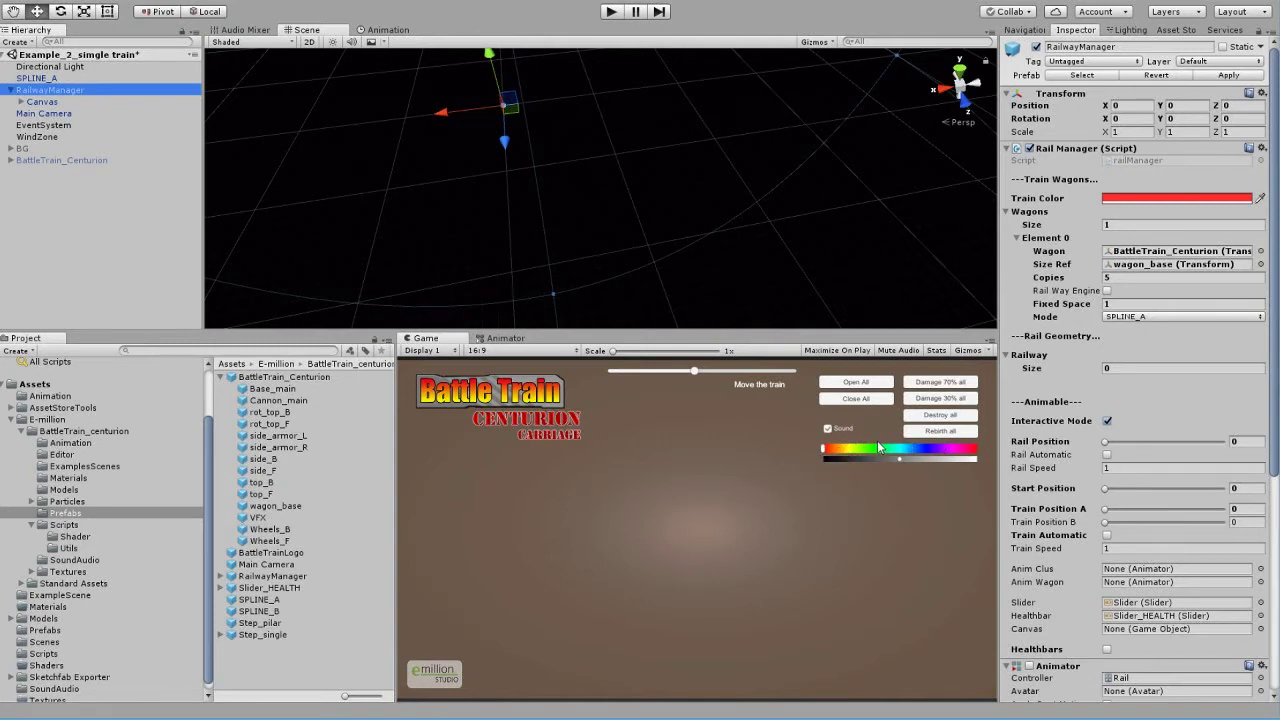
pyautogui.click(18, 102)
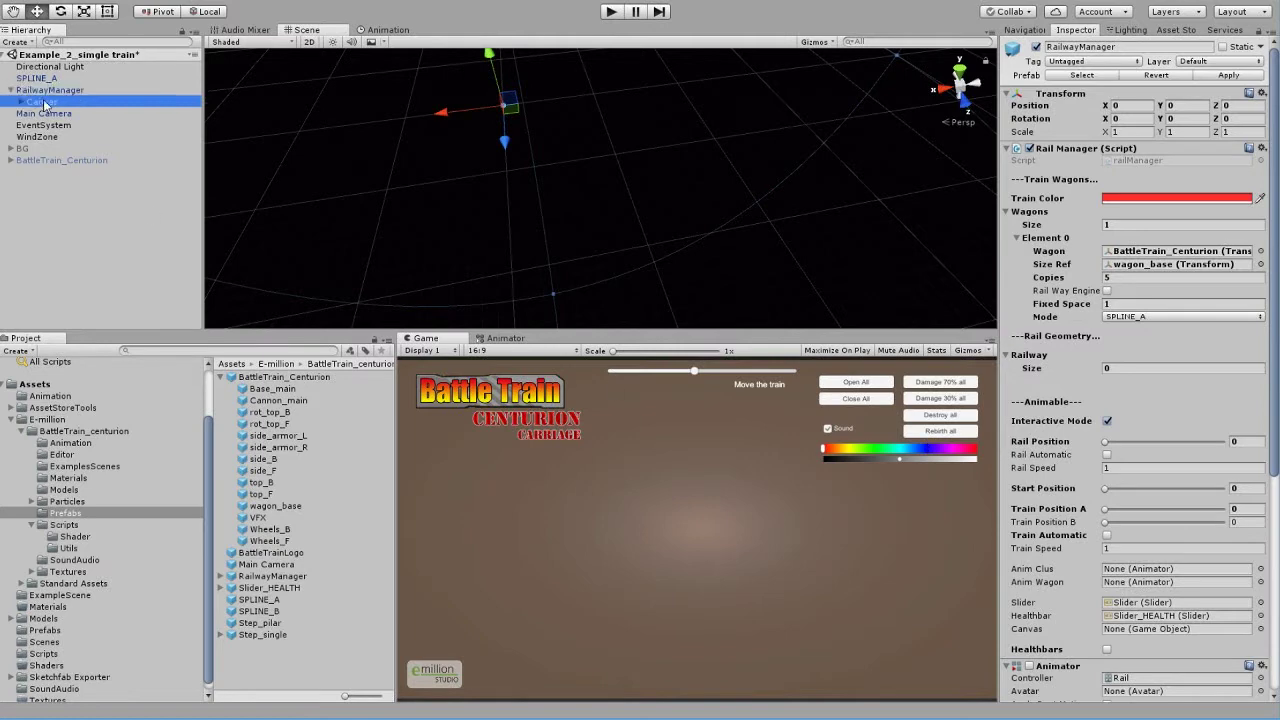
pyautogui.click(1036, 47)
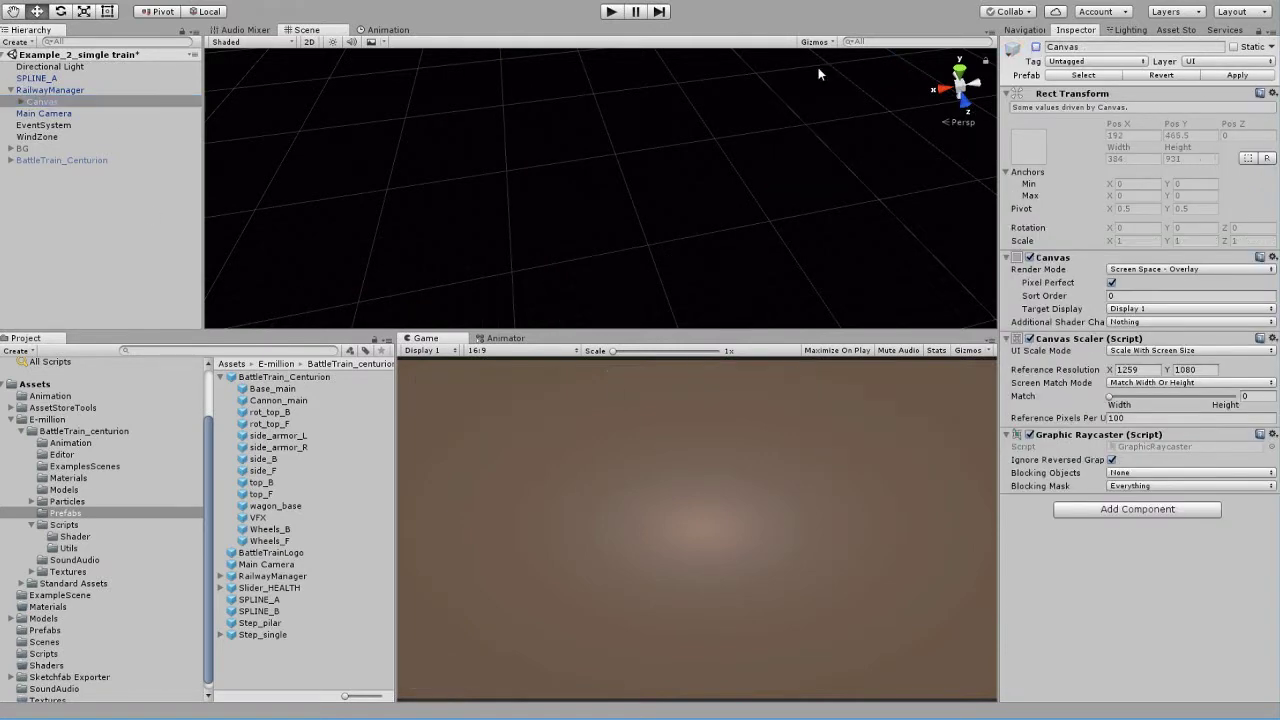
# Change the RailwayManager's Train Color to green
pyautogui.click(79, 89)
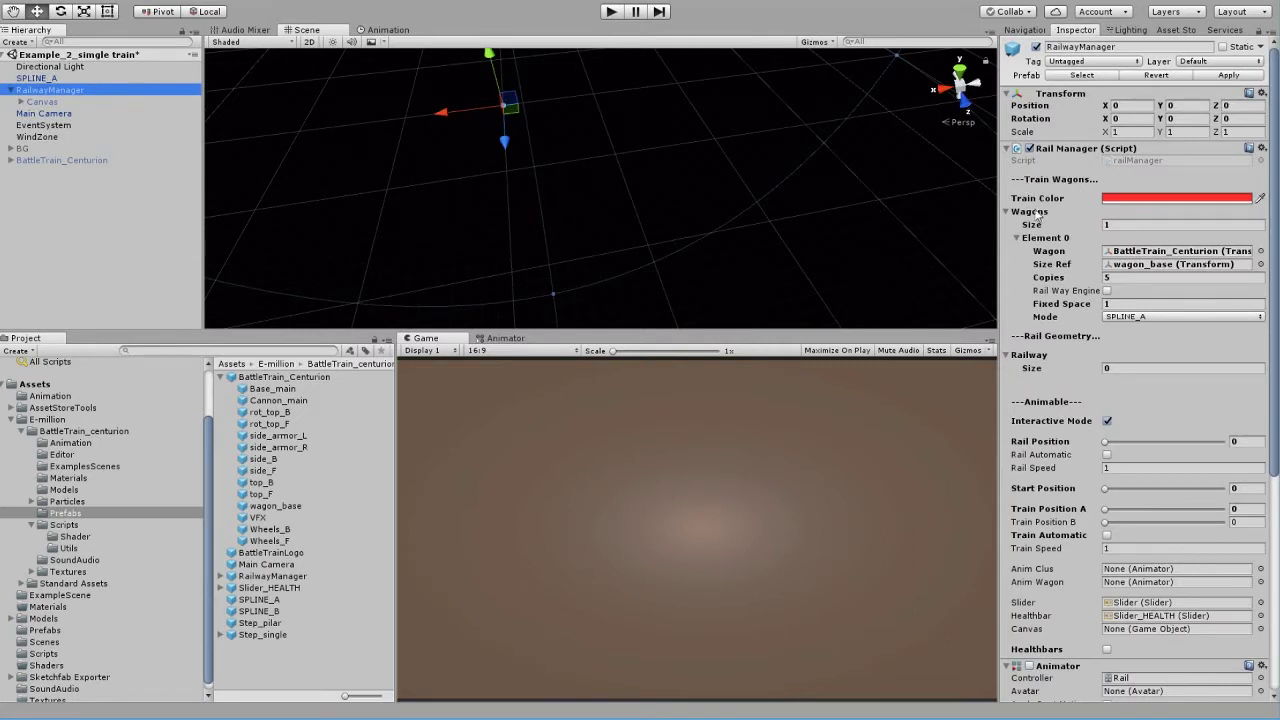
pyautogui.click(1132, 201)
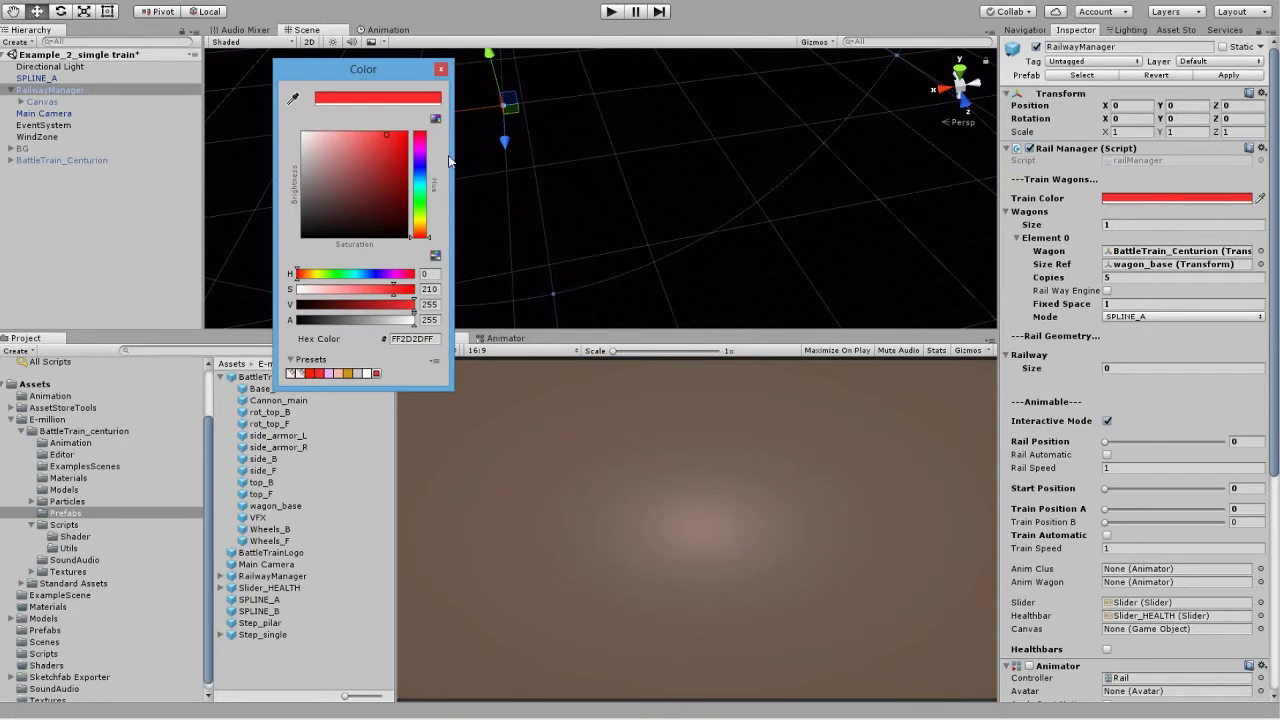
pyautogui.click(421, 203)
pyautogui.click(441, 69)
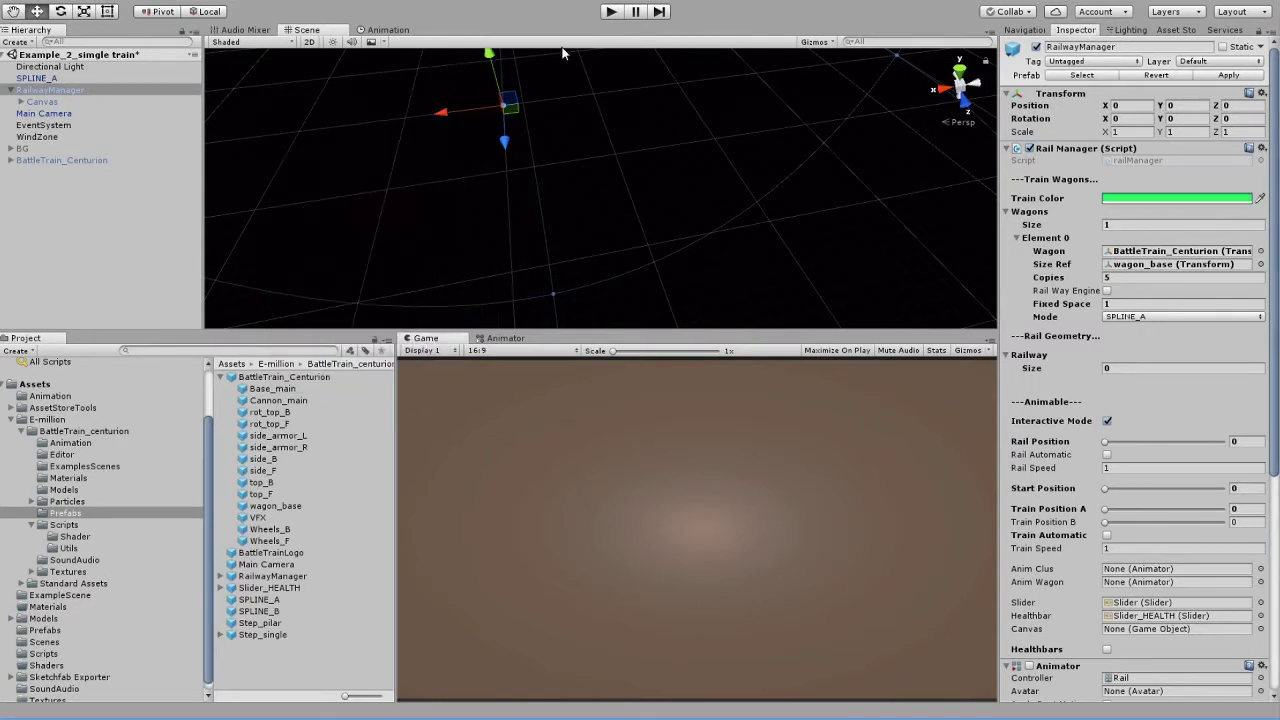
# Run the scene and inspect the individual wagon instances generated under the RailwayManager
pyautogui.click(608, 12)
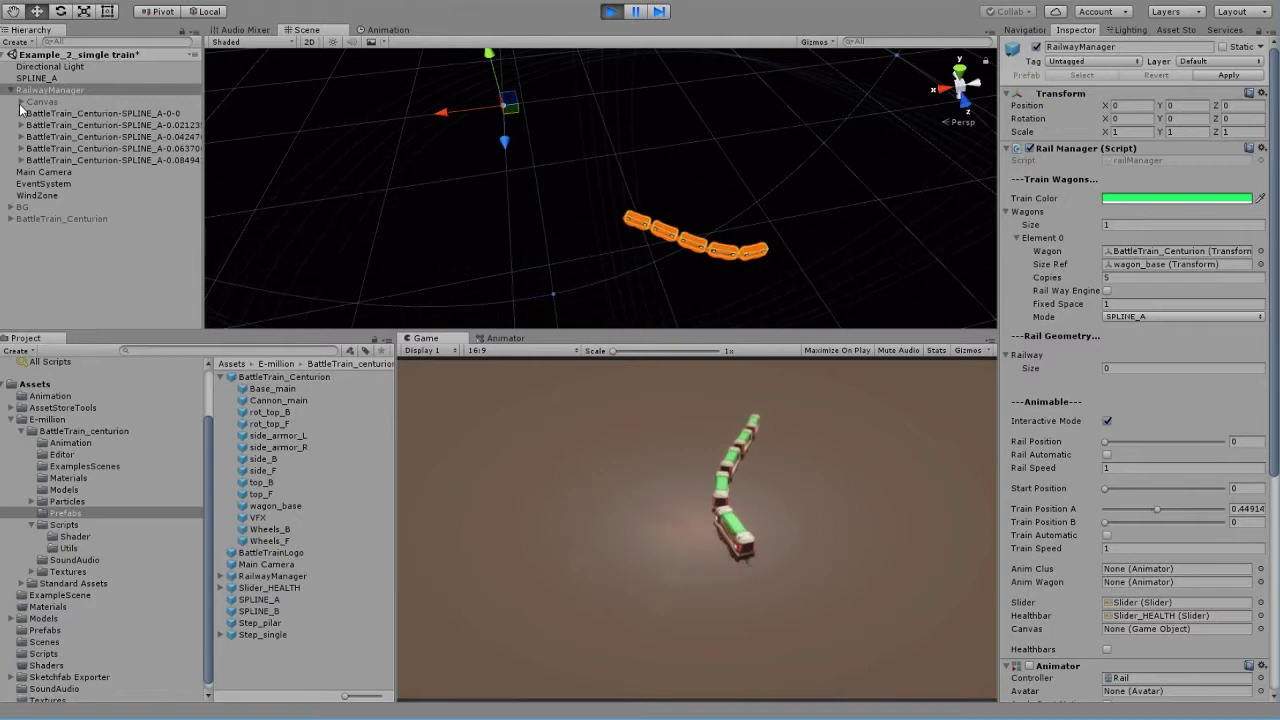
pyautogui.click(94, 89)
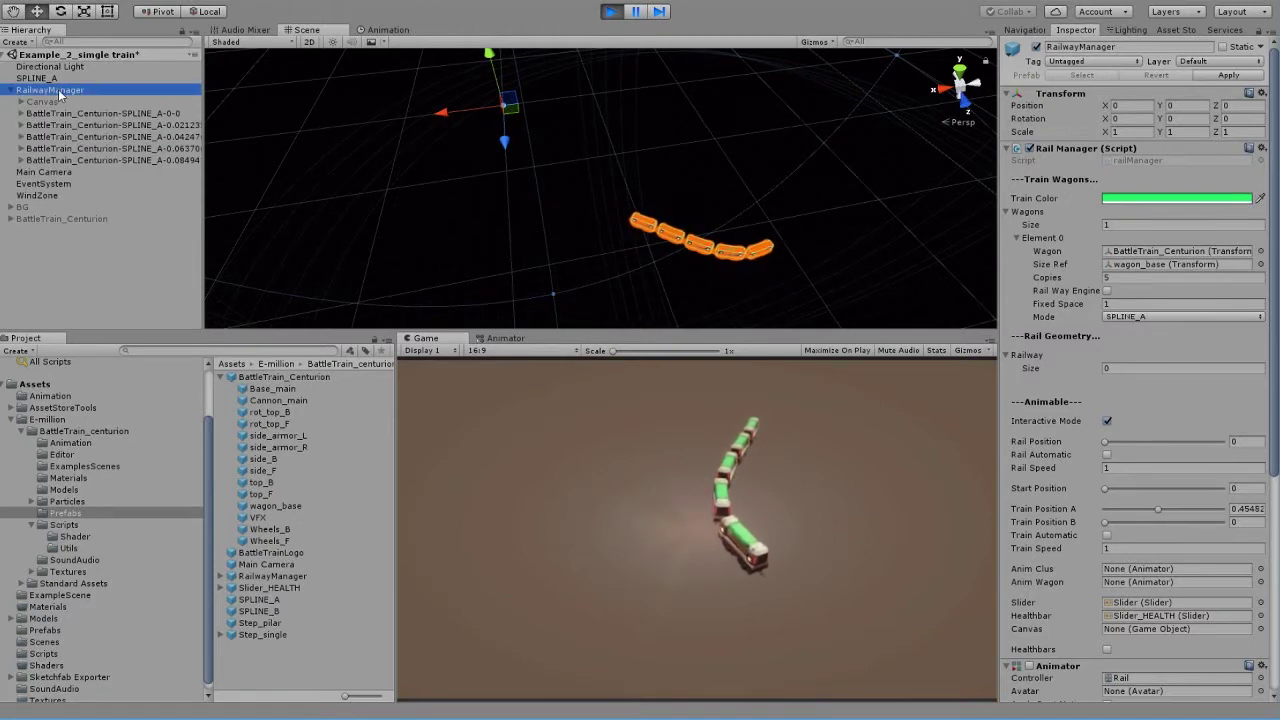
pyautogui.click(63, 113)
pyautogui.click(70, 126)
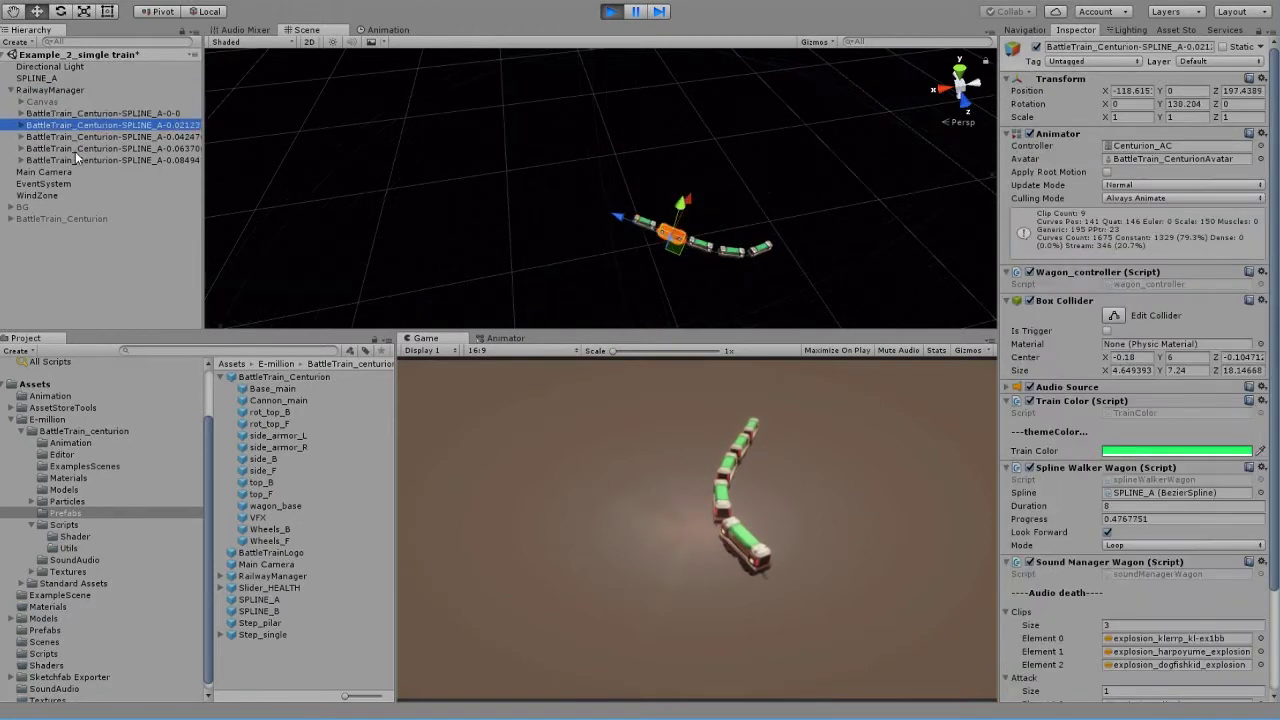
pyautogui.click(75, 150)
pyautogui.click(86, 138)
pyautogui.click(104, 113)
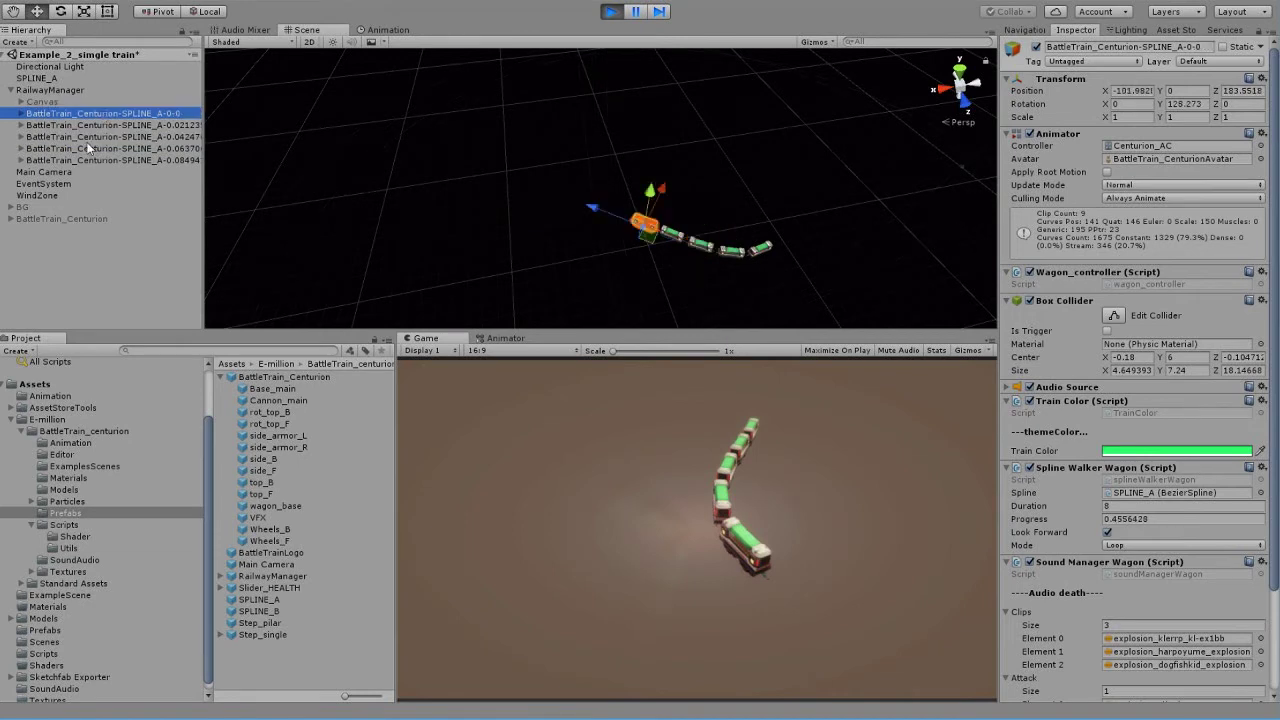
# Set the Train Color of the fourth wagon instance under the RailwayManager to yellow
pyautogui.click(89, 148)
pyautogui.click(125, 127)
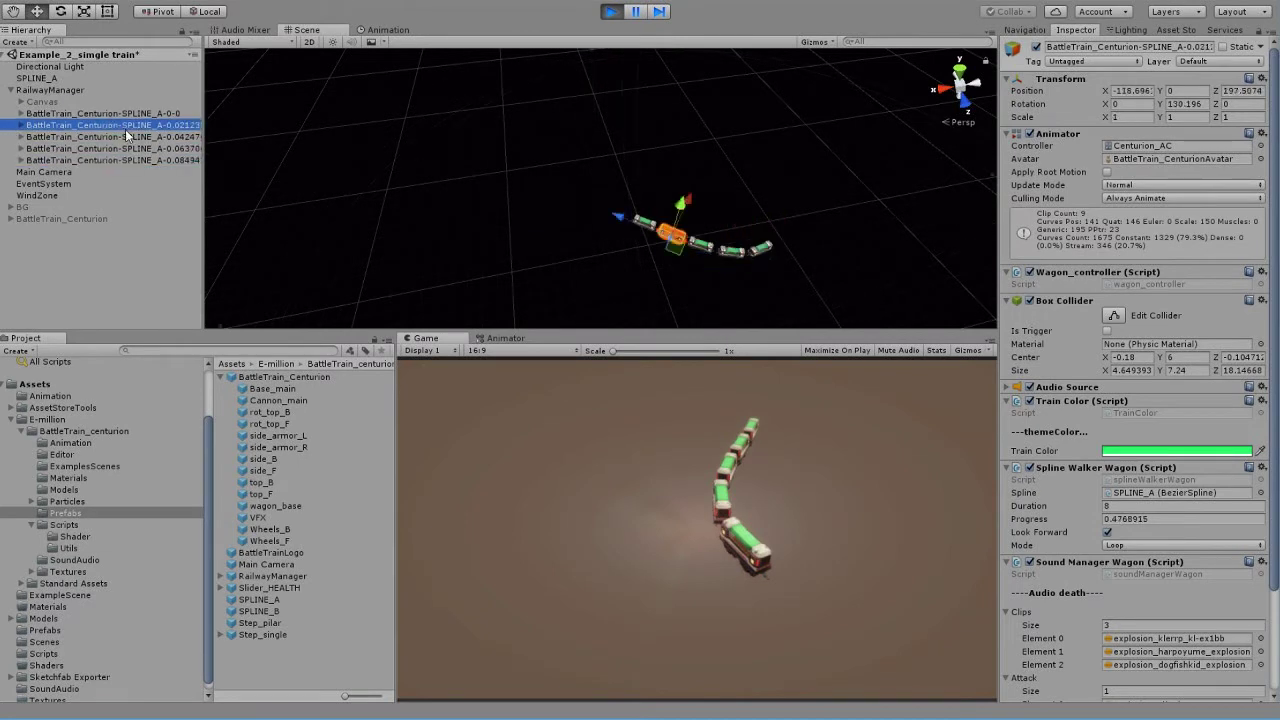
pyautogui.click(112, 148)
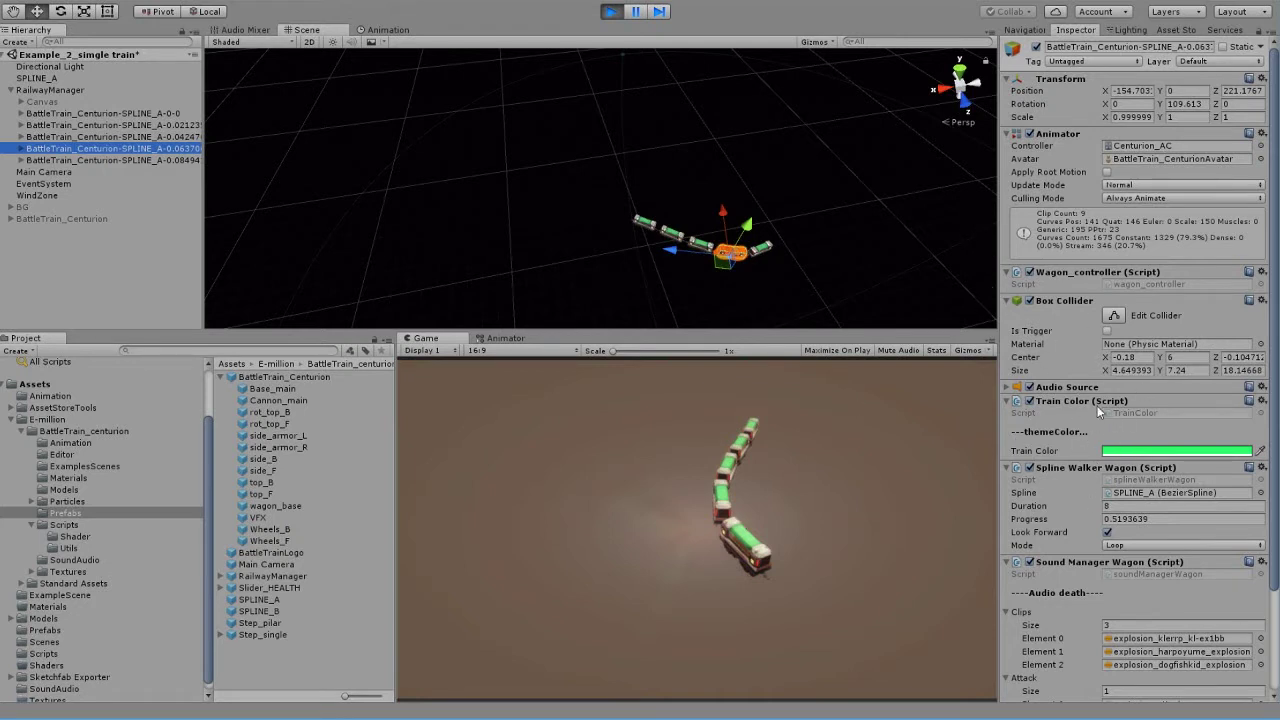
pyautogui.click(1153, 453)
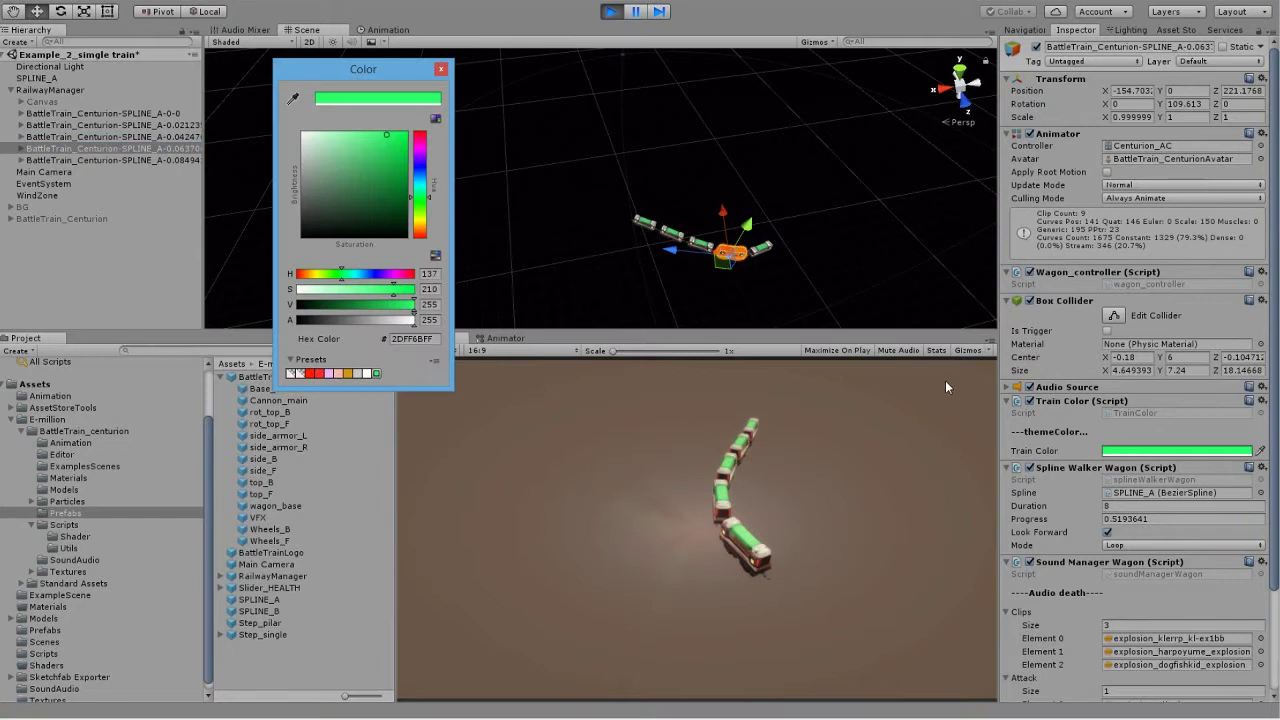
pyautogui.click(422, 222)
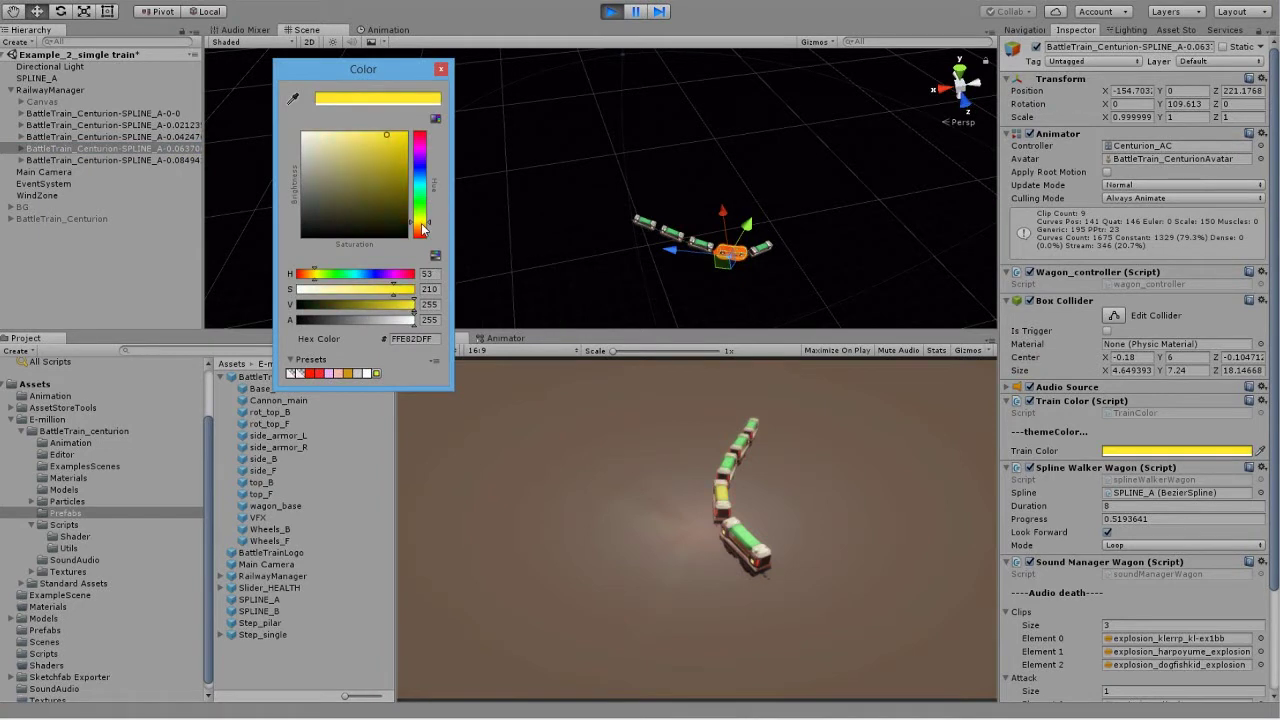
pyautogui.click(441, 70)
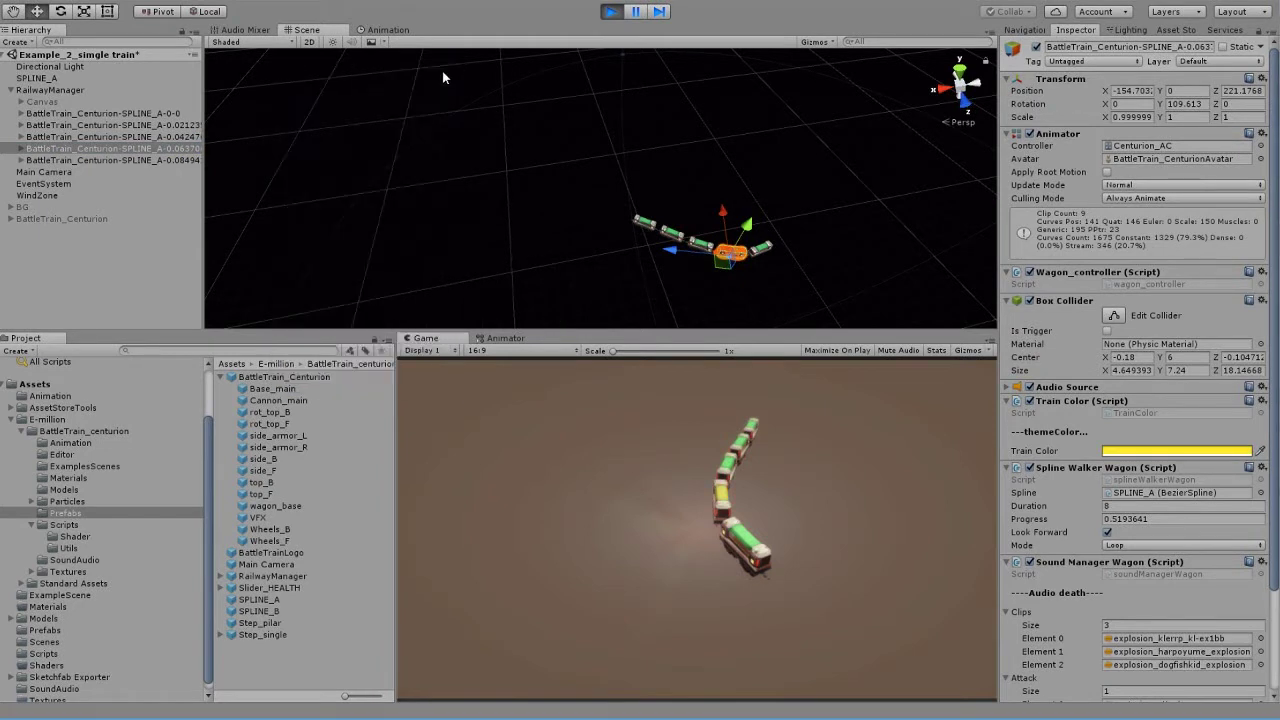
# Set the Train Color of the last three wagon instances together to blue, hex 0058FFFF
pyautogui.keyDown('ctrl'); pyautogui.click(125, 159); pyautogui.keyUp('ctrl')
pyautogui.keyDown('ctrl'); pyautogui.click(142, 138); pyautogui.keyUp('ctrl')
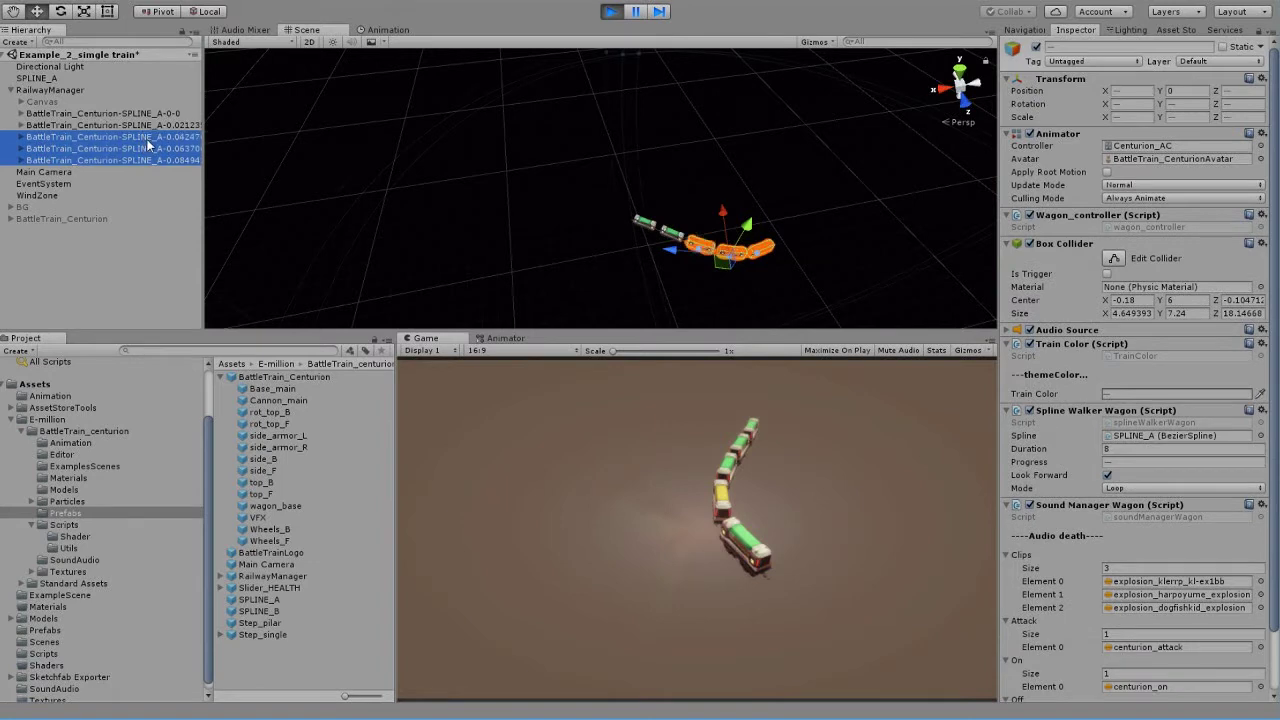
pyautogui.scroll(-2, 1118, 510)
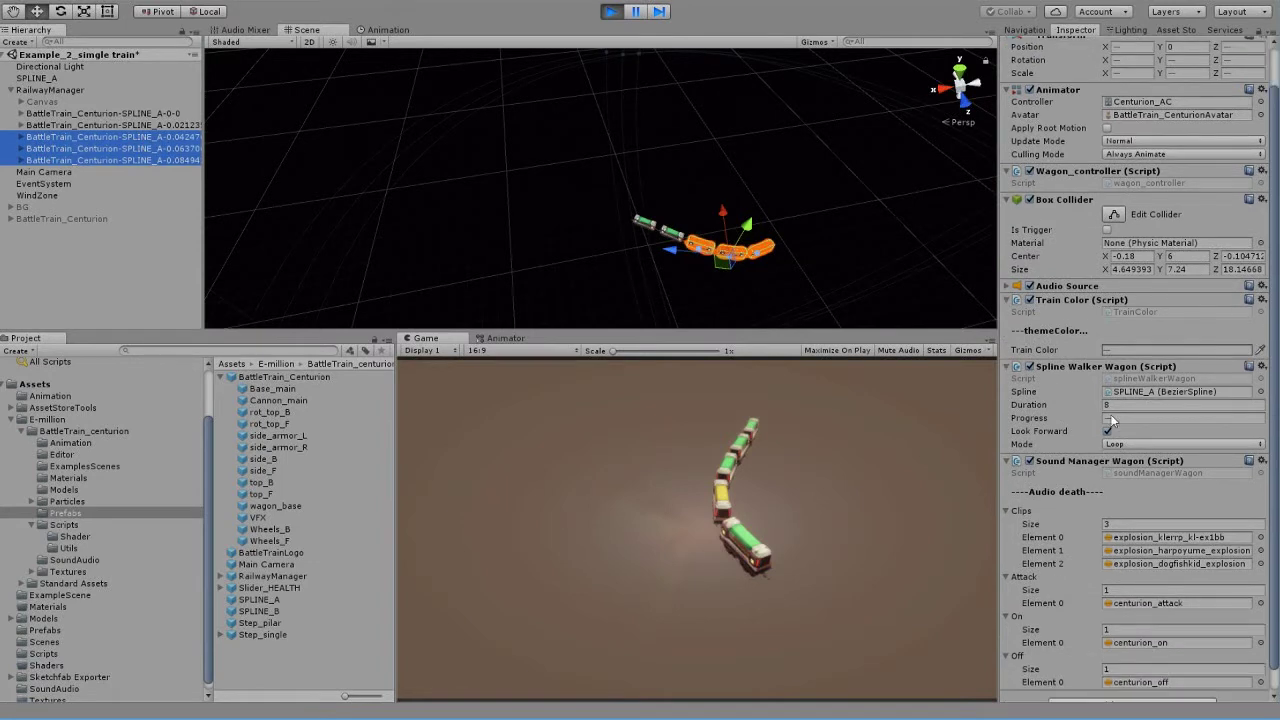
pyautogui.click(1128, 350)
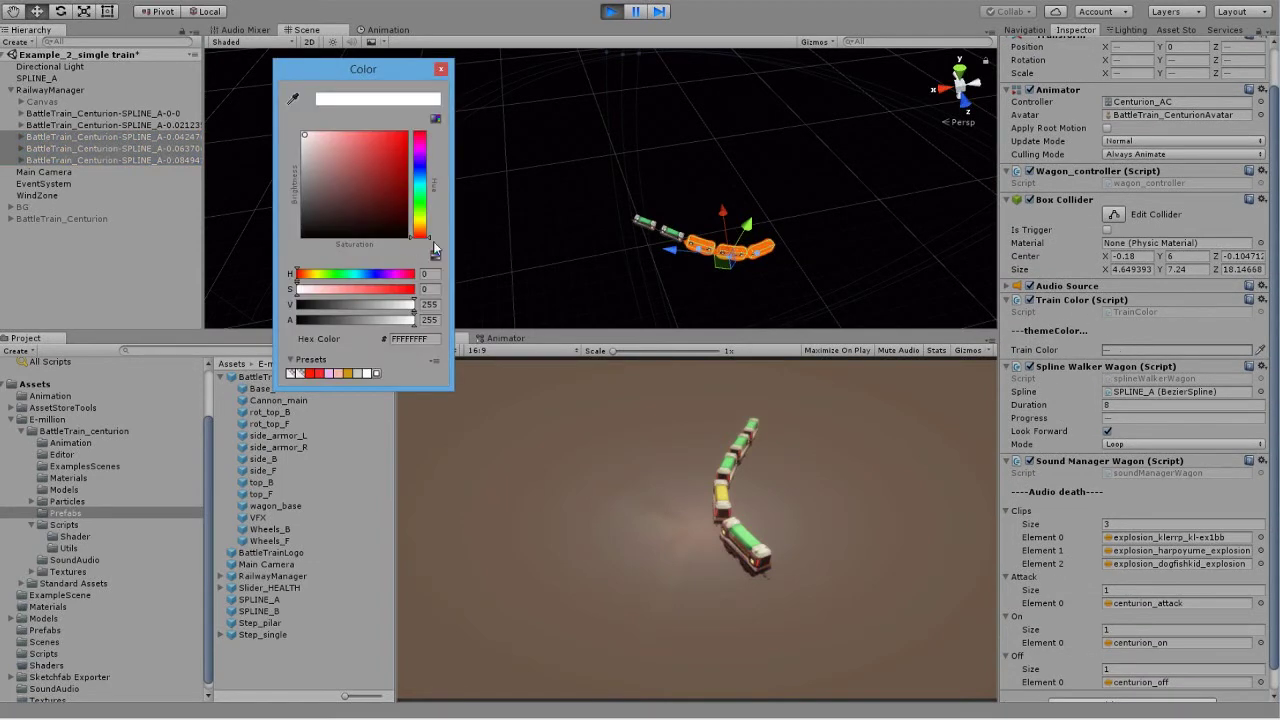
pyautogui.click(422, 214)
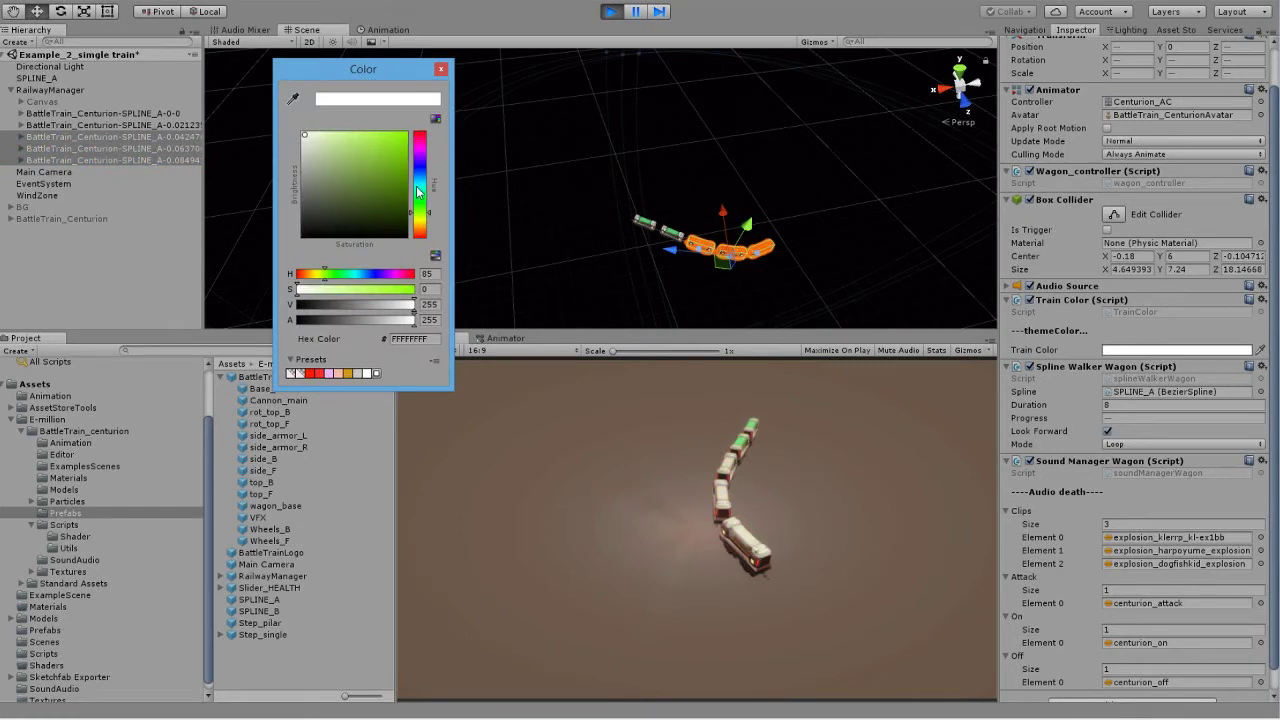
pyautogui.moveTo(361, 306); pyautogui.dragTo(370, 279)
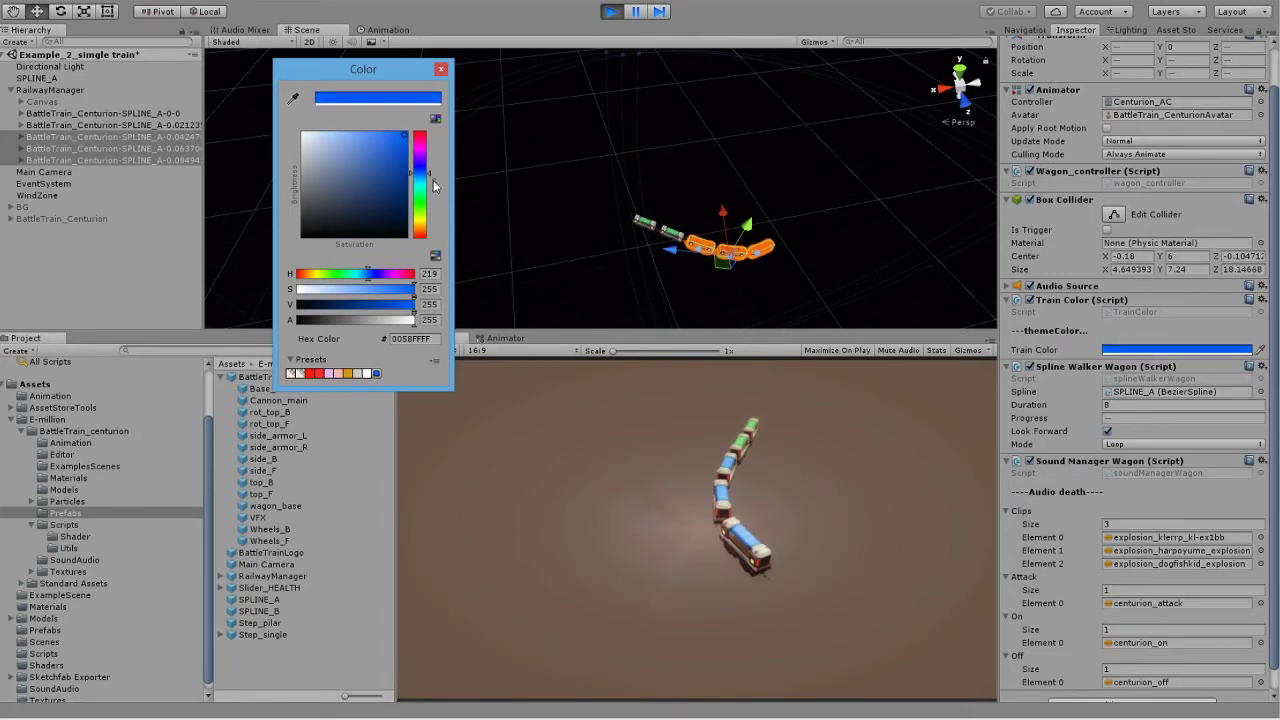
pyautogui.click(440, 70)
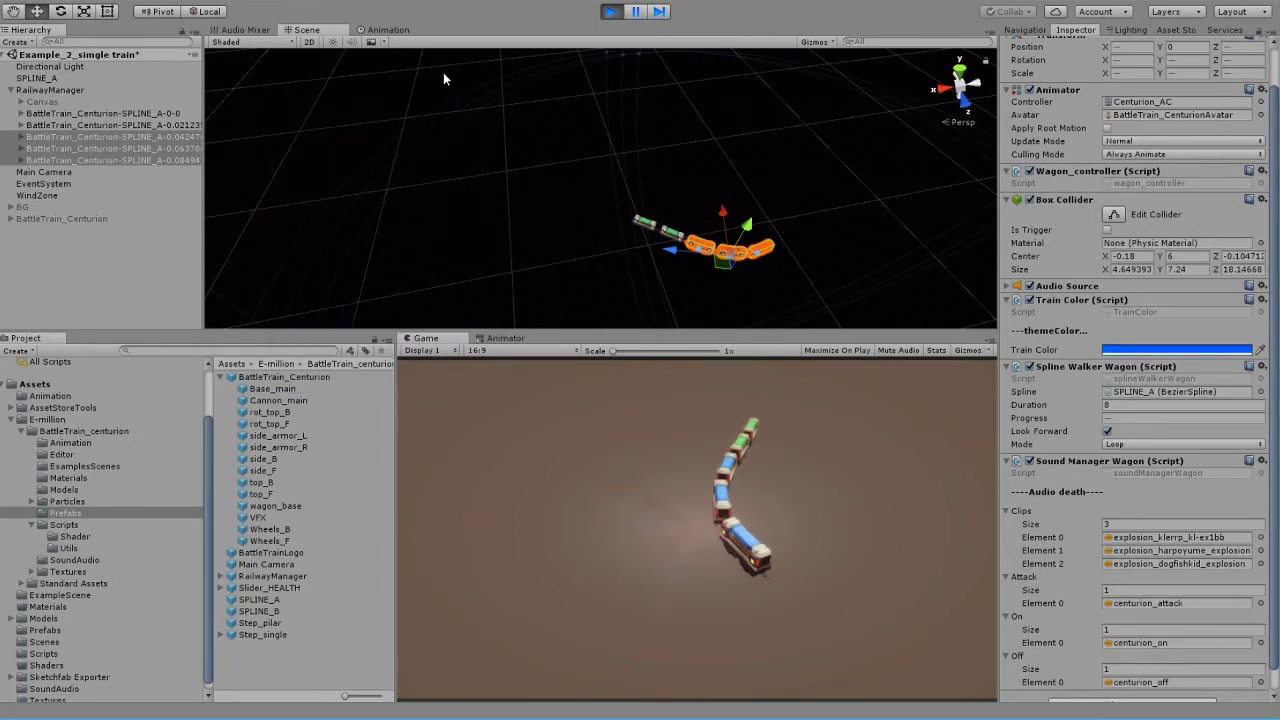
# Select the RailwayManager and stop the running scene
pyautogui.click(53, 104)
pyautogui.click(60, 125)
pyautogui.click(54, 91)
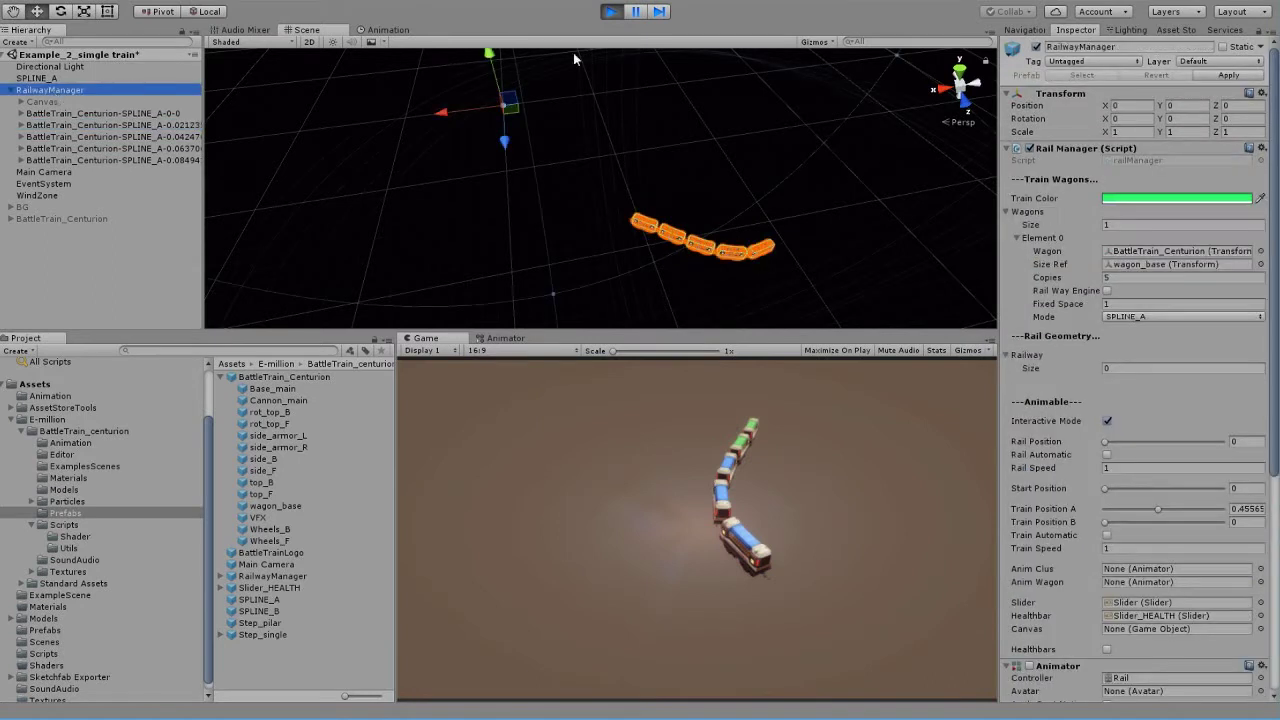
pyautogui.click(607, 18)
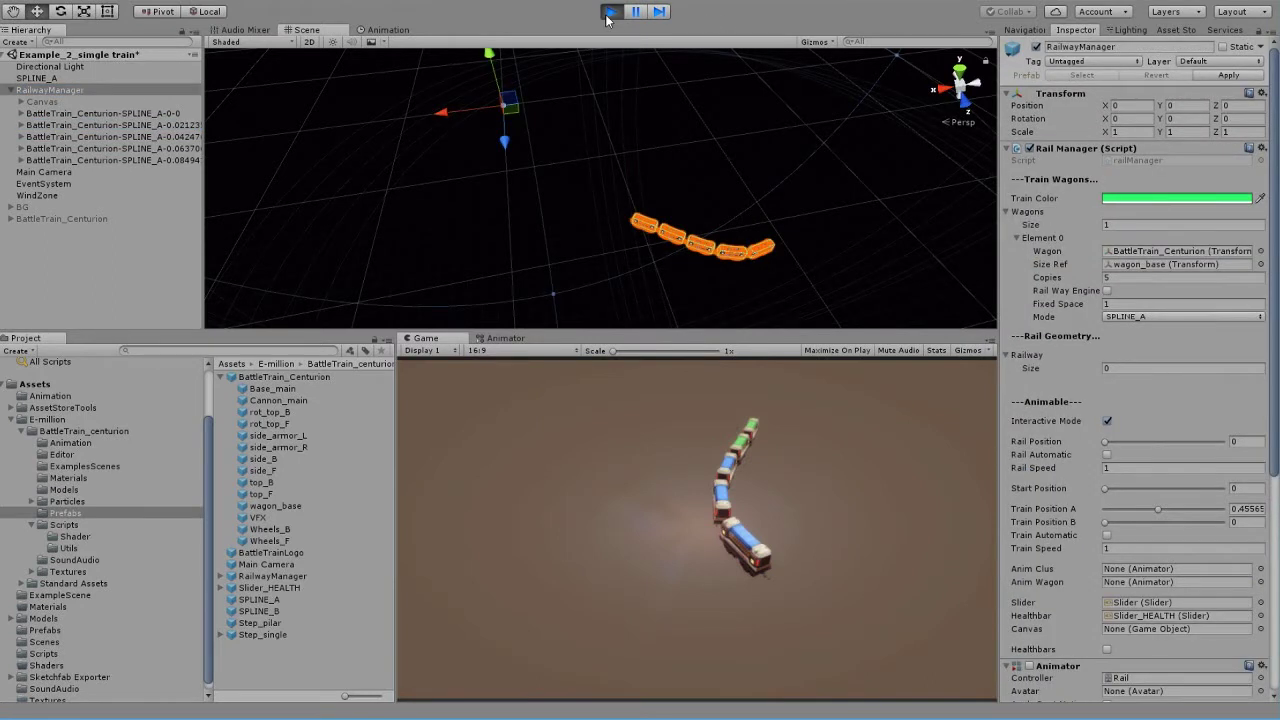
pyautogui.click(607, 13)
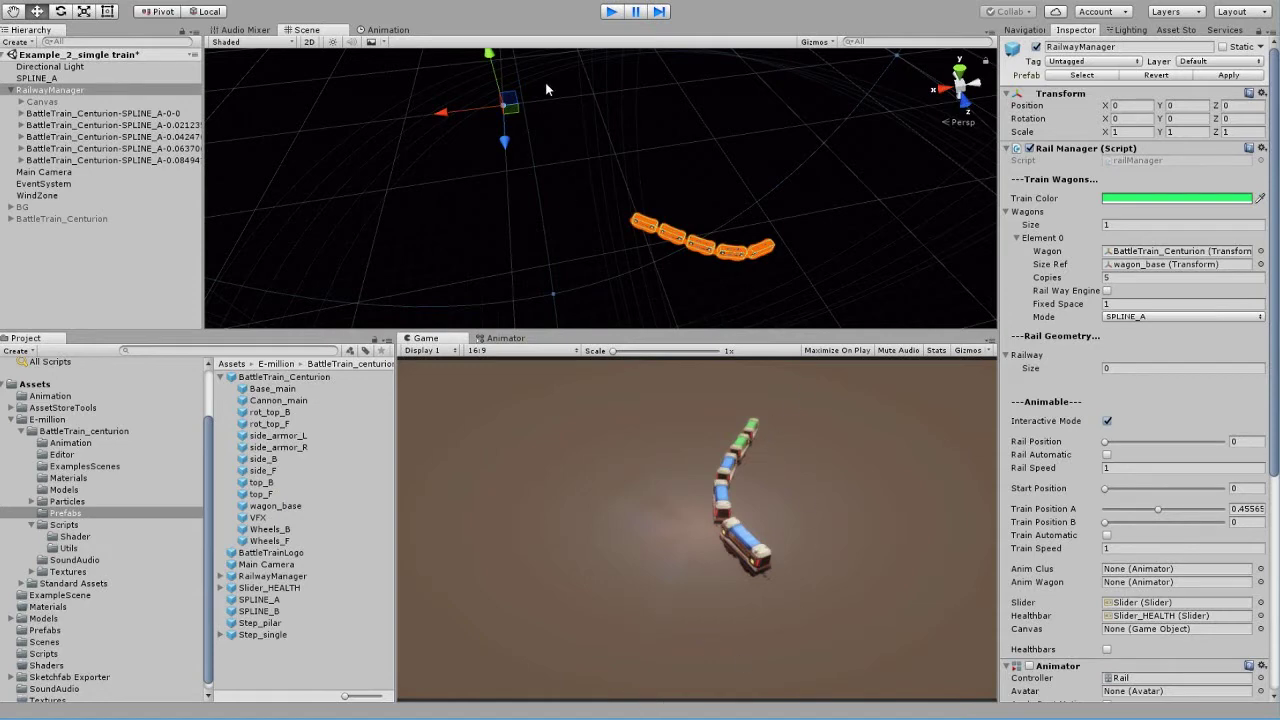
pyautogui.click(609, 12)
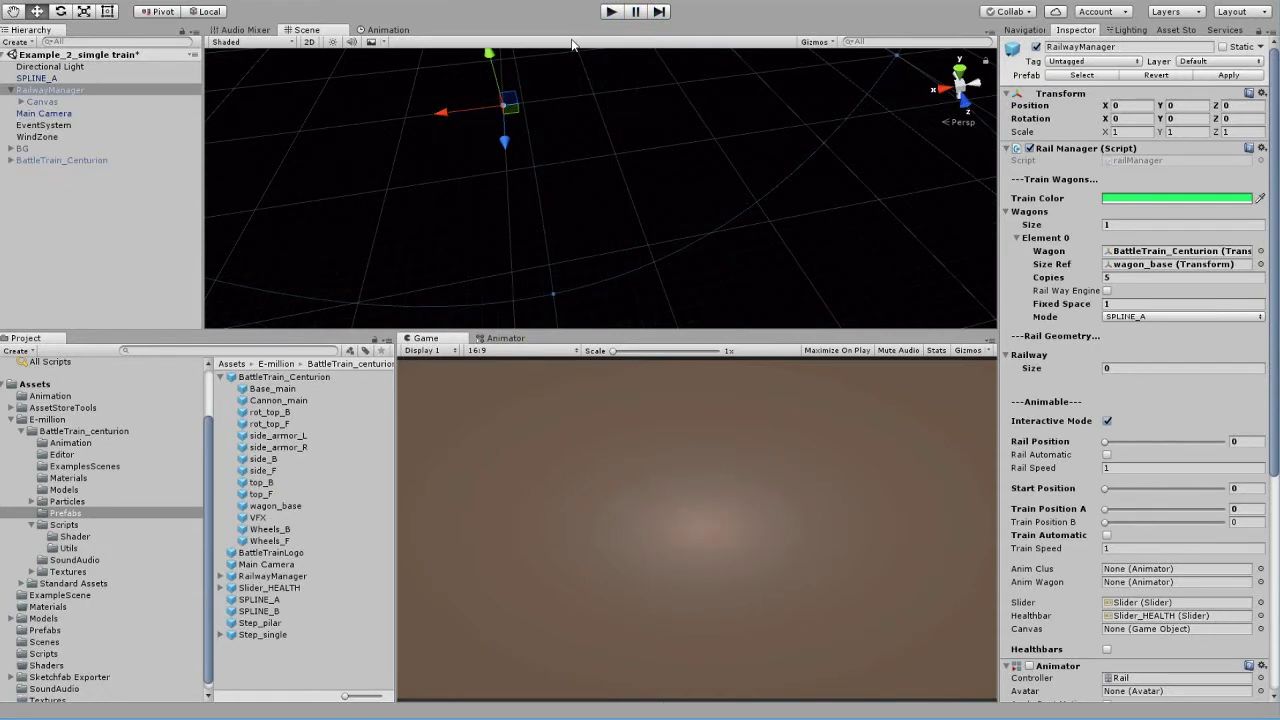
# Set the Railway list size to 2 in the RailwayManager's rail geometry settings
pyautogui.click(53, 98)
pyautogui.click(55, 90)
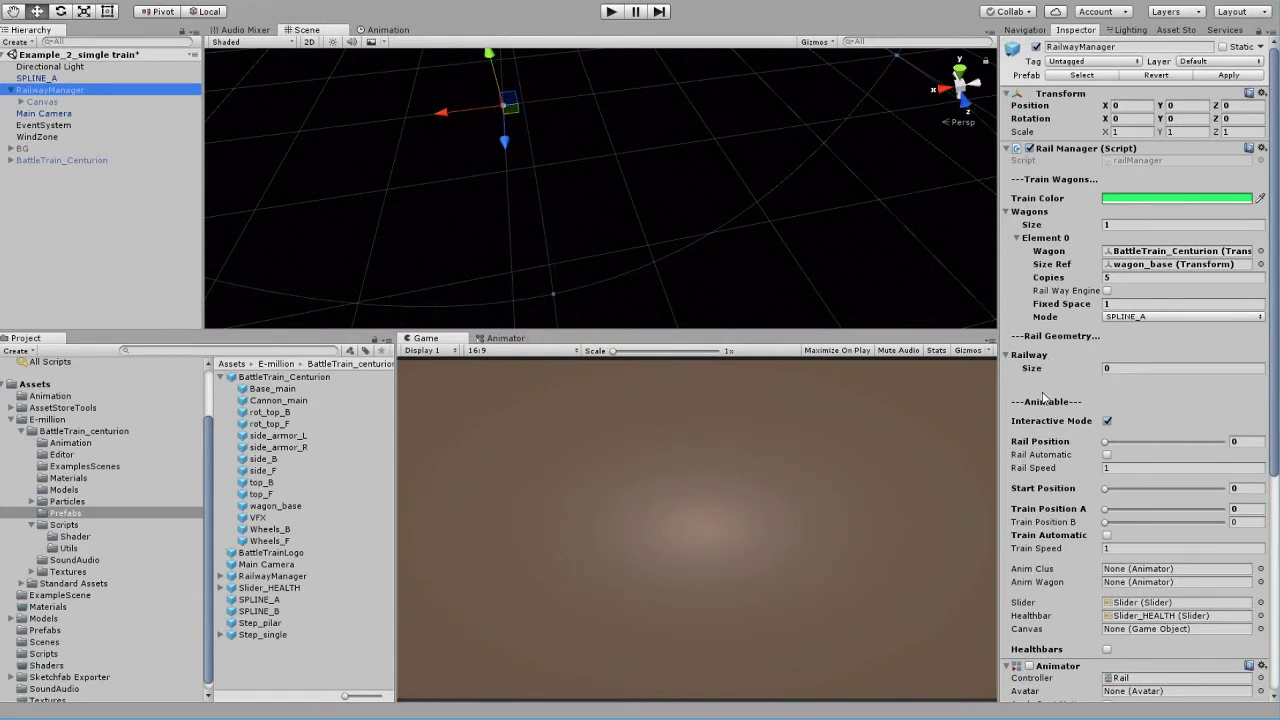
pyautogui.click(1134, 368)
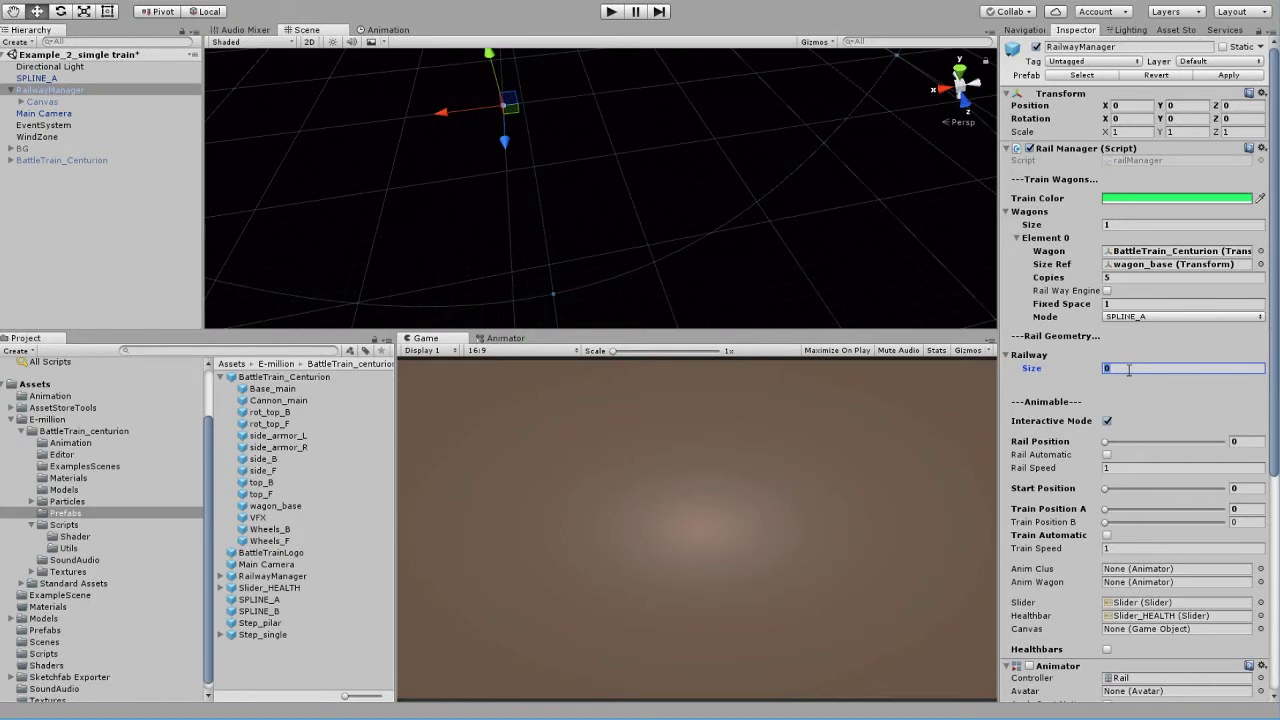
pyautogui.write('2')
pyautogui.press('Return')
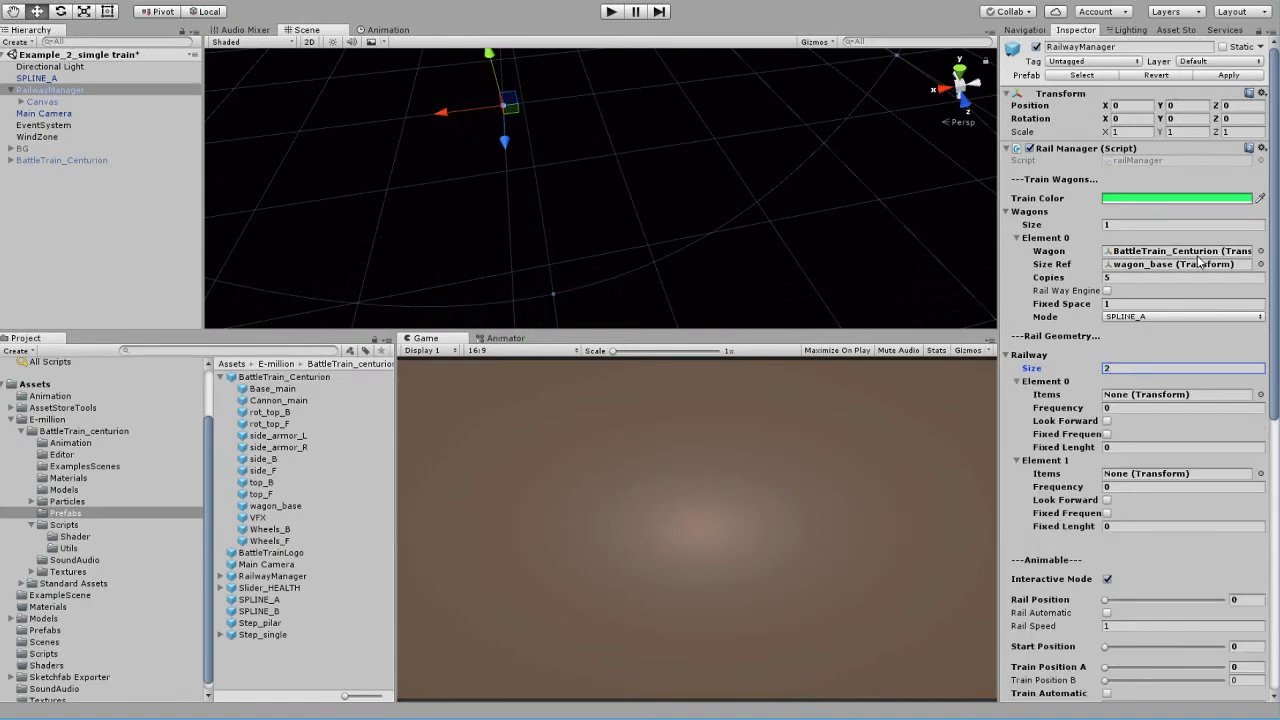
pyautogui.scroll(-3, 1125, 372)
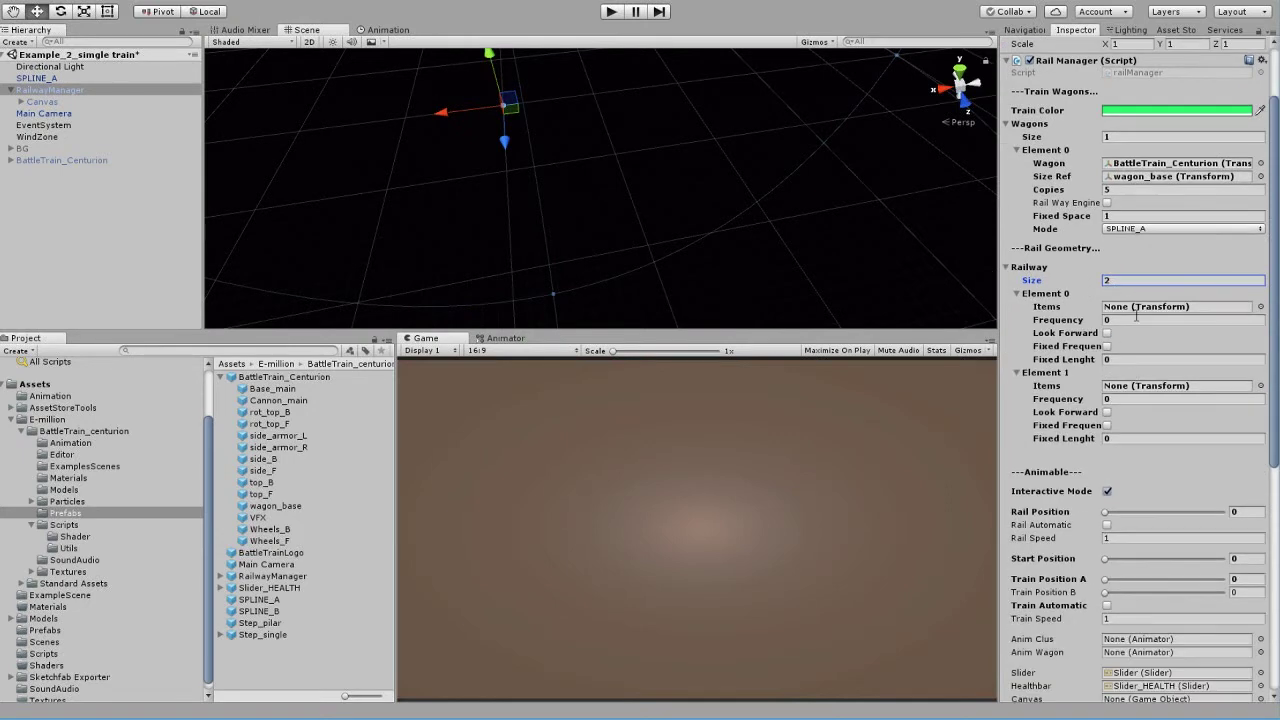
pyautogui.click(1137, 309)
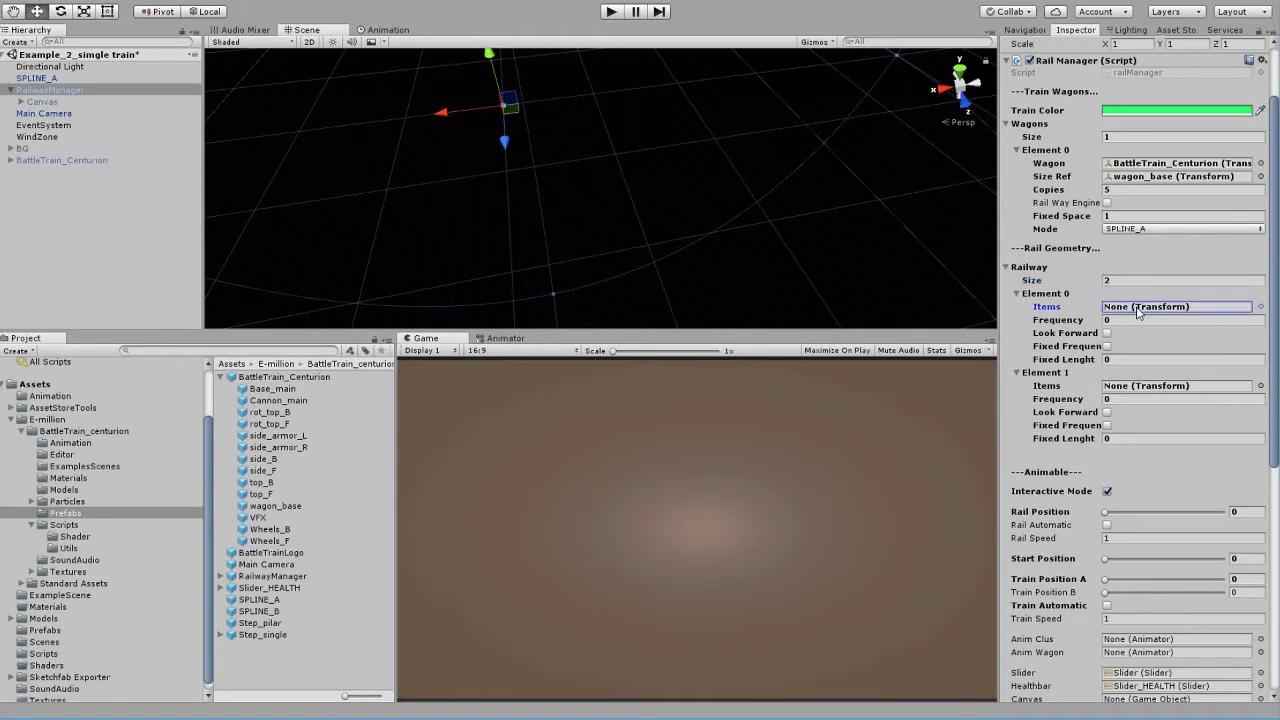
# Place the Step_single prefab in the scene and frame it for a closer view
pyautogui.click(222, 377)
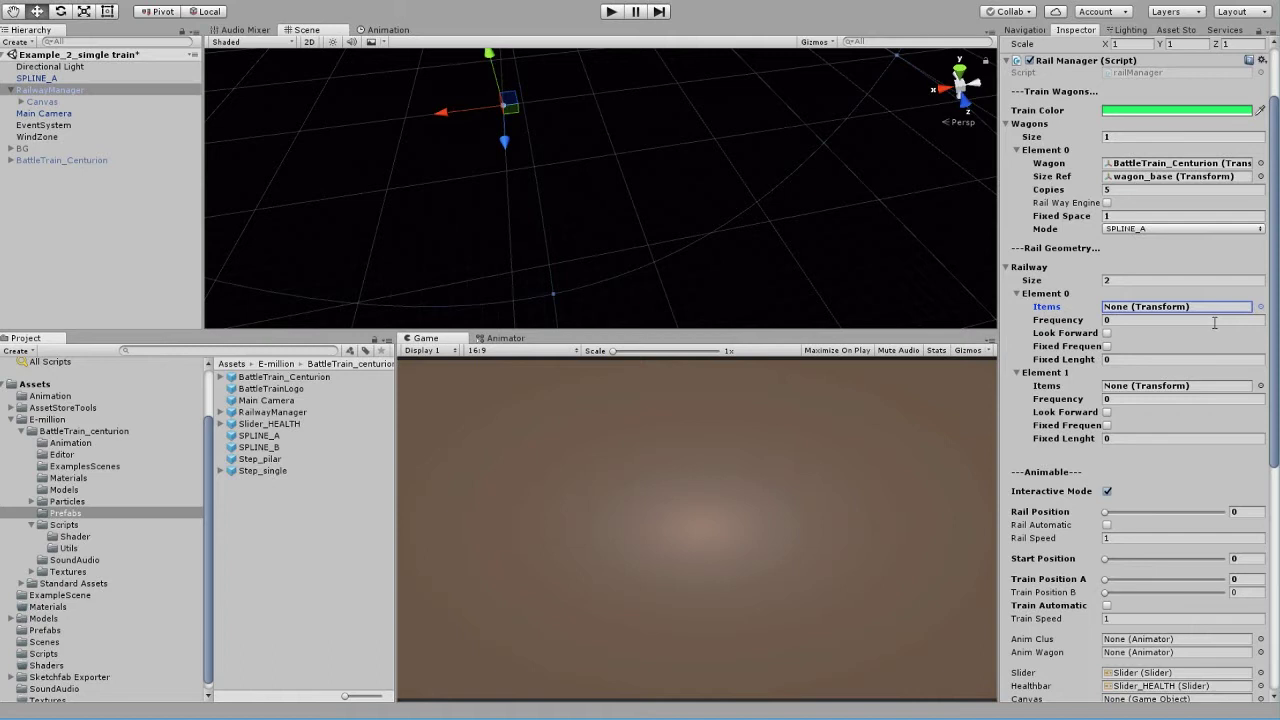
pyautogui.moveTo(262, 470); pyautogui.dragTo(74, 206)
pyautogui.press('f')
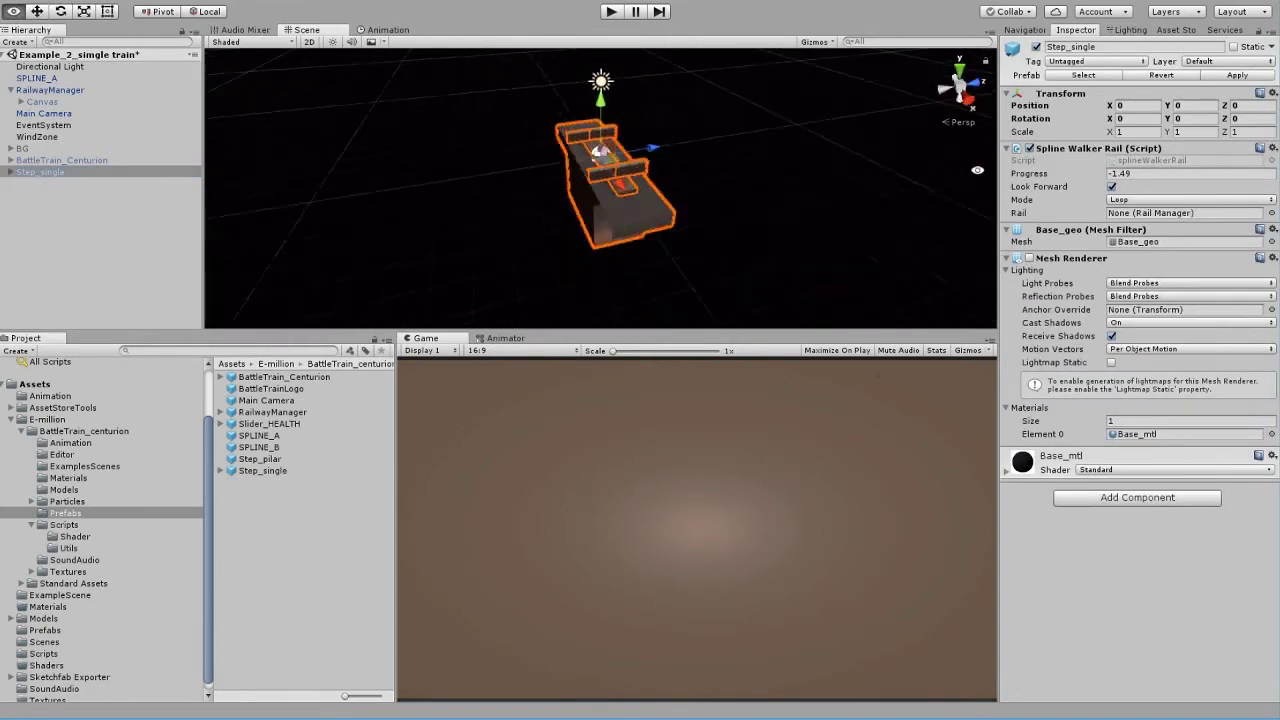
pyautogui.keyDown('alt'); pyautogui.moveTo(977, 170); pyautogui.dragTo(716, 222); pyautogui.keyUp('alt')
pyautogui.click(716, 222)
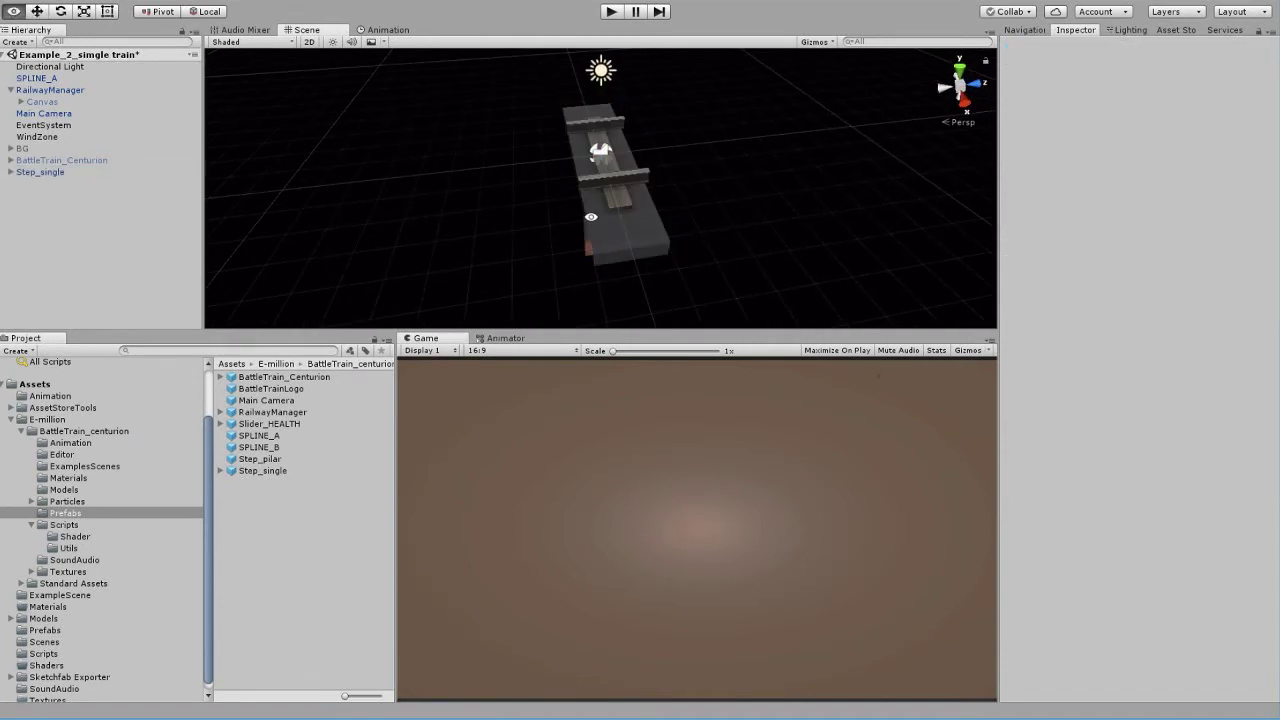
pyautogui.keyDown('alt'); pyautogui.moveTo(591, 216); pyautogui.dragTo(473, 172); pyautogui.keyUp('alt')
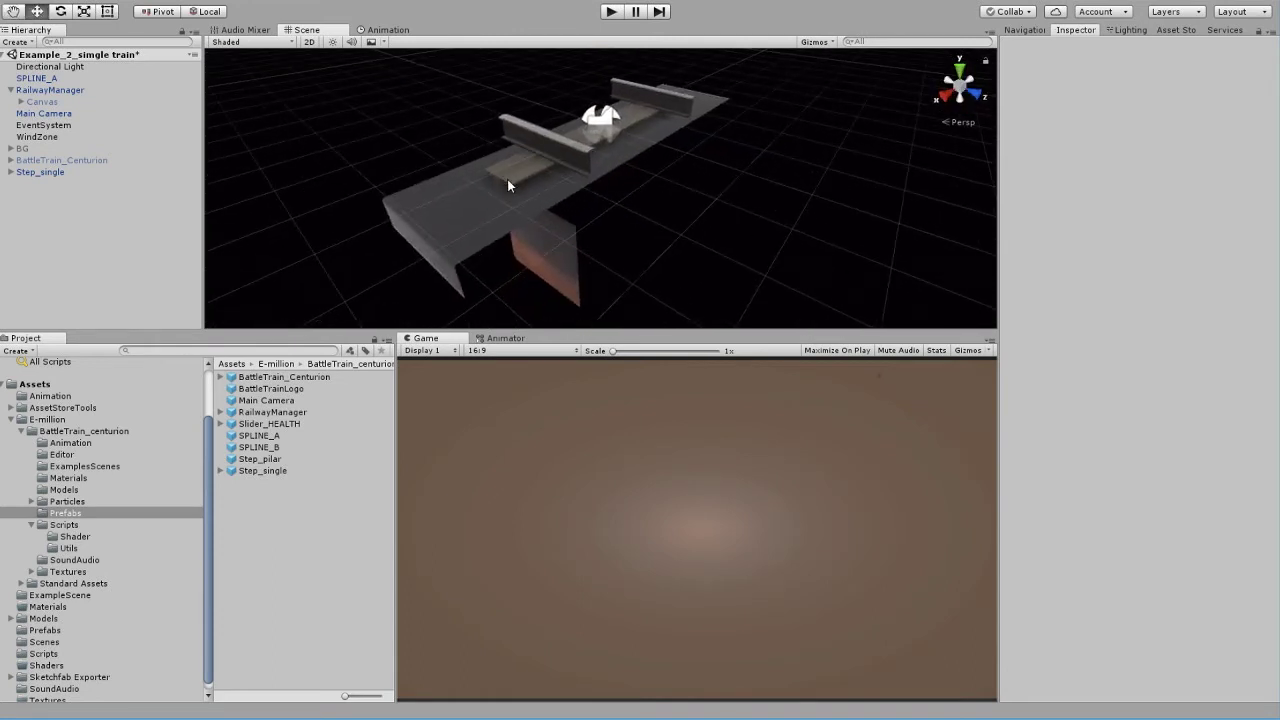
# Examine the crosspiece, rails and rail base that make up the Step_single object from several angles
pyautogui.click(508, 181)
pyautogui.click(509, 182)
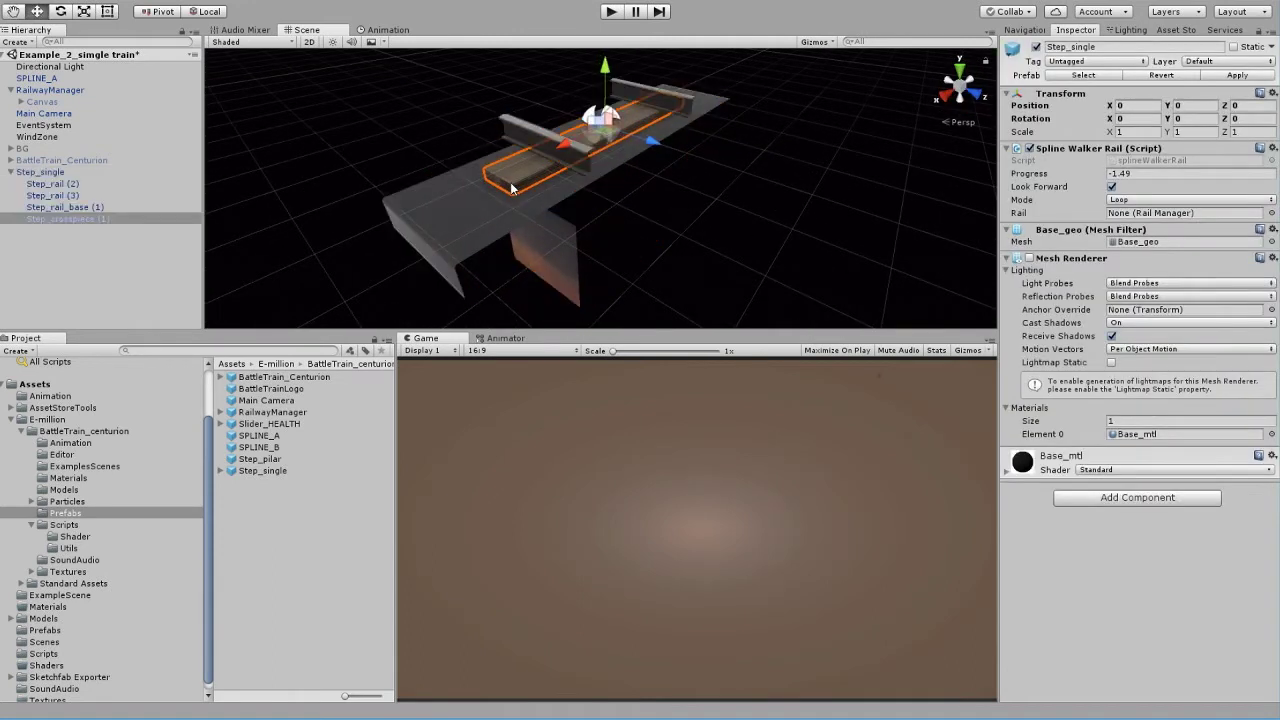
pyautogui.click(516, 122)
pyautogui.click(511, 126)
pyautogui.click(476, 227)
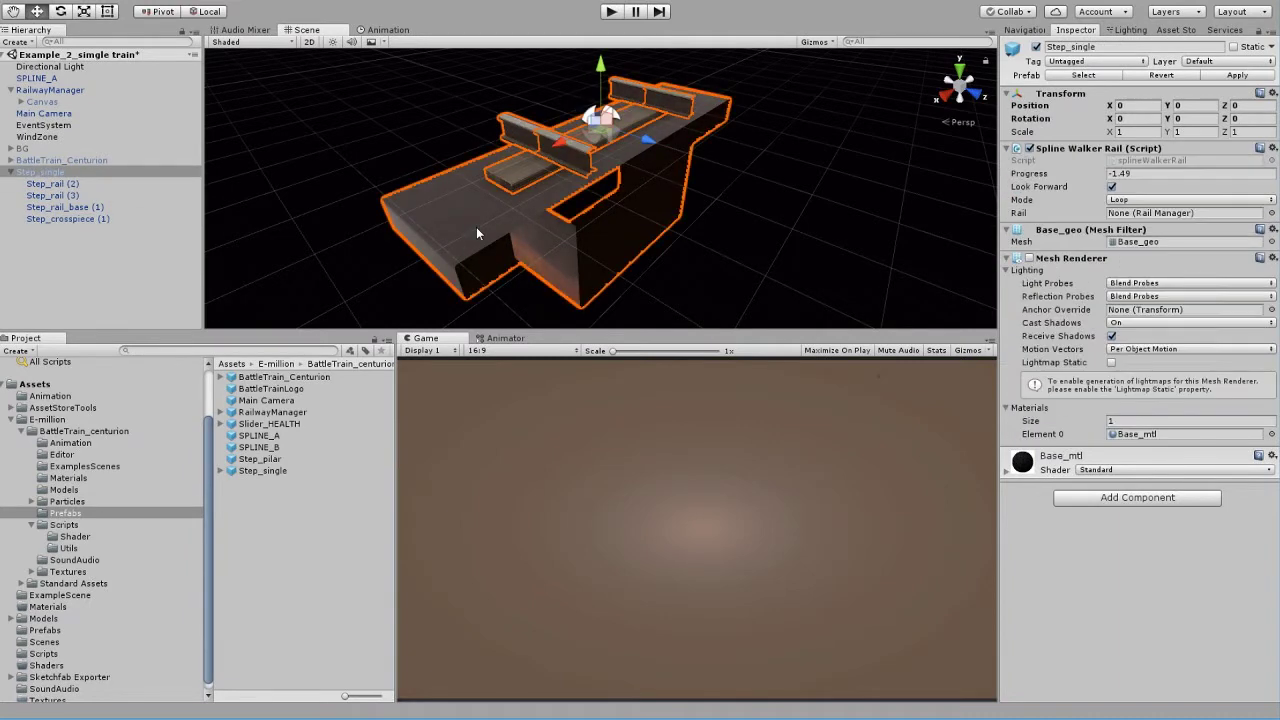
pyautogui.click(476, 227)
pyautogui.keyDown('alt'); pyautogui.moveTo(476, 227); pyautogui.dragTo(694, 231); pyautogui.keyUp('alt')
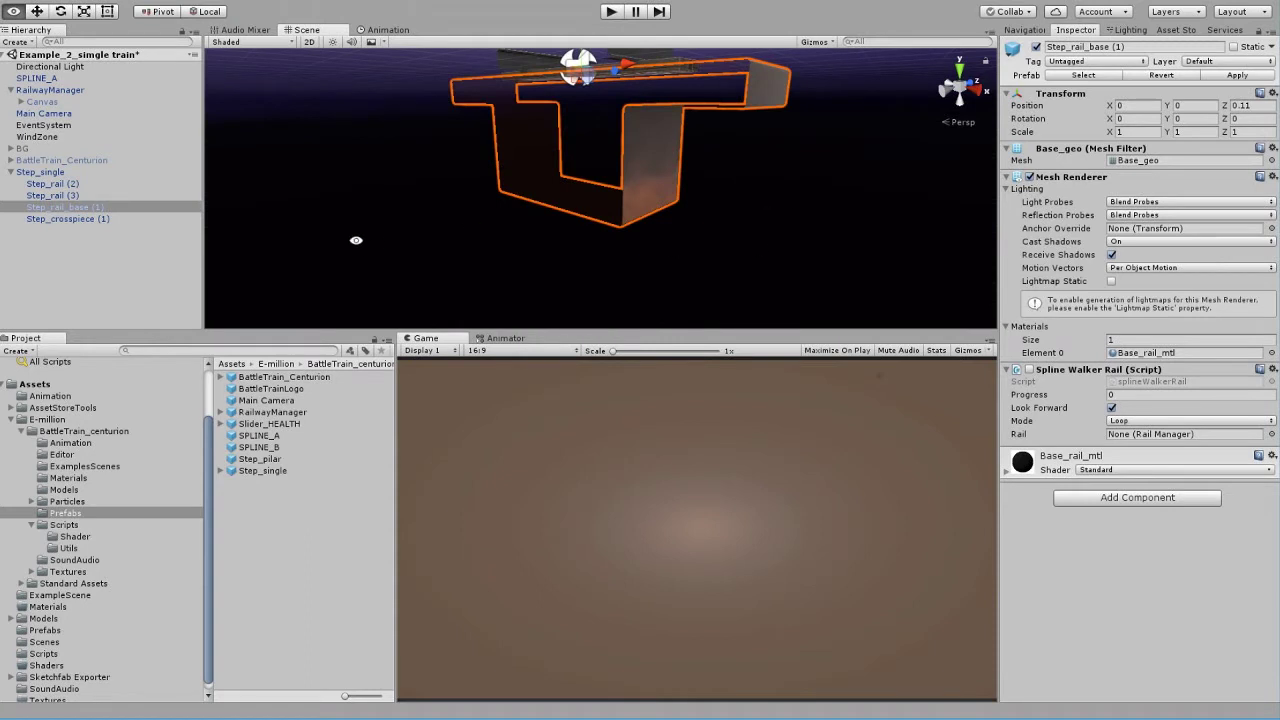
pyautogui.keyDown('alt'); pyautogui.moveTo(800, 150); pyautogui.dragTo(680, 229, button='right'); pyautogui.keyUp('alt')
pyautogui.keyDown('alt'); pyautogui.moveTo(680, 229); pyautogui.dragTo(600, 275); pyautogui.keyUp('alt')
pyautogui.keyDown('alt'); pyautogui.moveTo(760, 225); pyautogui.dragTo(722, 248, button='right'); pyautogui.keyUp('alt')
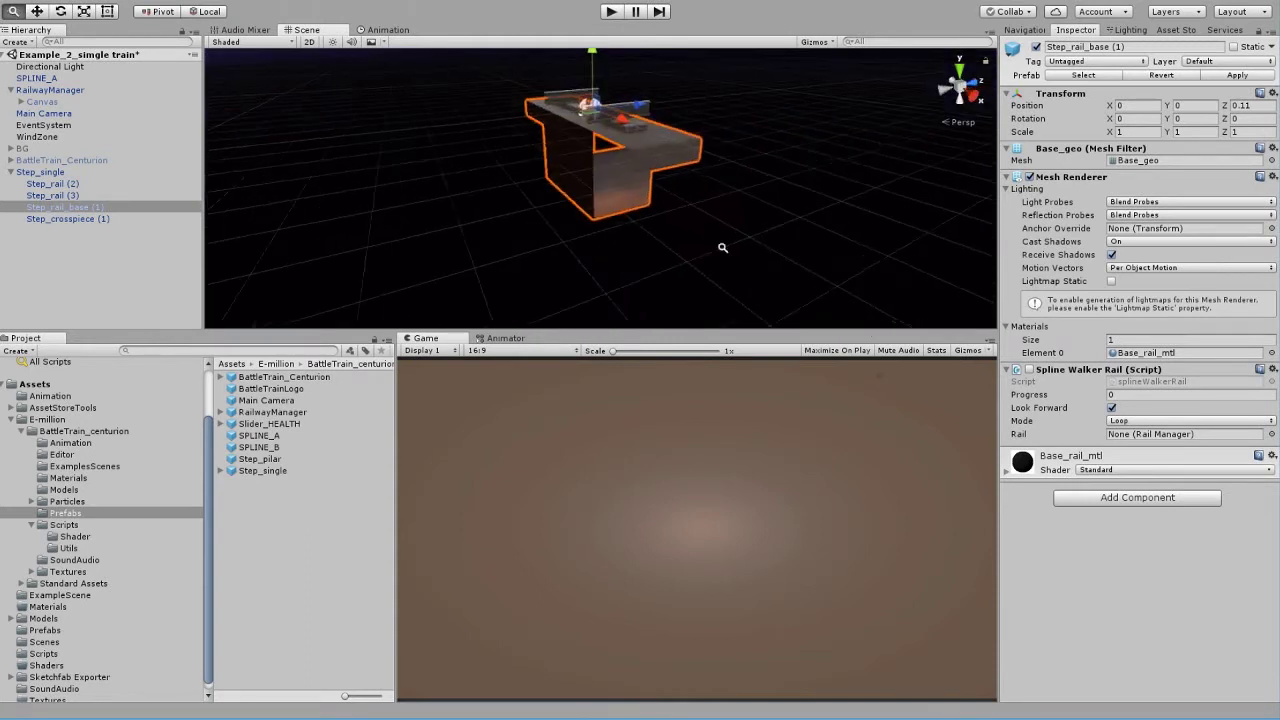
pyautogui.keyDown('alt'); pyautogui.moveTo(723, 247); pyautogui.dragTo(455, 234); pyautogui.keyUp('alt')
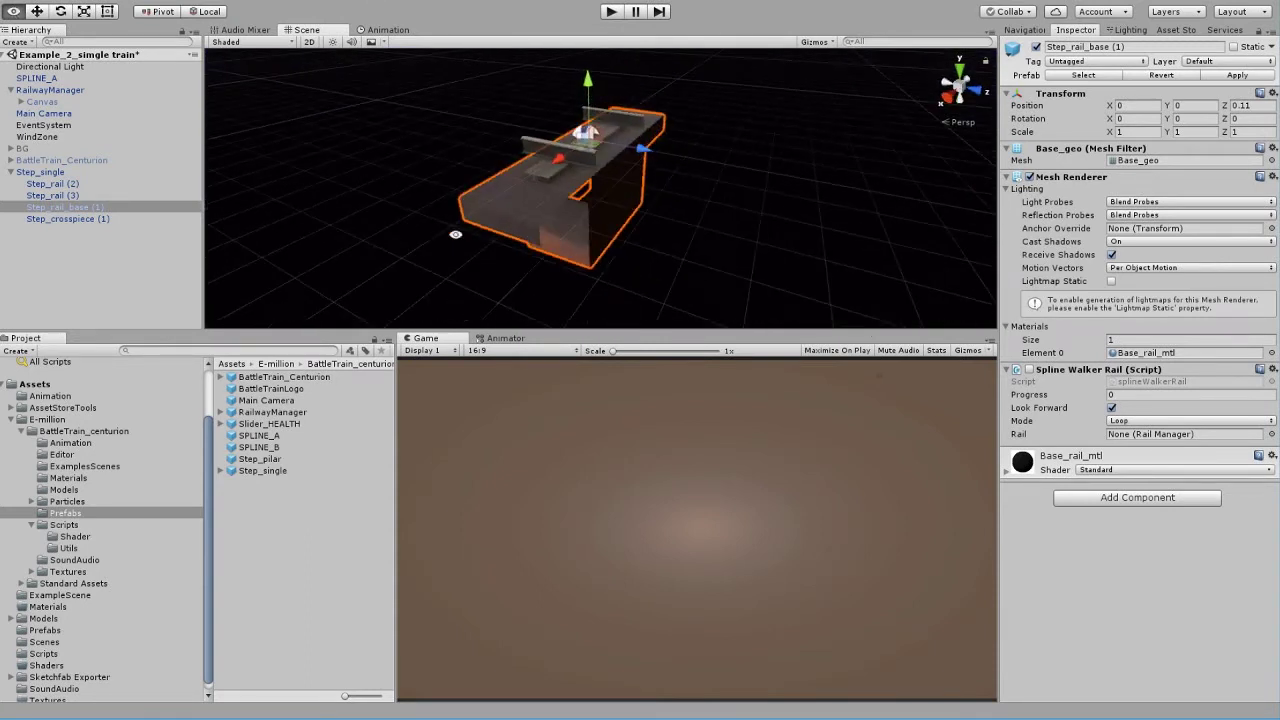
pyautogui.click(68, 219)
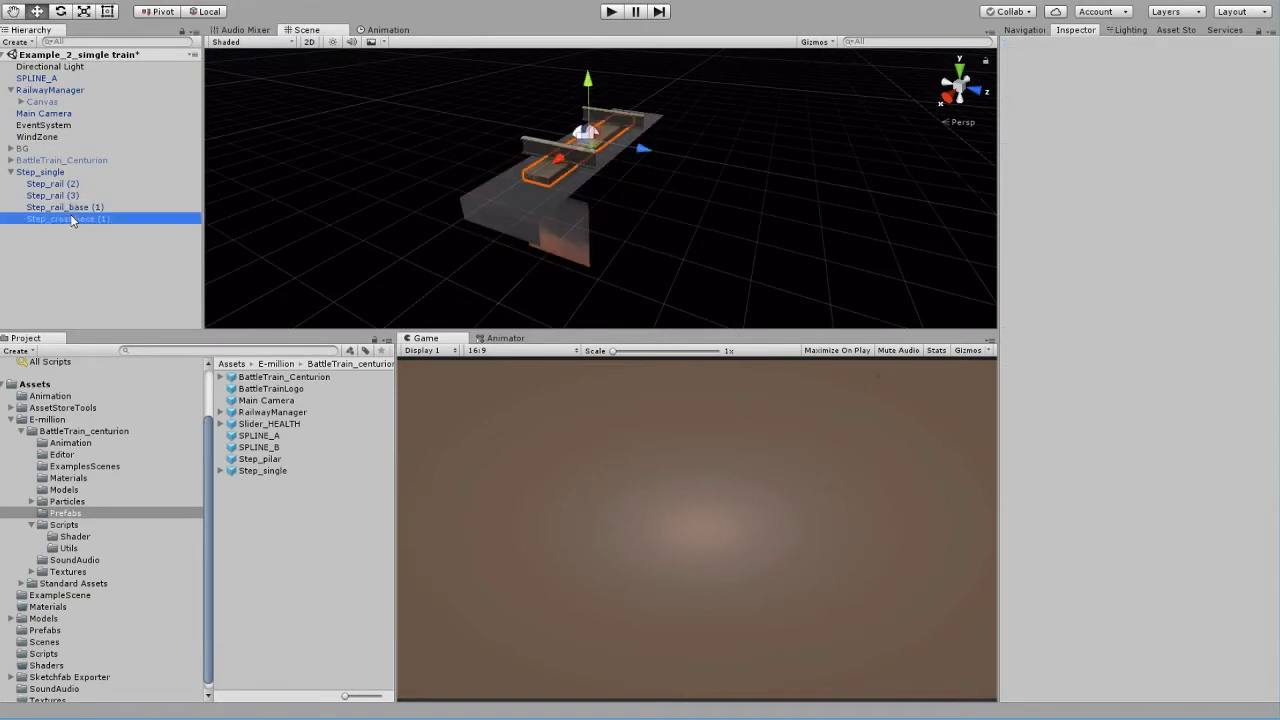
pyautogui.click(70, 174)
pyautogui.click(10, 172)
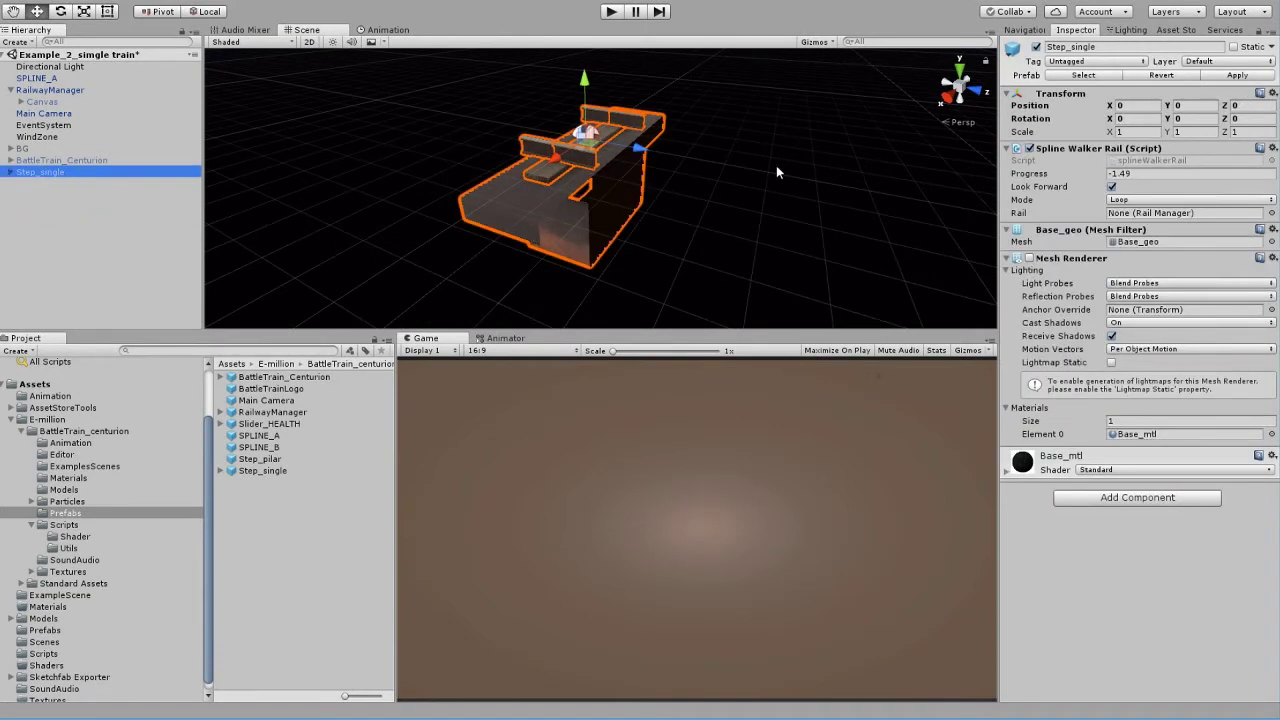
pyautogui.keyDown('alt'); pyautogui.moveTo(776, 172); pyautogui.dragTo(364, 188); pyautogui.keyUp('alt')
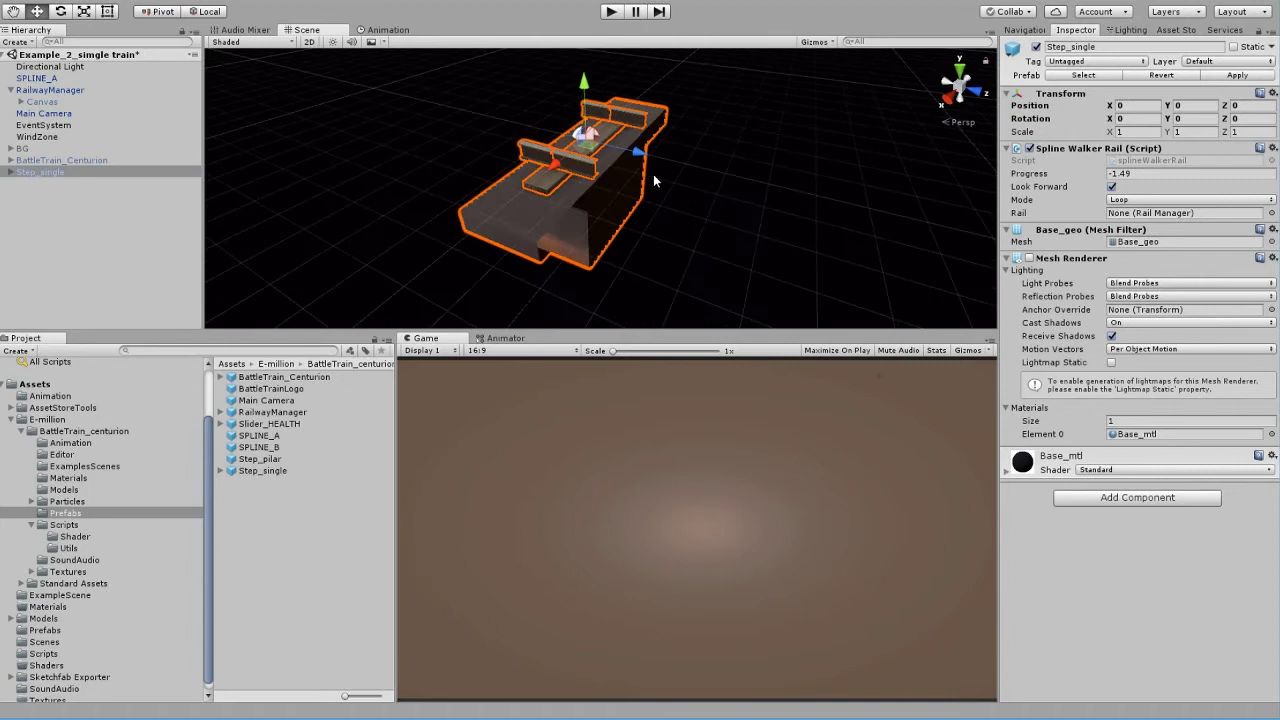
# Add the Step_pilar prefab to the scene and view it beneath the Step_single piece
pyautogui.moveTo(262, 459); pyautogui.dragTo(44, 202)
pyautogui.scroll(-2, 572, 244)
pyautogui.keyDown('alt'); pyautogui.moveTo(572, 244); pyautogui.dragTo(399, 107); pyautogui.keyUp('alt')
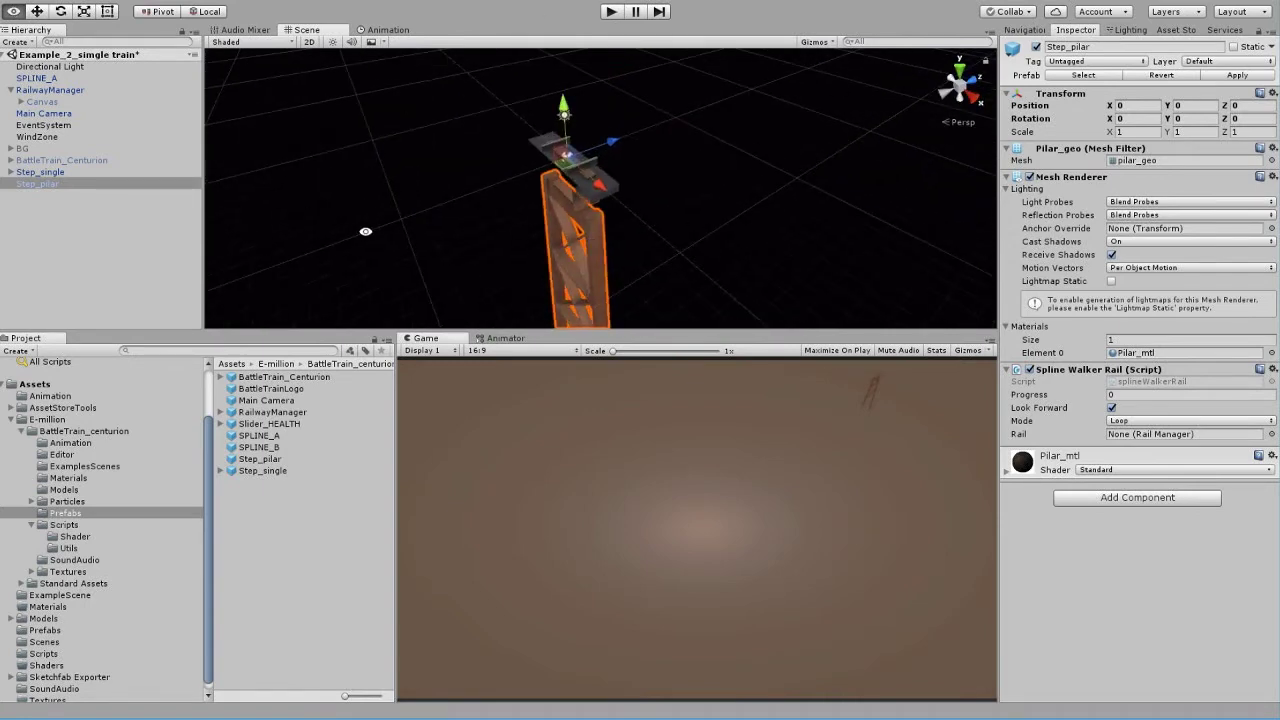
# Delete the Step_pilar and Step_single objects from the scene
pyautogui.click(65, 207)
pyautogui.click(53, 186)
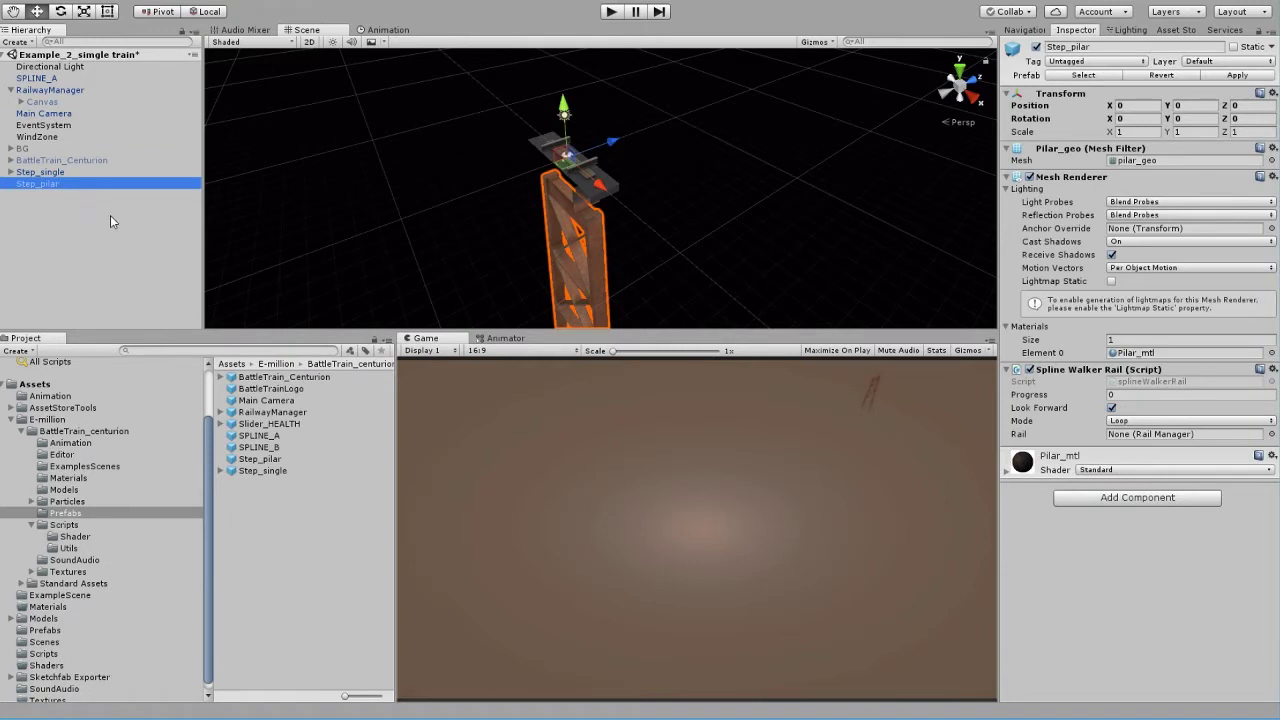
pyautogui.press('Delete')
pyautogui.click(57, 174)
pyautogui.press('Delete')
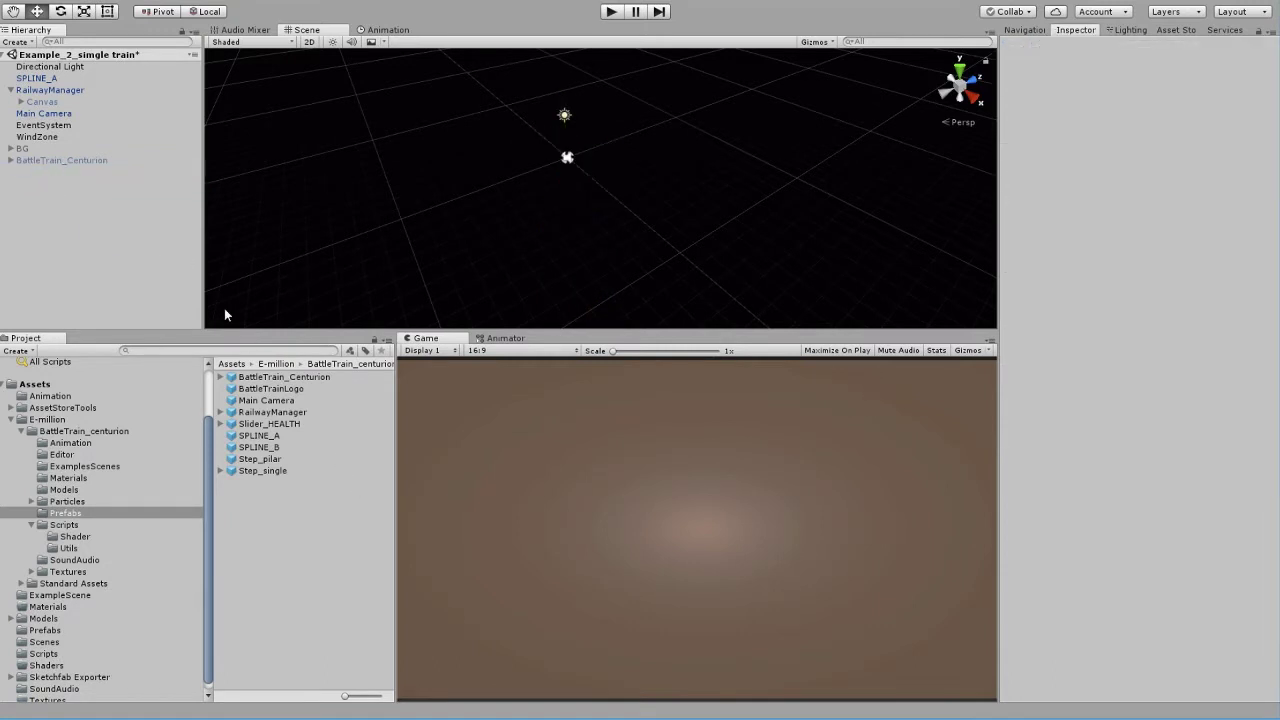
# Assign the Step_single prefab as the item of RailwayManager's railway Element 0, and enable Look Forward and Fixed Frequency
pyautogui.click(60, 90)
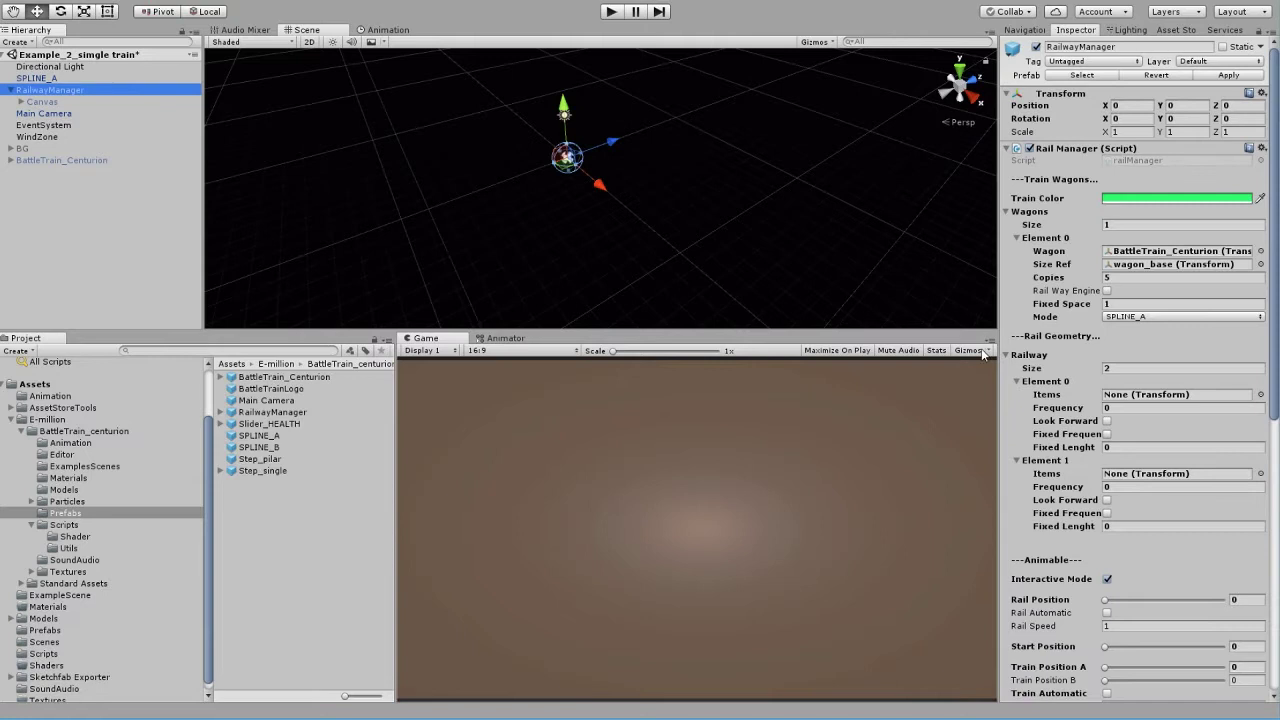
pyautogui.click(1152, 396)
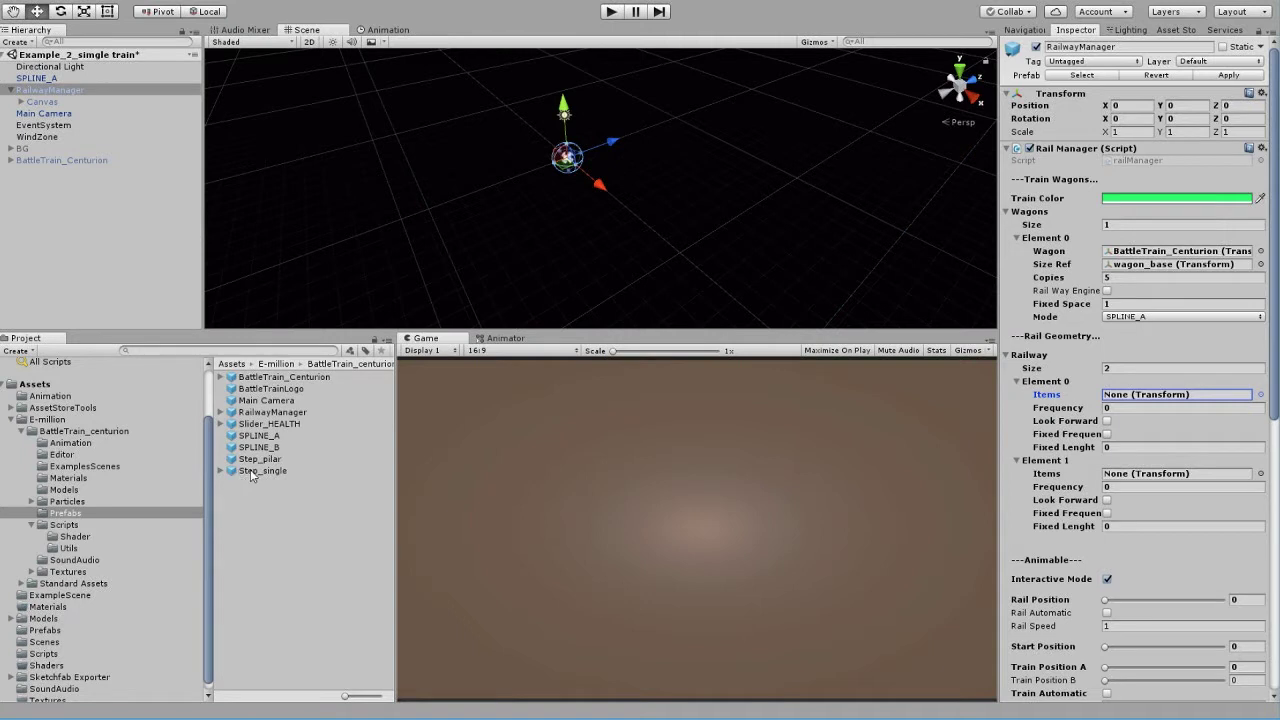
pyautogui.moveTo(250, 469); pyautogui.dragTo(1175, 404)
pyautogui.click(1107, 421)
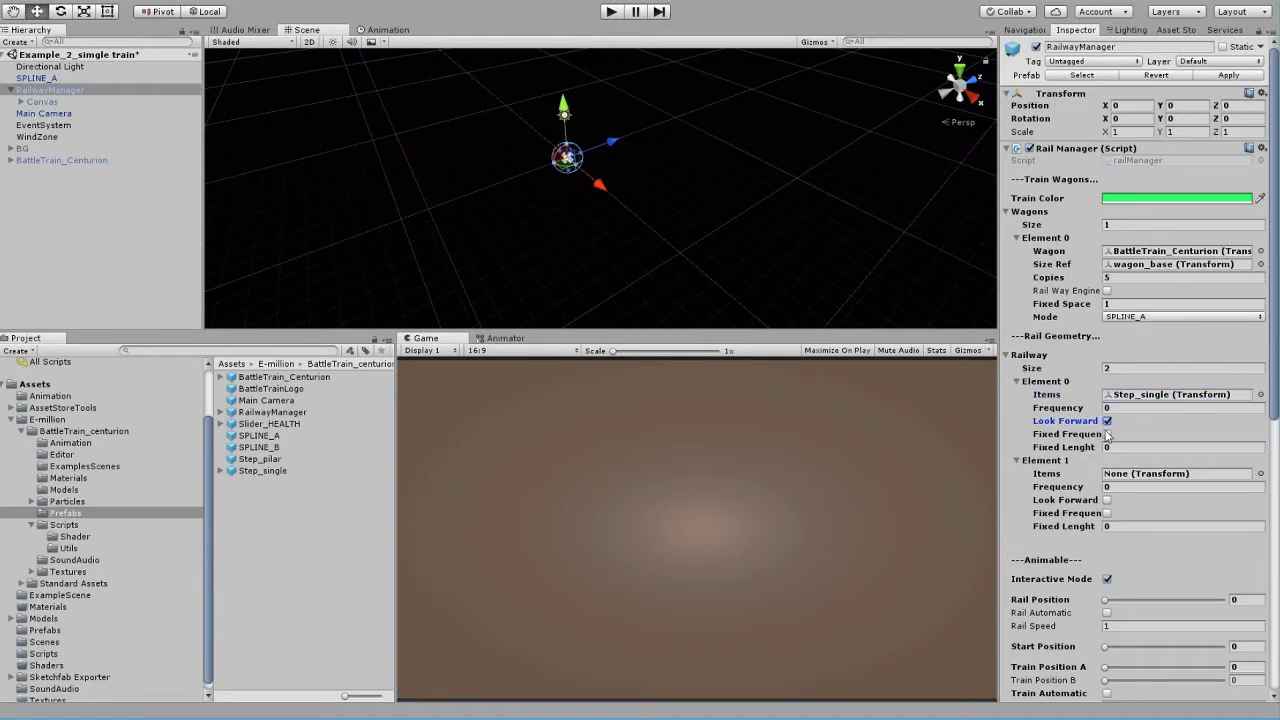
pyautogui.click(1107, 434)
pyautogui.moveTo(1001, 416); pyautogui.dragTo(966, 420)
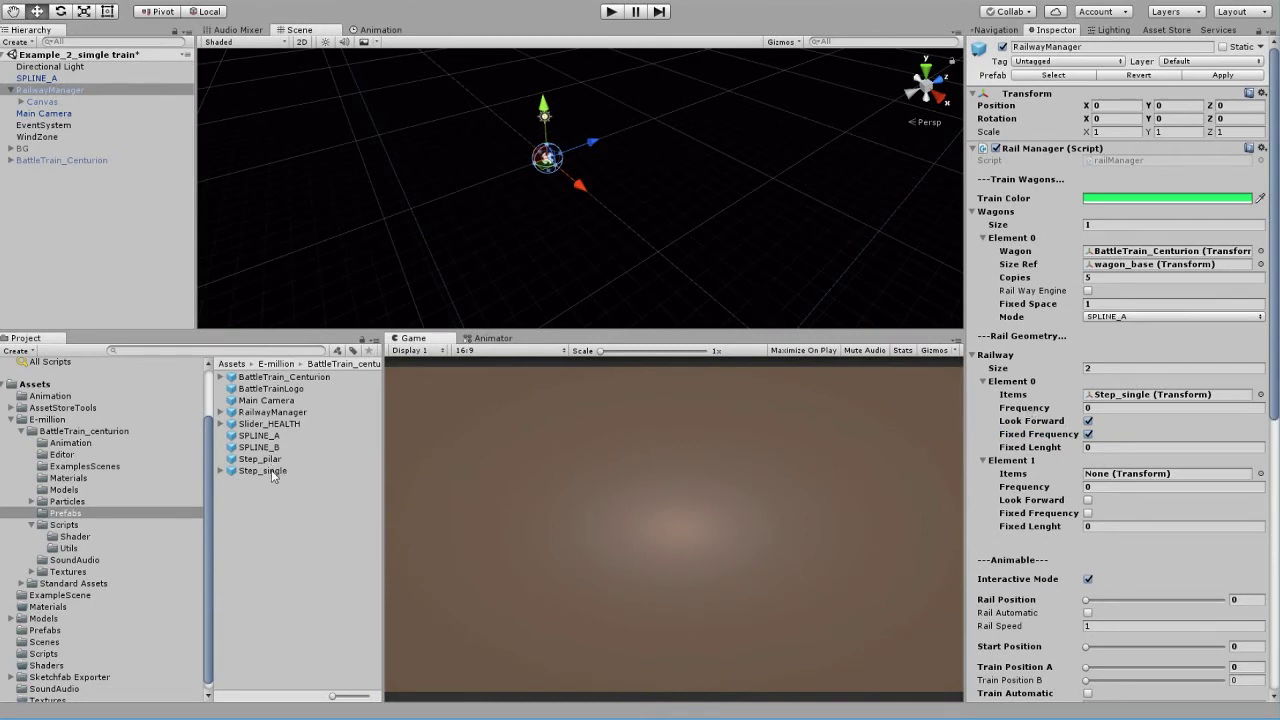
# Add the Step_single prefab to the scene for a brief inspection and delete it again
pyautogui.moveTo(271, 471); pyautogui.dragTo(84, 250)
pyautogui.keyDown('alt'); pyautogui.moveTo(625, 205); pyautogui.dragTo(584, 261); pyautogui.keyUp('alt')
pyautogui.press('e')
pyautogui.click(58, 204)
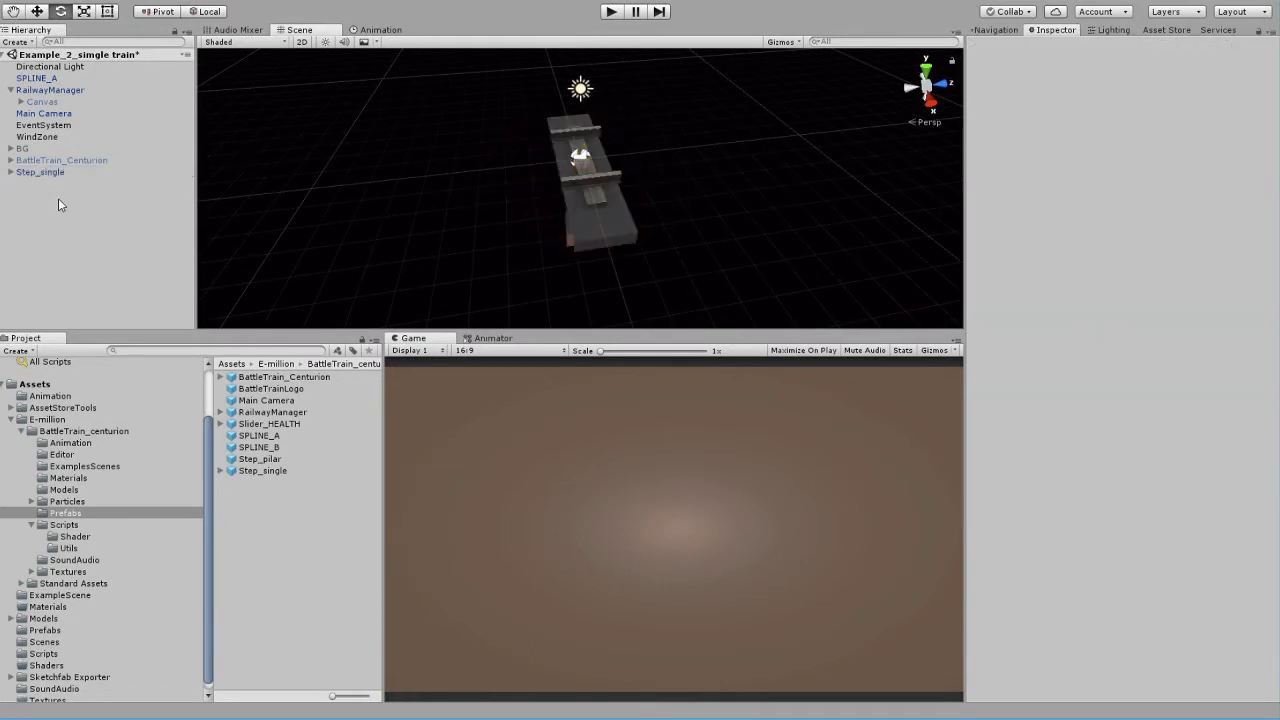
pyautogui.click(68, 176)
pyautogui.press('Delete')
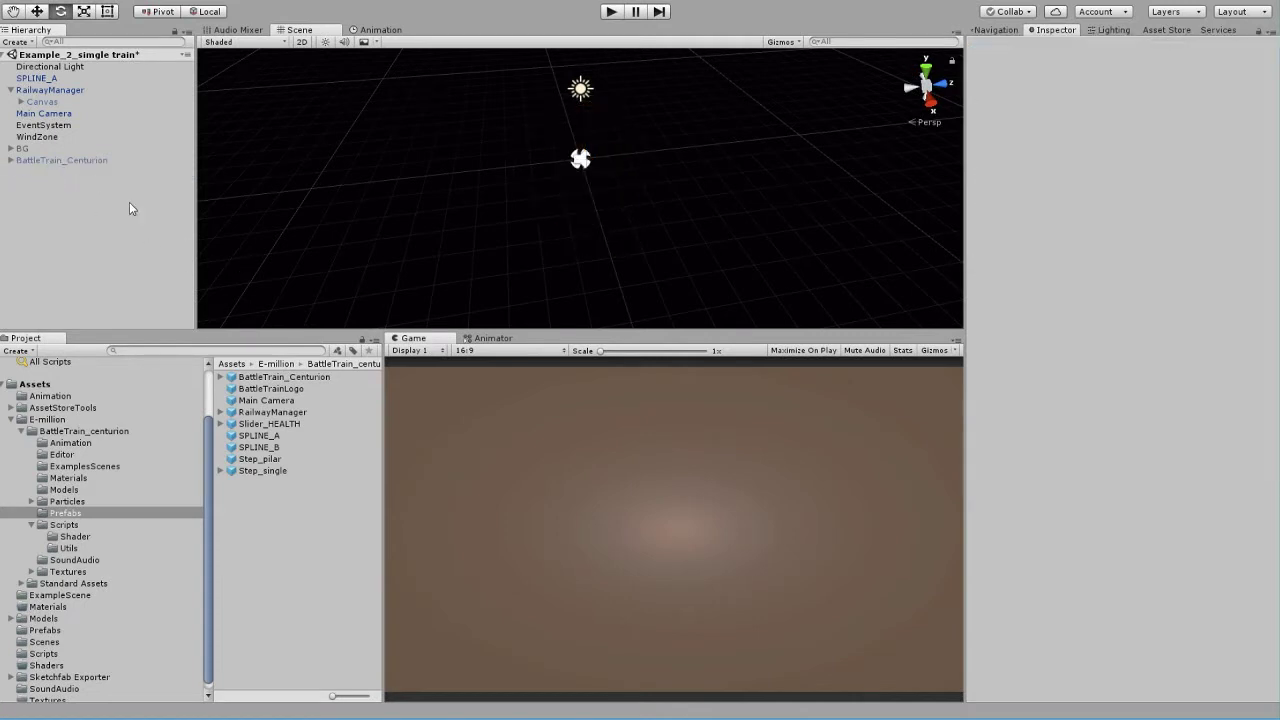
# Set the Frequency of RailwayManager's railway Element 0 to 1, keeping Fixed Frequency enabled
pyautogui.click(68, 90)
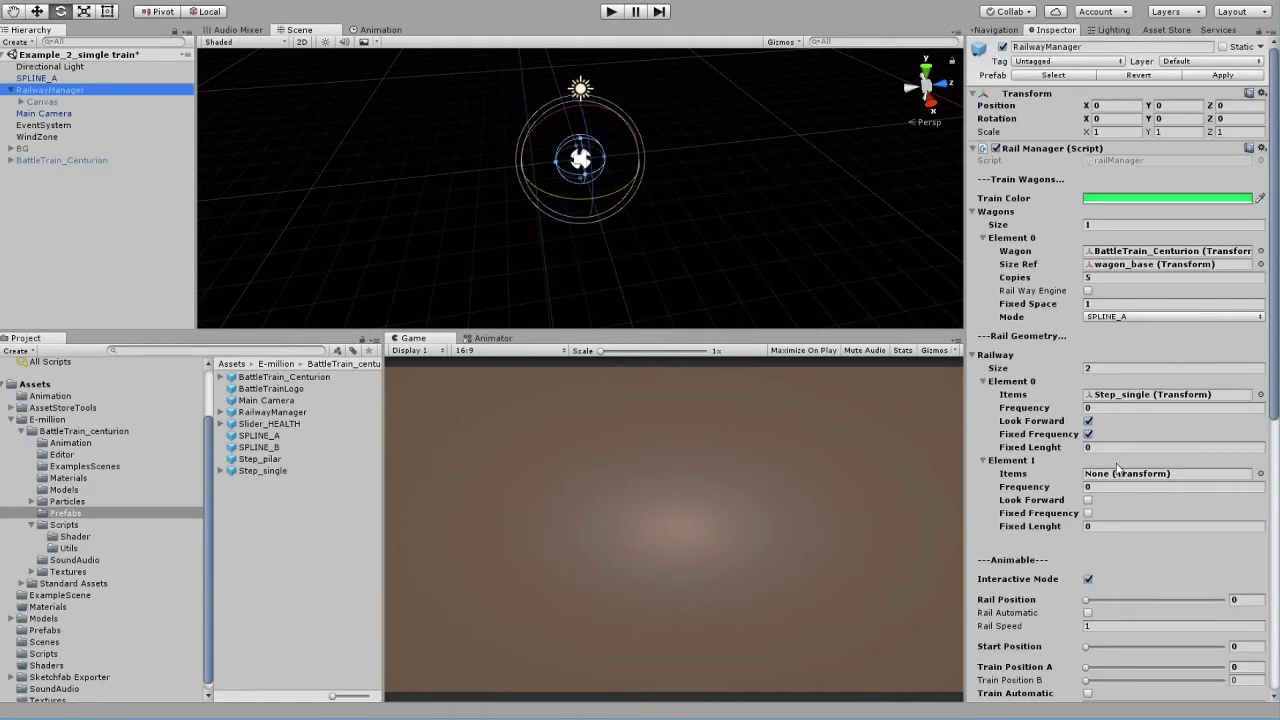
pyautogui.click(1088, 434)
pyautogui.click(1088, 435)
pyautogui.click(1107, 405)
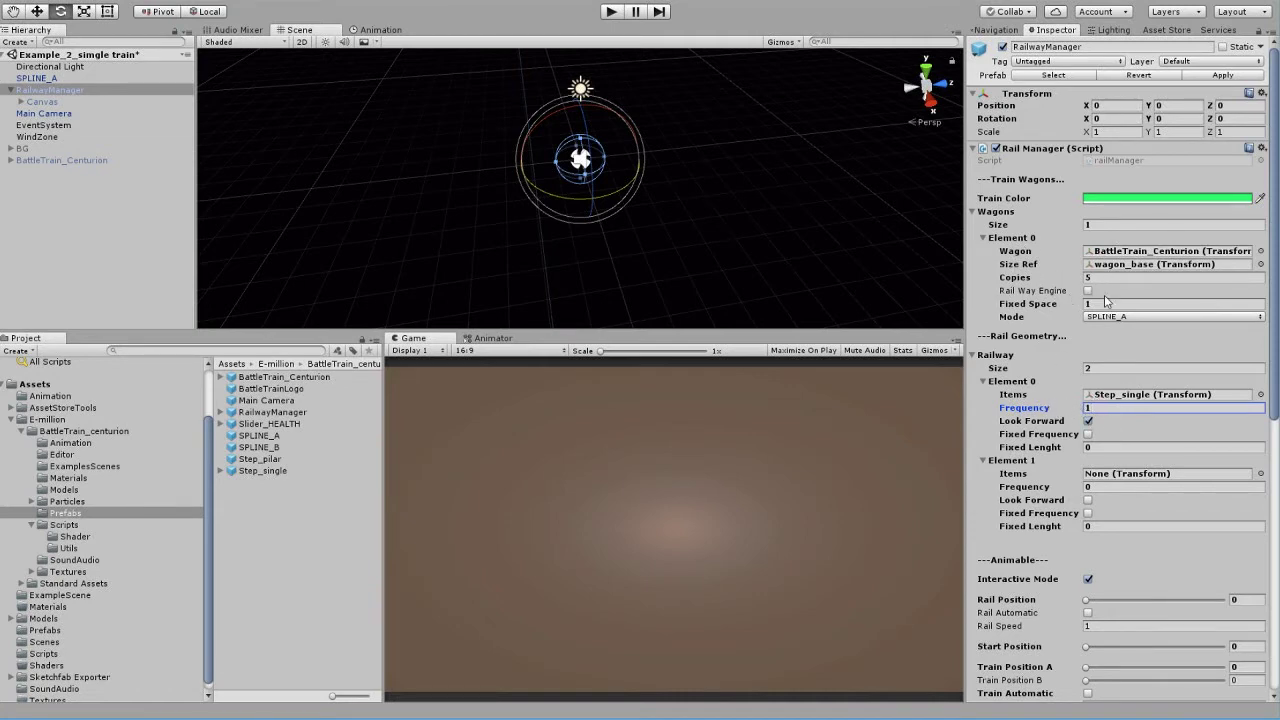
pyautogui.press('BackSpace')
pyautogui.write('1')
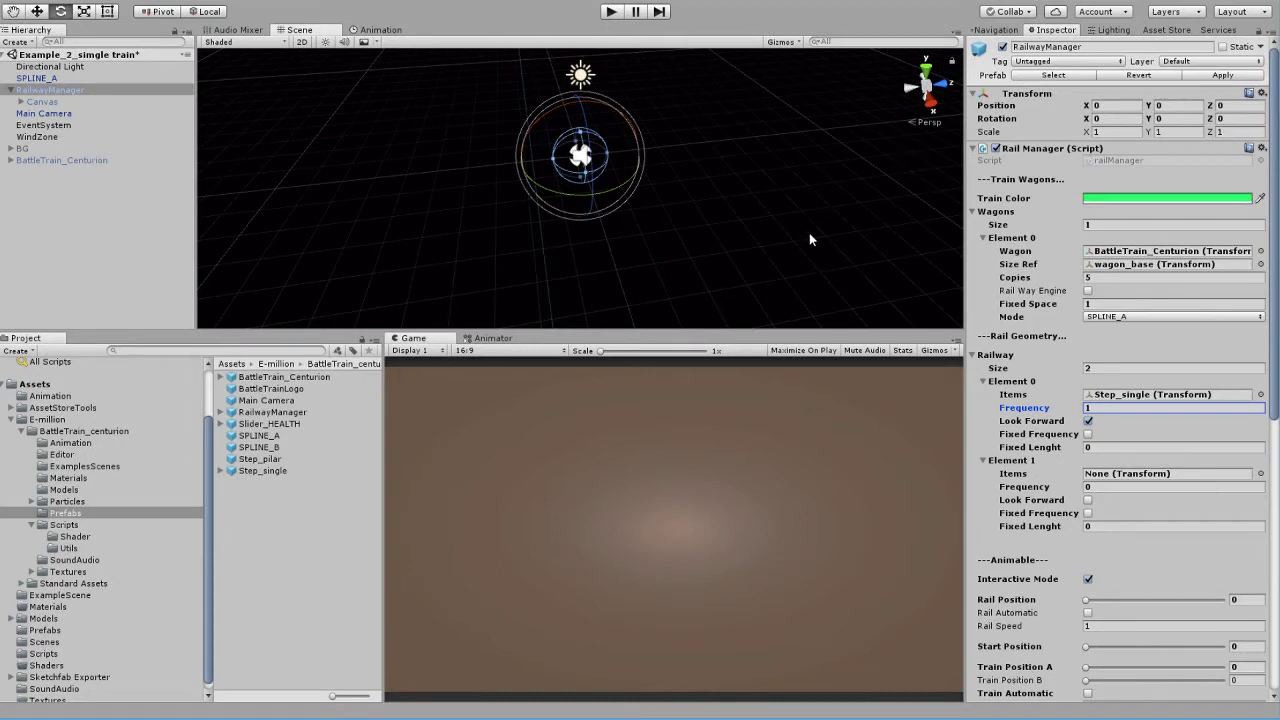
pyautogui.click(1088, 434)
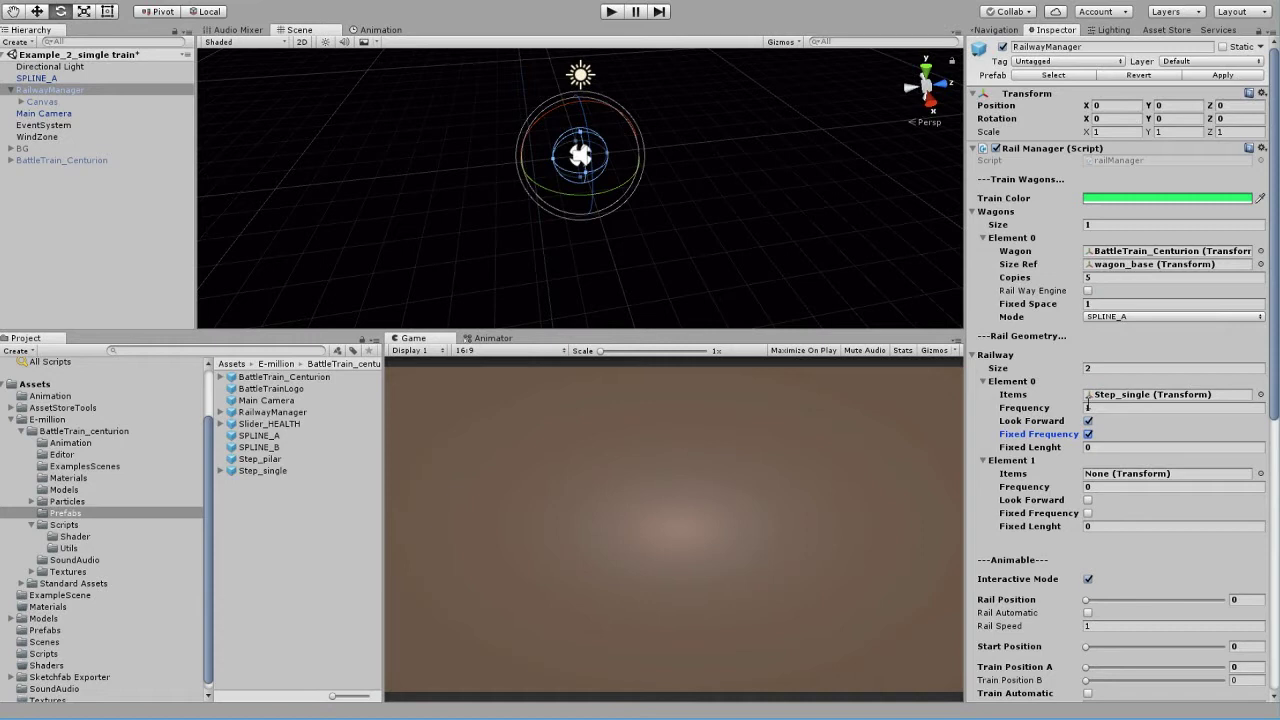
pyautogui.click(1088, 434)
# Place a Step_single prefab in the scene and view its length from several angles alongside the RailwayManager settings
pyautogui.moveTo(257, 474); pyautogui.dragTo(91, 211)
pyautogui.keyDown('alt'); pyautogui.moveTo(612, 214); pyautogui.dragTo(454, 209); pyautogui.keyUp('alt')
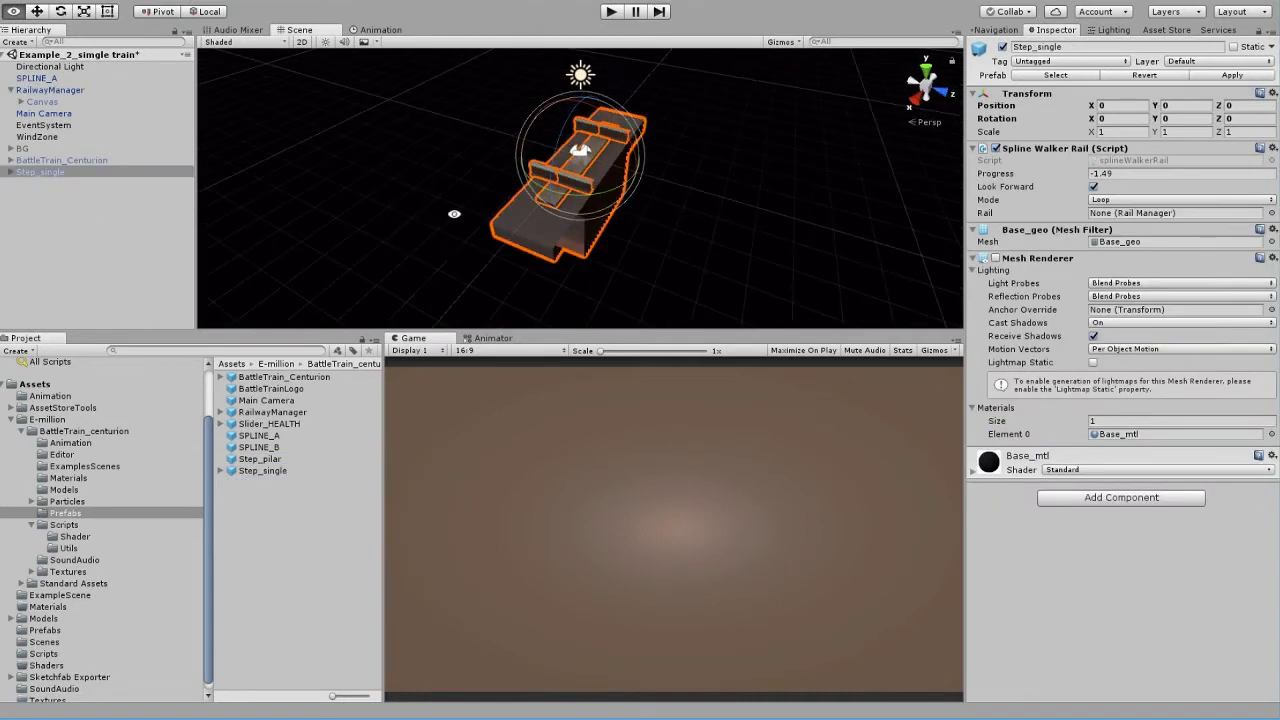
pyautogui.click(52, 90)
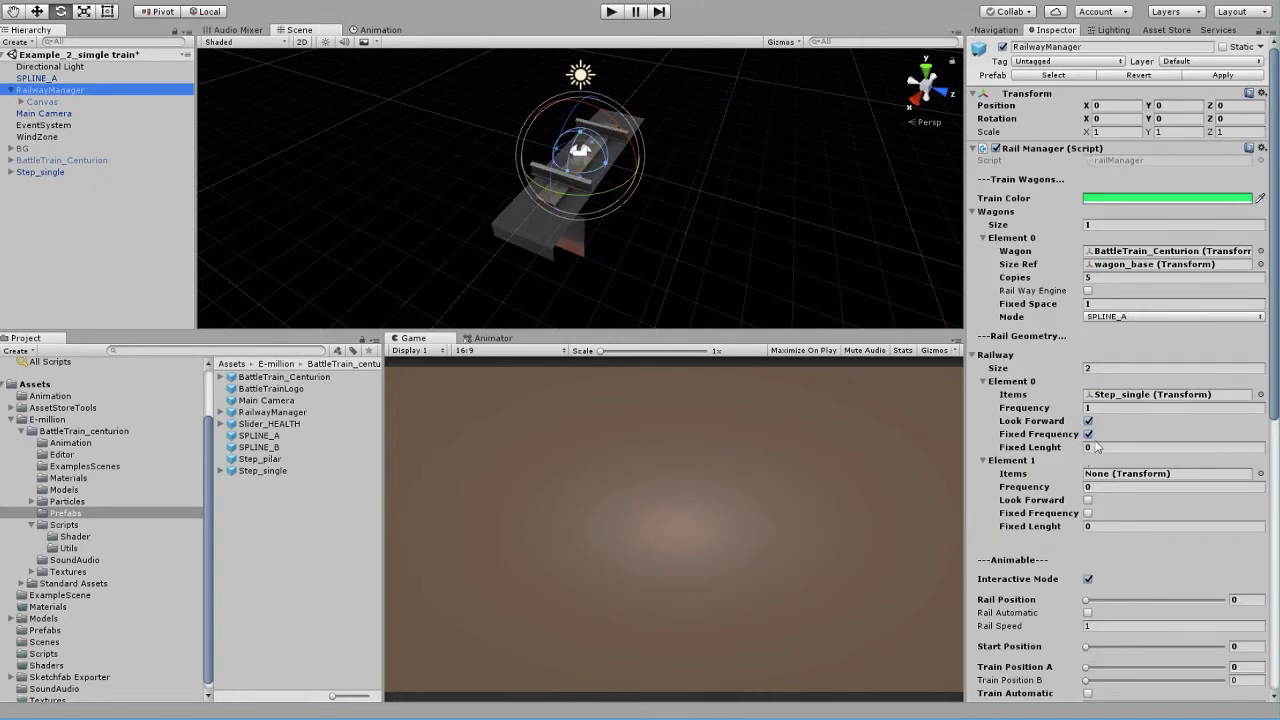
pyautogui.moveTo(583, 192)
pyautogui.keyDown('alt'); pyautogui.mouseDown()
pyautogui.moveTo(595, 234)
pyautogui.moveTo(585, 215)
pyautogui.mouseUp(); pyautogui.keyUp('alt')
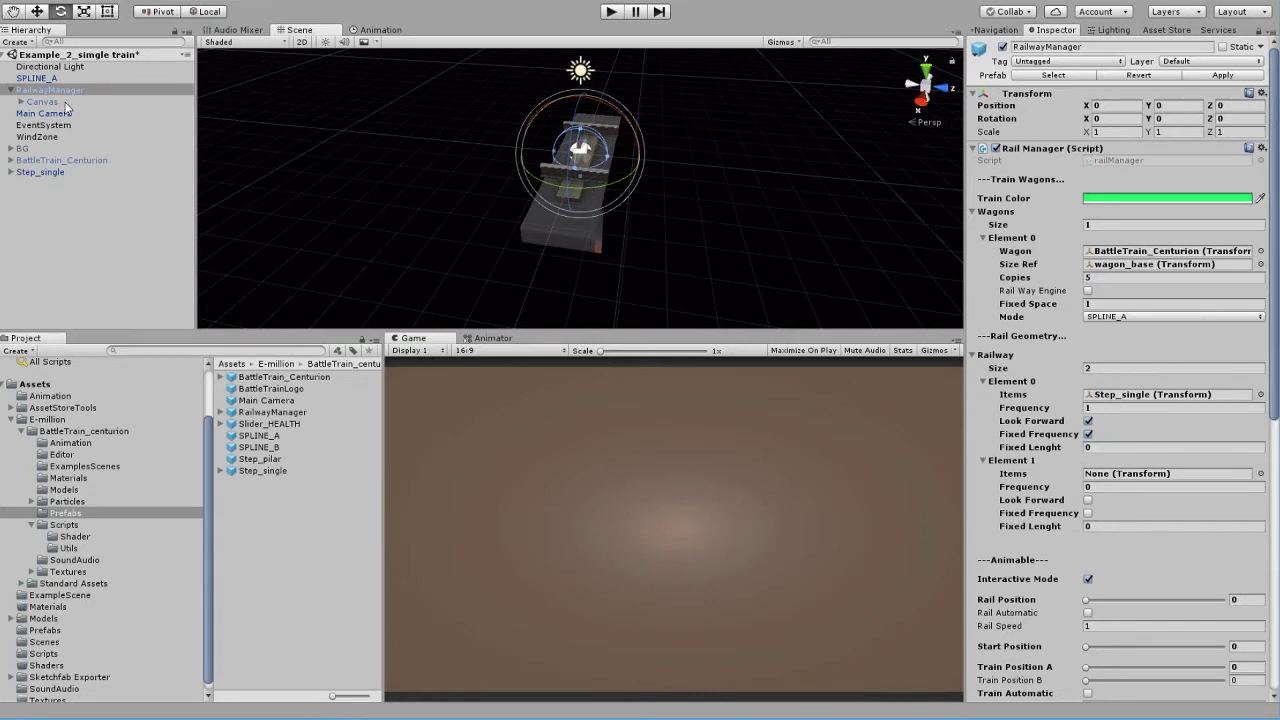
pyautogui.keyDown('alt'); pyautogui.moveTo(545, 185); pyautogui.dragTo(651, 237); pyautogui.keyUp('alt')
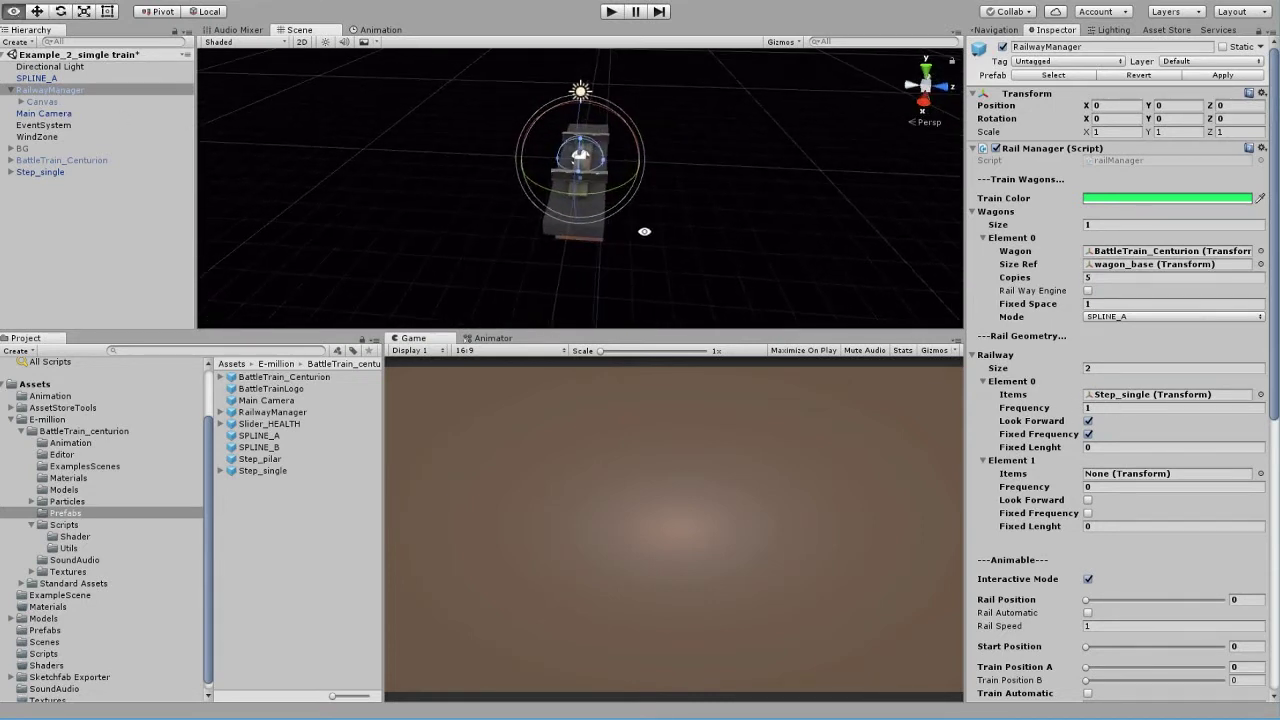
# Set railway Element 0's Fixed Lenght to 1.05, run the scene and collapse RailwayManager in the object list
pyautogui.click(1105, 448)
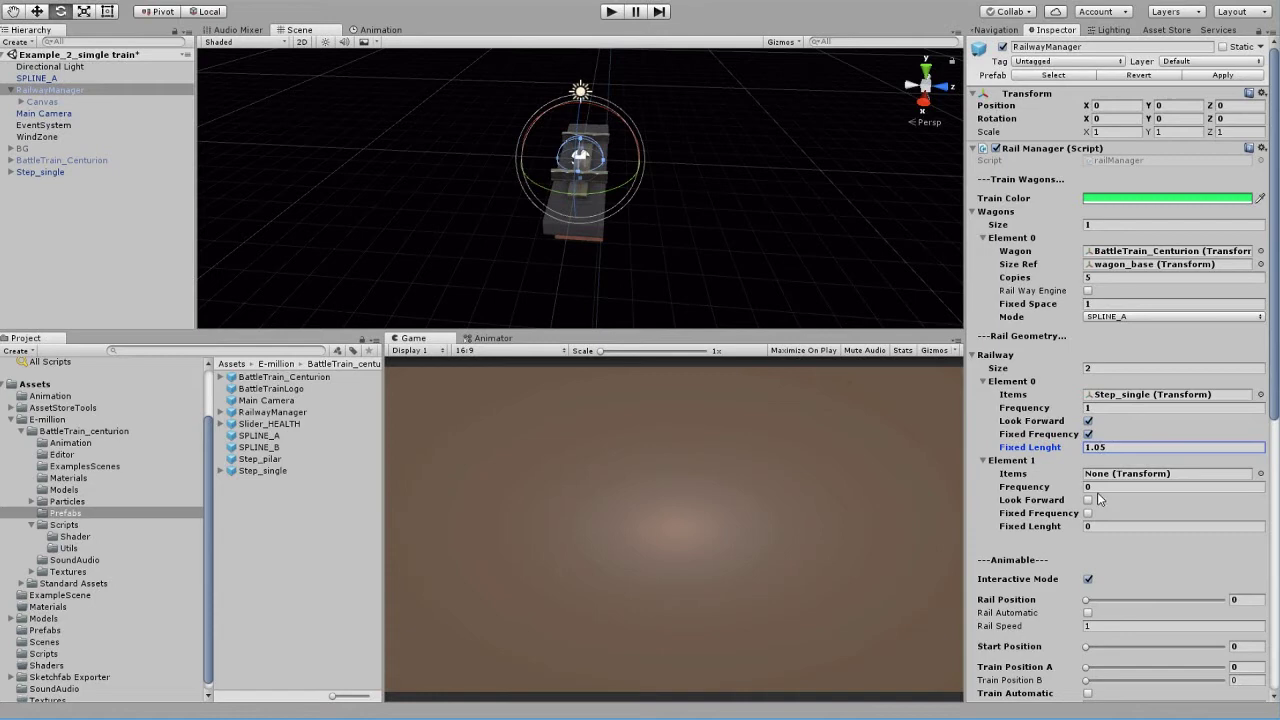
pyautogui.click(610, 12)
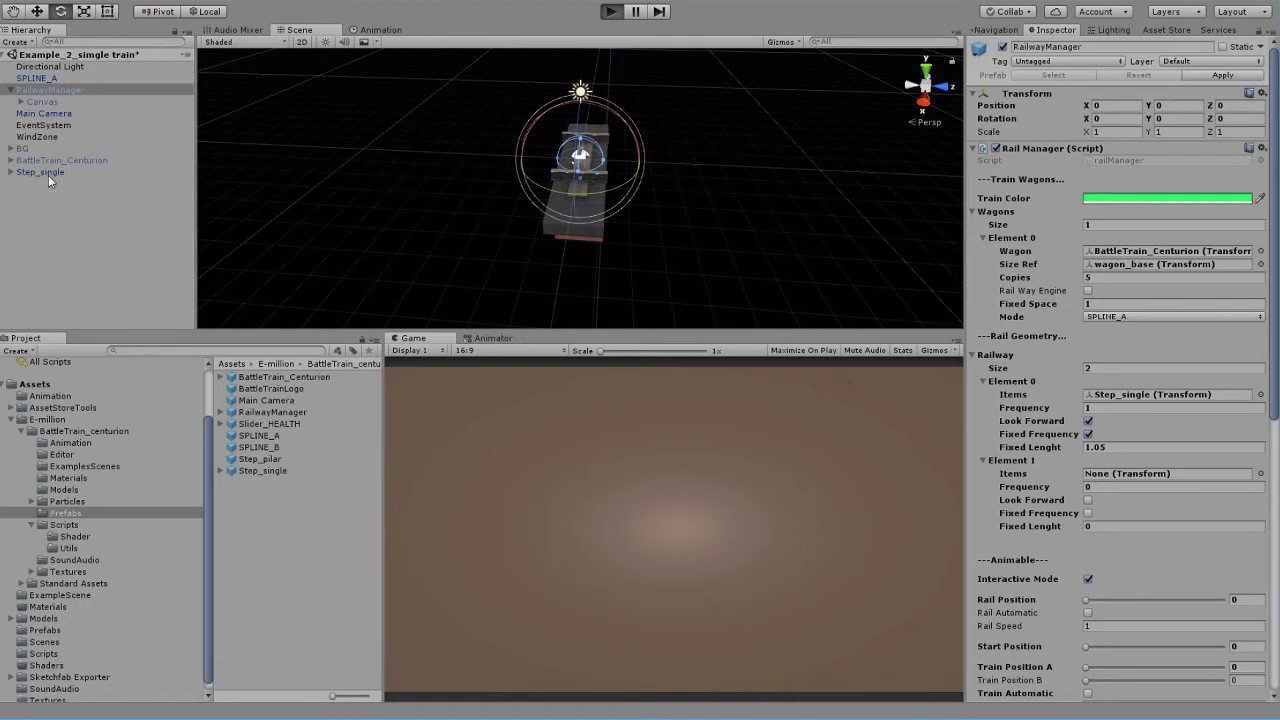
pyautogui.click(12, 93)
pyautogui.click(11, 90)
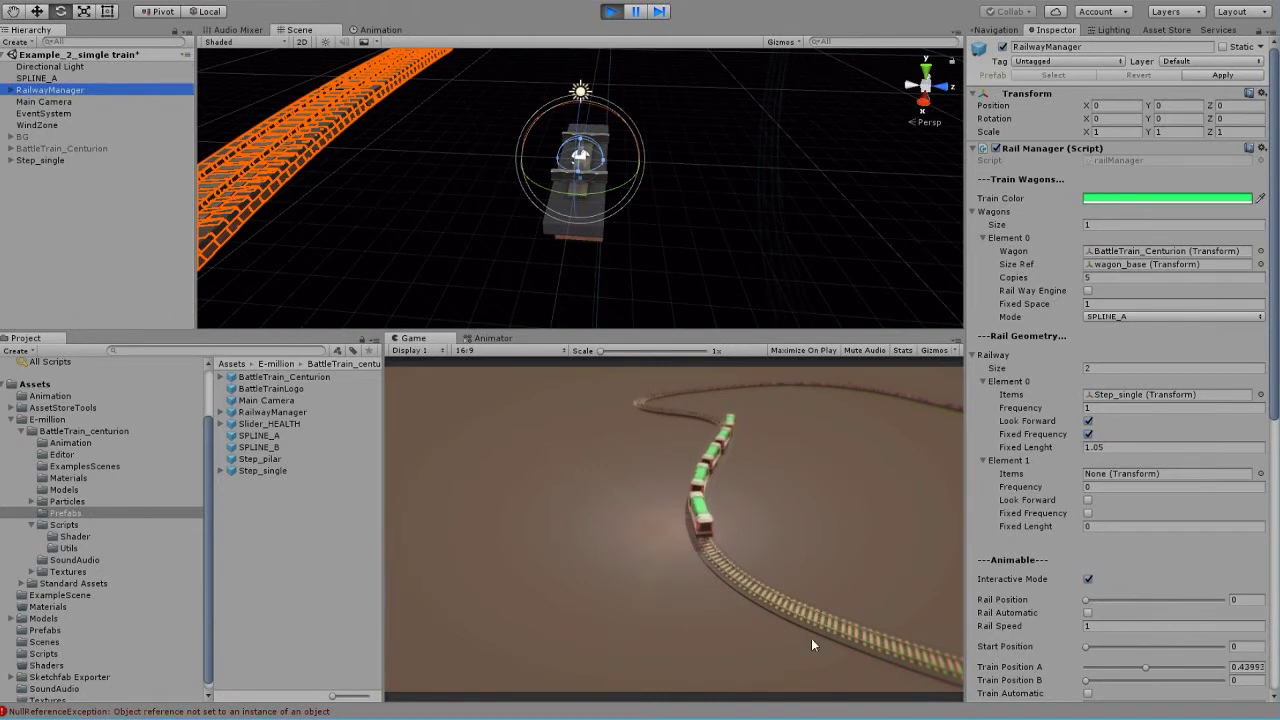
# Review and clear the Console errors, and stop the running scene
pyautogui.click(160, 711)
pyautogui.click(713, 306)
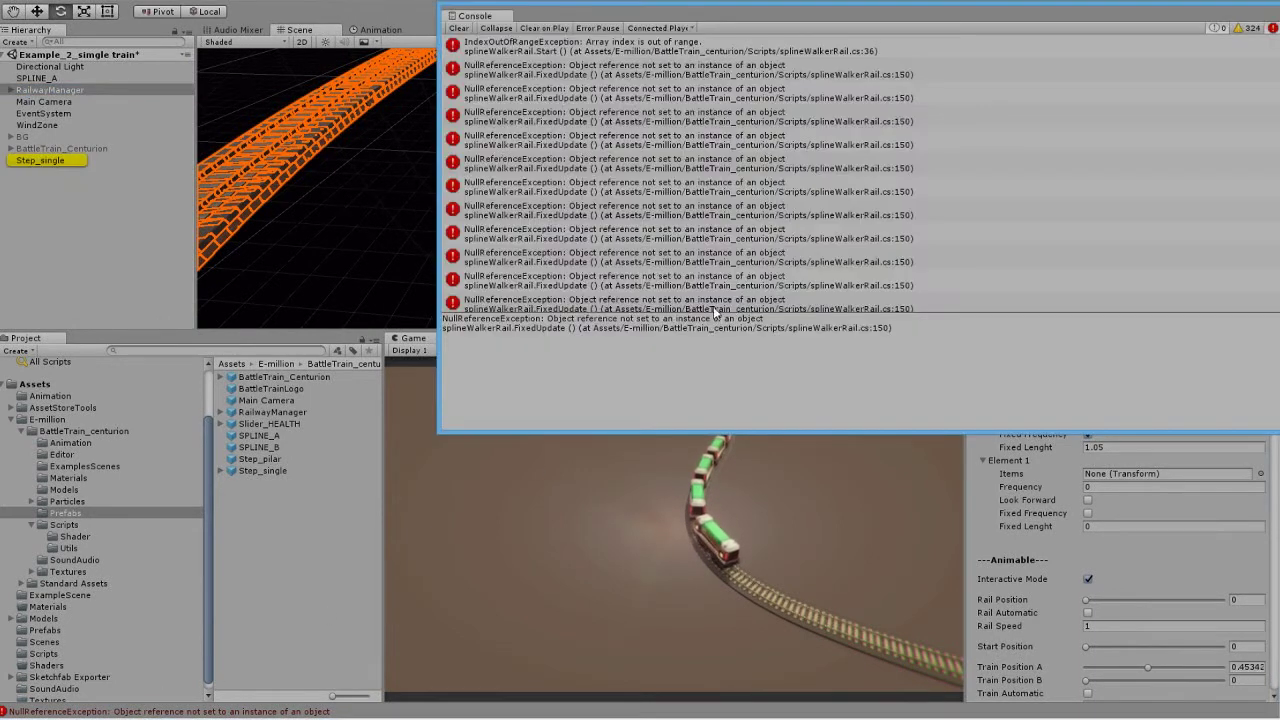
pyautogui.click(694, 93)
pyautogui.scroll(-3, 738, 115)
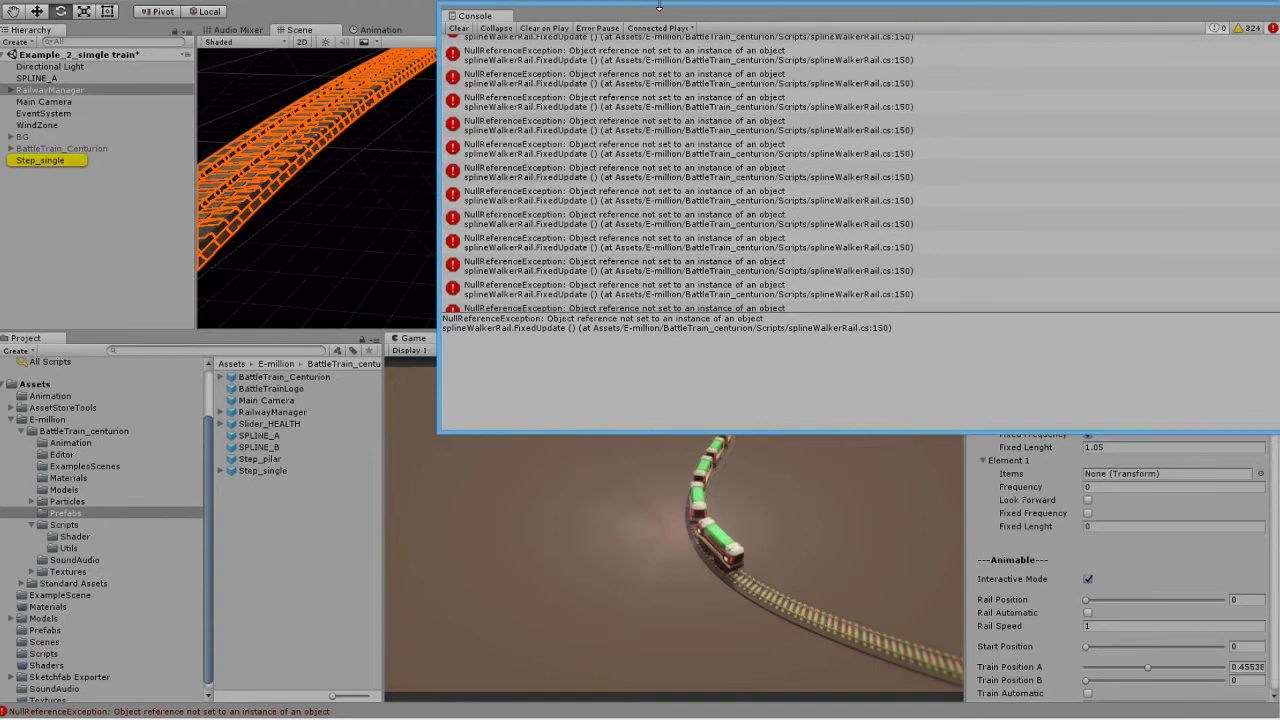
pyautogui.click(458, 28)
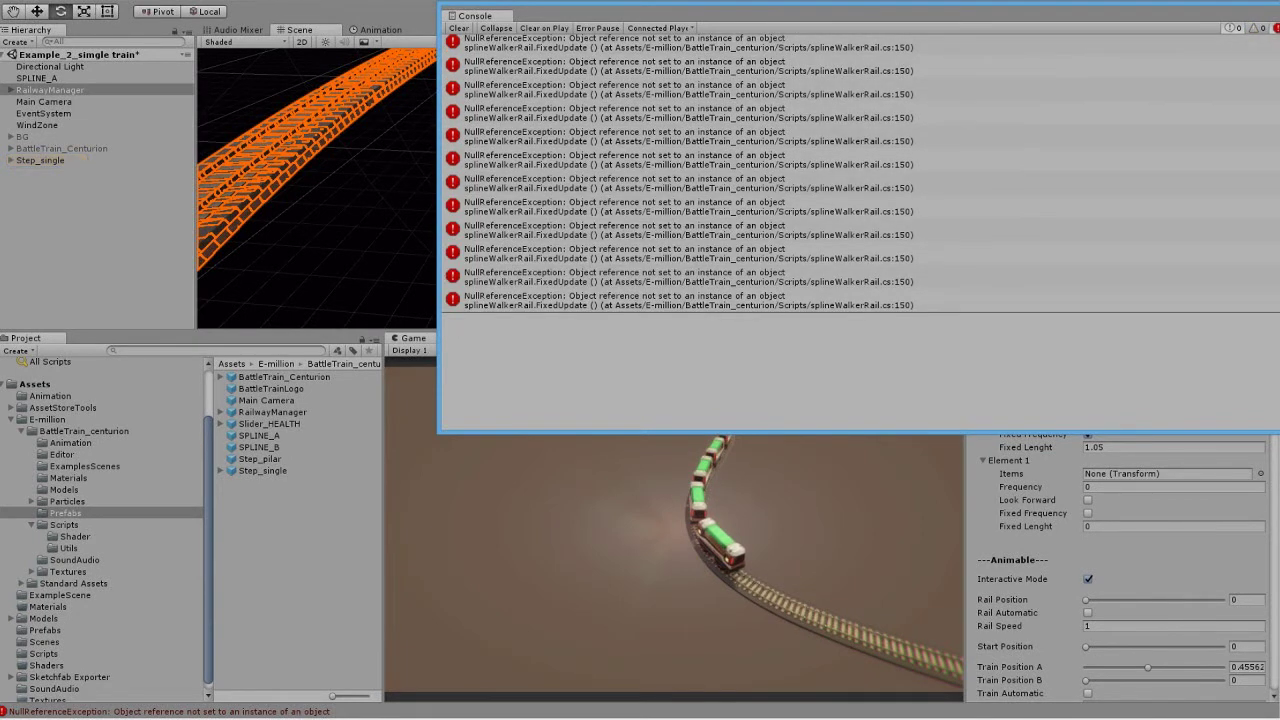
pyautogui.hotkey('alt', 'Tab')
pyautogui.click(609, 11)
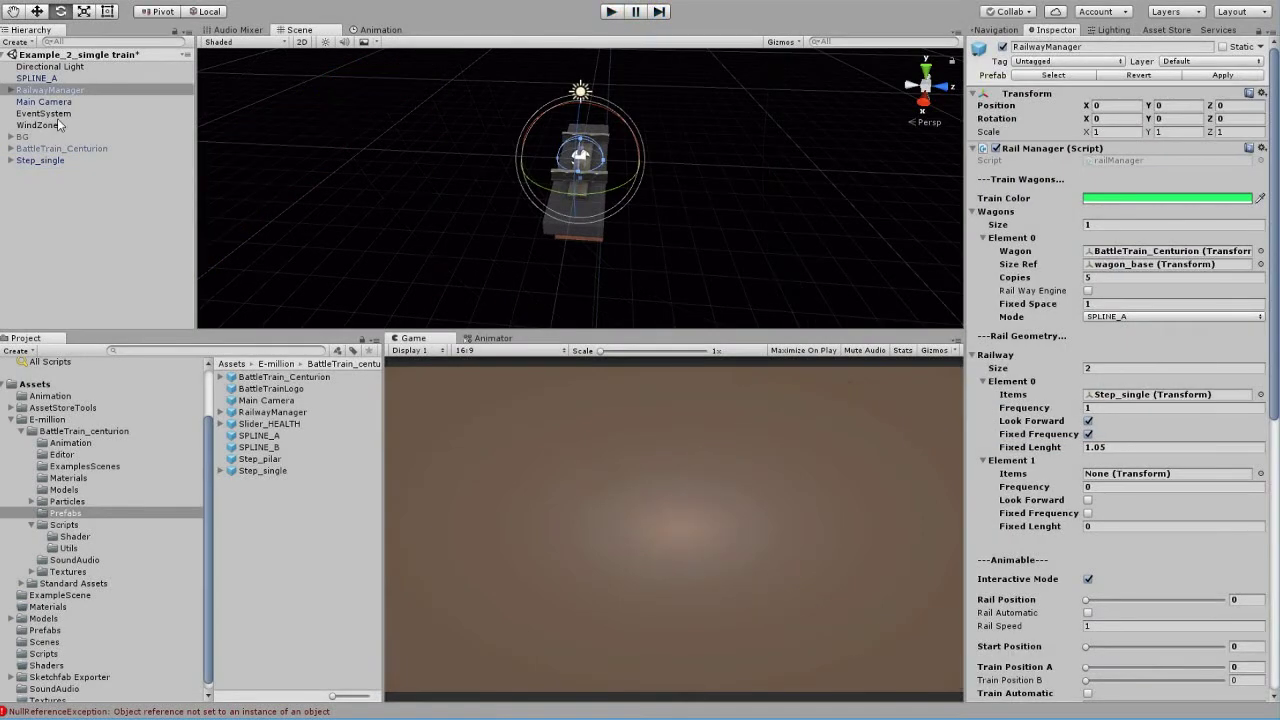
# Deactivate the Step_single object in the scene and clear the remaining Console errors
pyautogui.click(40, 160)
pyautogui.click(1004, 47)
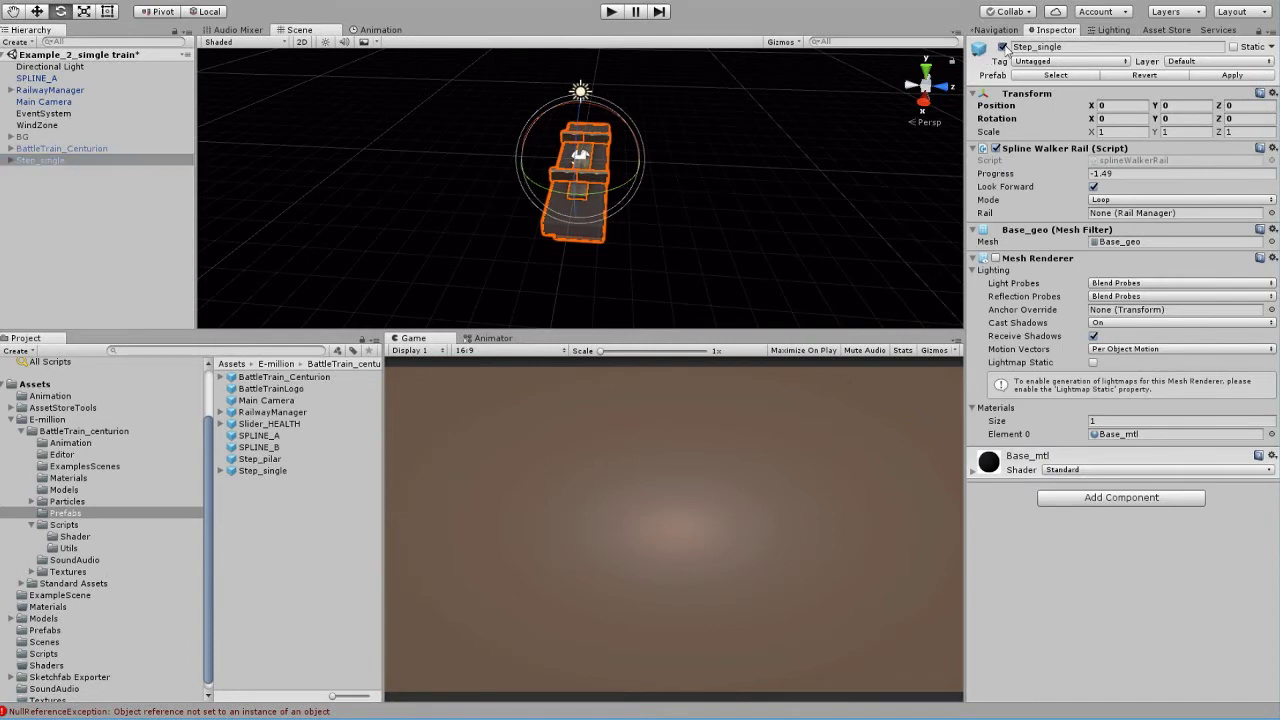
pyautogui.click(80, 91)
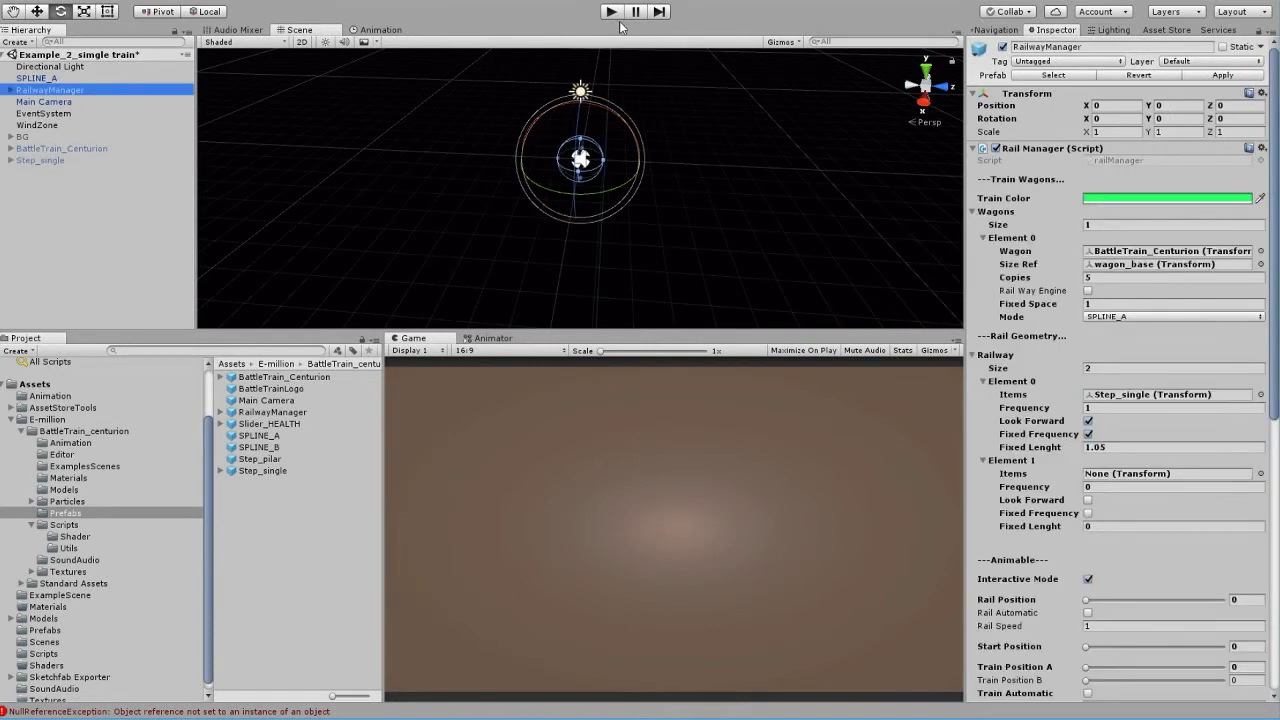
pyautogui.click(120, 711)
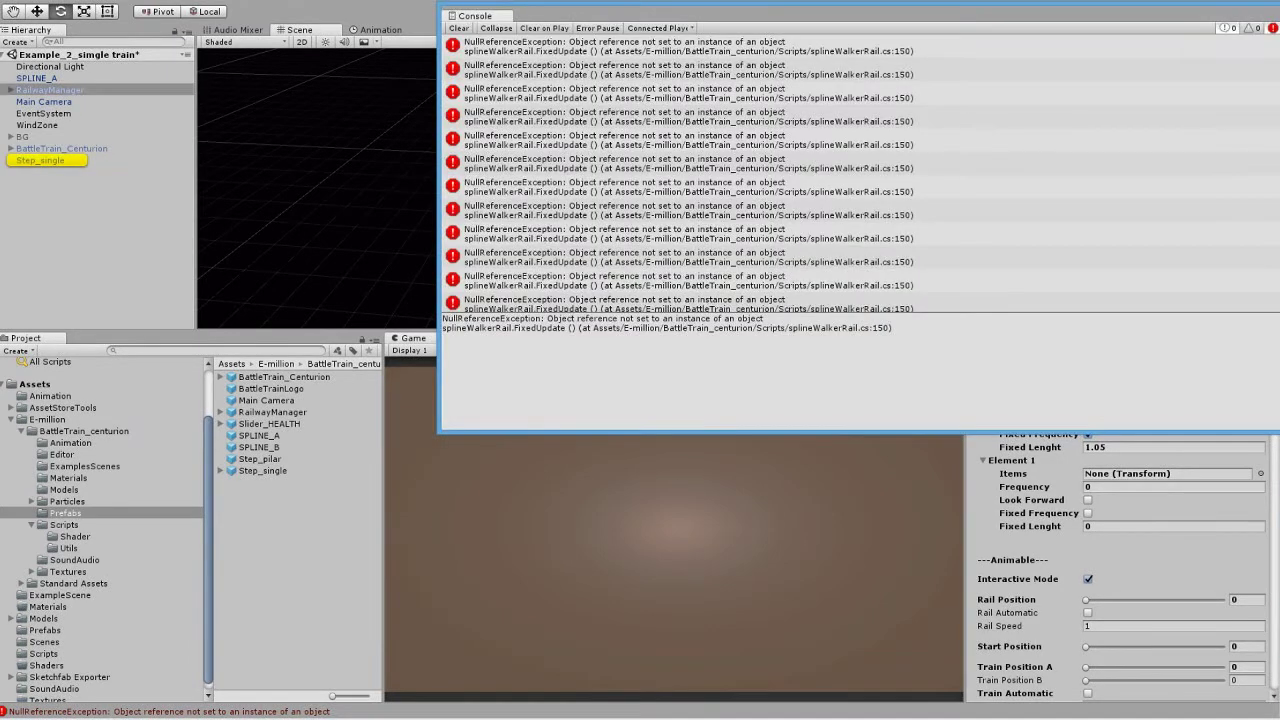
pyautogui.click(458, 28)
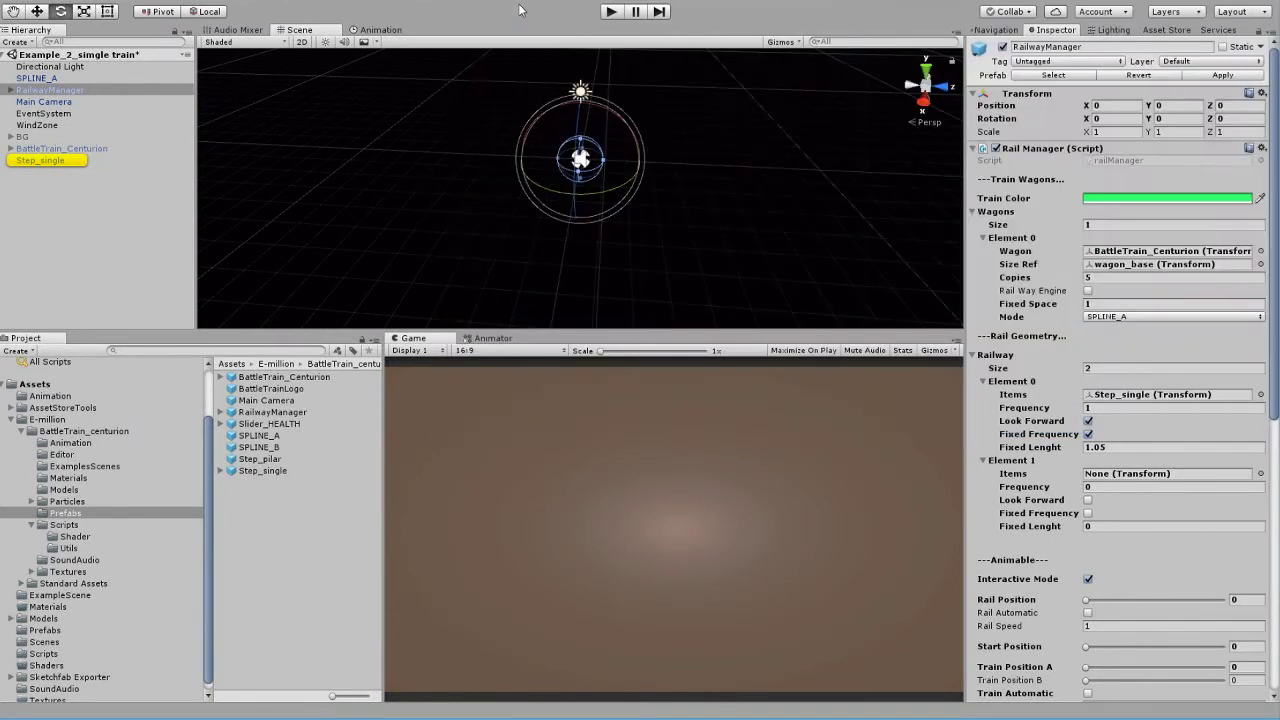
# Run the scene, examine the generated rails along the curve from several angles, and stop it
pyautogui.click(608, 12)
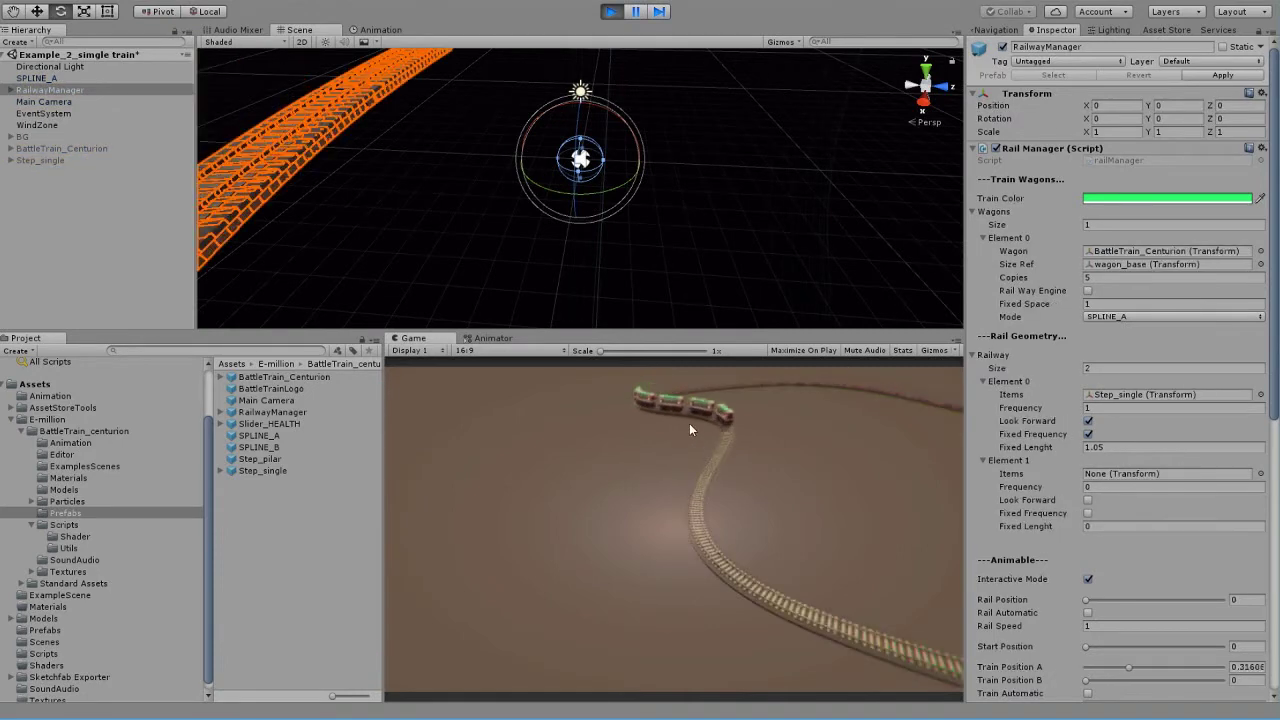
pyautogui.keyDown('alt'); pyautogui.moveTo(631, 194); pyautogui.dragTo(629, 146); pyautogui.keyUp('alt')
pyautogui.moveTo(629, 146); pyautogui.dragTo(361, 386, button='right')
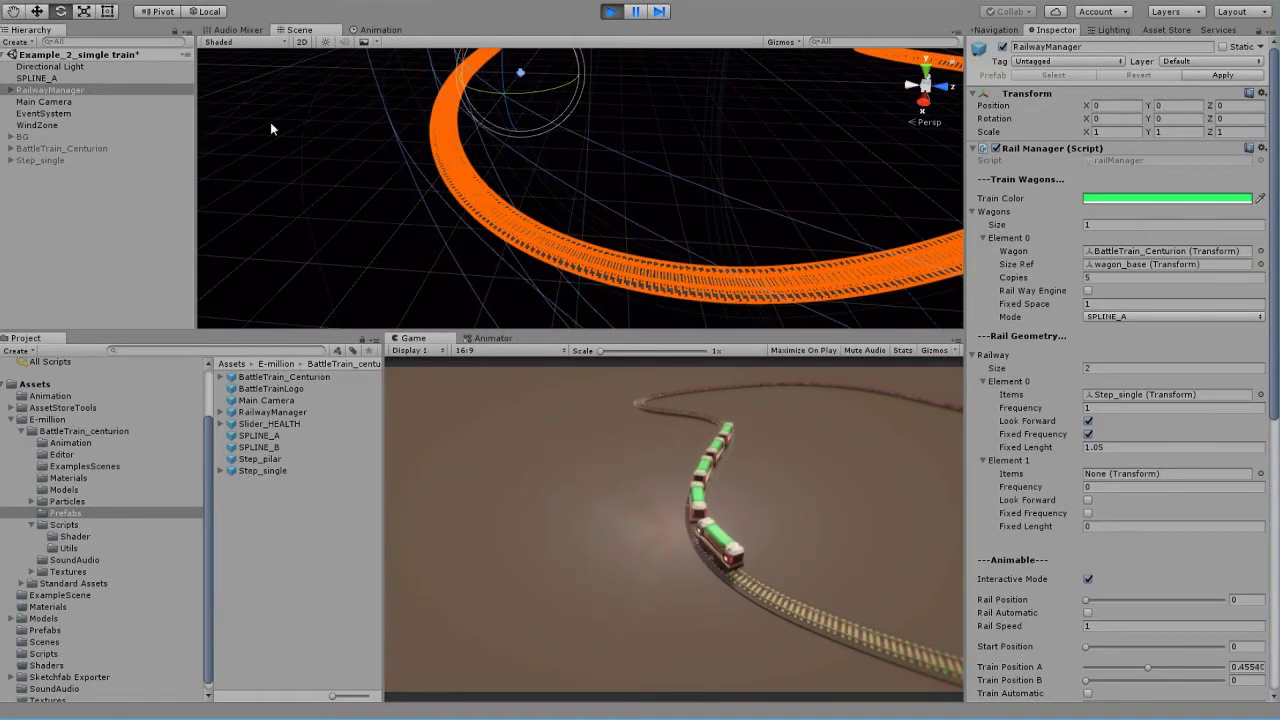
pyautogui.click(623, 200)
pyautogui.keyDown('alt'); pyautogui.moveTo(623, 200); pyautogui.dragTo(1028, 194, button='right'); pyautogui.keyUp('alt')
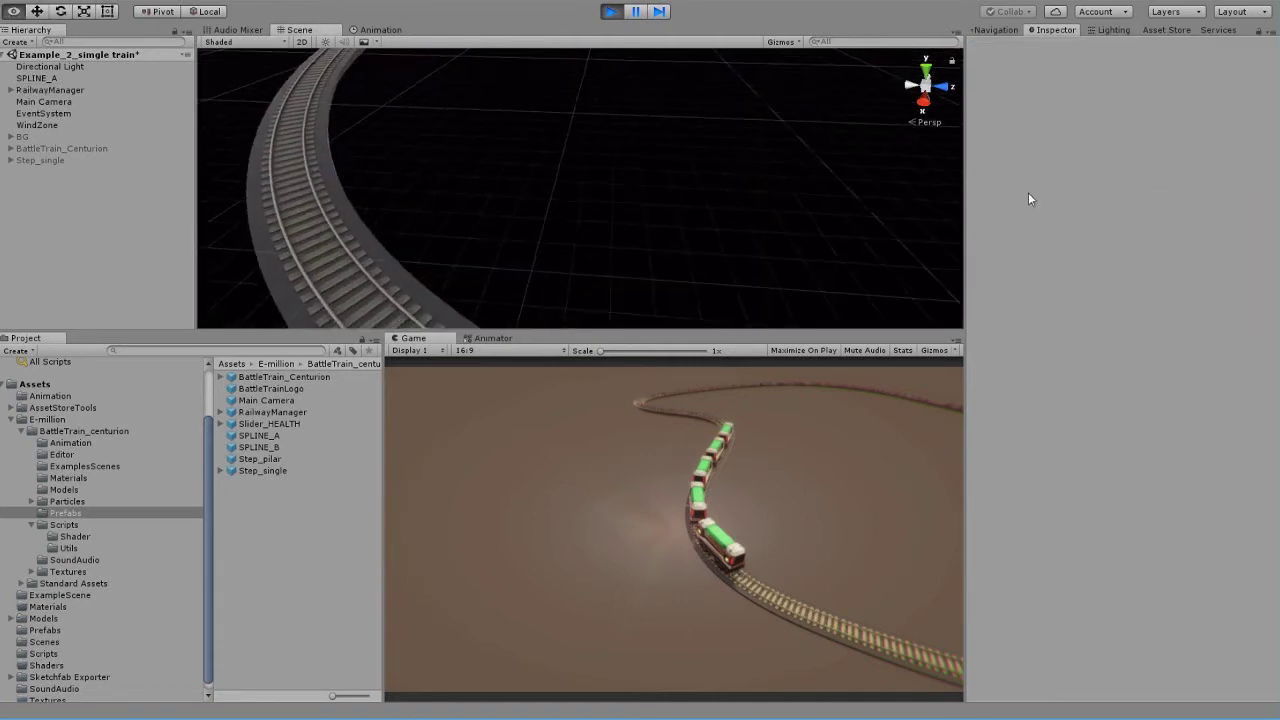
pyautogui.moveTo(517, 207); pyautogui.dragTo(566, 139, button='middle')
pyautogui.keyDown('alt'); pyautogui.moveTo(523, 177); pyautogui.dragTo(496, 161); pyautogui.keyUp('alt')
pyautogui.scroll(-4, 496, 161)
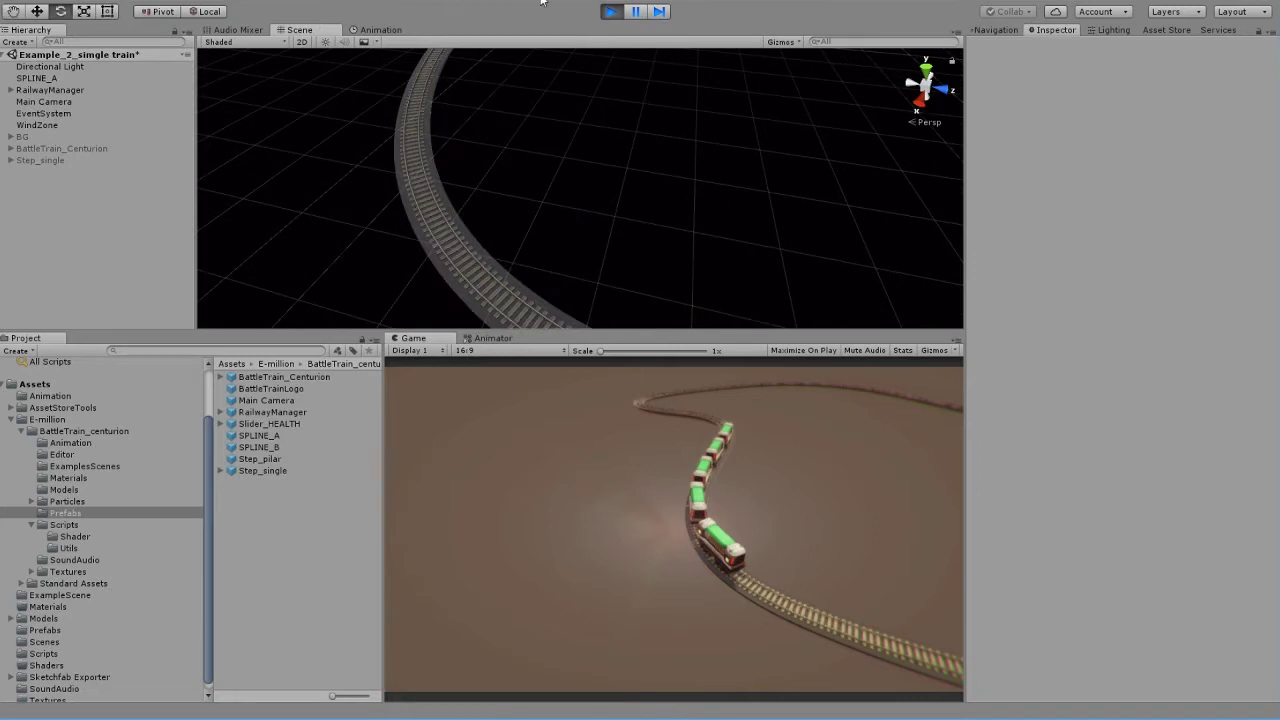
pyautogui.click(614, 12)
# Assign Step_pilar to RailwayManager's railway Element 1 with Look Forward, Fixed Frequency and a Fixed Lenght of 25, and run the scene
pyautogui.click(60, 90)
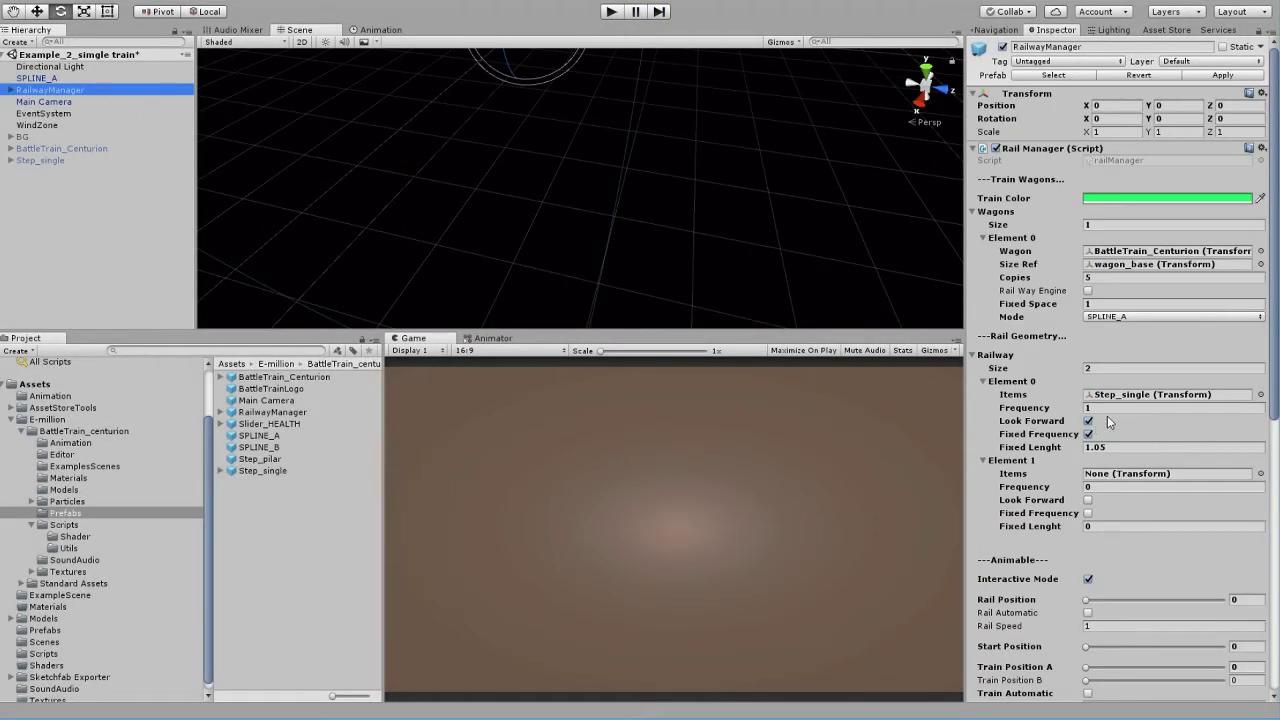
pyautogui.click(1100, 474)
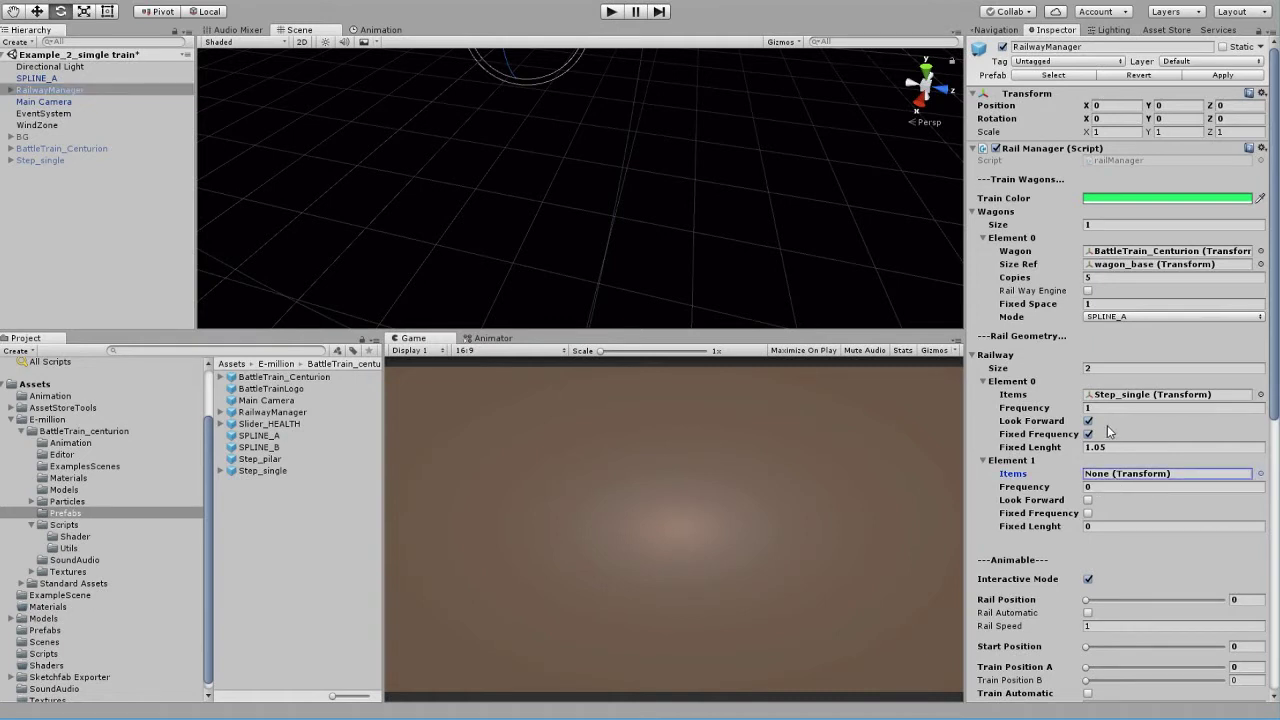
pyautogui.click(1110, 394)
pyautogui.moveTo(262, 459); pyautogui.dragTo(1097, 481)
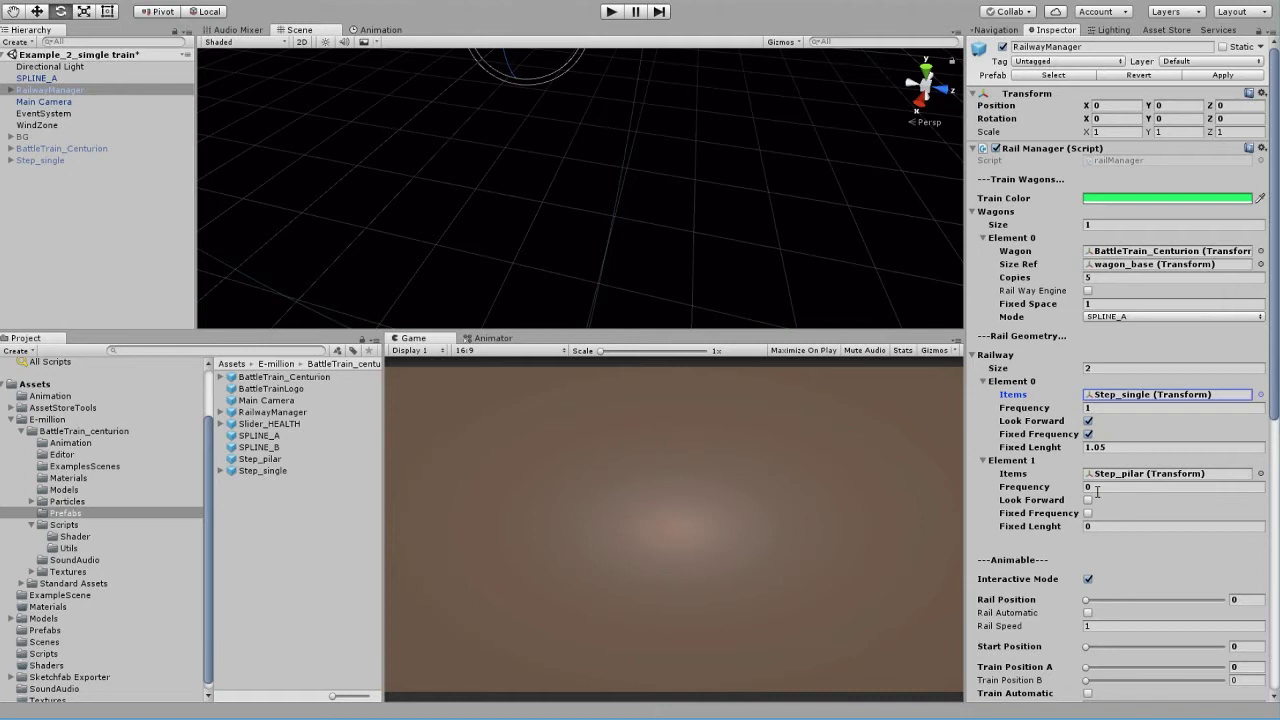
pyautogui.click(1088, 500)
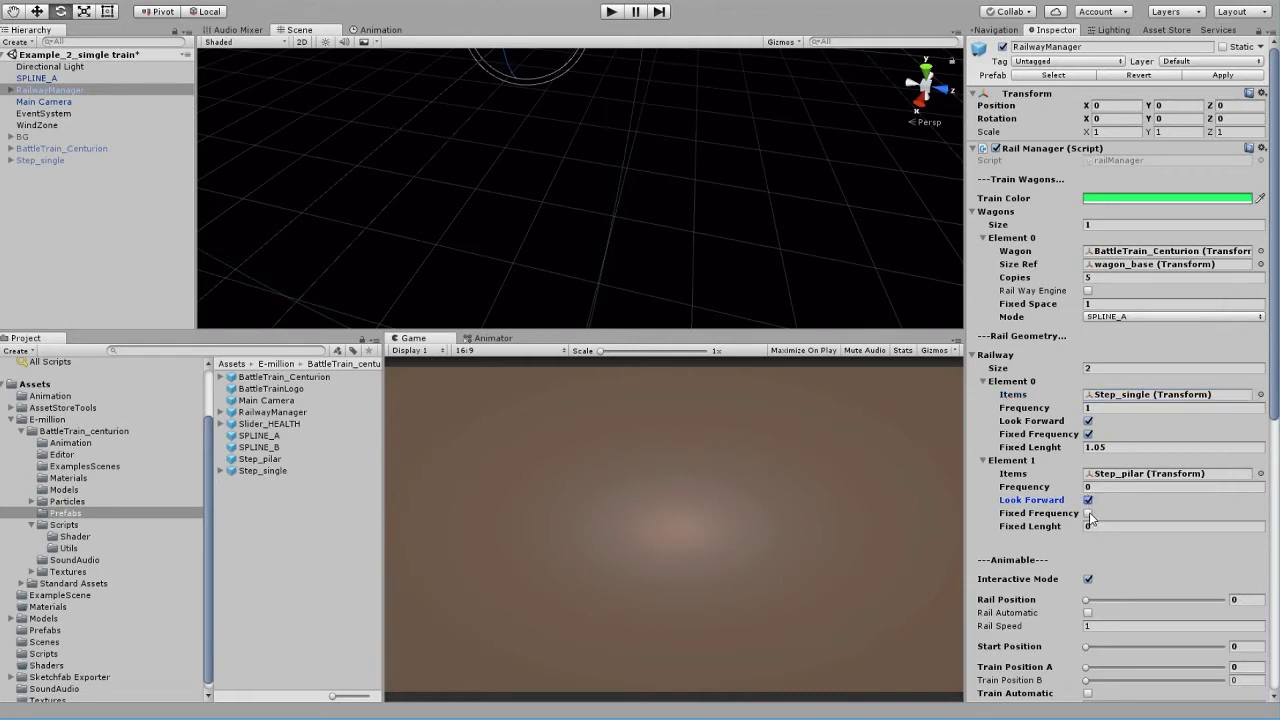
pyautogui.click(1089, 514)
pyautogui.click(1100, 526)
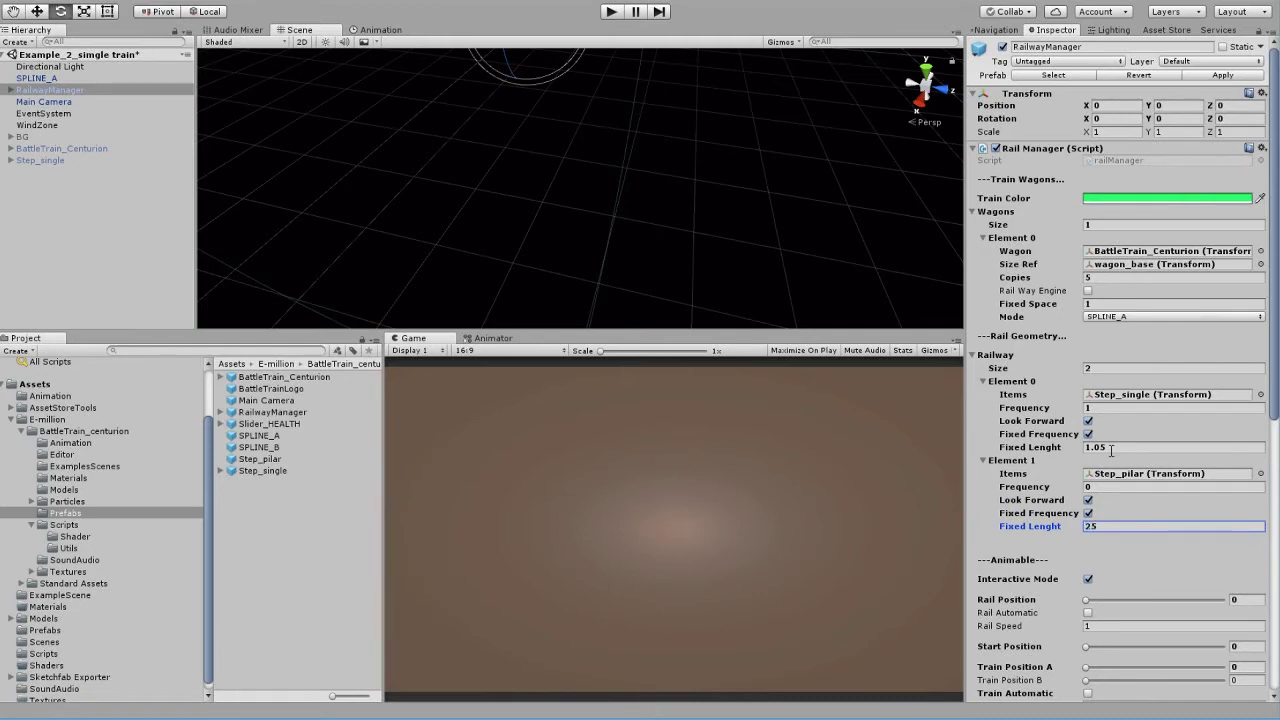
pyautogui.click(612, 12)
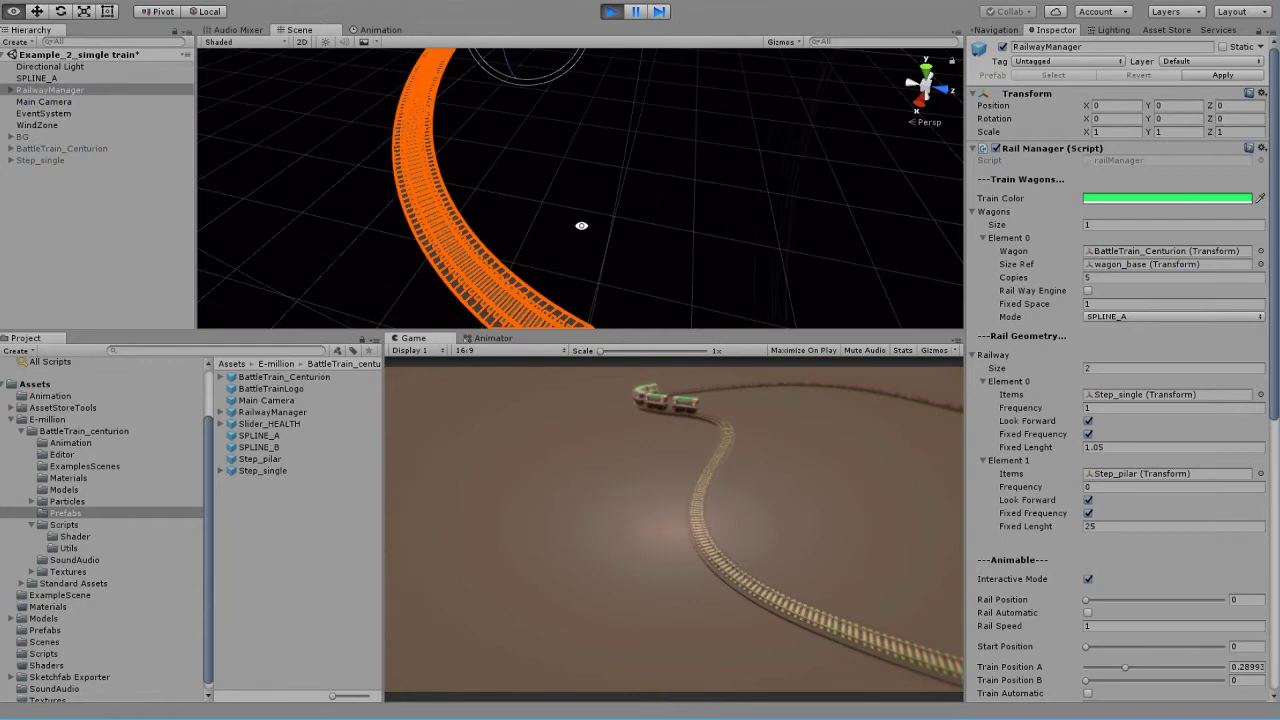
# Set railway Element 1's Frequency to 1 and rerun the scene to examine the pillars along the track
pyautogui.keyDown('alt'); pyautogui.moveTo(468, 228); pyautogui.dragTo(600, 195); pyautogui.keyUp('alt')
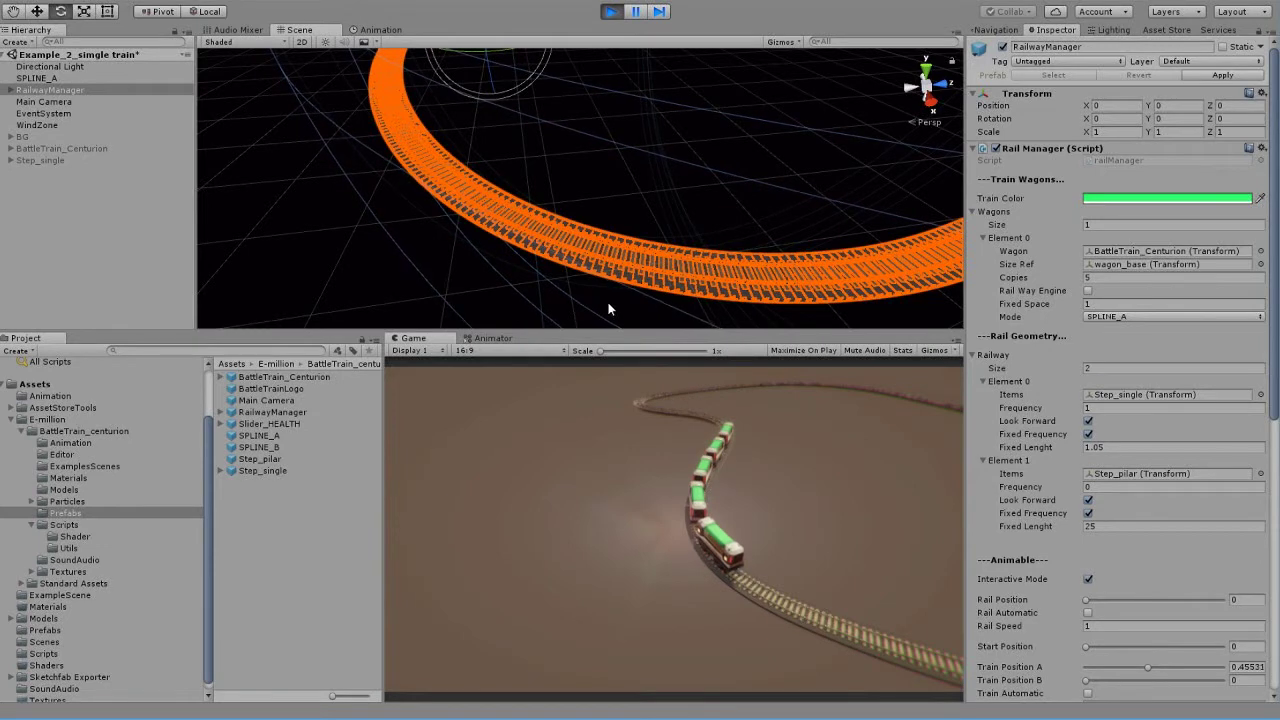
pyautogui.click(610, 12)
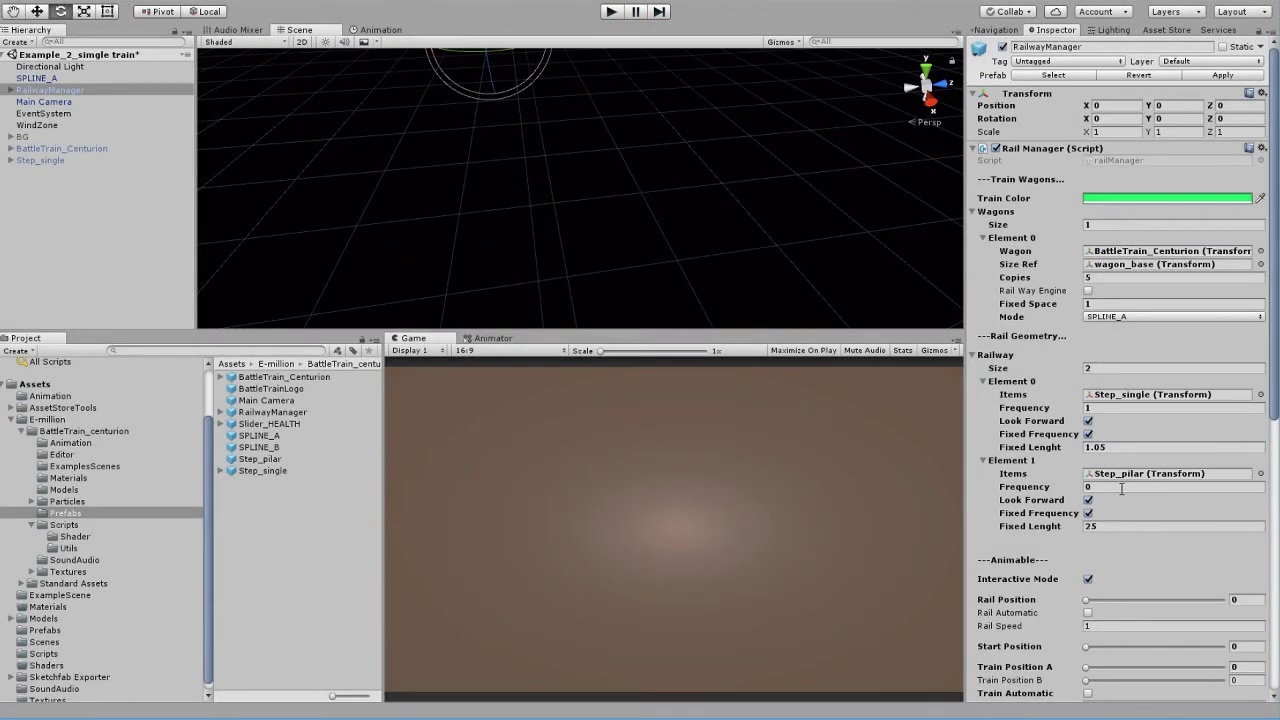
pyautogui.click(1120, 487)
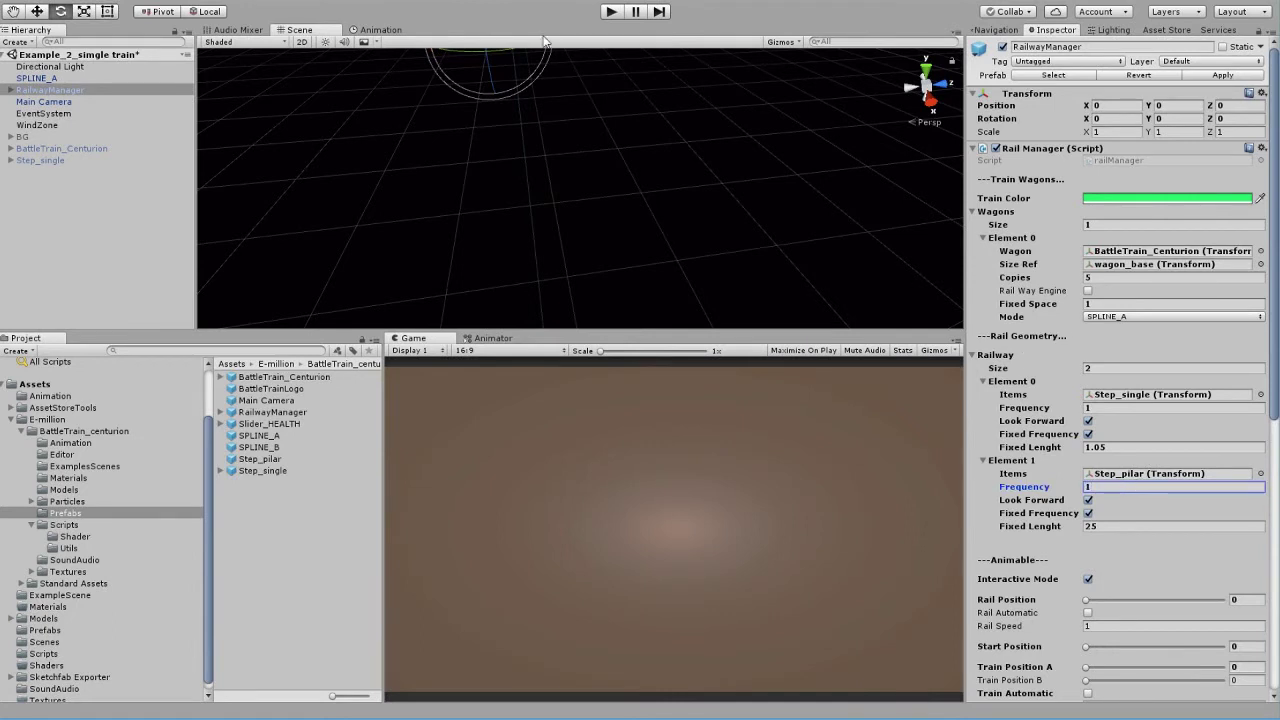
pyautogui.moveTo(605, 115); pyautogui.dragTo(600, 182, button='middle')
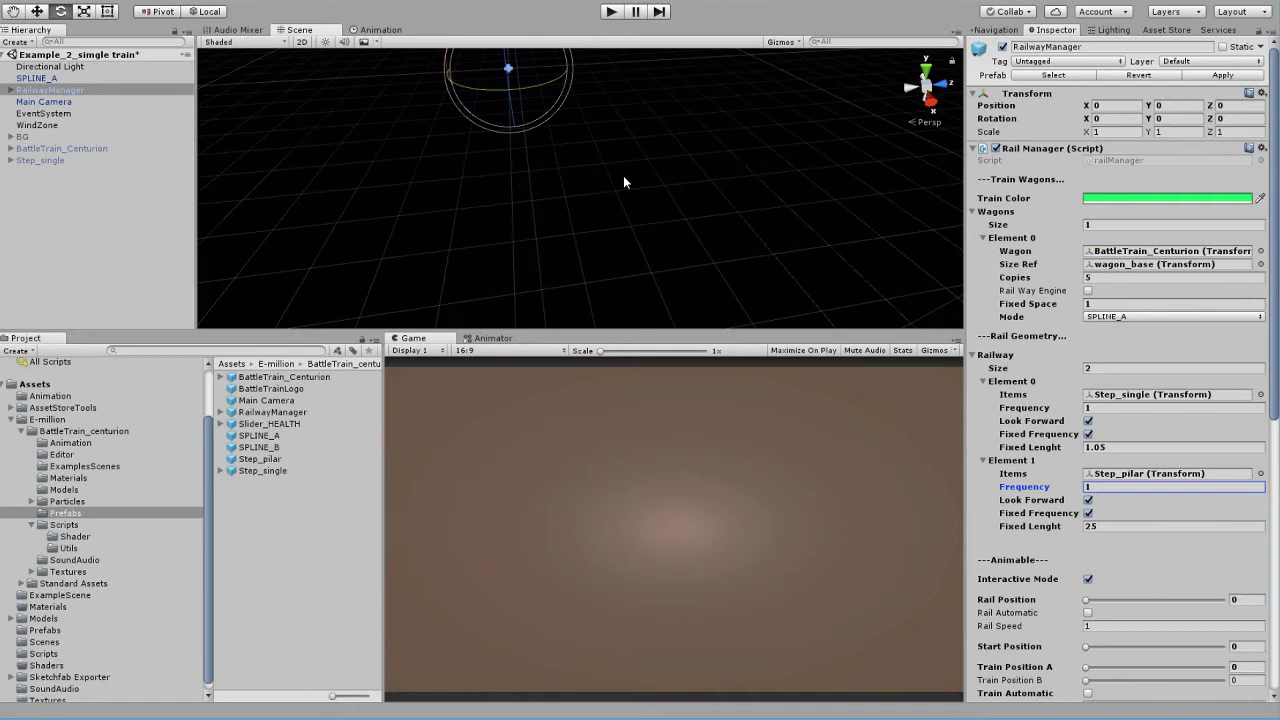
pyautogui.click(614, 11)
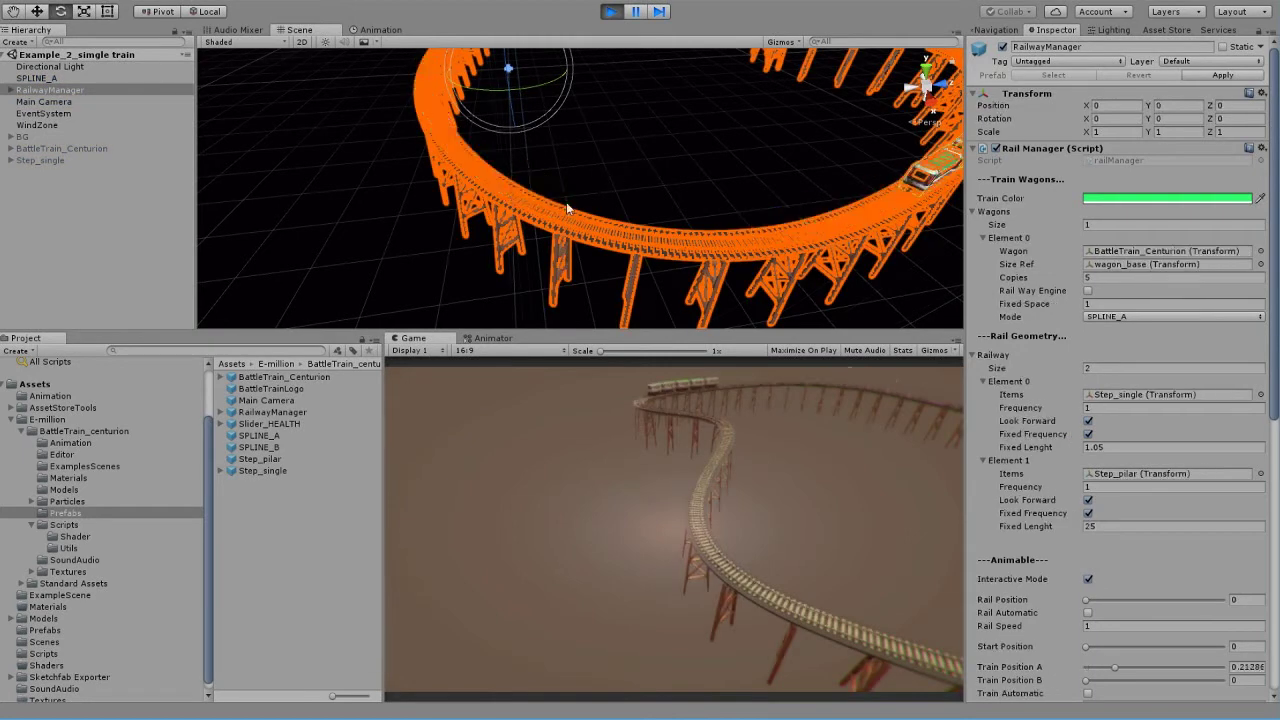
pyautogui.keyDown('alt'); pyautogui.moveTo(567, 205); pyautogui.dragTo(593, 177); pyautogui.keyUp('alt')
pyautogui.click(473, 276)
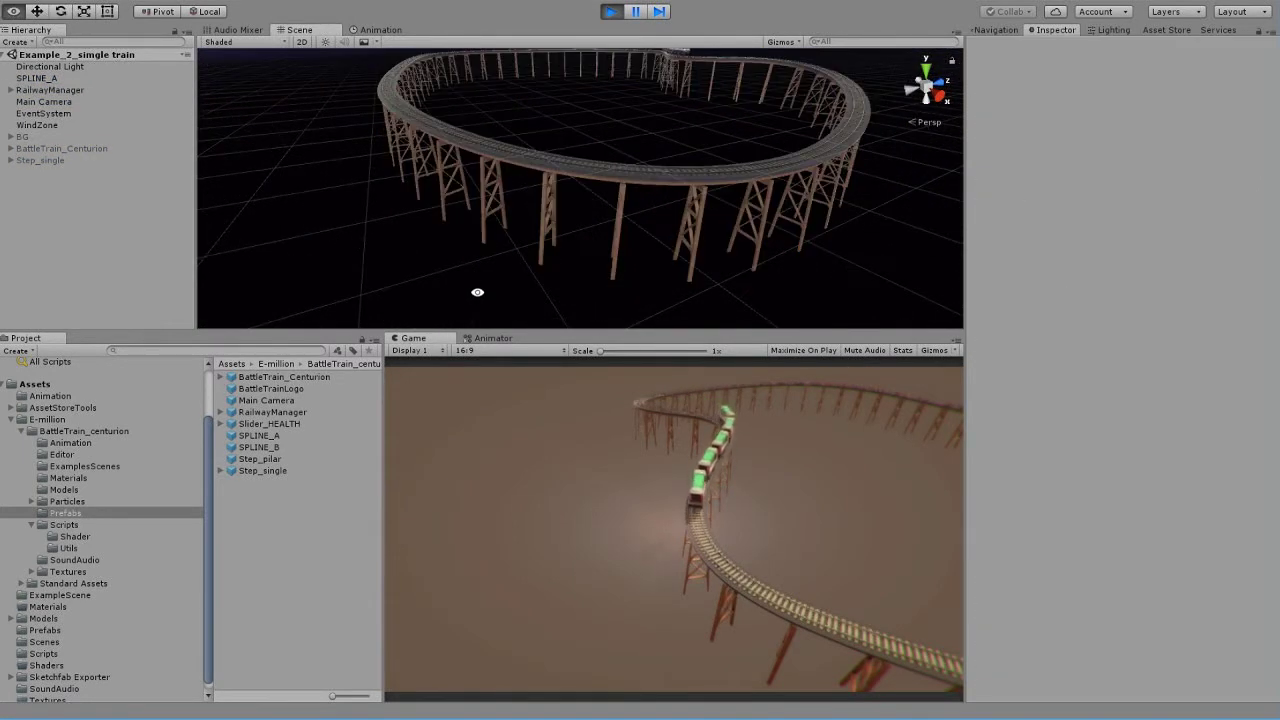
pyautogui.scroll(3, 666, 260)
pyautogui.keyDown('alt'); pyautogui.moveTo(666, 260); pyautogui.dragTo(367, 217); pyautogui.keyUp('alt')
# In the running scene, try lowering SPLINE_A's control points 15 and 9 to about Y -22 and Y -12
pyautogui.click(57, 78)
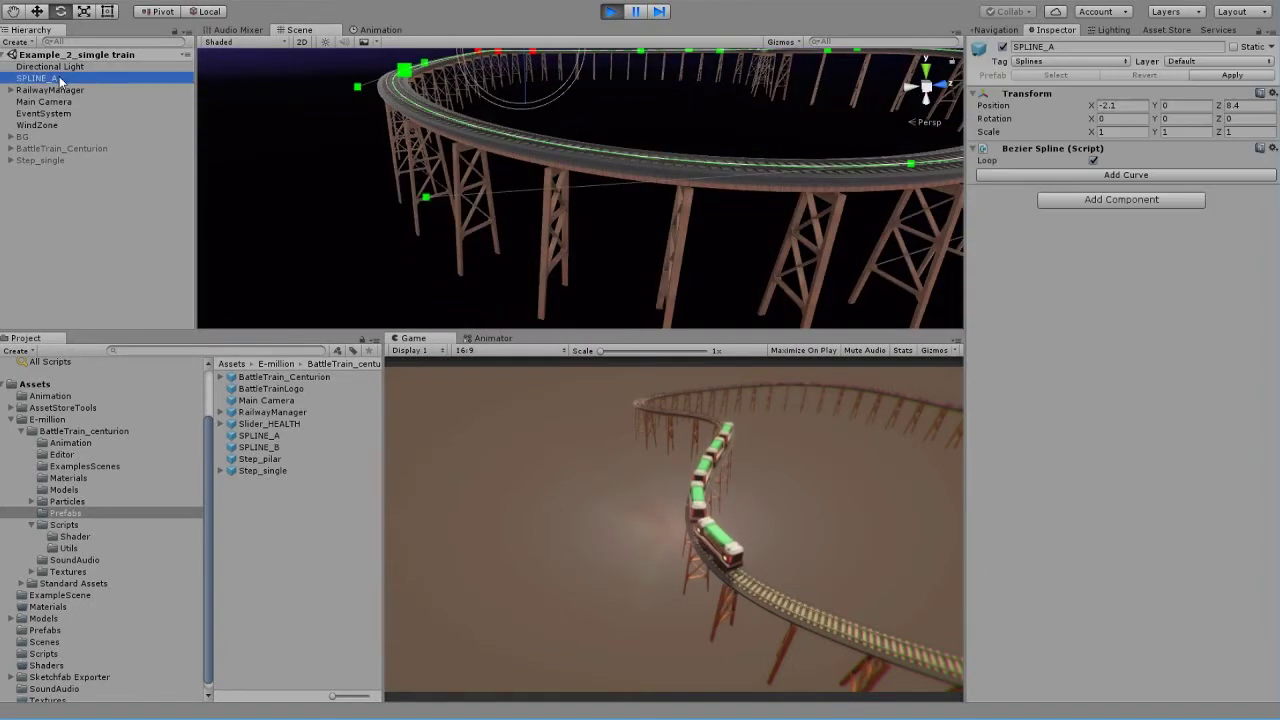
pyautogui.scroll(-5, 366, 183)
pyautogui.moveTo(462, 190); pyautogui.dragTo(469, 211, button='middle')
pyautogui.keyDown('alt'); pyautogui.moveTo(468, 211); pyautogui.dragTo(614, 194); pyautogui.keyUp('alt')
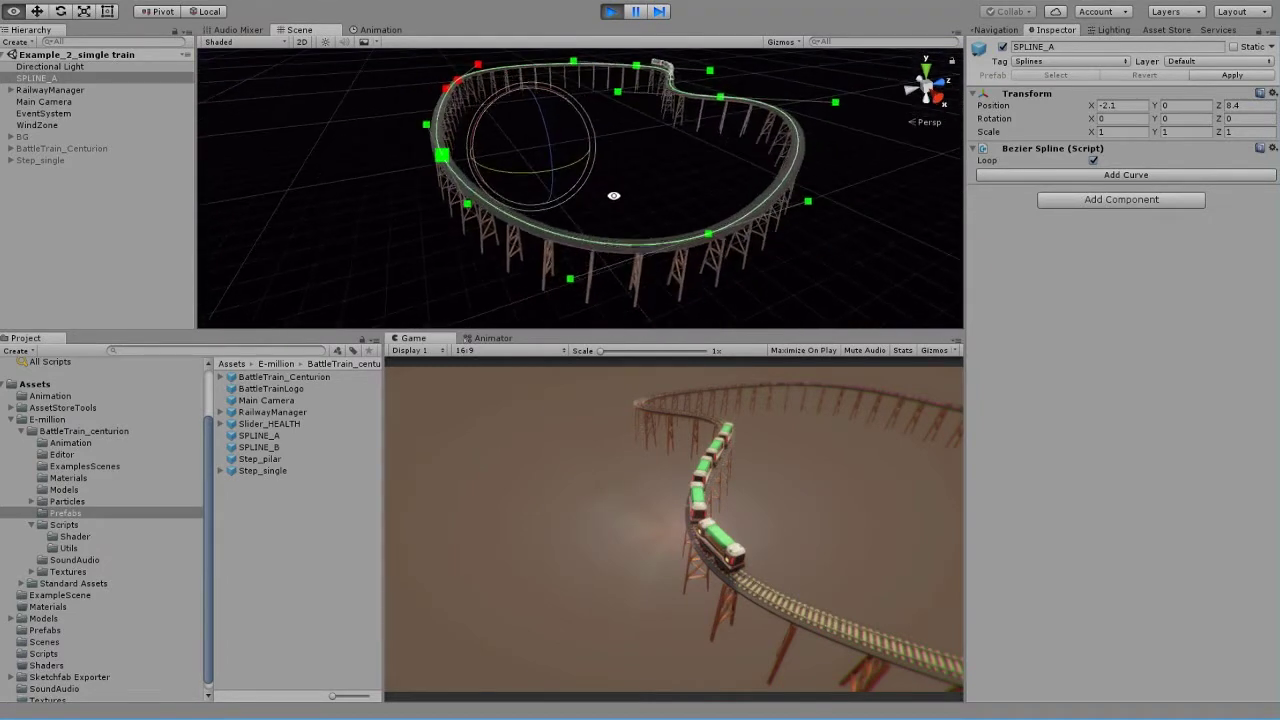
pyautogui.click(442, 156)
pyautogui.press('w')
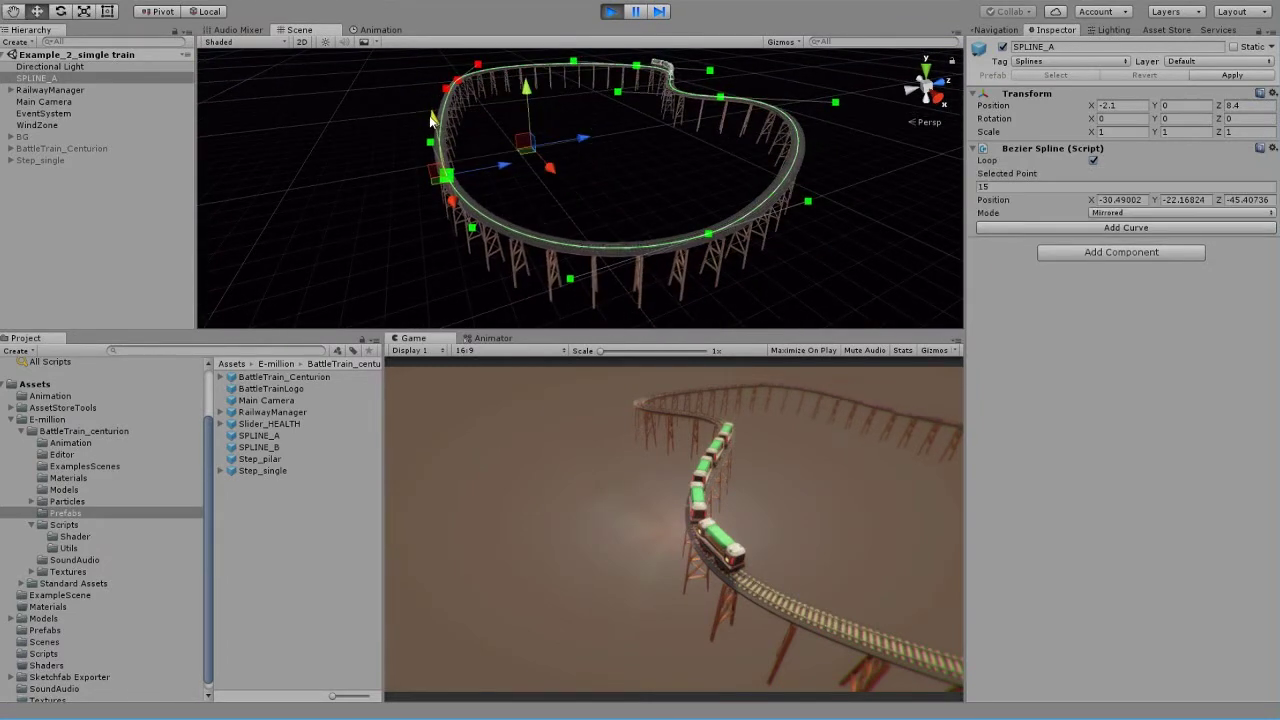
pyautogui.keyDown('alt'); pyautogui.moveTo(776, 120); pyautogui.dragTo(536, 261); pyautogui.keyUp('alt')
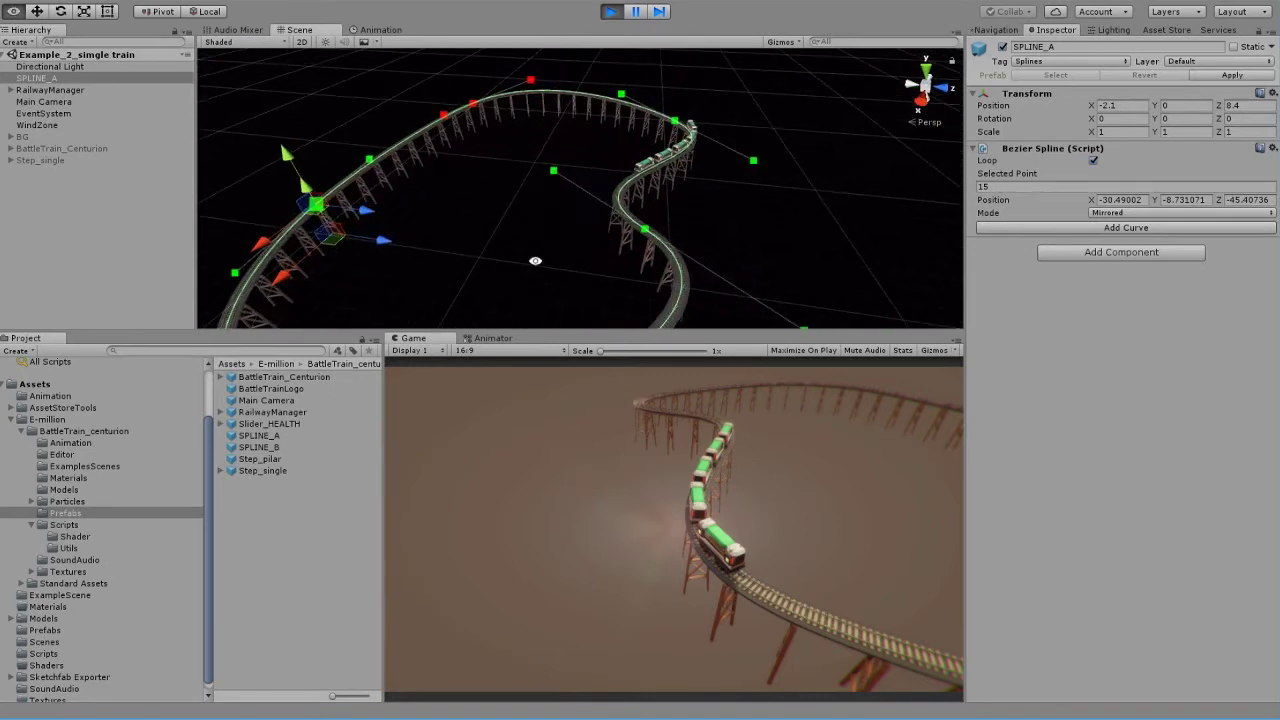
pyautogui.click(676, 123)
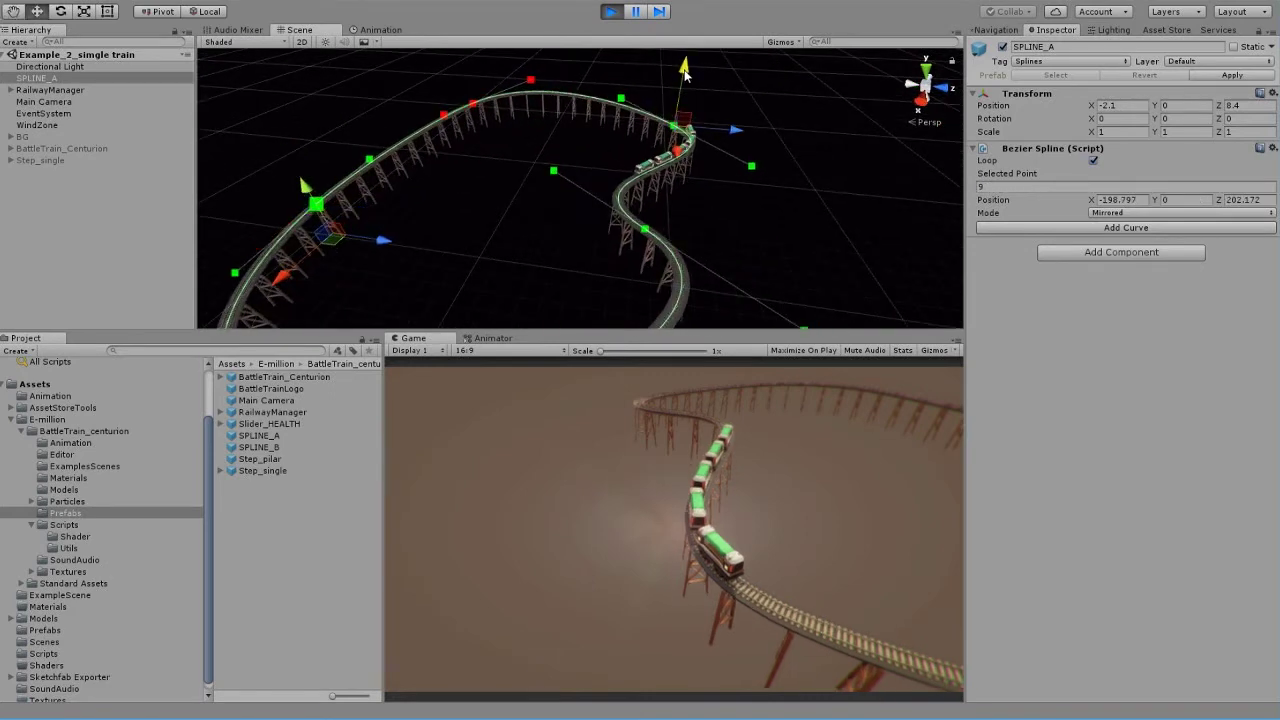
pyautogui.moveTo(687, 58); pyautogui.dragTo(486, 214)
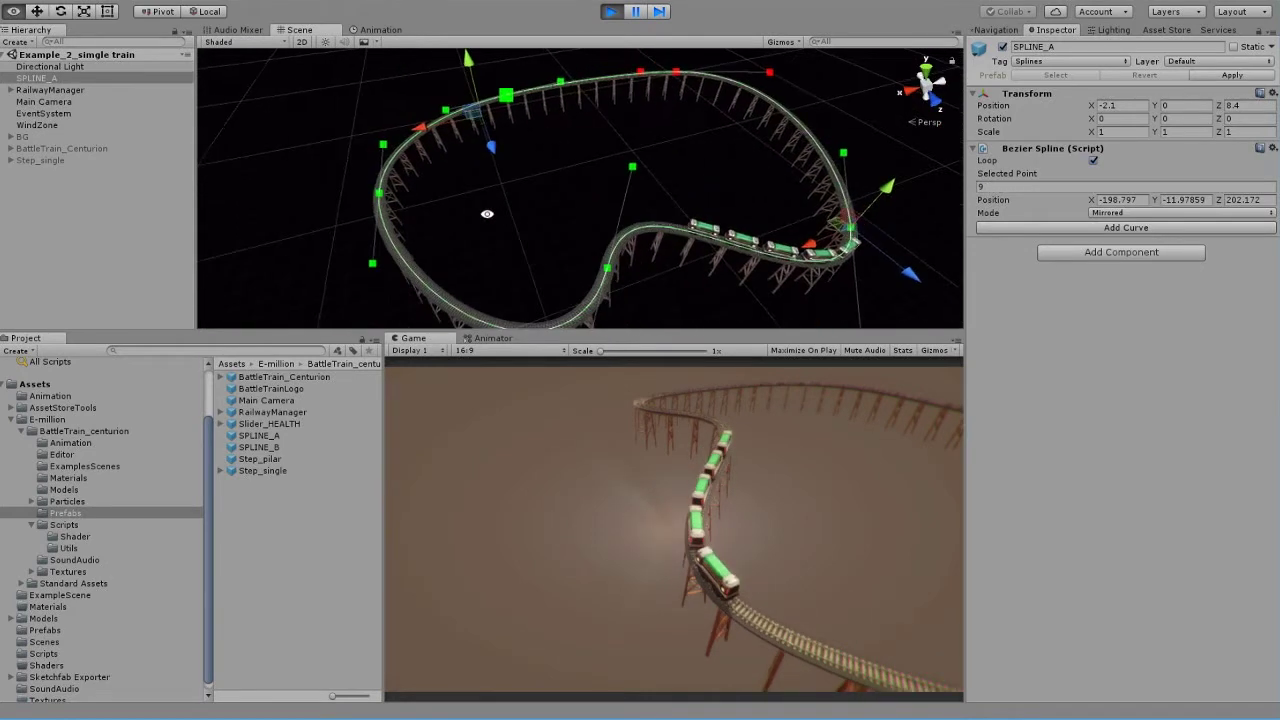
# Copy SPLINE_A's Bezier Spline component and move its control point 8 to about X -116, Z 206
pyautogui.moveTo(597, 194); pyautogui.dragTo(467, 133, button='middle')
pyautogui.click(607, 243)
pyautogui.moveTo(609, 244)
pyautogui.keyDown('alt'); pyautogui.mouseDown()
pyautogui.moveTo(655, 246)
pyautogui.moveTo(537, 219)
pyautogui.moveTo(573, 224)
pyautogui.moveTo(597, 260)
pyautogui.mouseUp(); pyautogui.keyUp('alt')
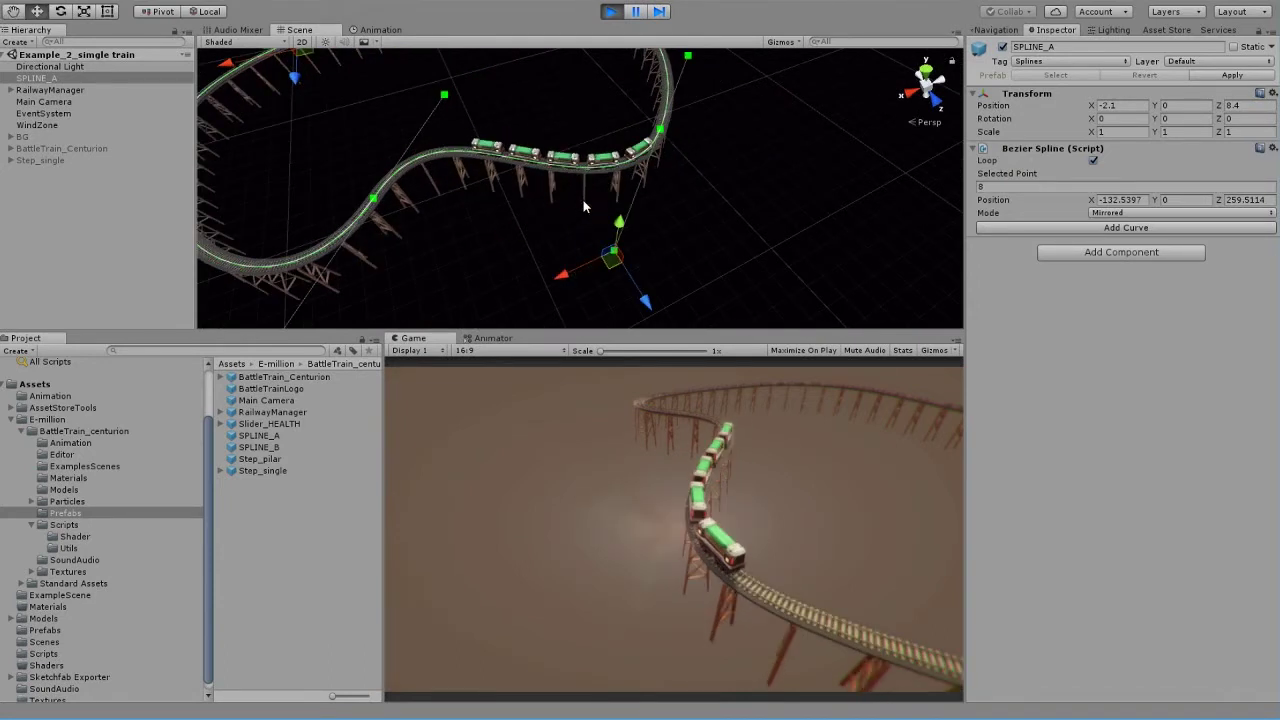
pyautogui.moveTo(591, 175); pyautogui.dragTo(634, 220, button='middle')
pyautogui.rightClick(1082, 145)
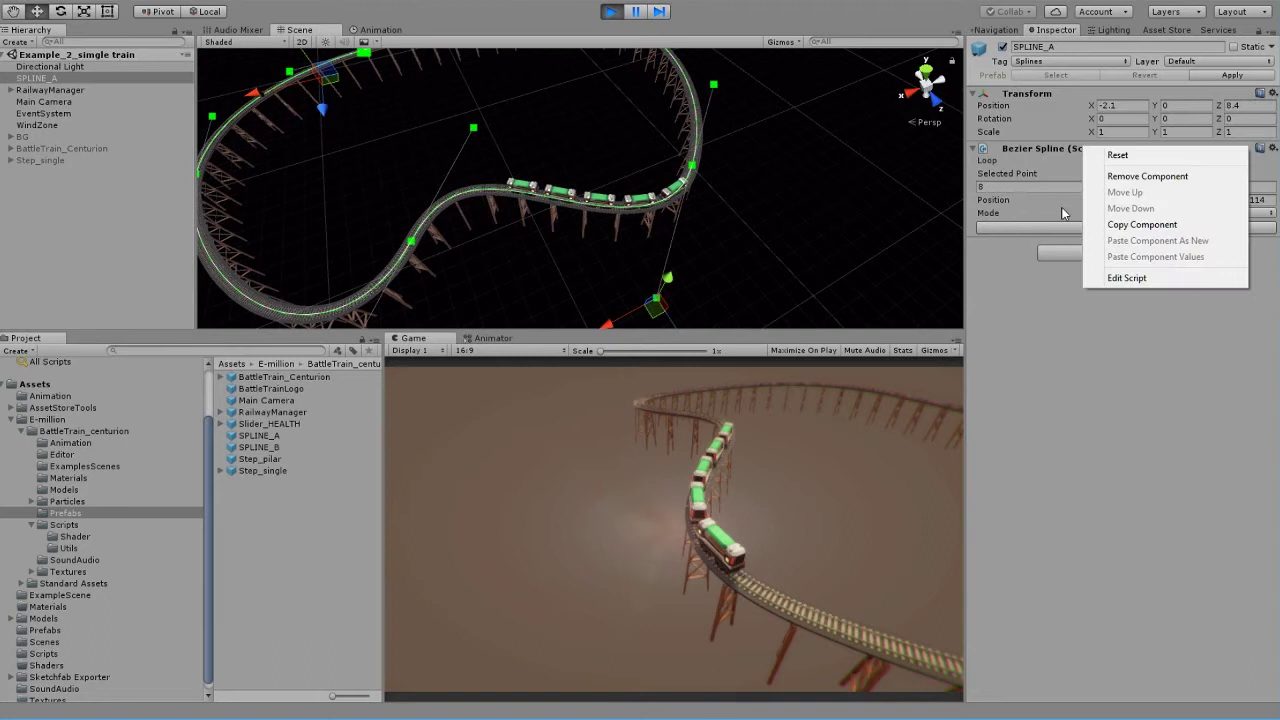
pyautogui.click(1140, 226)
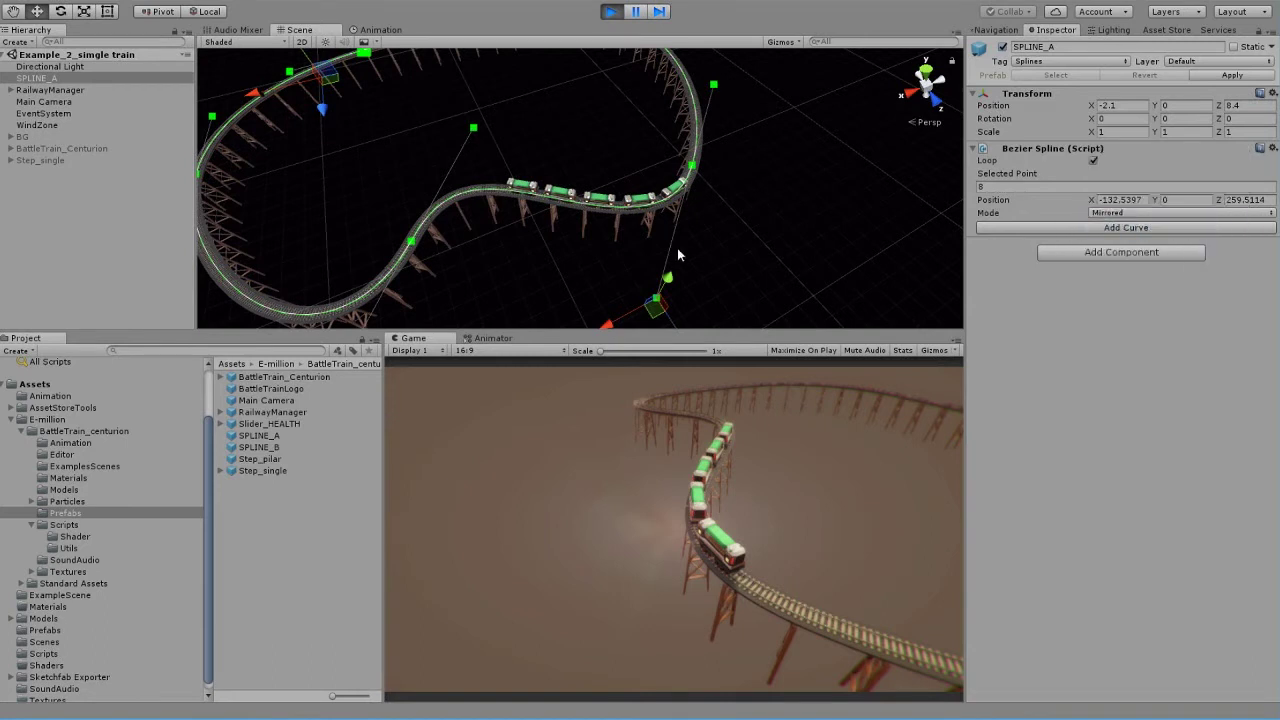
pyautogui.moveTo(658, 307); pyautogui.dragTo(573, 243)
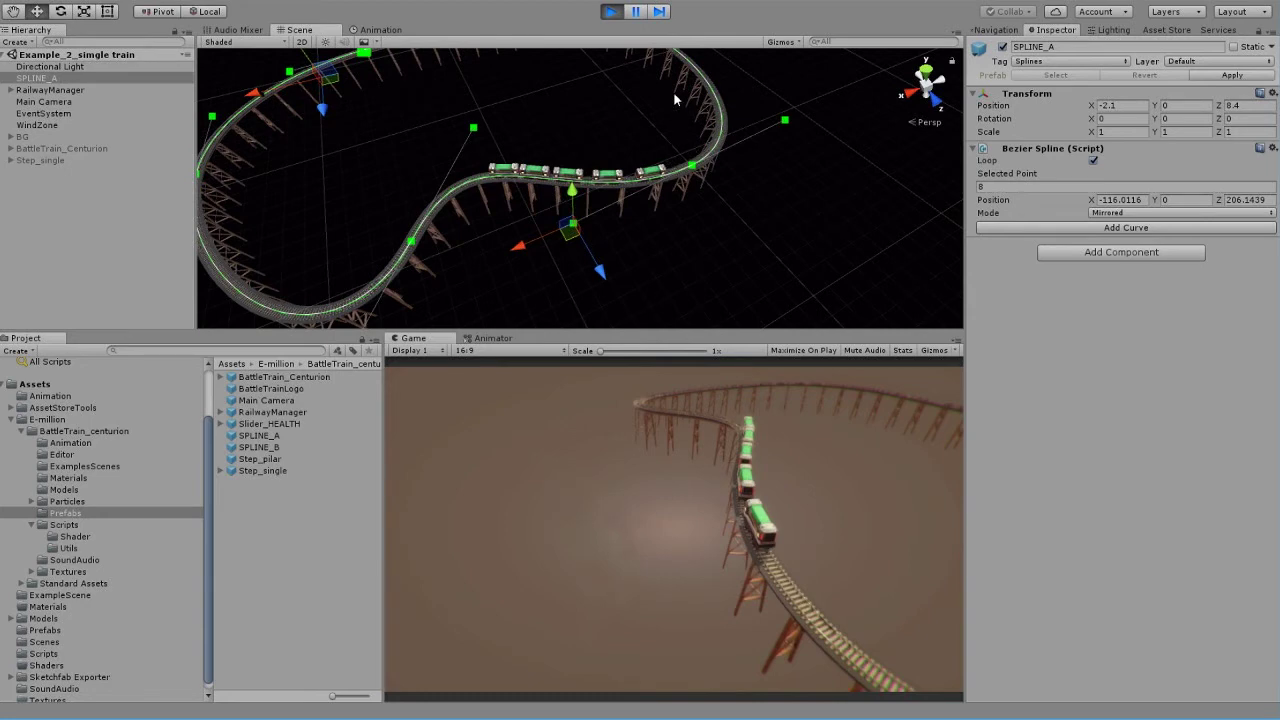
# Stop the scene and paste the copied component values onto SPLINE_A's Bezier Spline
pyautogui.click(609, 11)
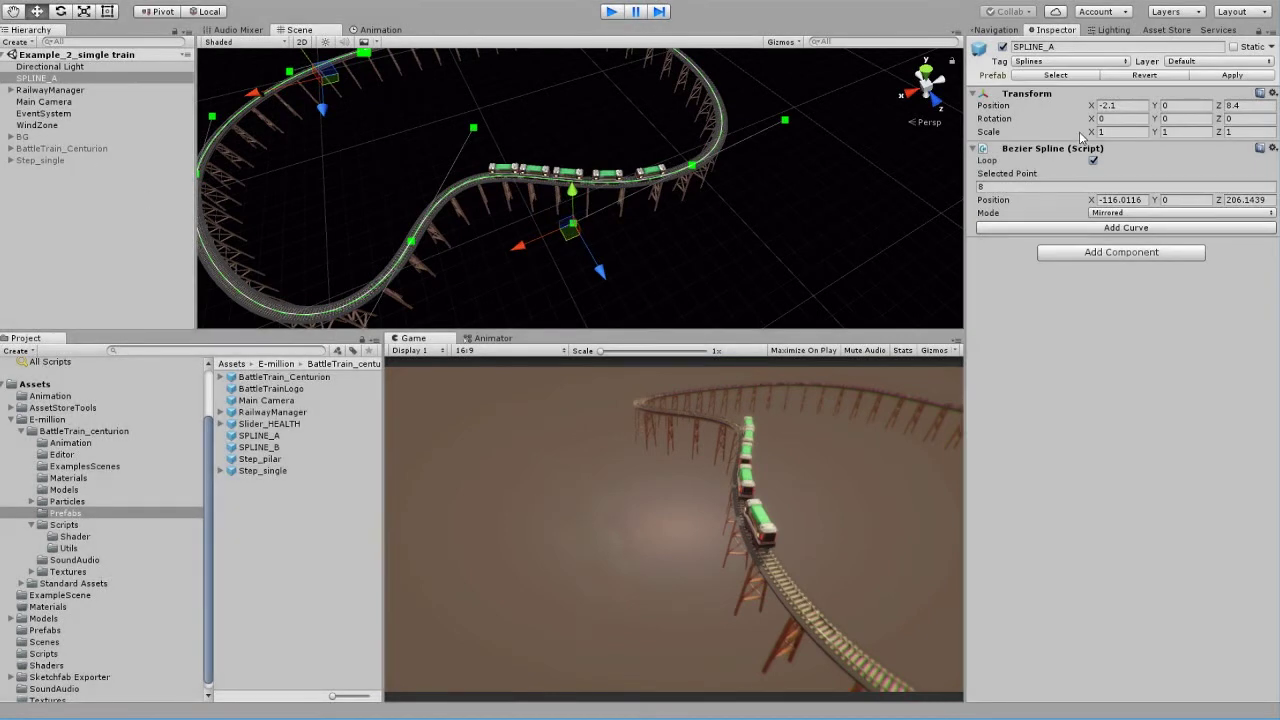
pyautogui.rightClick(1076, 150)
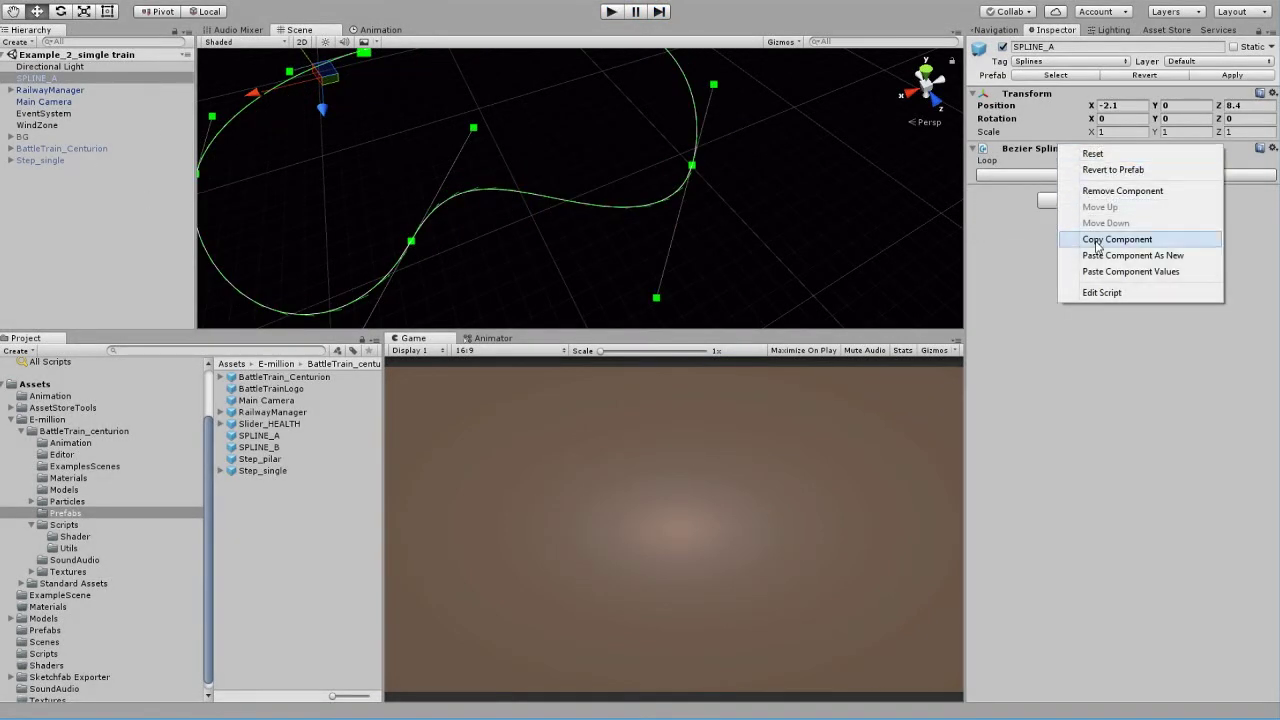
pyautogui.click(1145, 272)
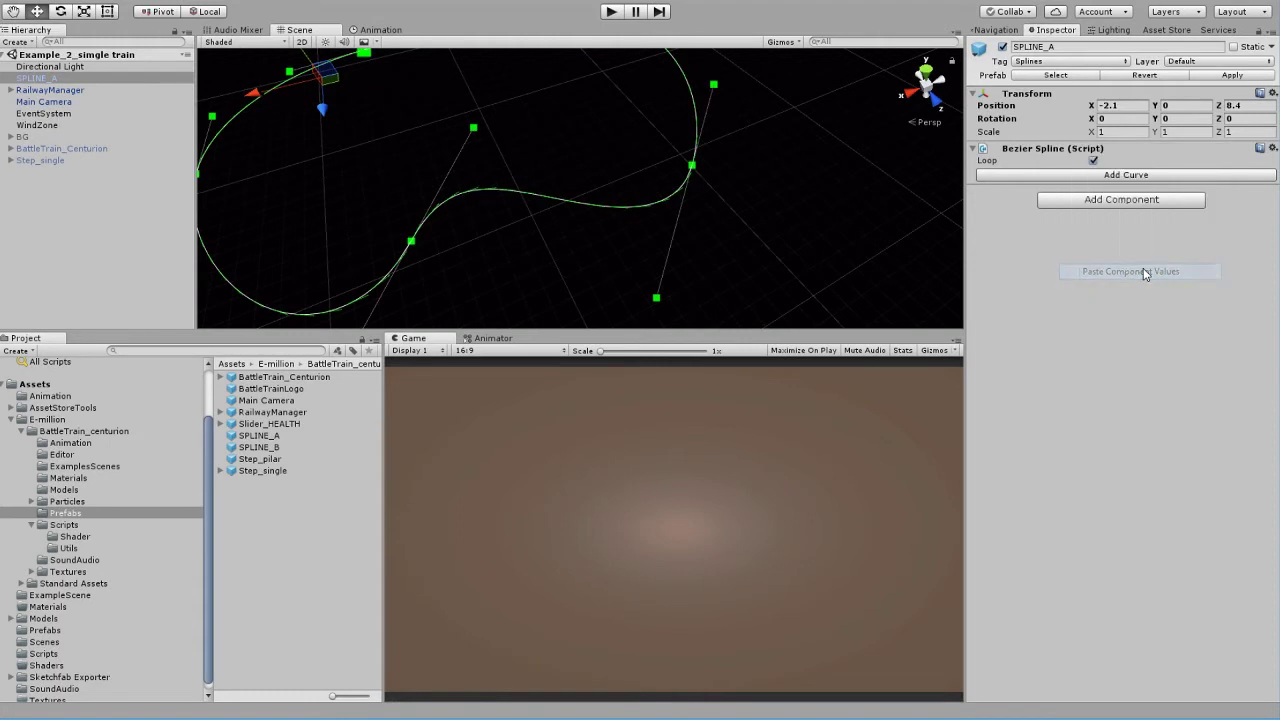
# Run the scene again and move SPLINE_A's control point 8 to about X -155, Z 203
pyautogui.click(611, 11)
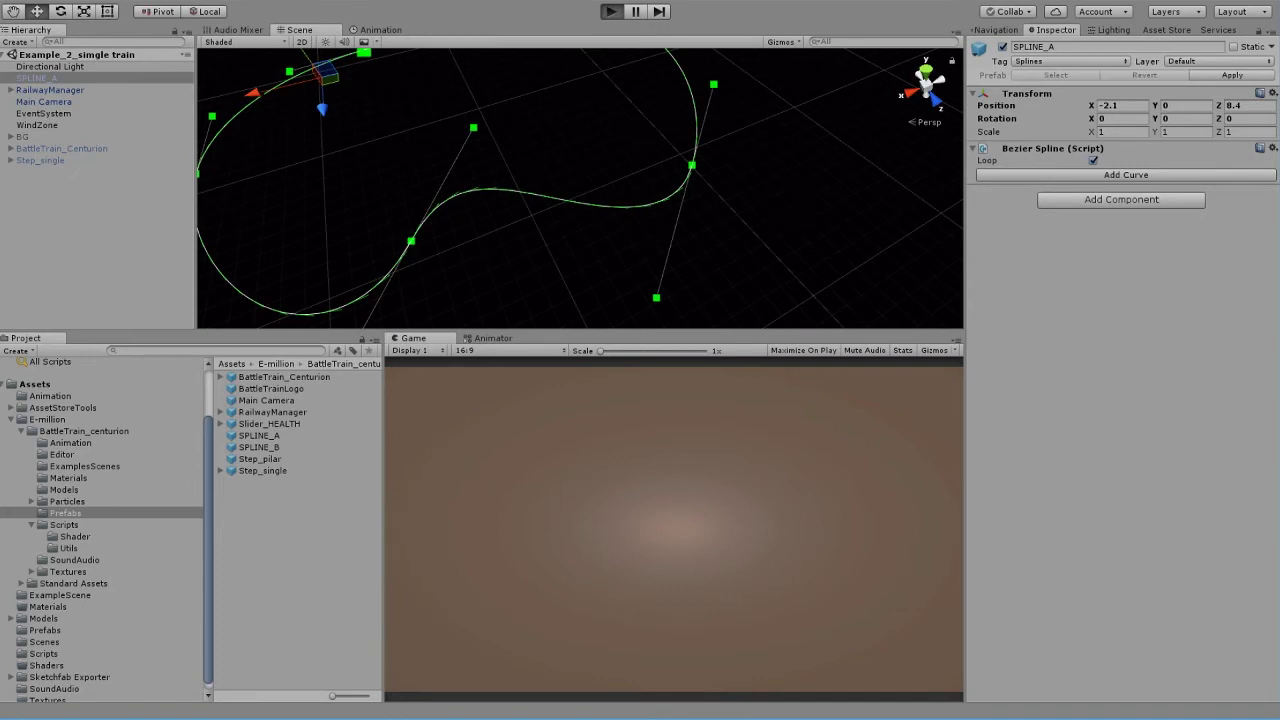
pyautogui.click(656, 298)
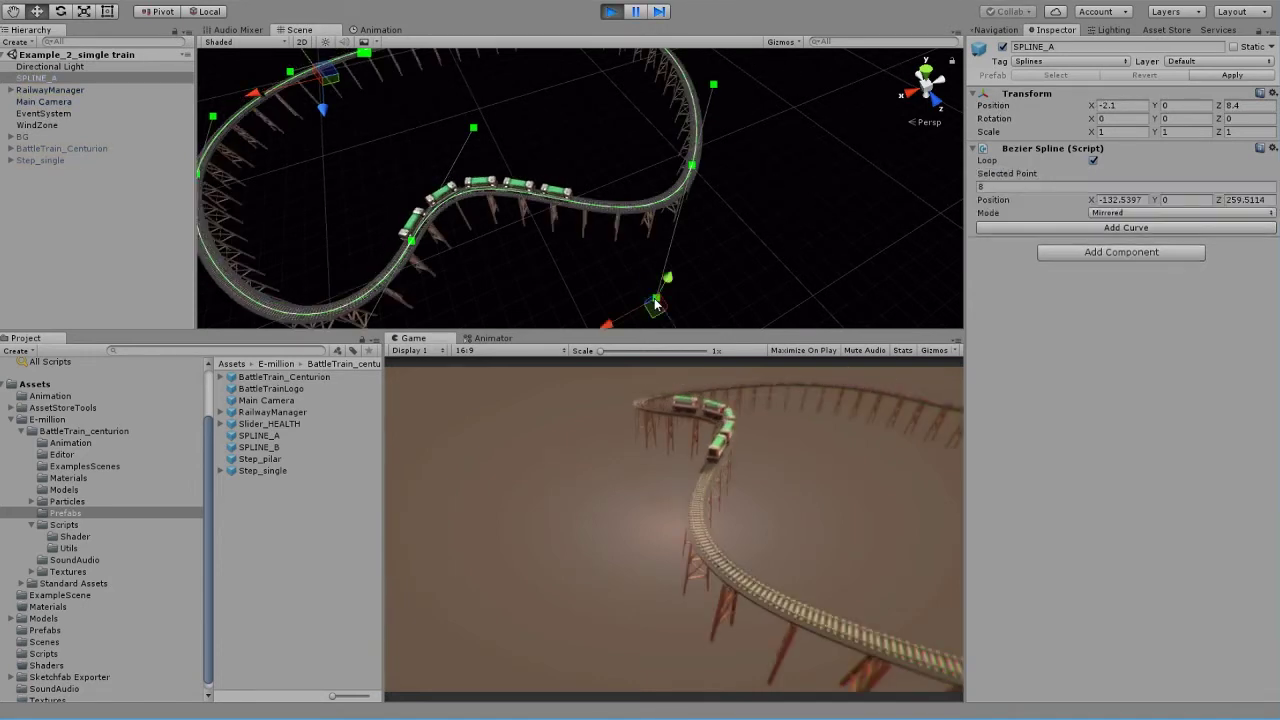
pyautogui.scroll(-5, 655, 299)
pyautogui.moveTo(600, 260); pyautogui.dragTo(592, 199)
pyautogui.moveTo(499, 214); pyautogui.dragTo(540, 207)
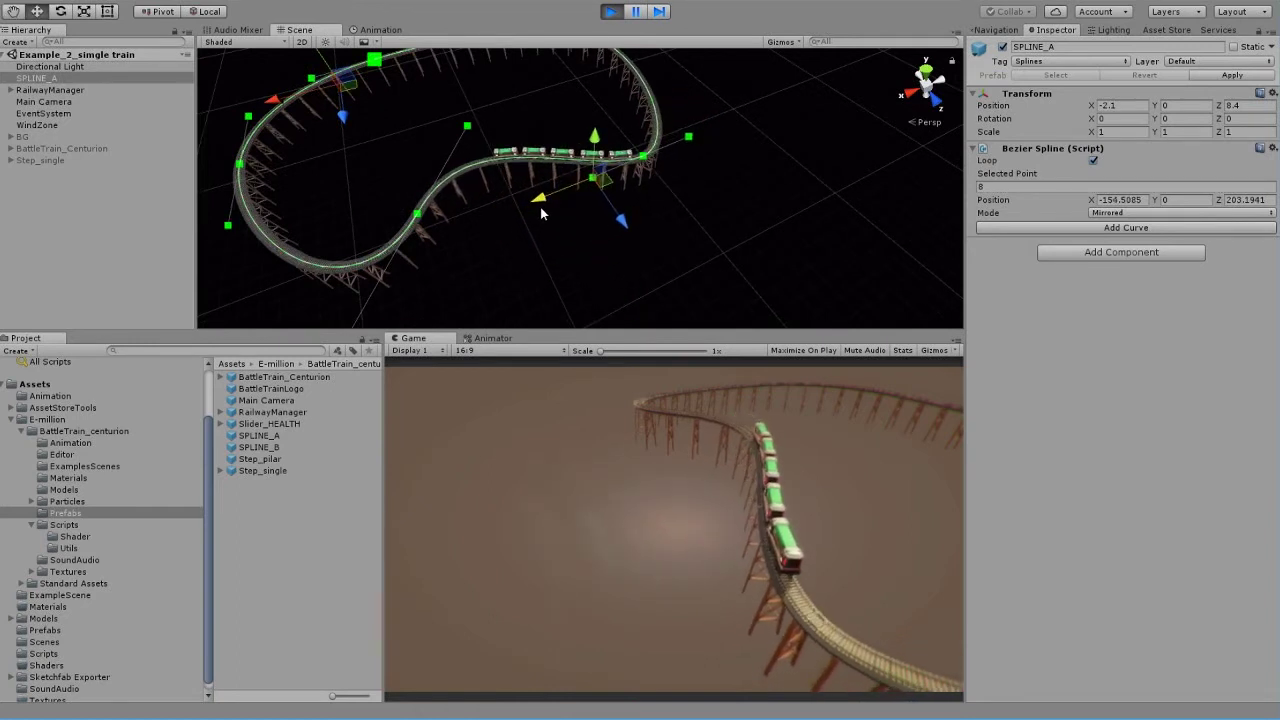
# Carry the reshaped Bezier Spline out of play mode by copying the component, stopping the scene, and pasting its values
pyautogui.rightClick(1111, 150)
pyautogui.click(1177, 224)
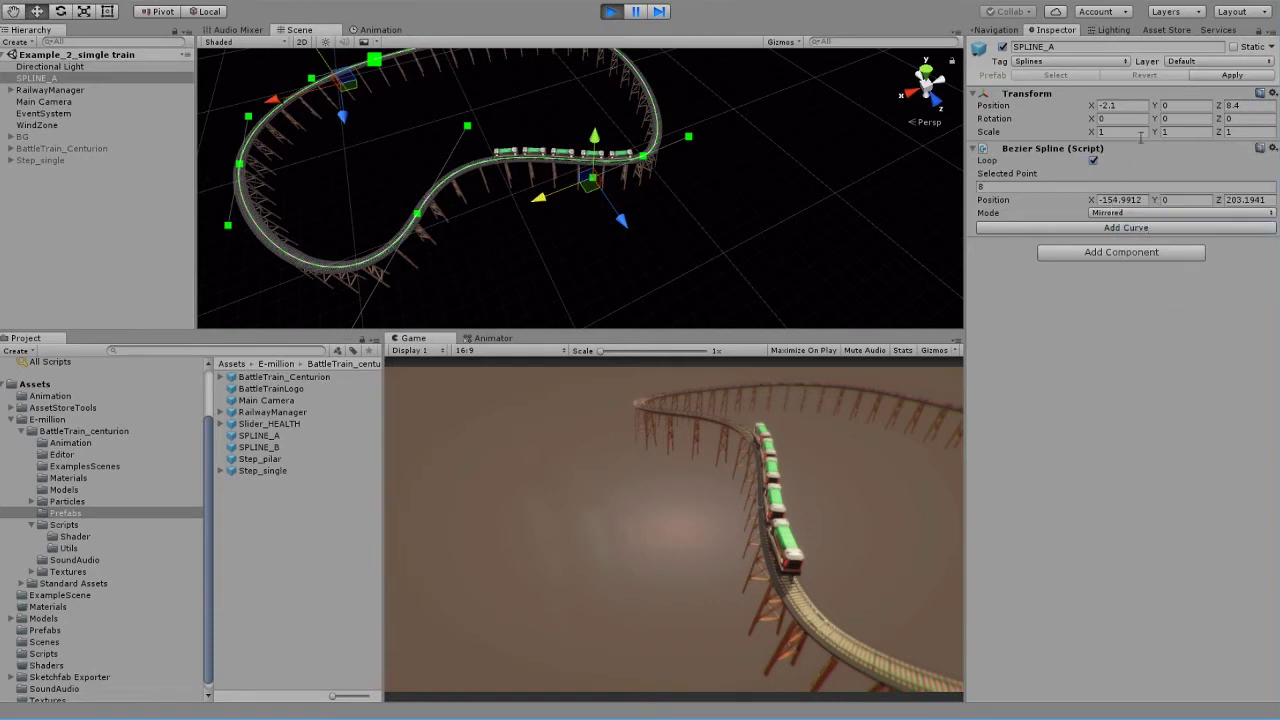
pyautogui.click(611, 12)
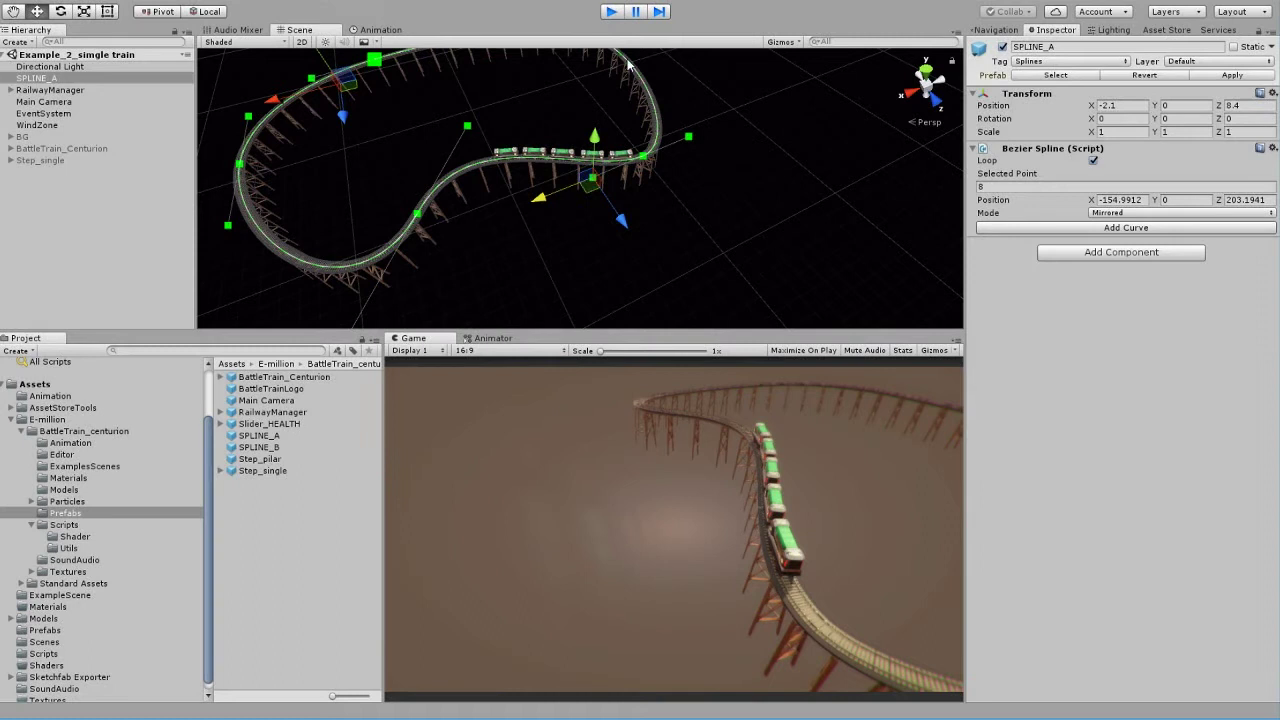
pyautogui.rightClick(1111, 151)
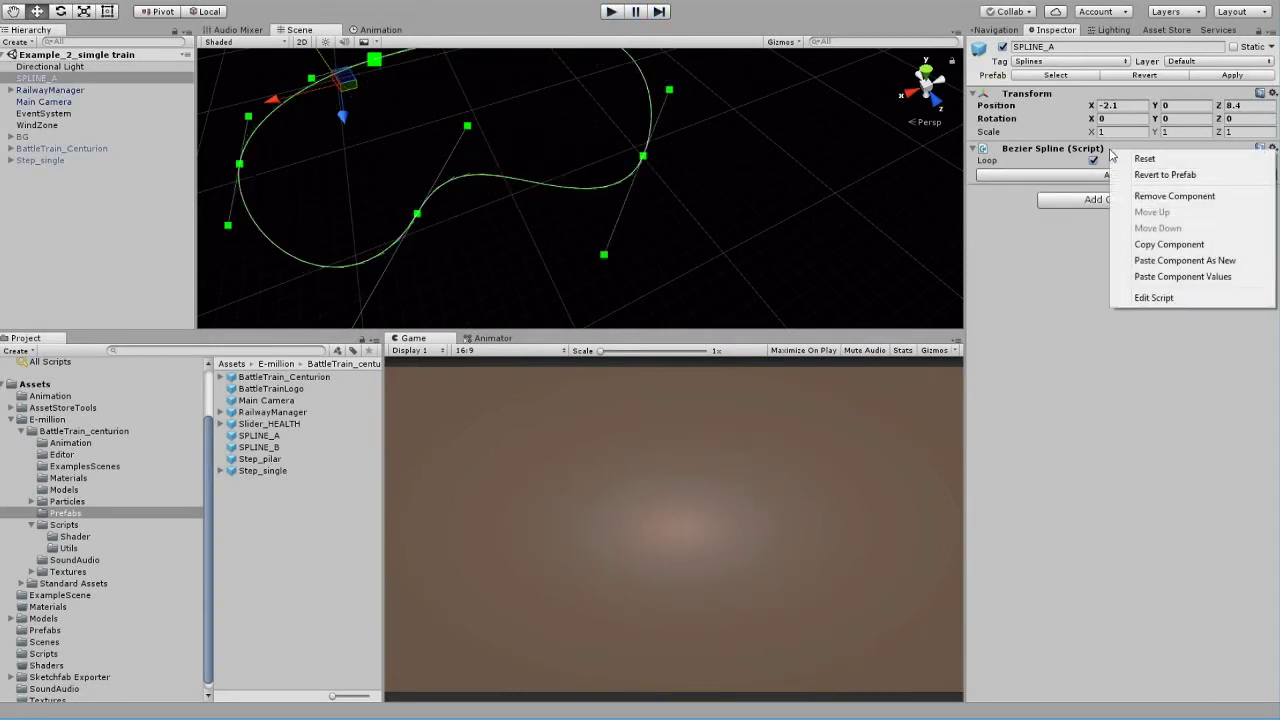
pyautogui.click(1215, 279)
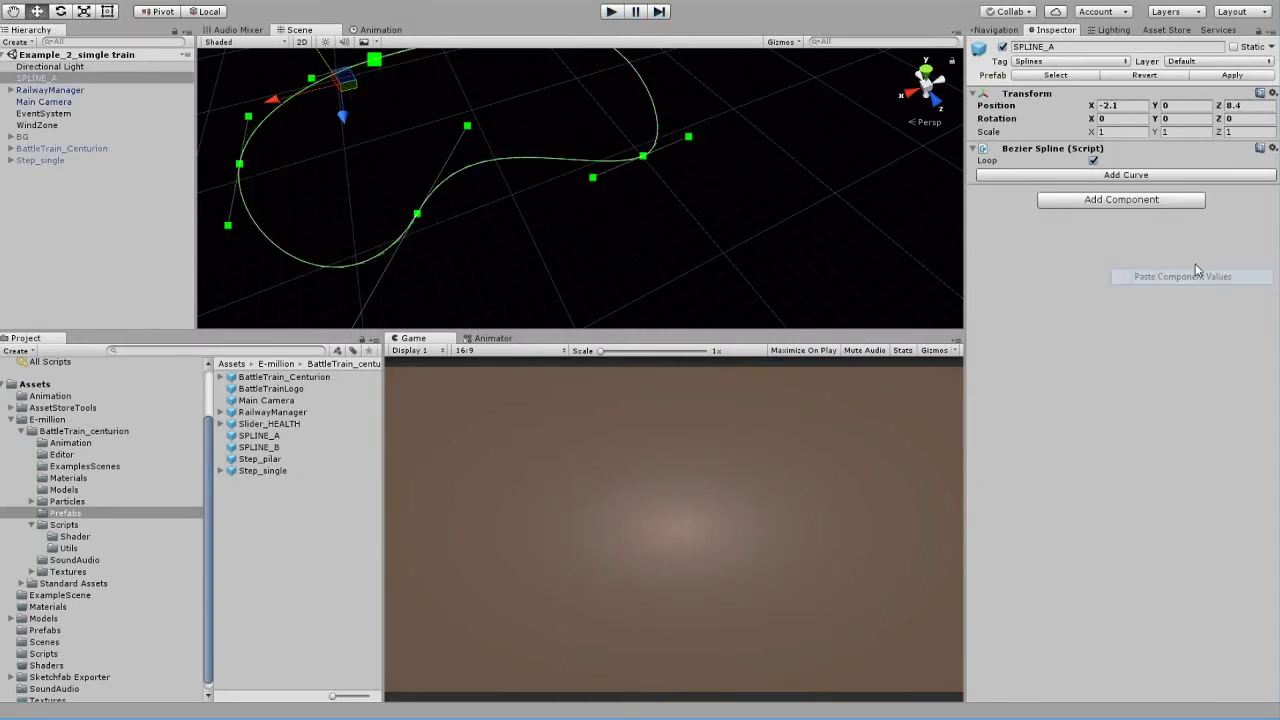
# Reset SPLINE_A's Bezier Spline component to its default curve
pyautogui.keyDown('alt'); pyautogui.moveTo(543, 167); pyautogui.dragTo(734, 211); pyautogui.keyUp('alt')
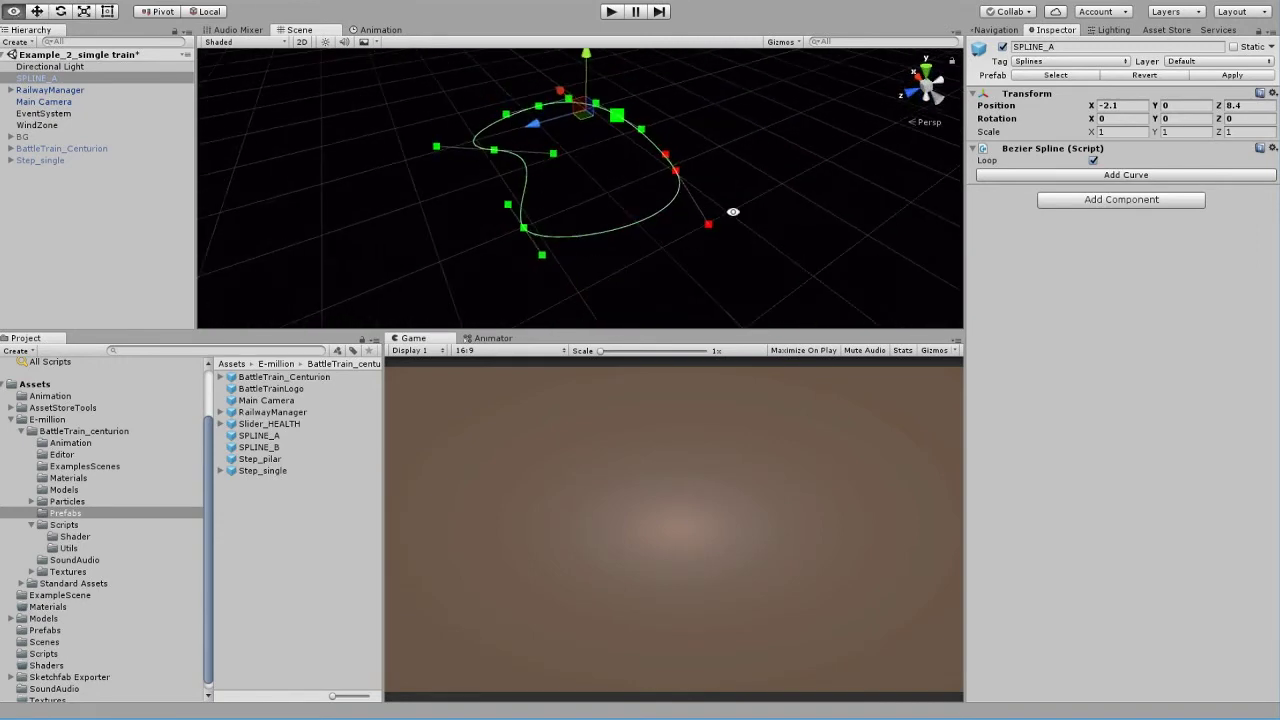
pyautogui.keyDown('alt'); pyautogui.moveTo(517, 153); pyautogui.dragTo(740, 218); pyautogui.keyUp('alt')
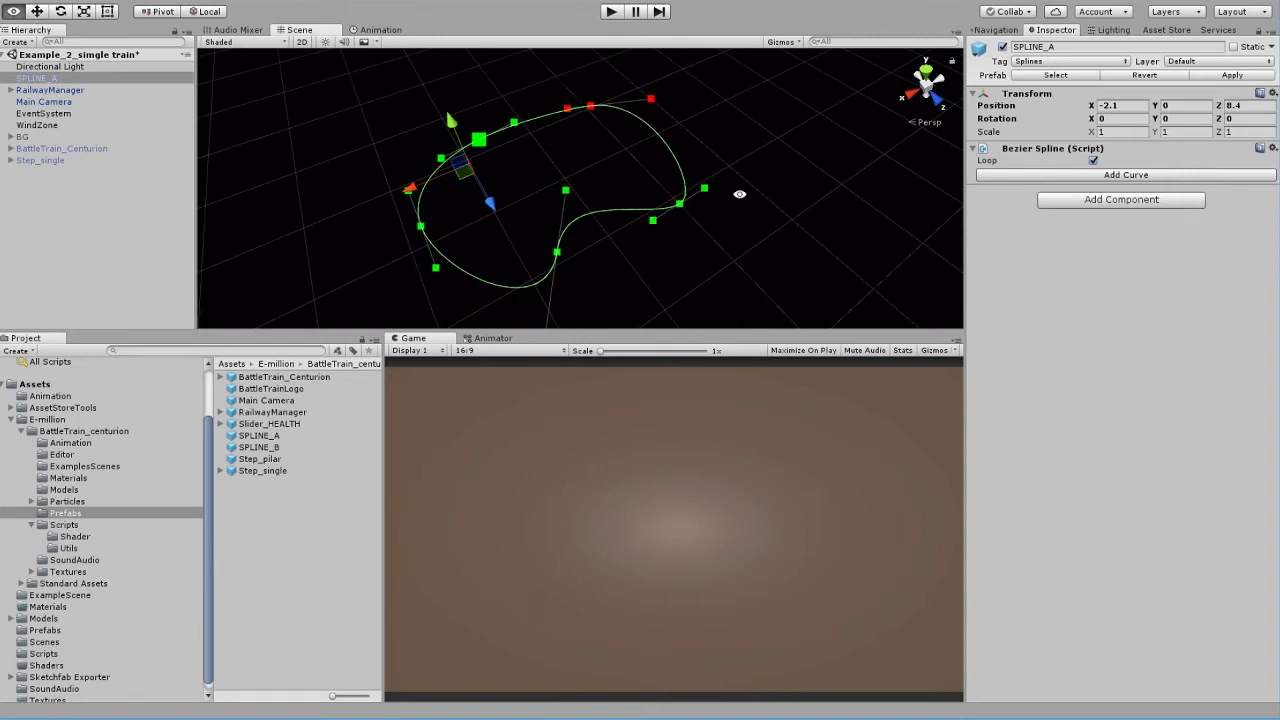
pyautogui.moveTo(674, 203); pyautogui.dragTo(645, 201, button='middle')
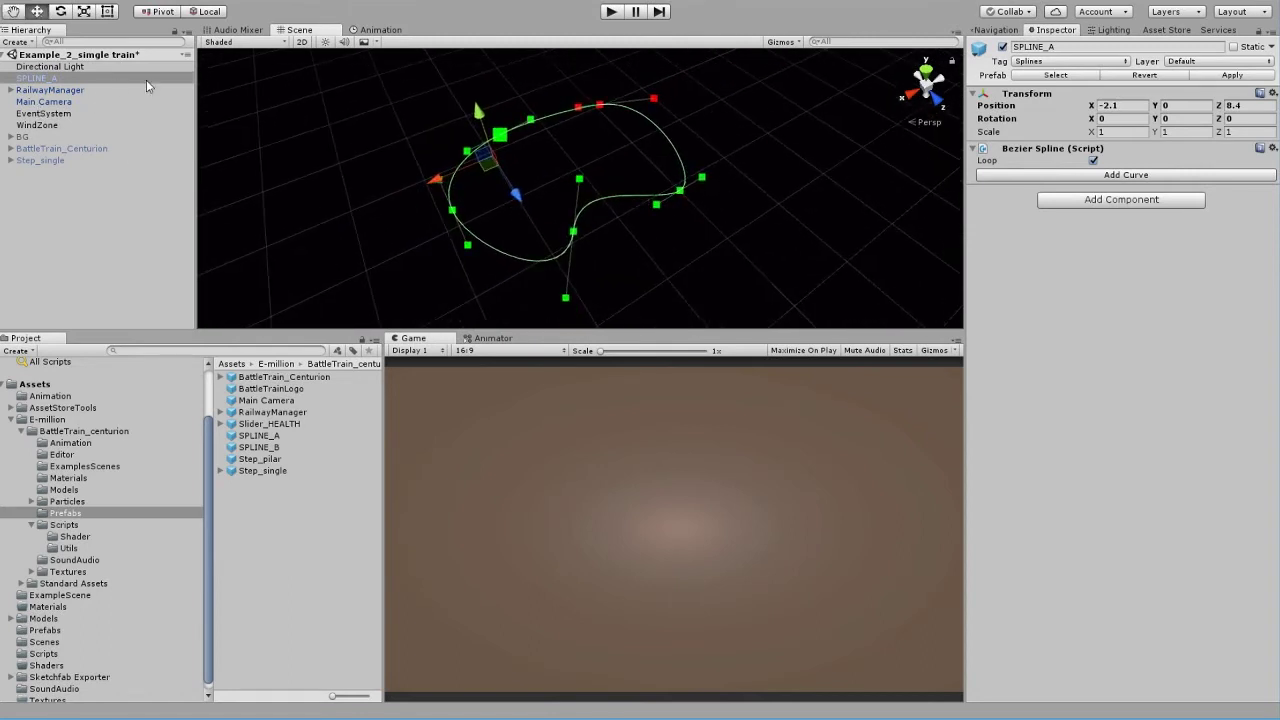
pyautogui.scroll(2, 602, 151)
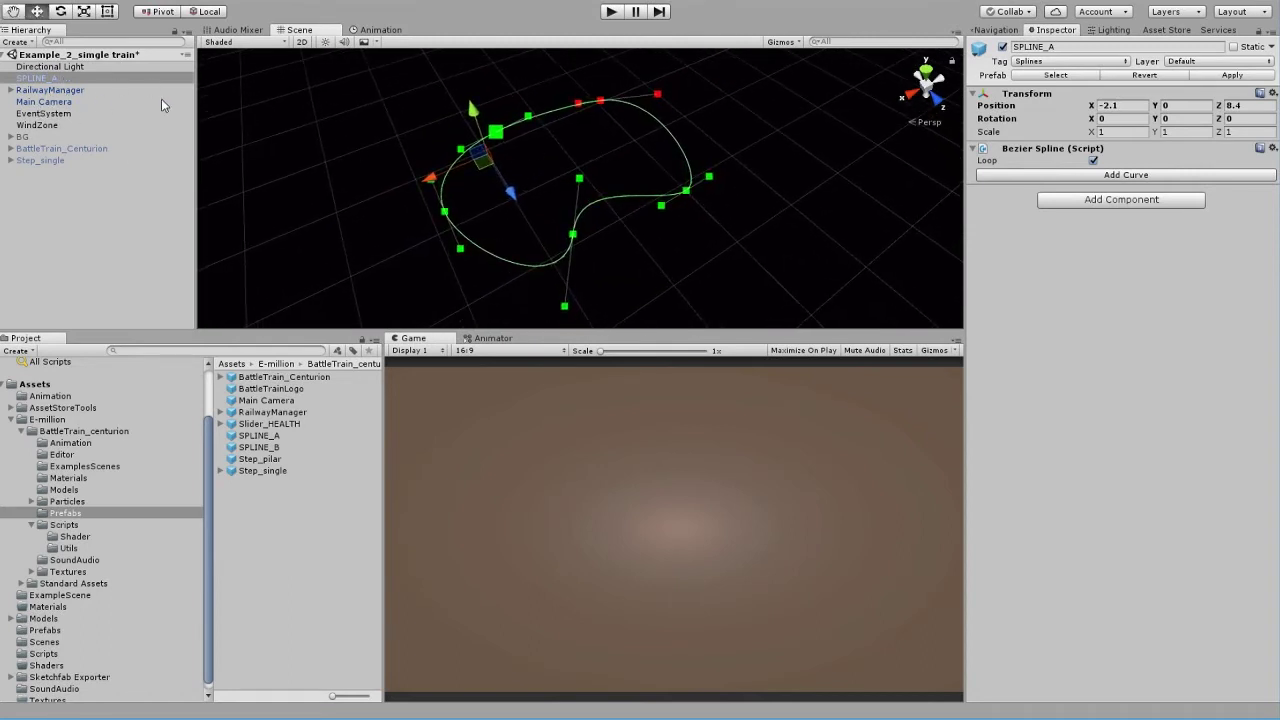
pyautogui.keyDown('alt'); pyautogui.moveTo(785, 165); pyautogui.dragTo(532, 149); pyautogui.keyUp('alt')
pyautogui.rightClick(1099, 154)
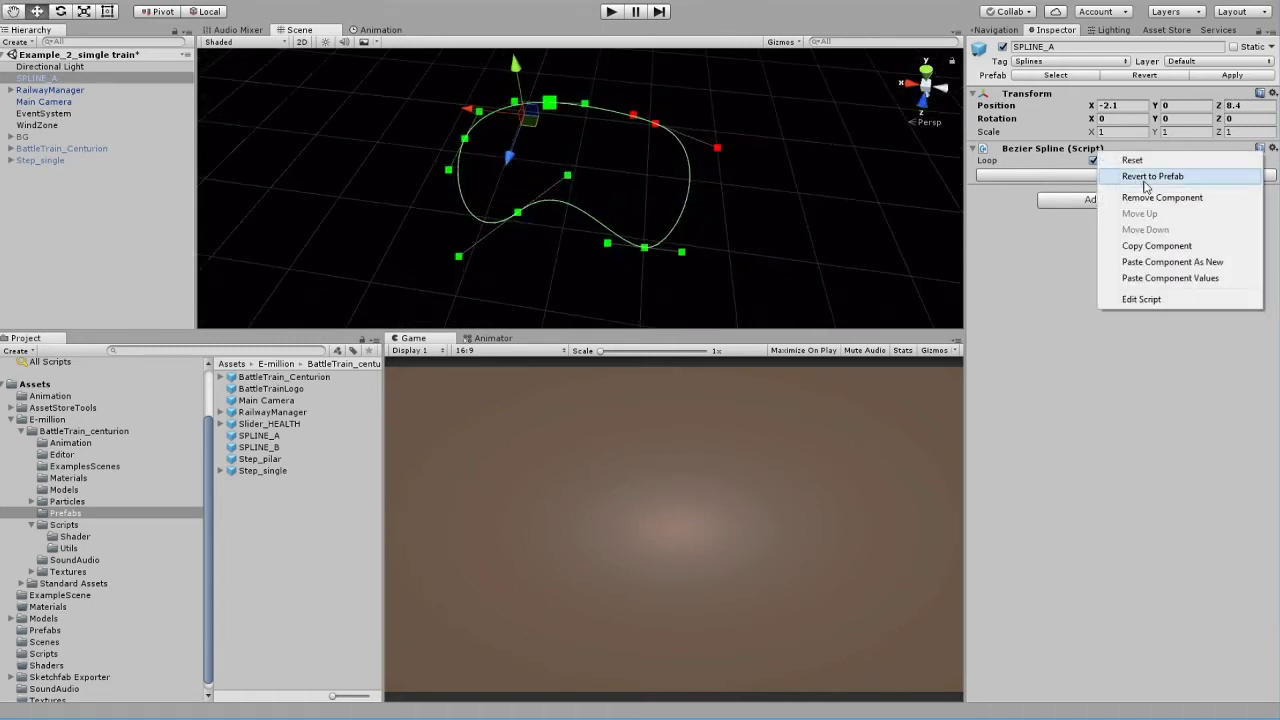
pyautogui.click(1128, 158)
# Scale the SPLINE_A object up uniformly to about 6.65
pyautogui.keyDown('alt'); pyautogui.moveTo(553, 235); pyautogui.dragTo(1025, 245); pyautogui.keyUp('alt')
pyautogui.keyDown('alt'); pyautogui.moveTo(720, 190); pyautogui.dragTo(520, 239, button='right'); pyautogui.keyUp('alt')
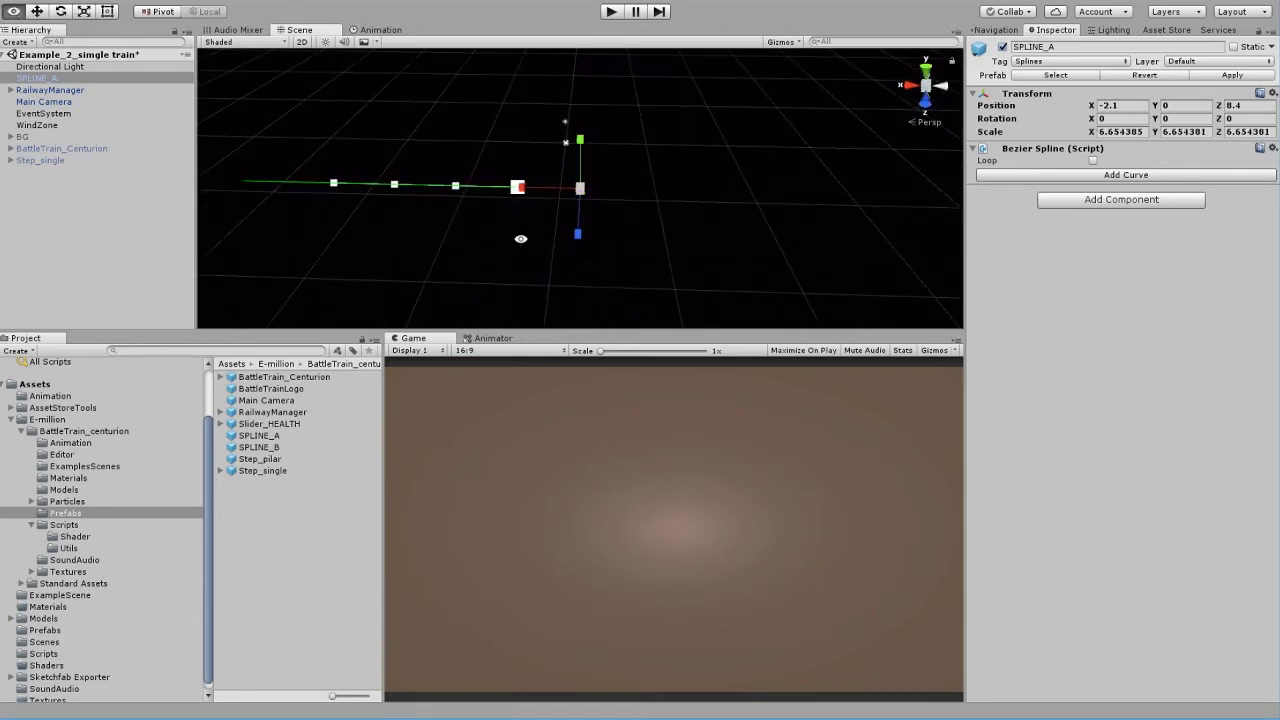
pyautogui.keyDown('alt'); pyautogui.moveTo(633, 201); pyautogui.dragTo(571, 216, button='right'); pyautogui.keyUp('alt')
# Bend the curve by moving its end point 3 to about X 6.3, Z 1.7 and repositioning the adjoining handle
pyautogui.click(365, 186)
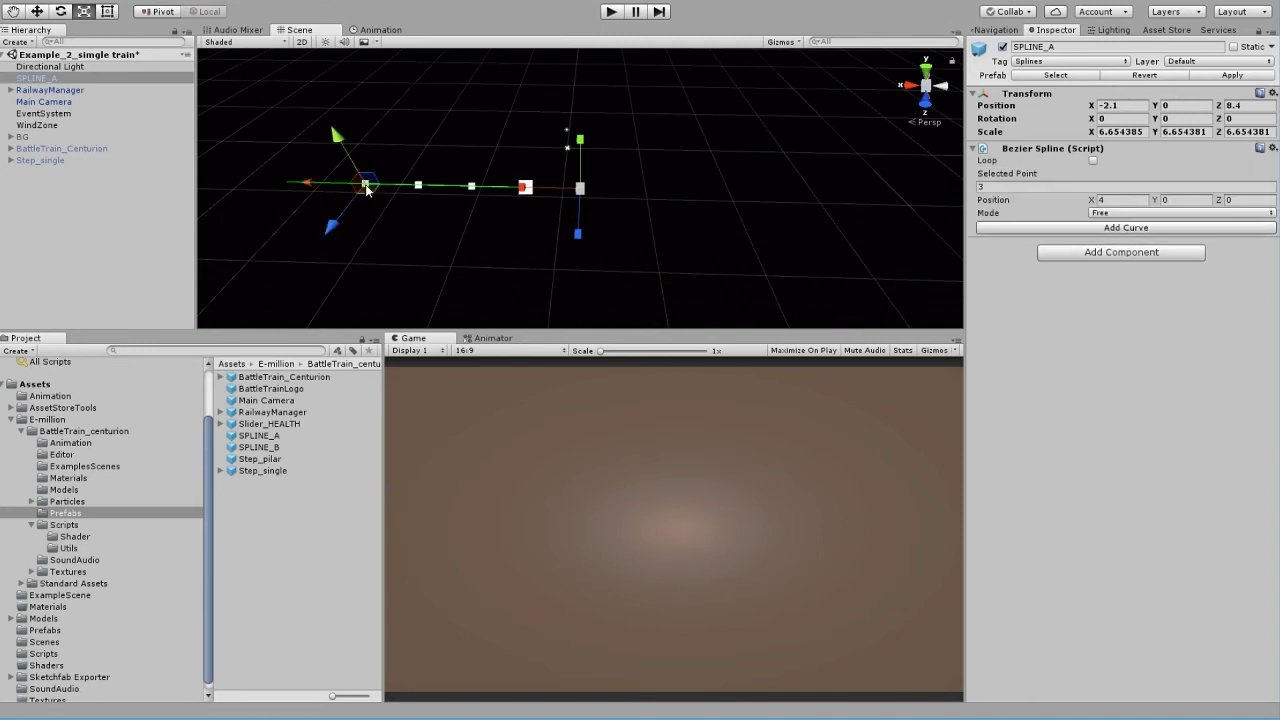
pyautogui.moveTo(379, 193); pyautogui.dragTo(522, 153)
pyautogui.click(511, 204)
pyautogui.click(476, 207)
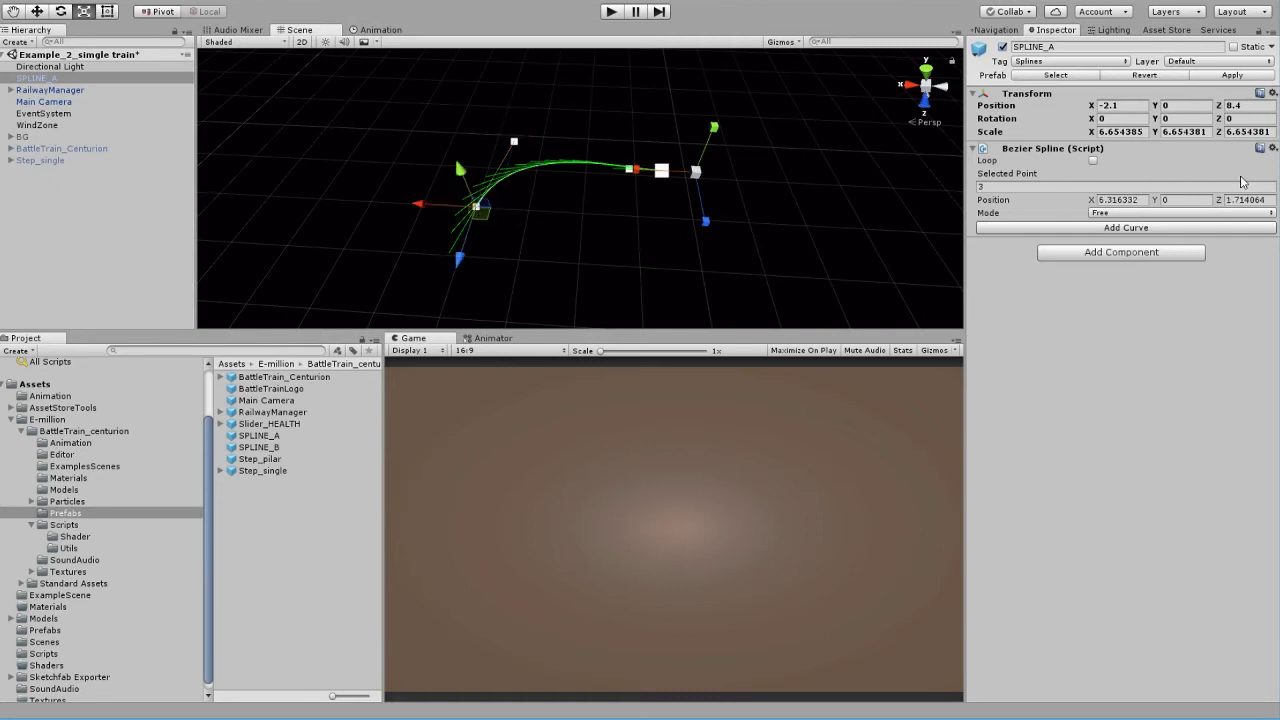
# Add a curve segment to SPLINE_A and move its end point 6 to about X 9.6, Z 5.1
pyautogui.click(1136, 228)
pyautogui.click(373, 202)
pyautogui.moveTo(385, 212); pyautogui.dragTo(302, 333)
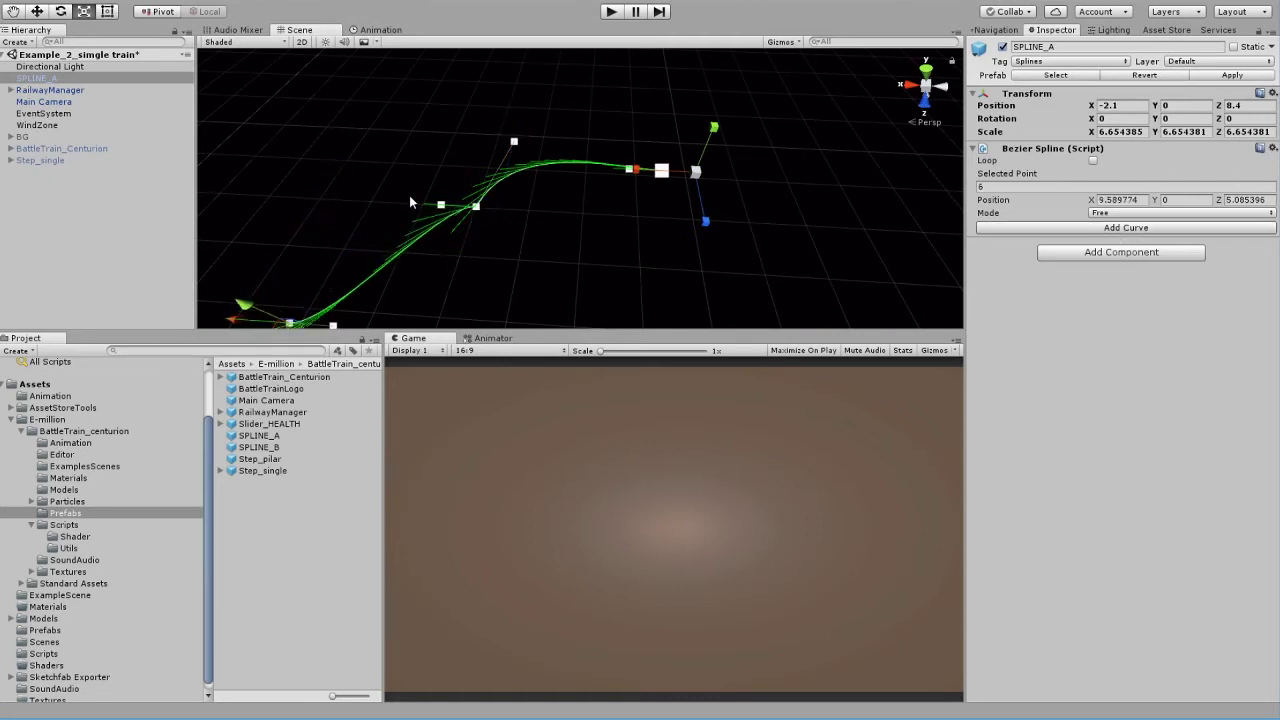
# Try the Aligned mode on handle point 4 of SPLINE_A and switch the point to Mirrored
pyautogui.click(440, 207)
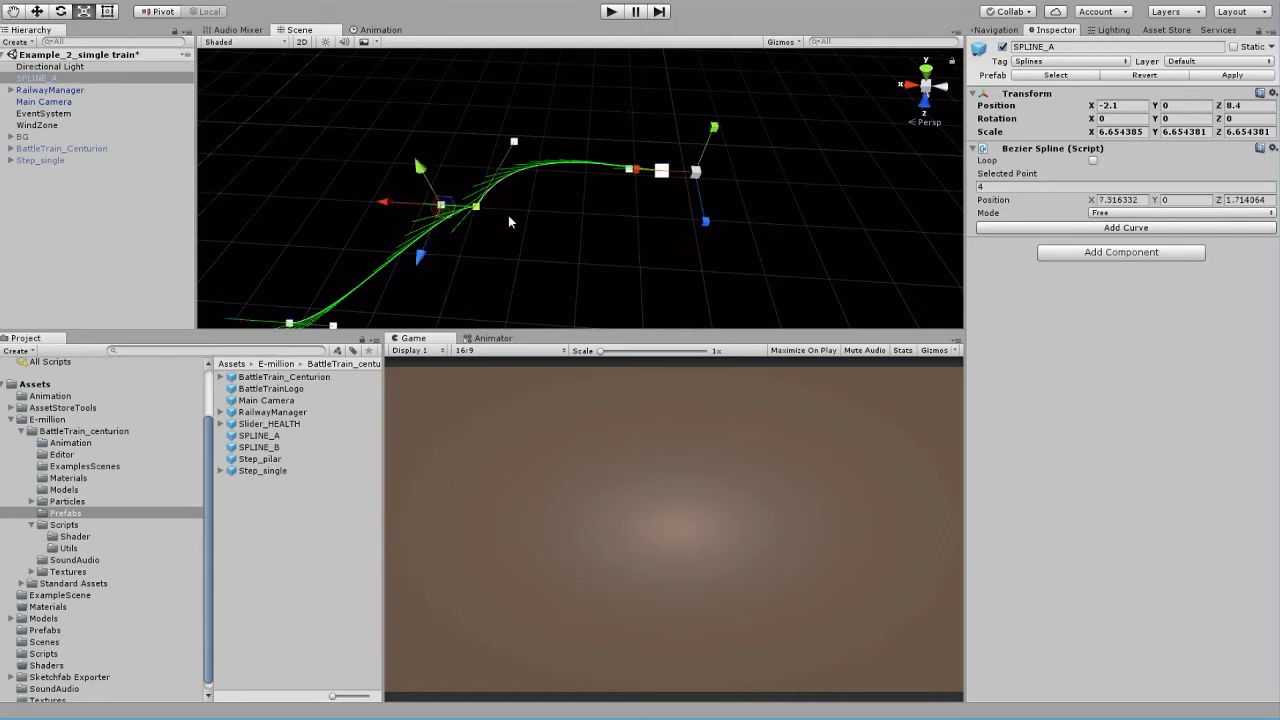
pyautogui.click(1120, 213)
pyautogui.click(1115, 246)
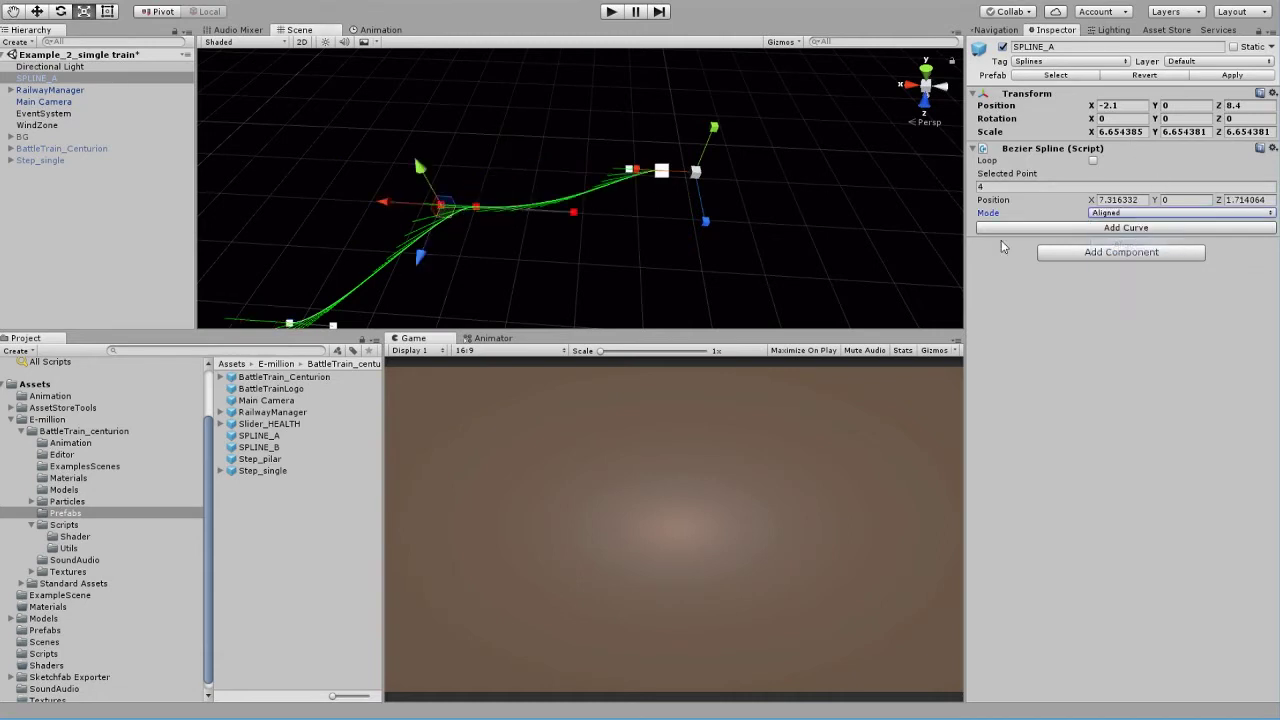
pyautogui.click(1123, 214)
pyautogui.click(1156, 265)
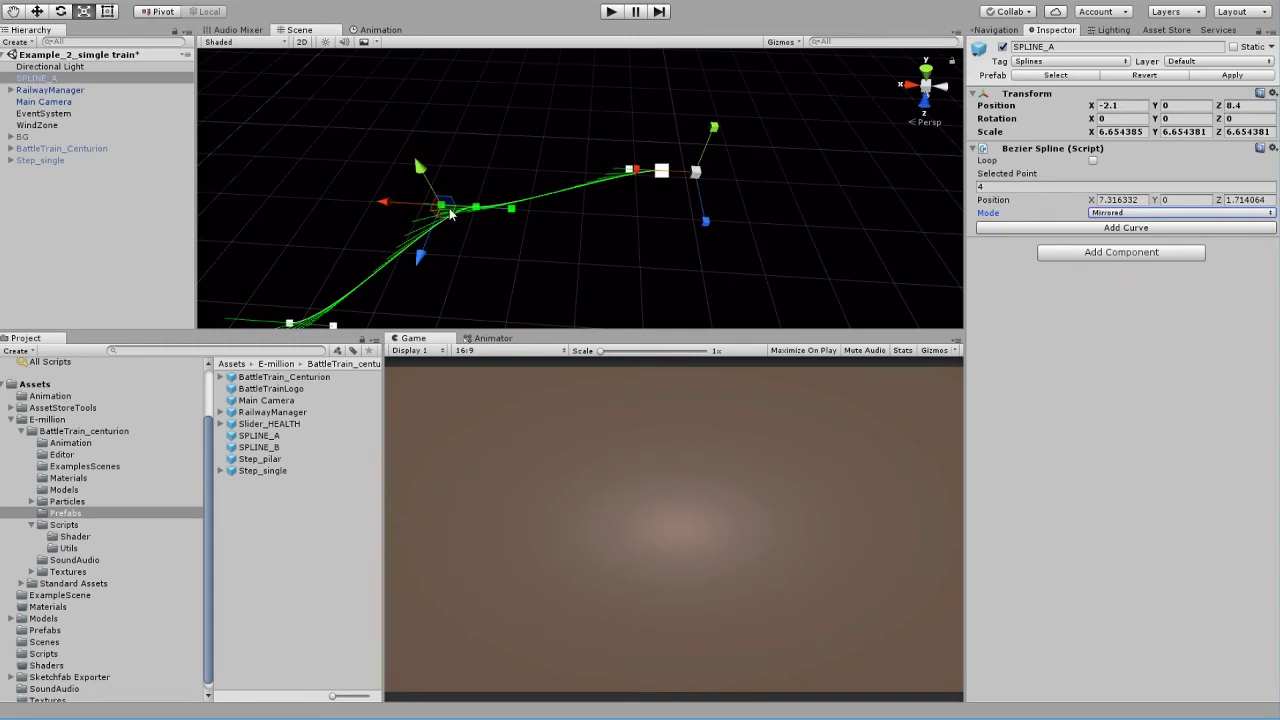
# Move the mirrored handle point 4 of SPLINE_A to about X 9.8, Z 2.1
pyautogui.moveTo(449, 208); pyautogui.dragTo(352, 216)
pyautogui.keyDown('alt'); pyautogui.moveTo(588, 243); pyautogui.dragTo(473, 260, button='right'); pyautogui.keyUp('alt')
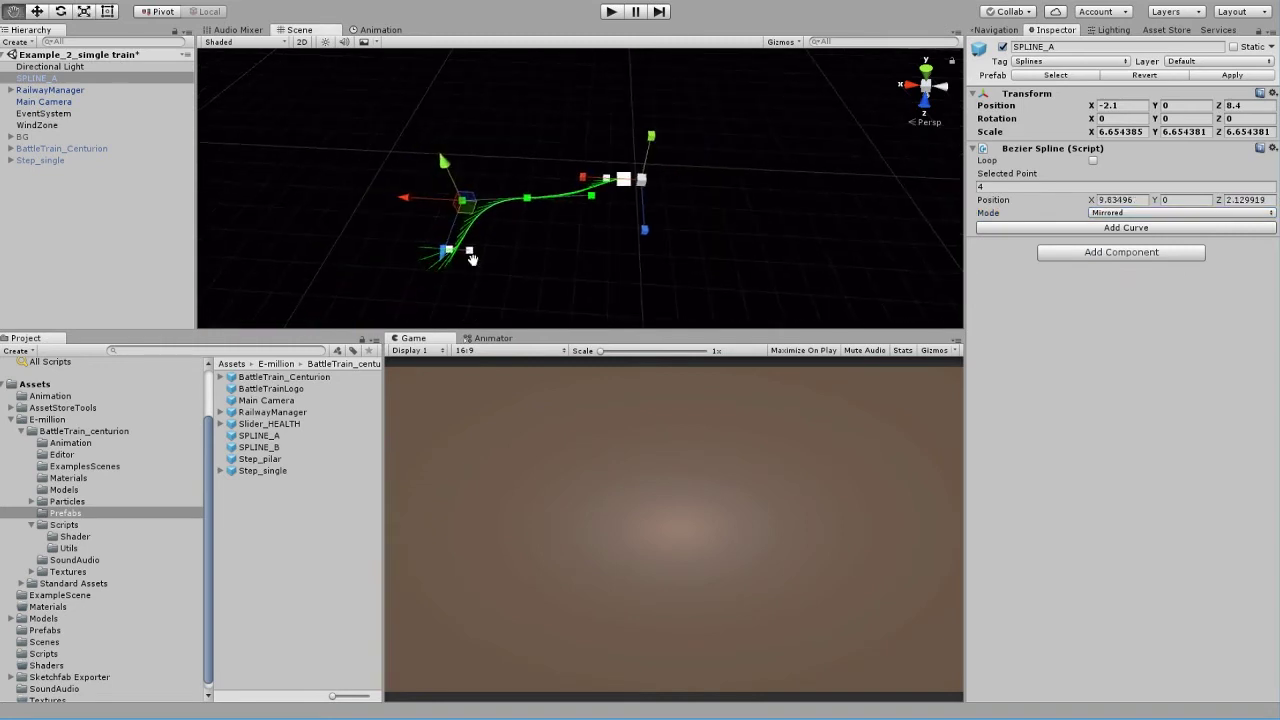
pyautogui.moveTo(473, 260); pyautogui.dragTo(415, 200, button='middle')
pyautogui.keyDown('alt'); pyautogui.moveTo(415, 200); pyautogui.dragTo(377, 257, button='right'); pyautogui.keyUp('alt')
pyautogui.moveTo(465, 190); pyautogui.dragTo(490, 235, button='middle')
pyautogui.press('w')
pyautogui.keyDown('alt'); pyautogui.moveTo(714, 241); pyautogui.dragTo(657, 241); pyautogui.keyUp('alt')
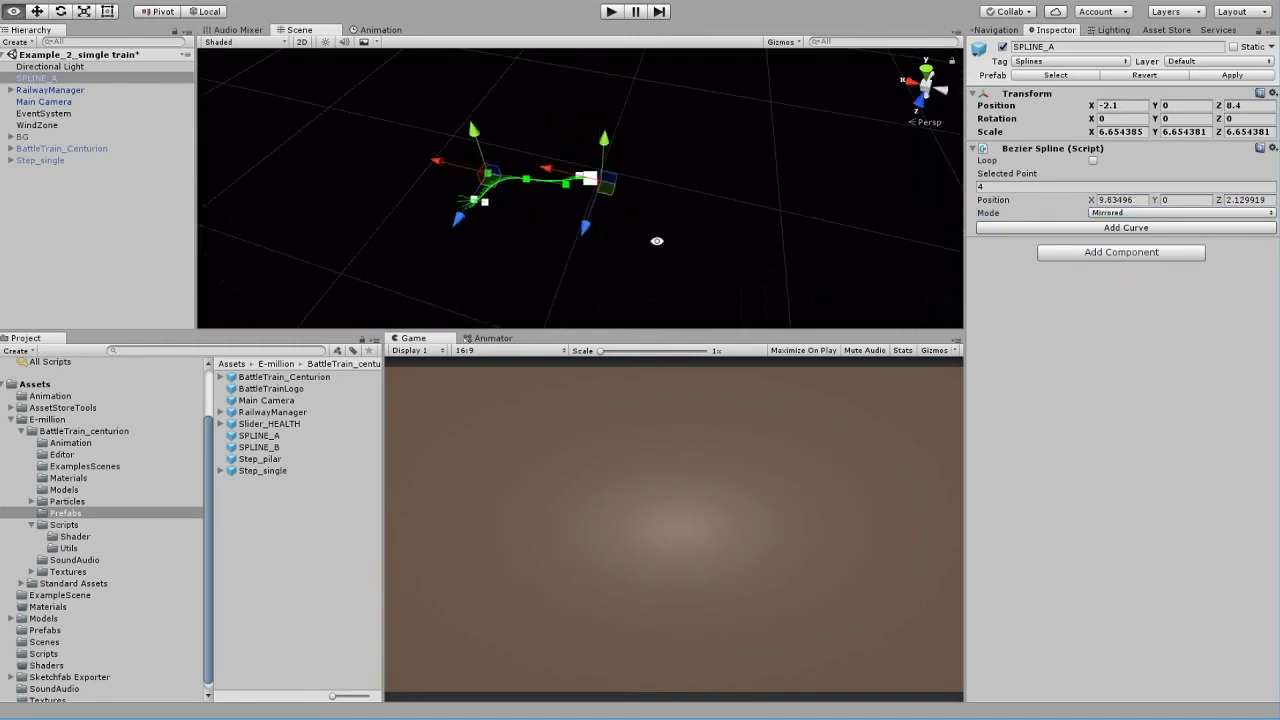
# Undo the scaling, reset and point edits on SPLINE_A back to its original looped curve
pyautogui.hotkey('ctrl', 'z')
pyautogui.hotkey('ctrl', 'z')
pyautogui.hotkey('ctrl', 'z')
pyautogui.hotkey('ctrl', 'z')
pyautogui.hotkey('ctrl', 'z')
pyautogui.hotkey('ctrl', 'z')
pyautogui.hotkey('ctrl', 'z')
pyautogui.hotkey('ctrl', 'z')
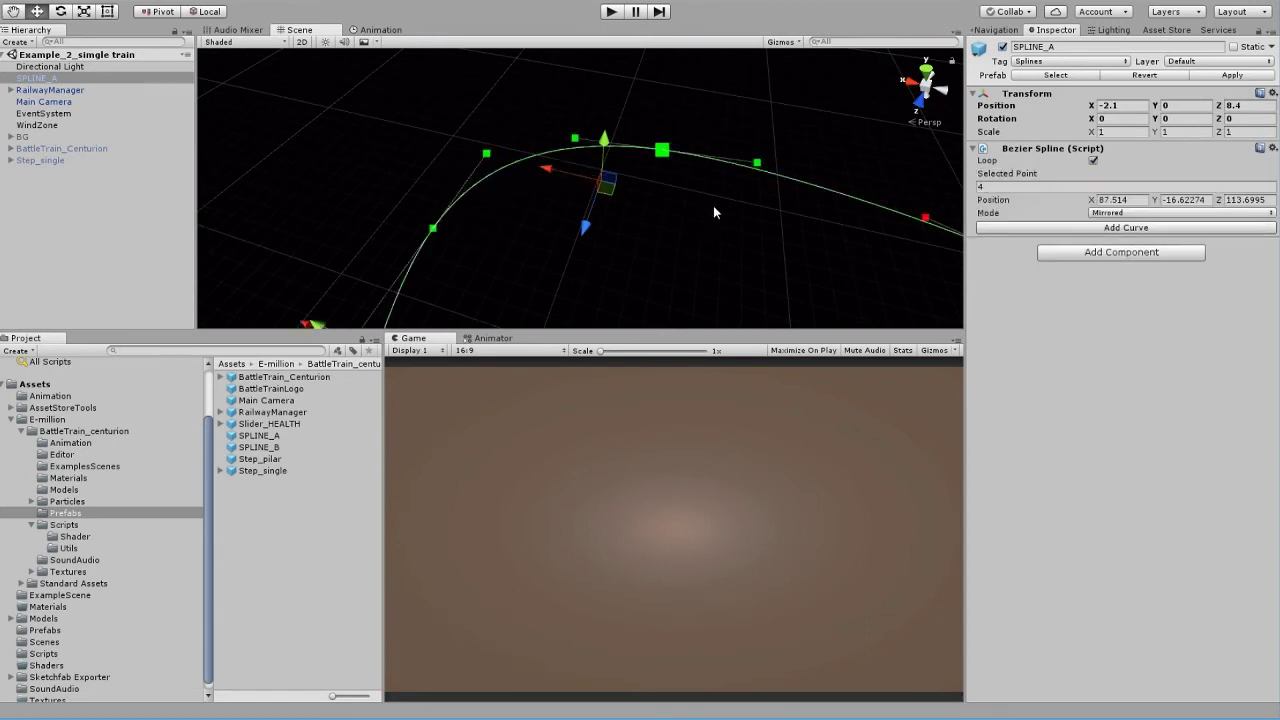
pyautogui.moveTo(713, 211); pyautogui.dragTo(731, 171, button='middle')
pyautogui.keyDown('alt'); pyautogui.moveTo(731, 171); pyautogui.dragTo(600, 247, button='right'); pyautogui.keyUp('alt')
pyautogui.keyDown('alt'); pyautogui.moveTo(600, 247); pyautogui.dragTo(552, 227, button='middle'); pyautogui.keyUp('alt')
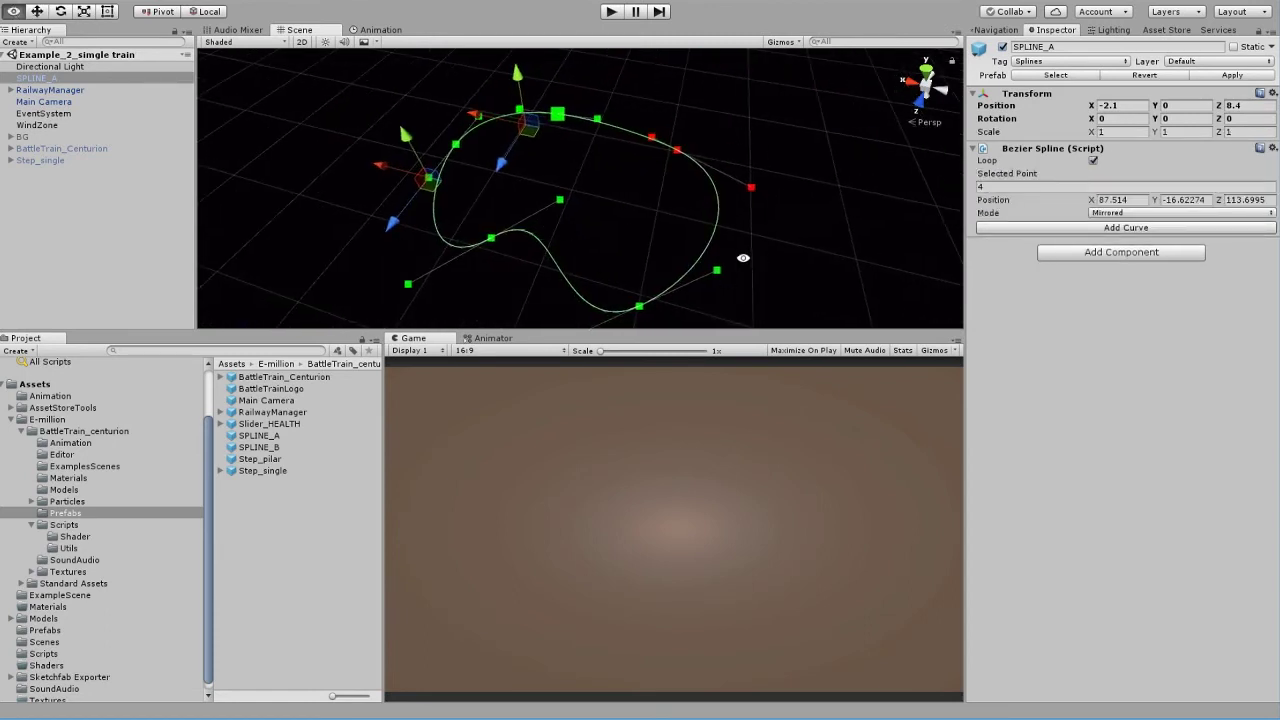
pyautogui.keyDown('alt'); pyautogui.moveTo(743, 258); pyautogui.dragTo(563, 186); pyautogui.keyUp('alt')
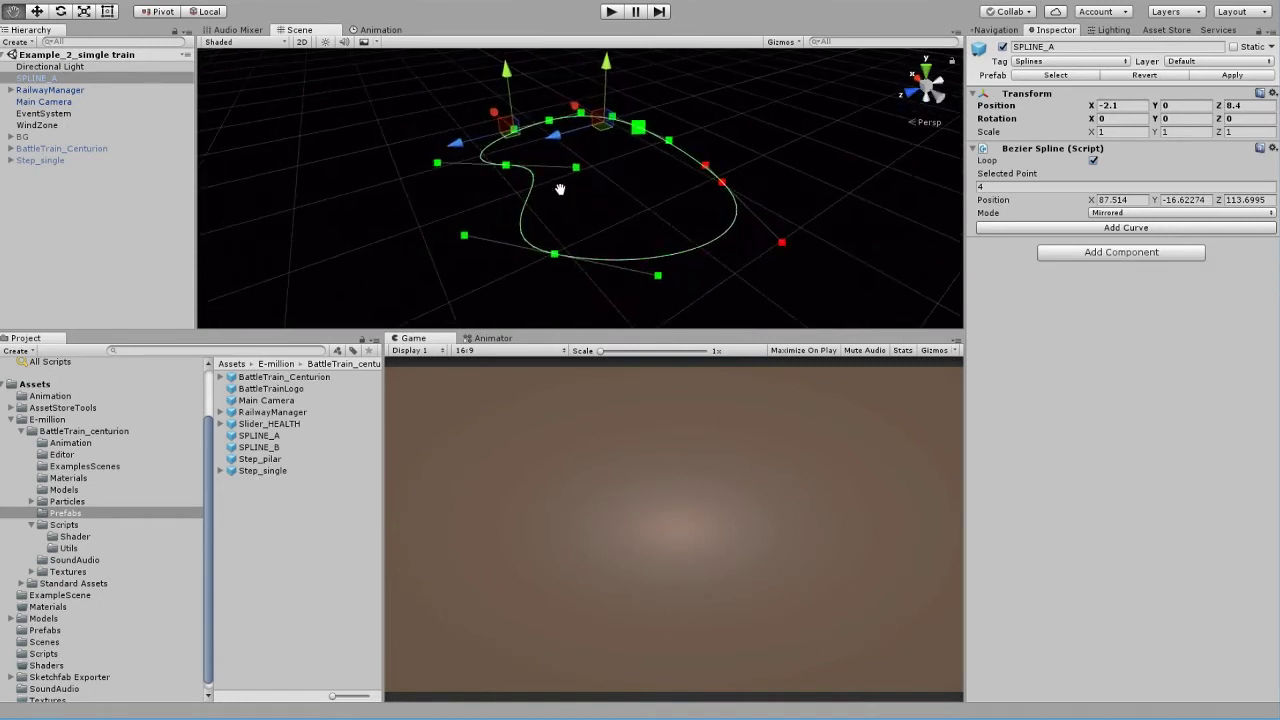
# Run the scene and enable Train Automatic in RailwayManager's Rail Manager script
pyautogui.press('w')
pyautogui.click(611, 12)
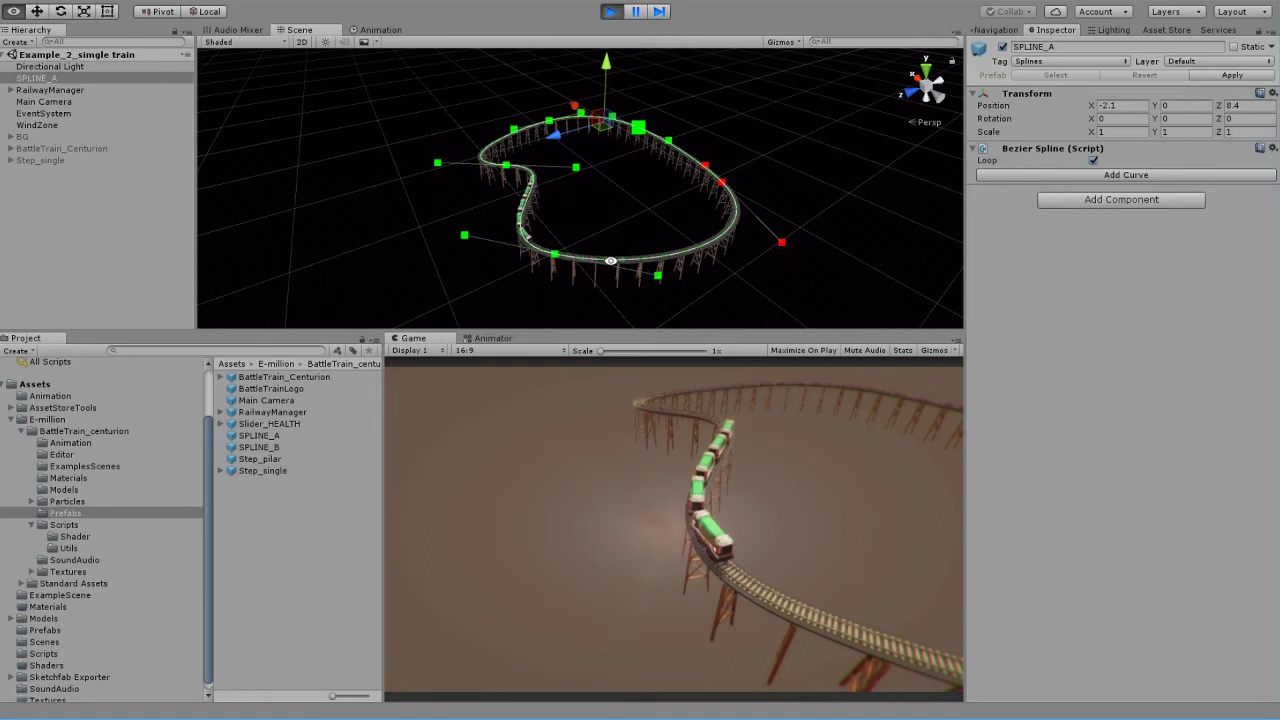
pyautogui.click(50, 90)
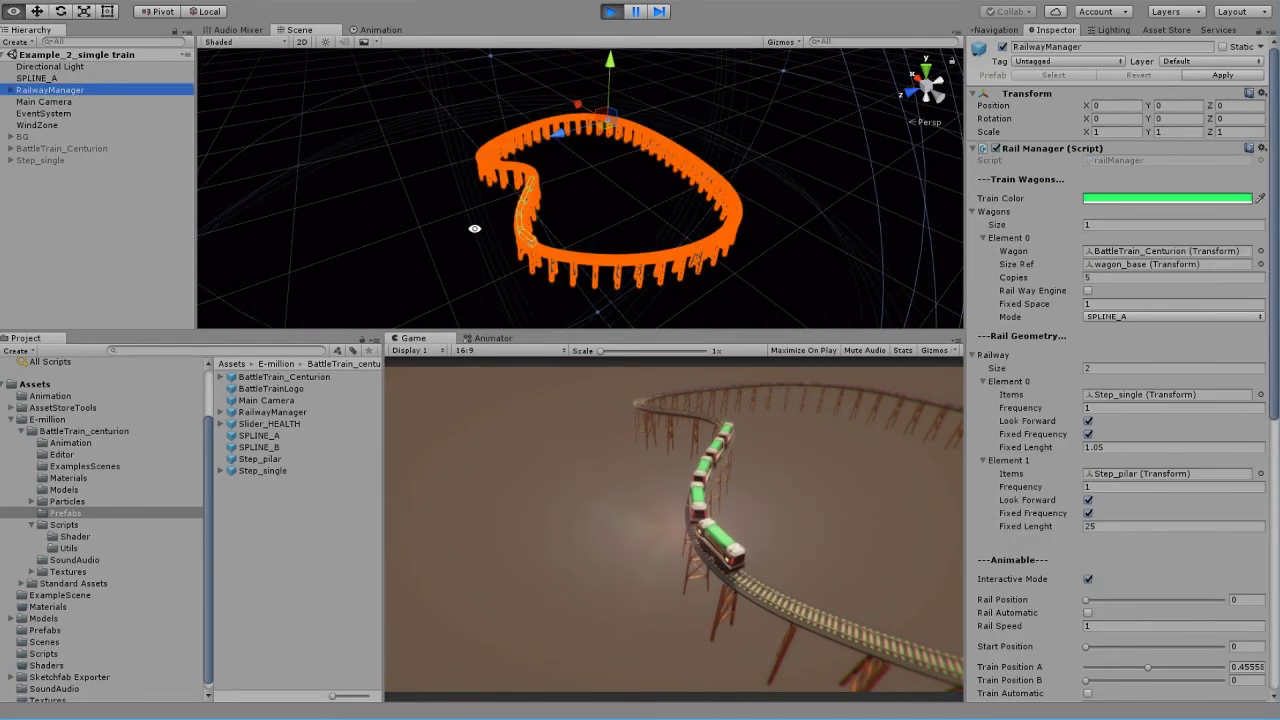
pyautogui.scroll(-6, 1137, 358)
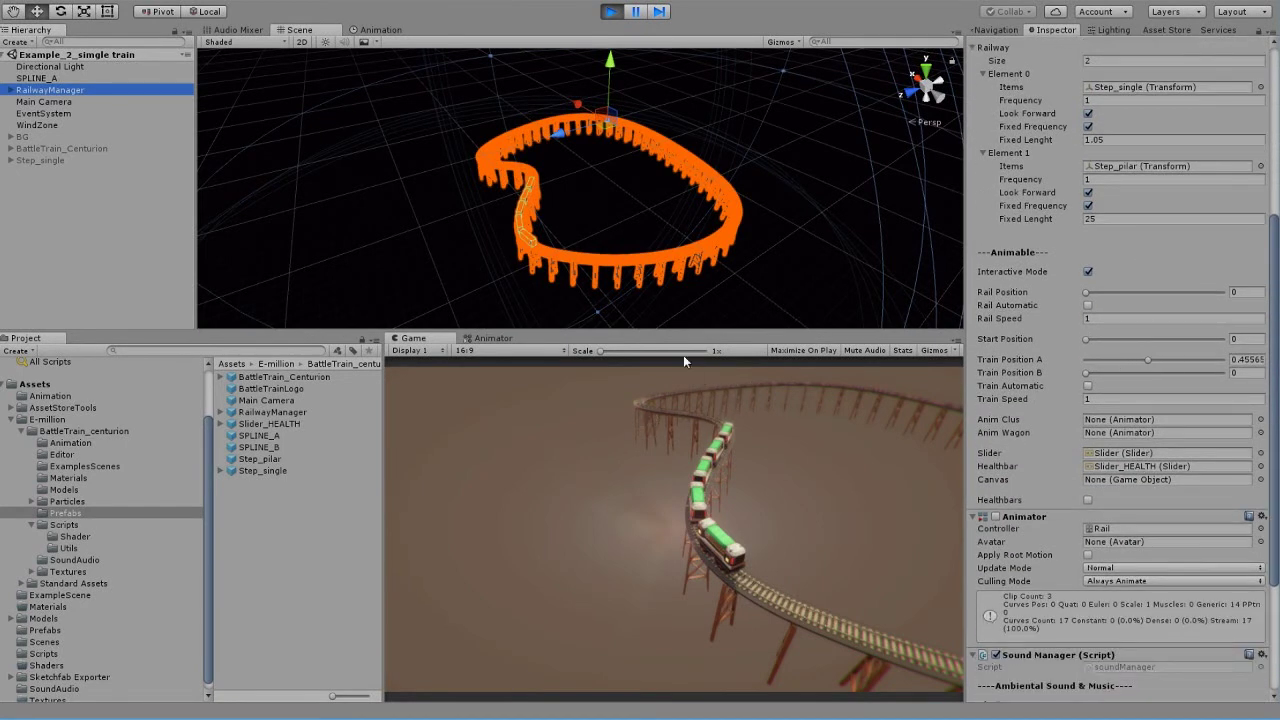
pyautogui.scroll(6, 1090, 232)
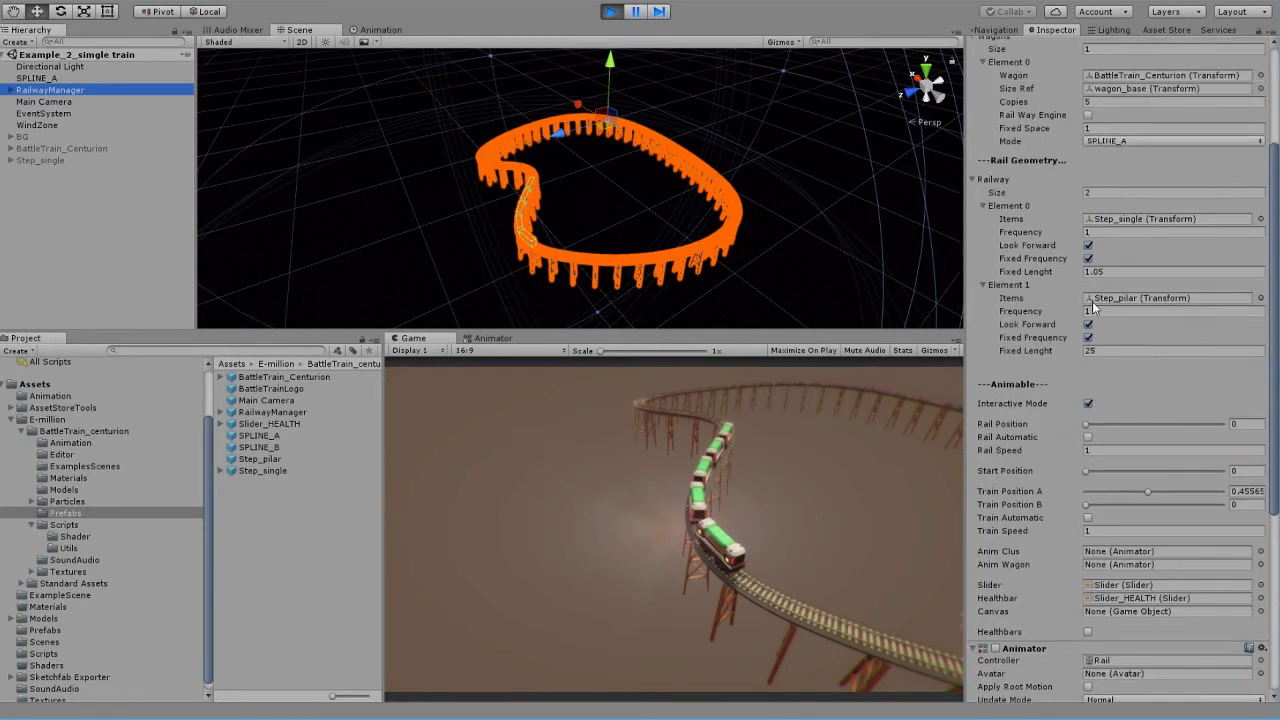
pyautogui.scroll(-7, 1110, 163)
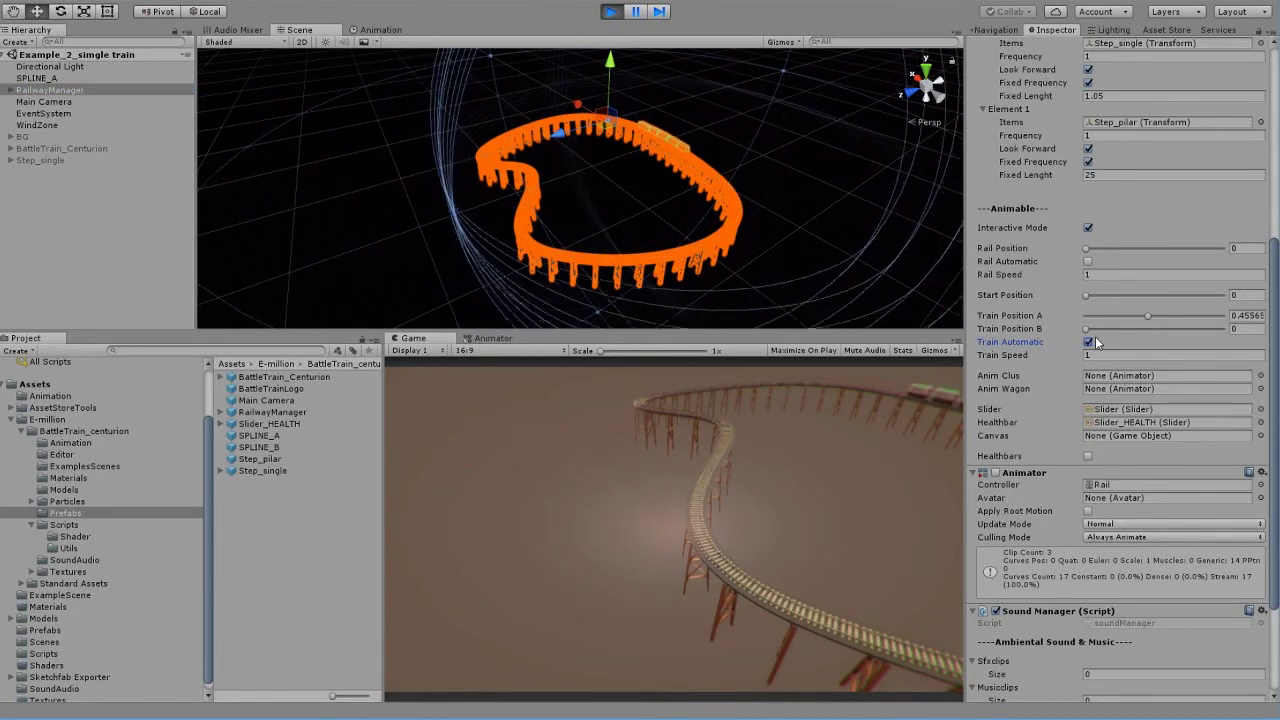
# Set the Train Speed to 0.23 and examine the moving wagons up close with nothing selected
pyautogui.moveTo(683, 262)
pyautogui.keyDown('alt'); pyautogui.mouseDown()
pyautogui.moveTo(703, 260)
pyautogui.moveTo(659, 243)
pyautogui.moveTo(654, 286)
pyautogui.moveTo(694, 262)
pyautogui.mouseUp(); pyautogui.keyUp('alt')
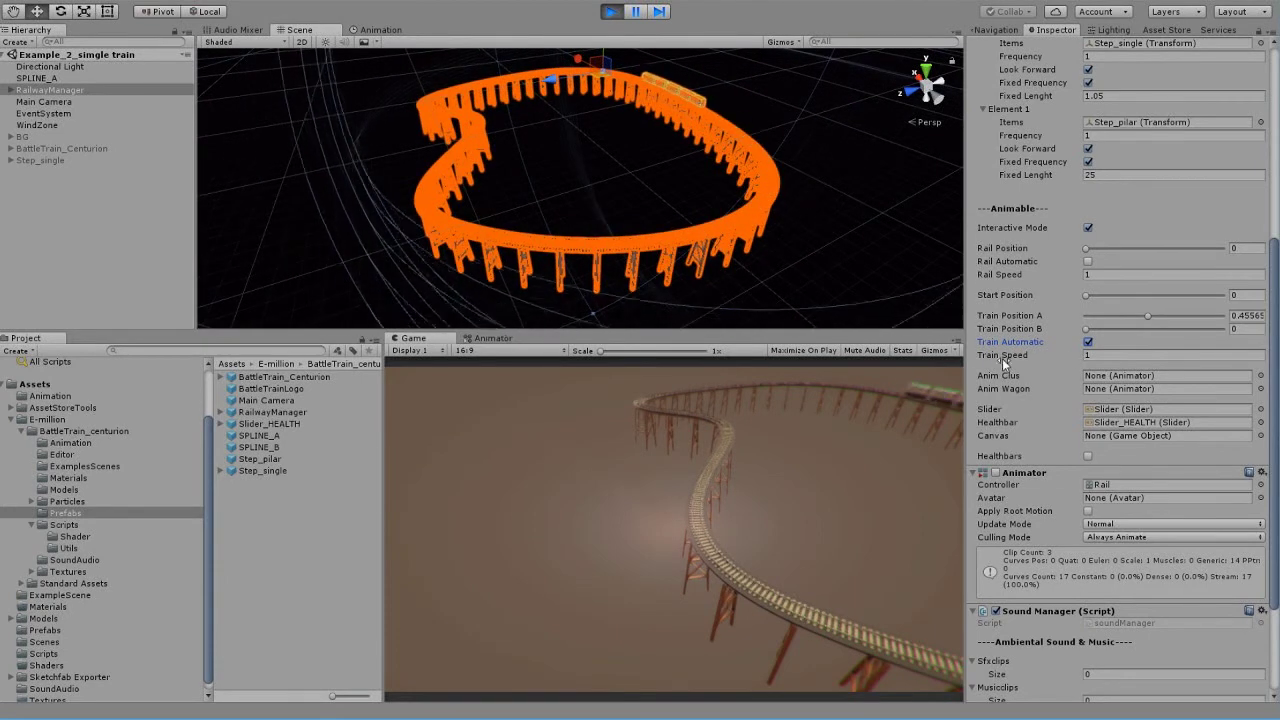
pyautogui.moveTo(1062, 357); pyautogui.dragTo(1039, 372)
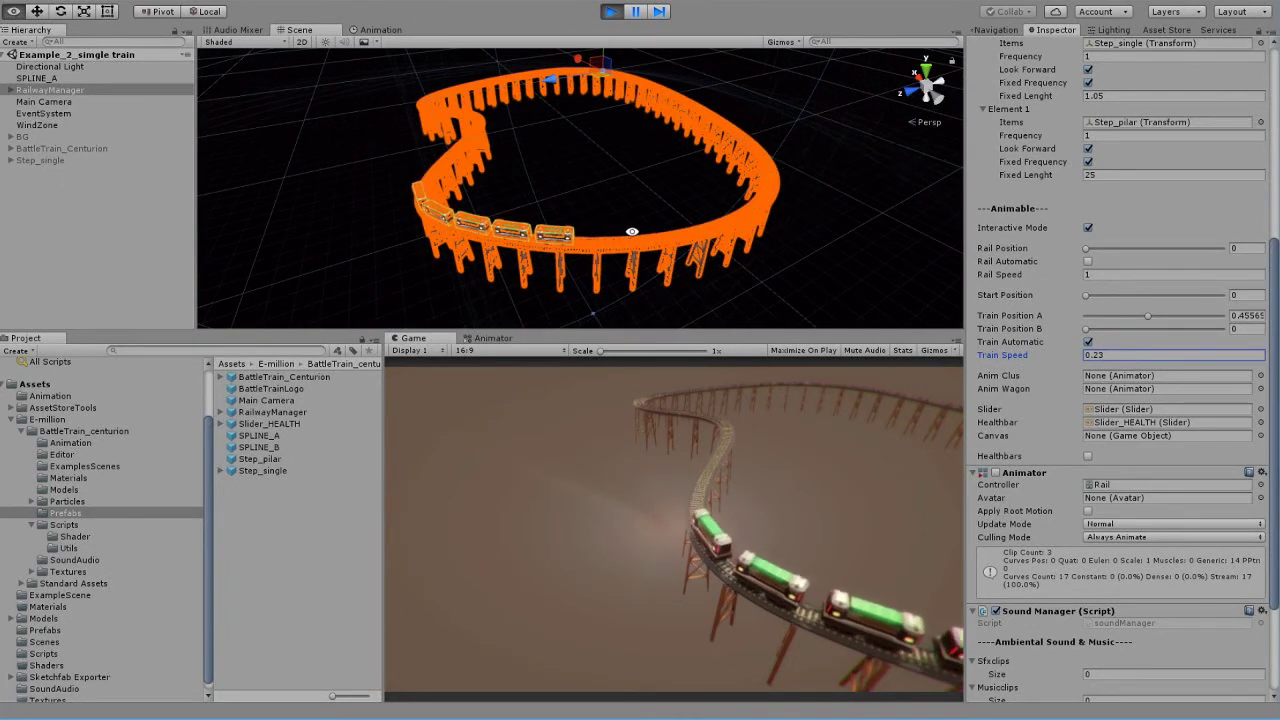
pyautogui.scroll(5, 632, 231)
pyautogui.keyDown('alt'); pyautogui.moveTo(632, 231); pyautogui.dragTo(609, 106); pyautogui.keyUp('alt')
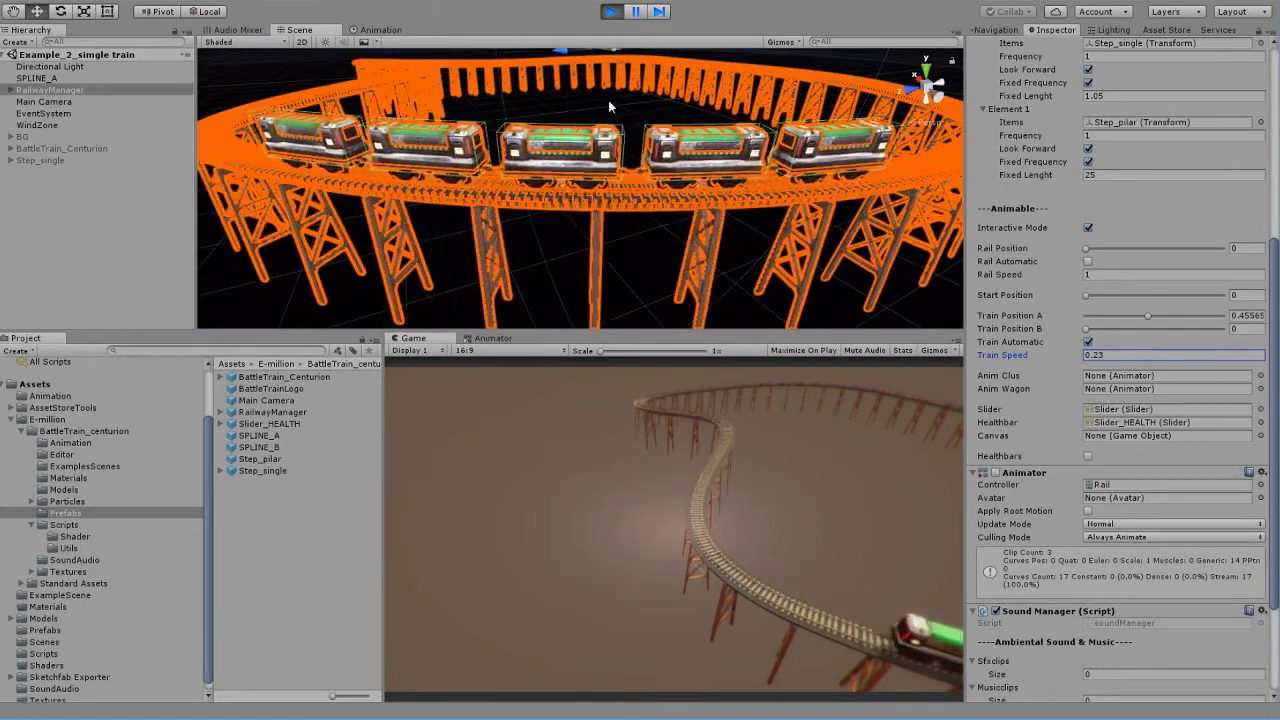
pyautogui.click(609, 106)
pyautogui.keyDown('alt'); pyautogui.moveTo(609, 106); pyautogui.dragTo(634, 200, button='right'); pyautogui.keyUp('alt')
pyautogui.keyDown('alt'); pyautogui.moveTo(654, 194); pyautogui.dragTo(580, 204); pyautogui.keyUp('alt')
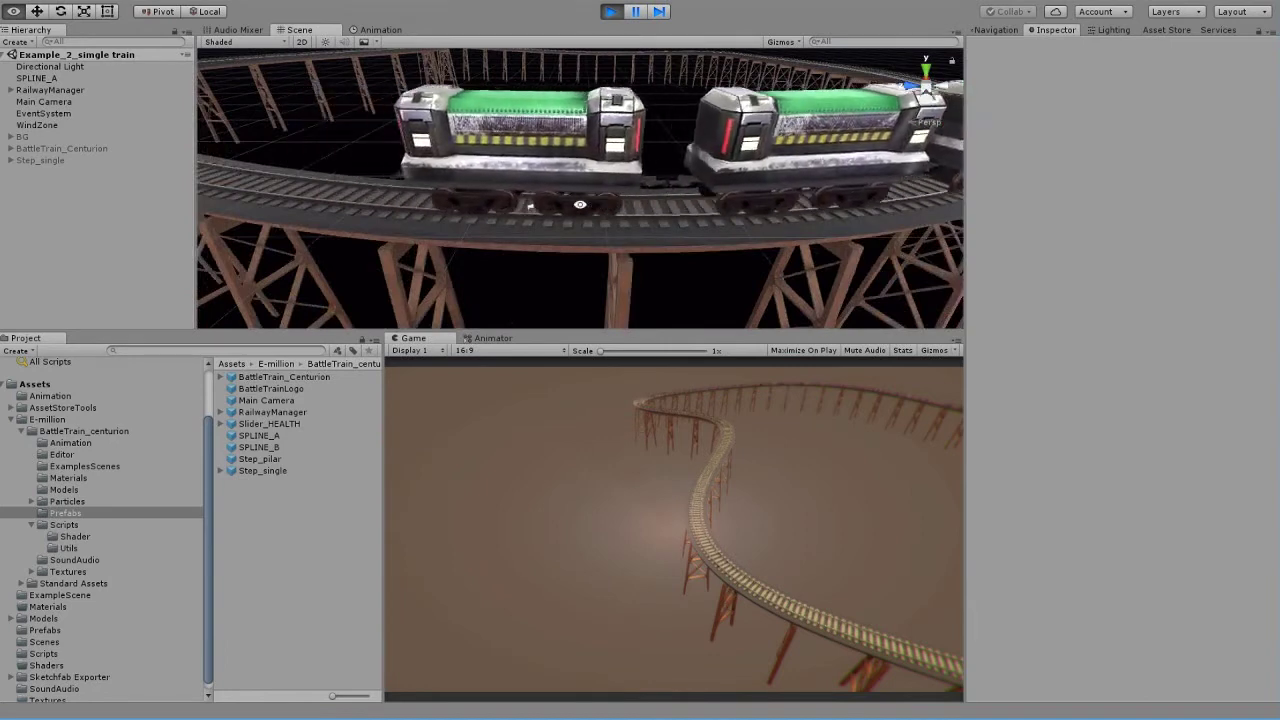
# Reverse the train's direction by setting RailwayManager's Train Speed to -0.2
pyautogui.click(662, 181)
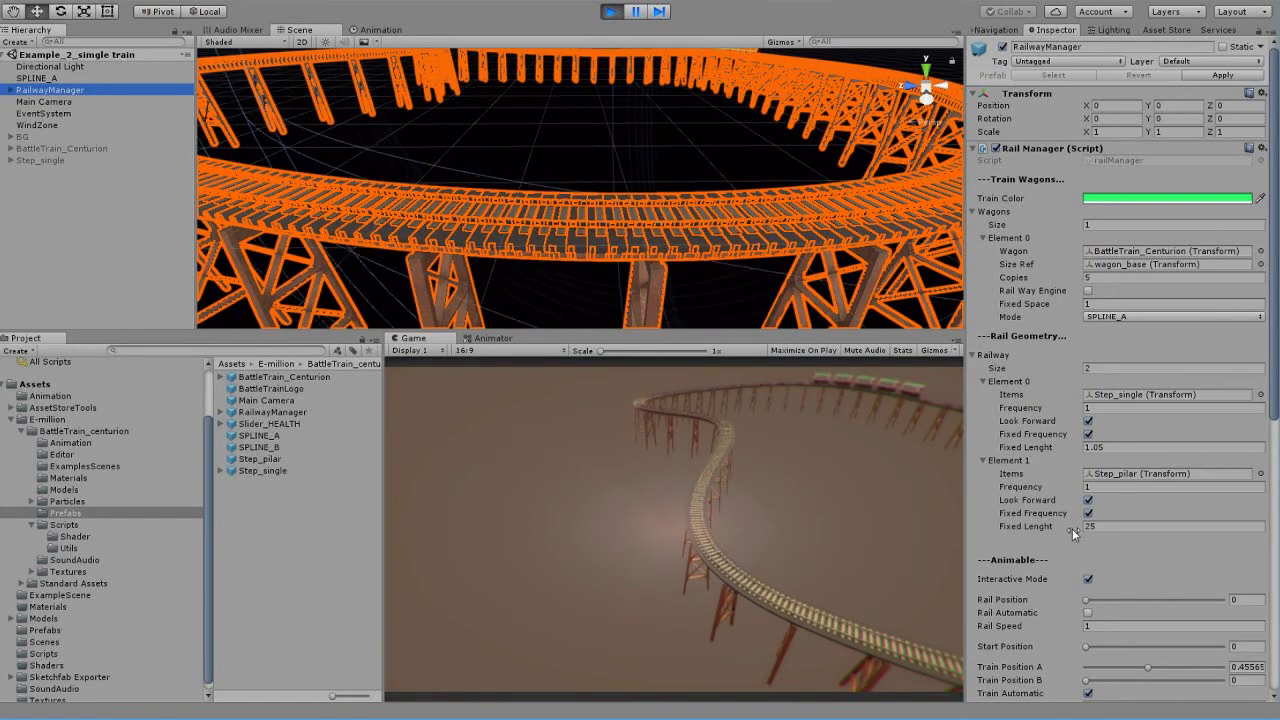
pyautogui.scroll(-4, 1071, 528)
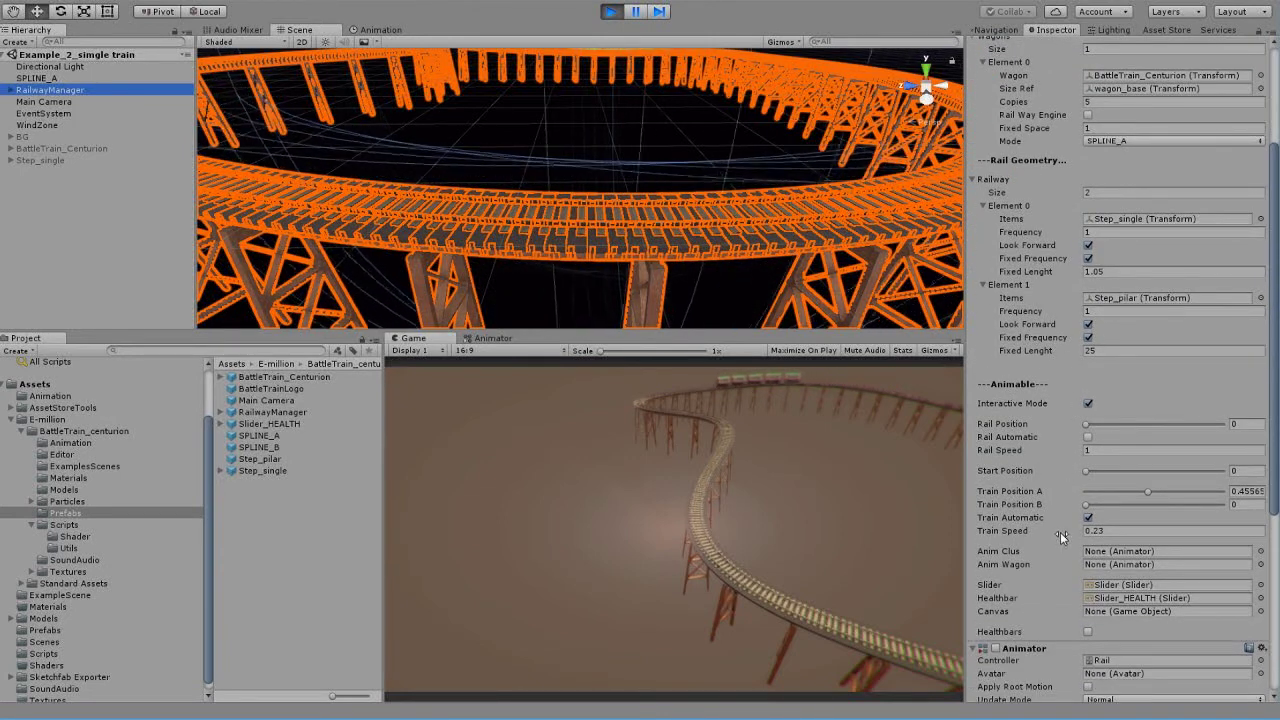
pyautogui.moveTo(1060, 532)
pyautogui.mouseDown()
pyautogui.moveTo(1023, 536)
pyautogui.moveTo(1056, 546)
pyautogui.moveTo(1051, 527)
pyautogui.mouseUp()
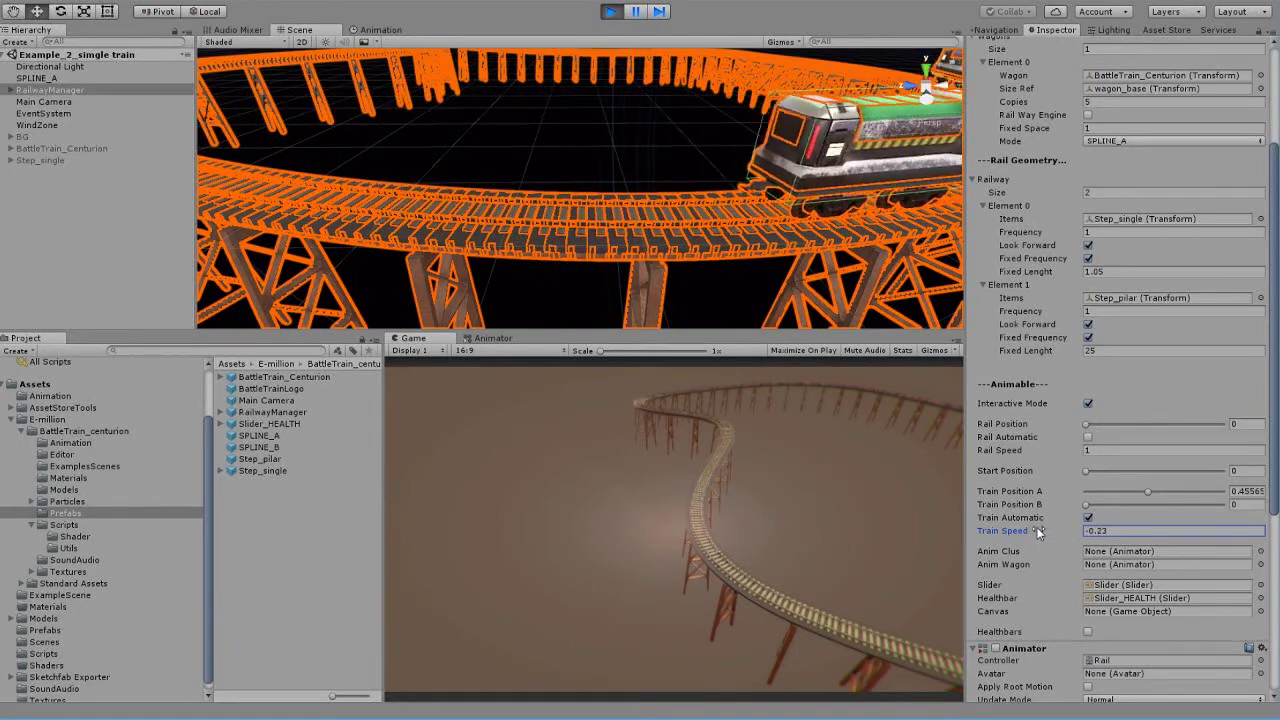
# Clear the selection and examine the reversed train both up close and around the whole track
pyautogui.click(880, 58)
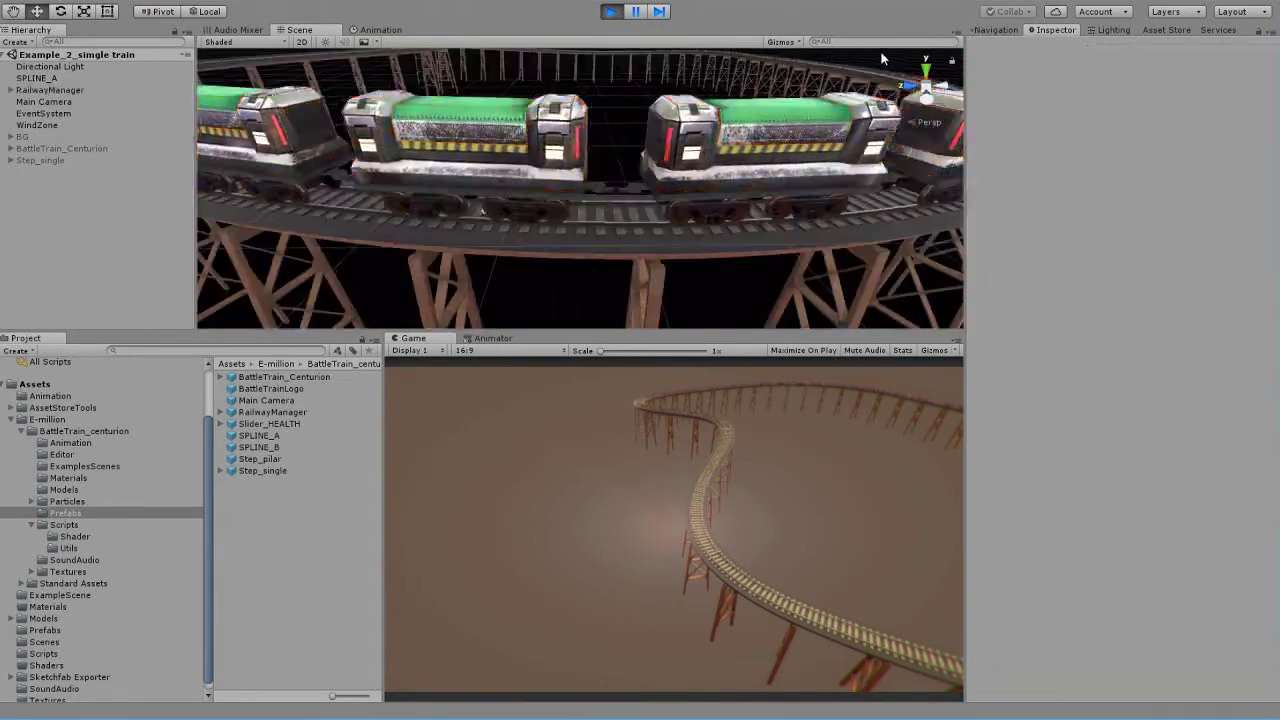
pyautogui.scroll(3, 738, 170)
pyautogui.keyDown('alt'); pyautogui.moveTo(738, 172); pyautogui.dragTo(768, 172); pyautogui.keyUp('alt')
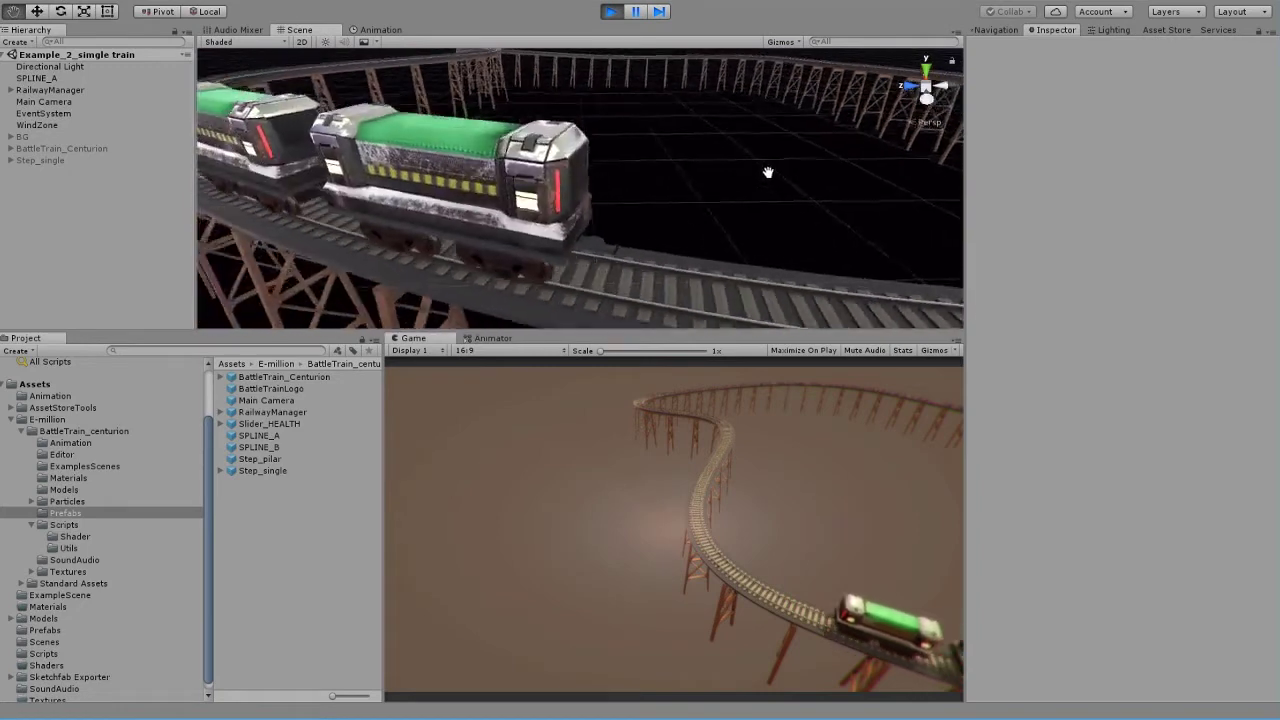
pyautogui.scroll(-10, 768, 172)
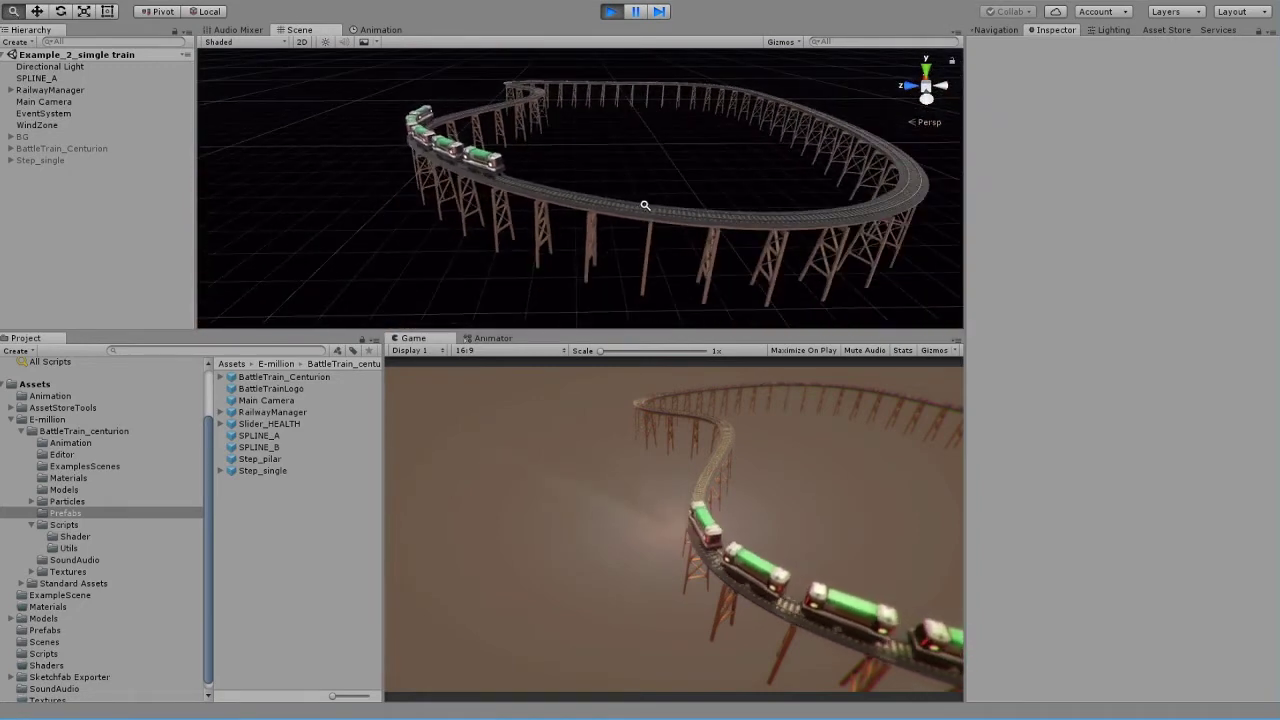
pyautogui.moveTo(645, 205); pyautogui.dragTo(396, 188, button='right')
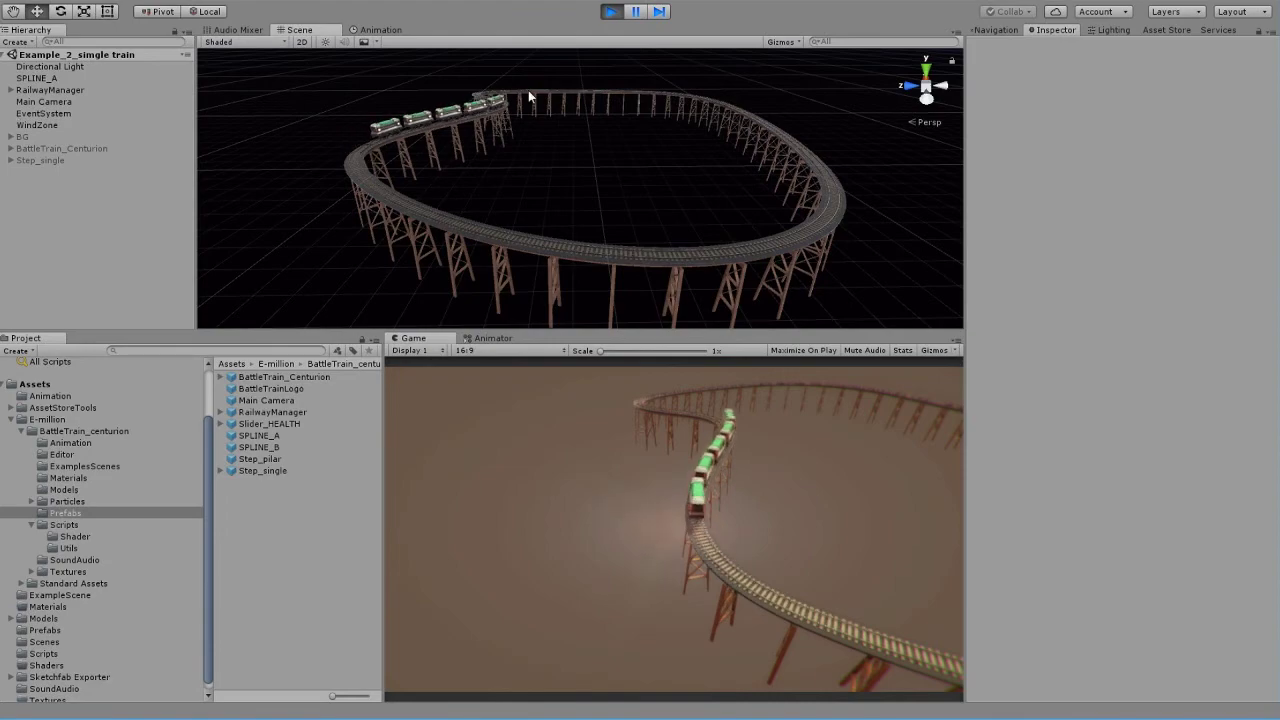
# Frame the side armour of a moving wagon and examine the train from several angles
pyautogui.click(467, 104)
pyautogui.press('f')
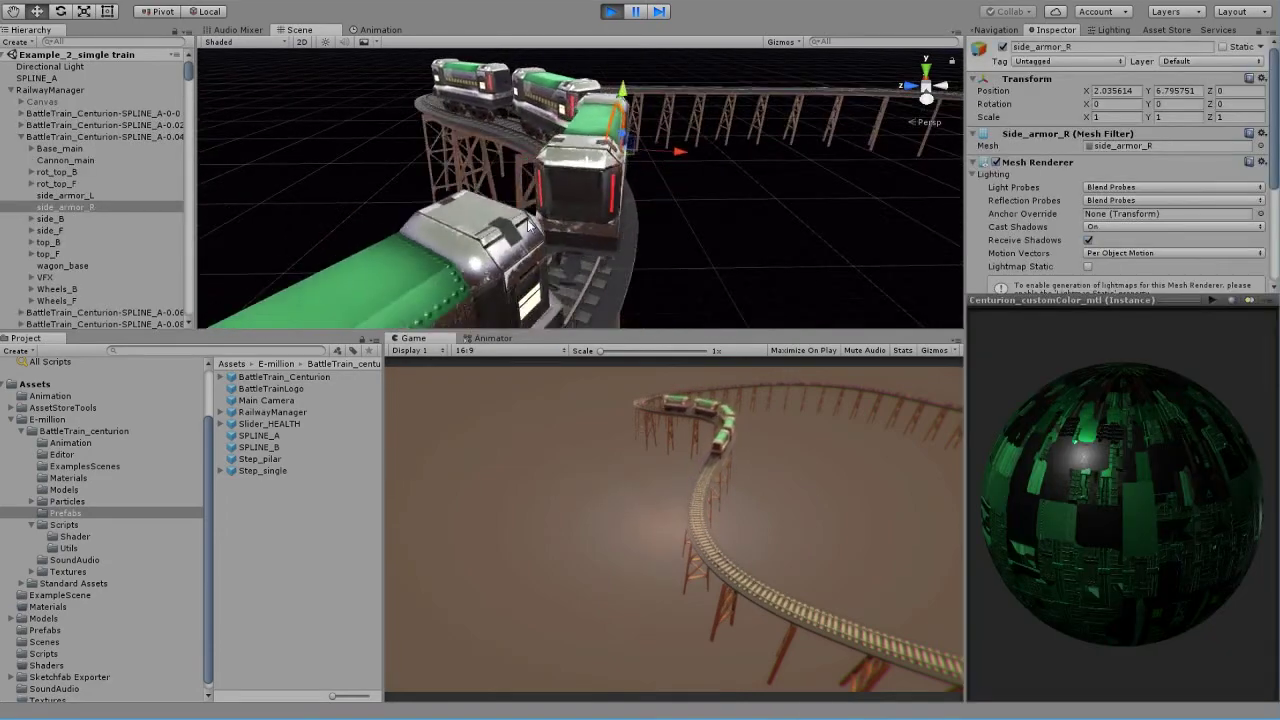
pyautogui.keyDown('alt'); pyautogui.moveTo(547, 208); pyautogui.dragTo(633, 165); pyautogui.keyUp('alt')
pyautogui.moveTo(633, 165); pyautogui.dragTo(698, 270, button='right')
pyautogui.scroll(-5, 758, 275)
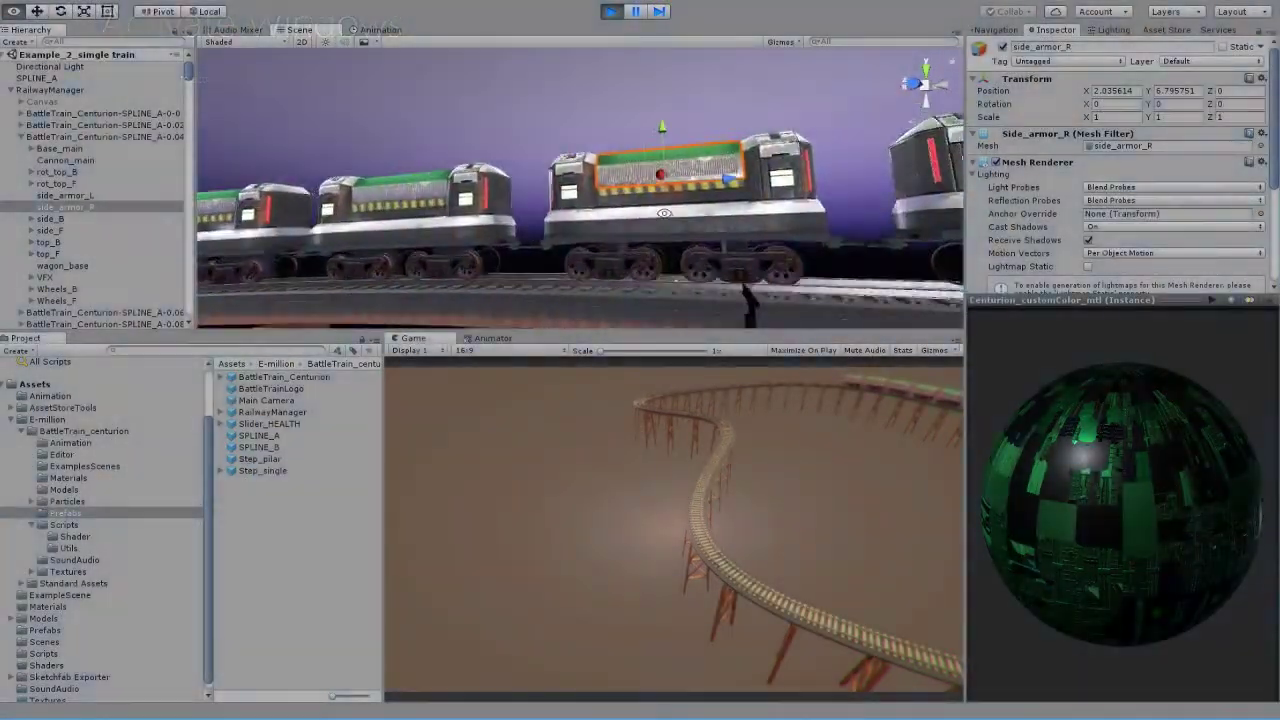
pyautogui.keyDown('alt'); pyautogui.moveTo(664, 213); pyautogui.dragTo(784, 216); pyautogui.keyUp('alt')
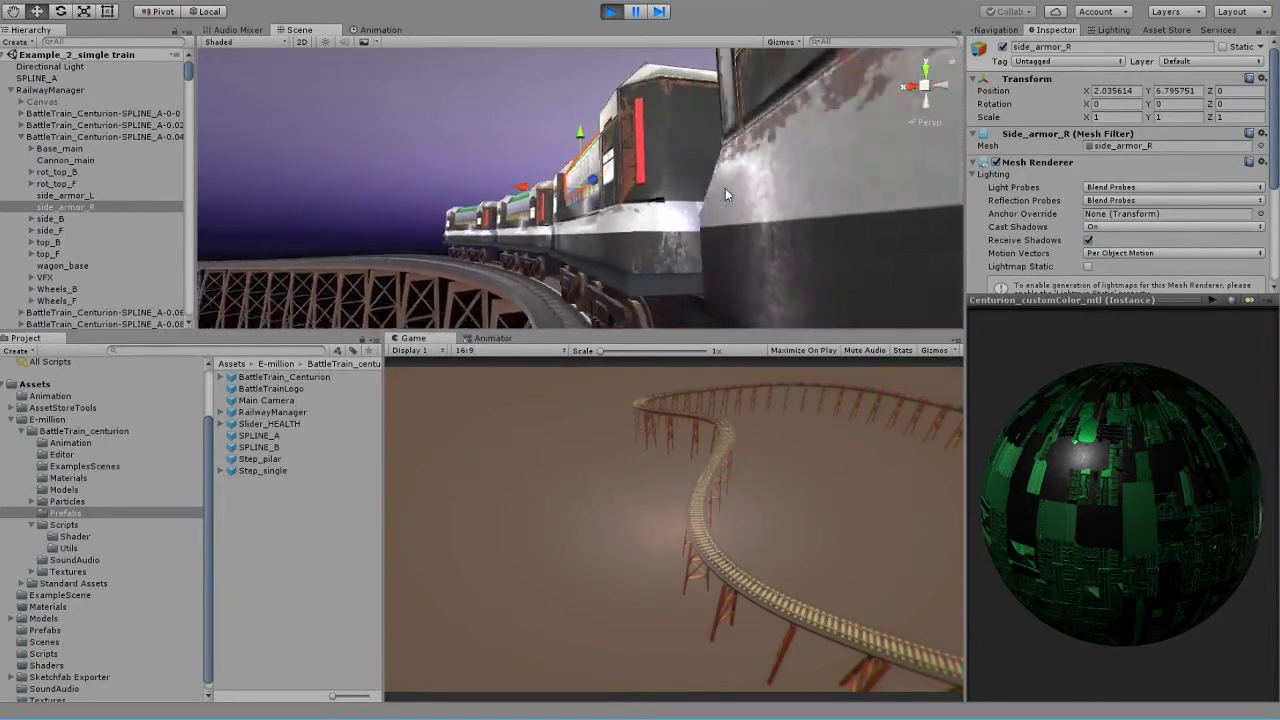
pyautogui.keyDown('alt'); pyautogui.moveTo(725, 188); pyautogui.dragTo(728, 143); pyautogui.keyUp('alt')
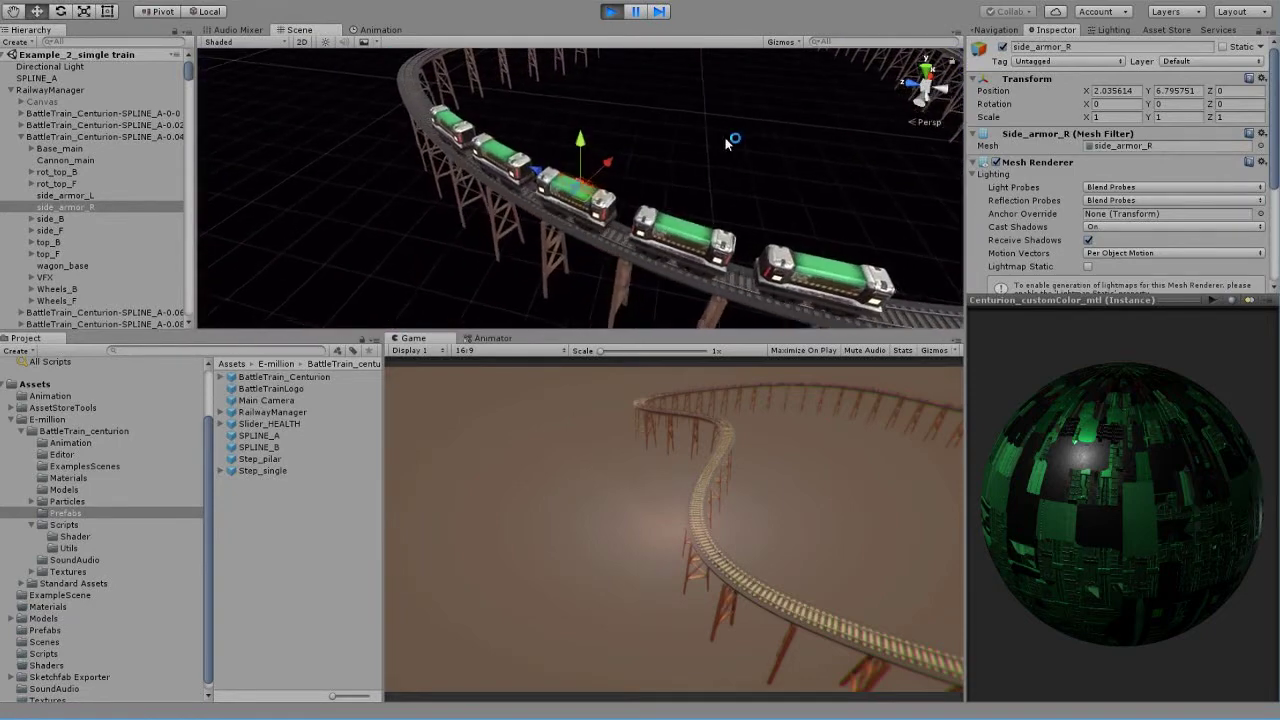
# Reselect RailwayManager with its children collapsed, and examine the train on the curves and the Animable settings
pyautogui.click(38, 101)
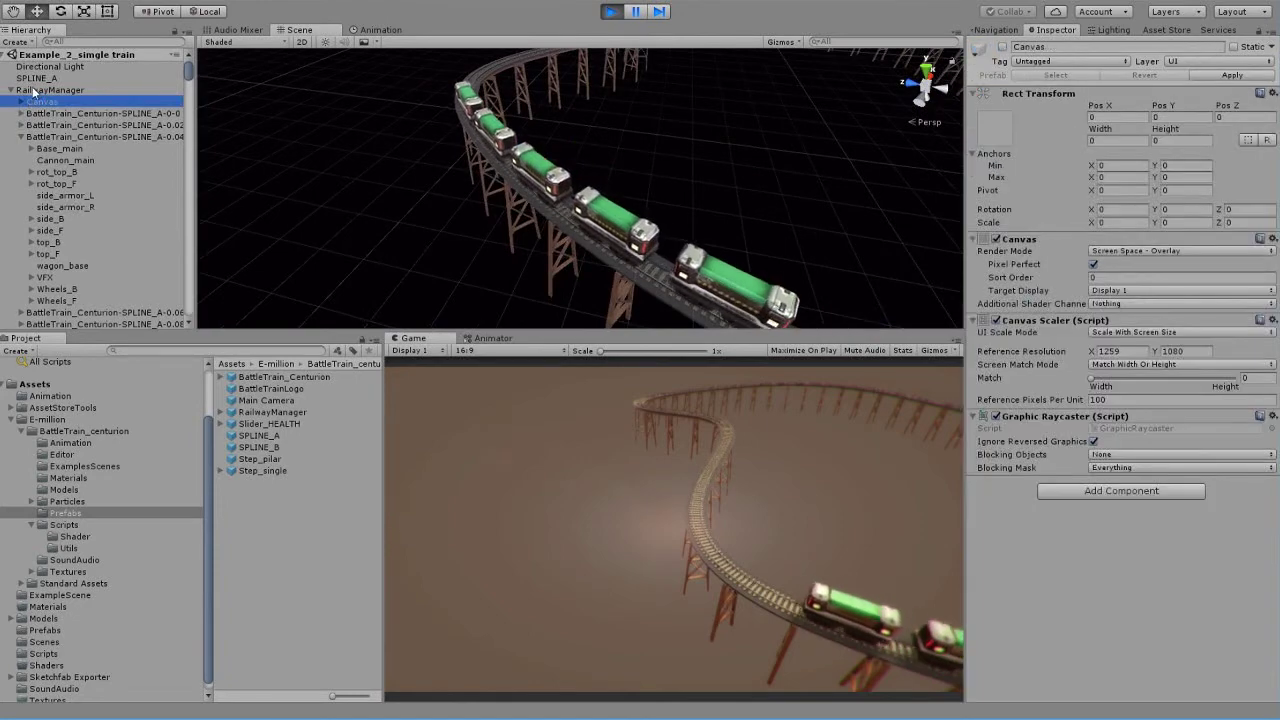
pyautogui.click(33, 91)
pyautogui.press('Left')
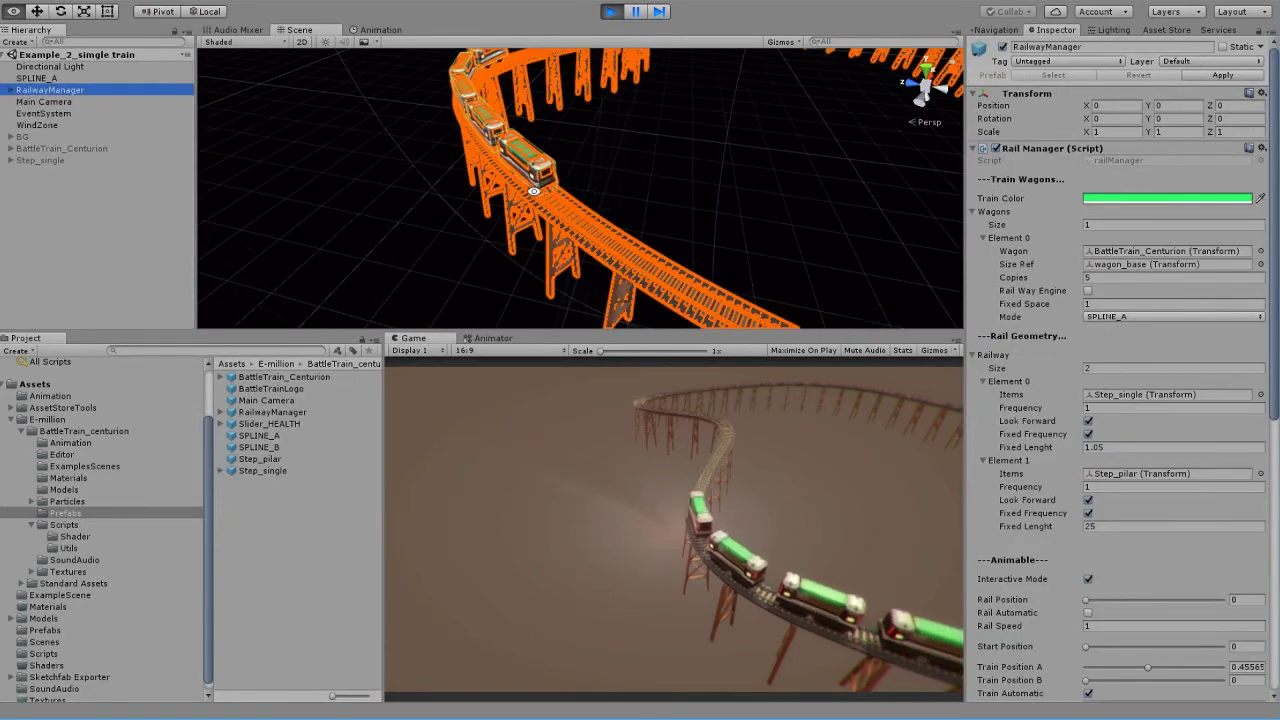
pyautogui.keyDown('alt'); pyautogui.moveTo(534, 191); pyautogui.dragTo(140, 208); pyautogui.keyUp('alt')
pyautogui.moveTo(600, 215); pyautogui.dragTo(393, 229, button='middle')
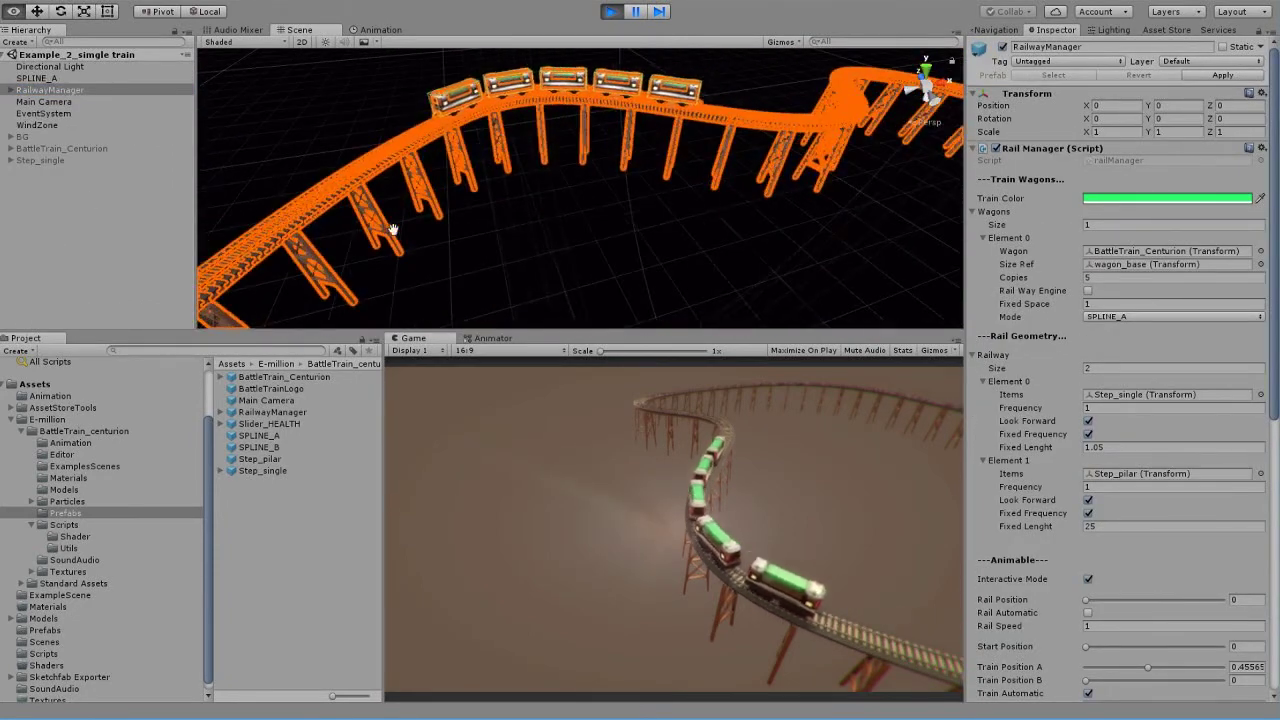
pyautogui.keyDown('alt'); pyautogui.moveTo(393, 229); pyautogui.dragTo(640, 210); pyautogui.keyUp('alt')
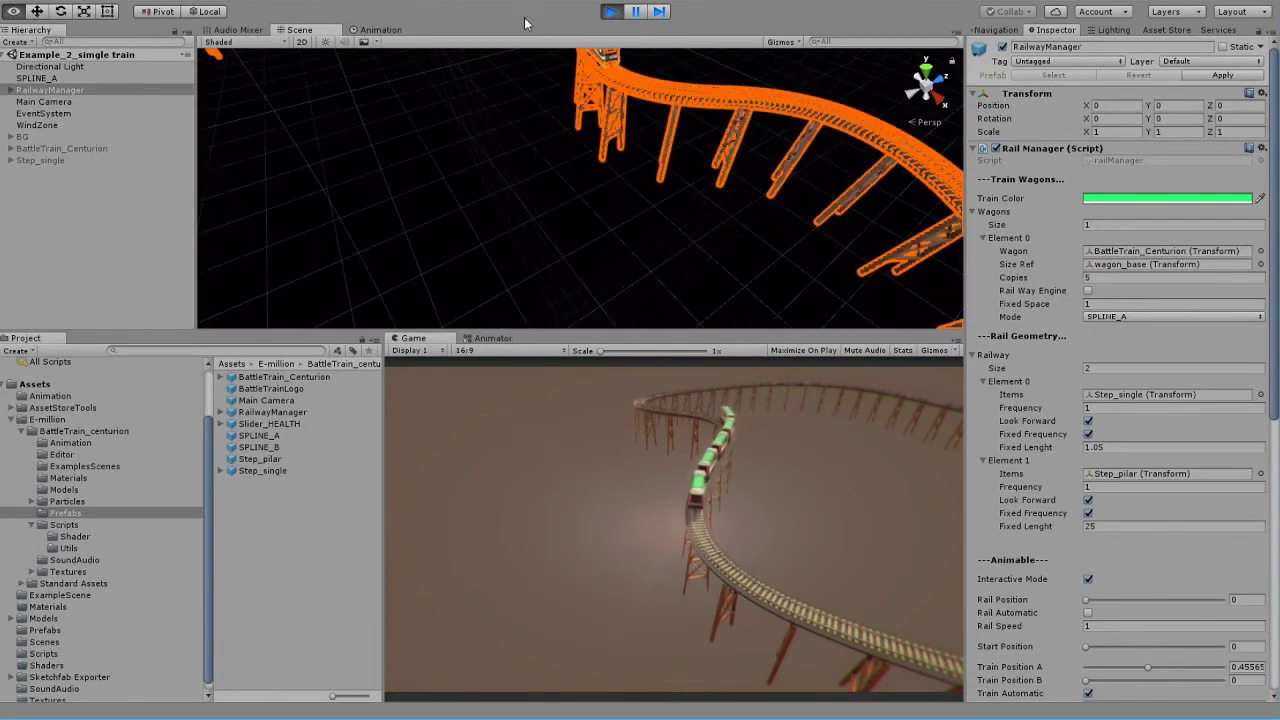
pyautogui.keyDown('alt'); pyautogui.moveTo(851, 178); pyautogui.dragTo(663, 223, button='right'); pyautogui.keyUp('alt')
pyautogui.keyDown('alt'); pyautogui.moveTo(663, 223); pyautogui.dragTo(646, 174); pyautogui.keyUp('alt')
pyautogui.keyDown('alt'); pyautogui.moveTo(646, 174); pyautogui.dragTo(712, 233, button='right'); pyautogui.keyUp('alt')
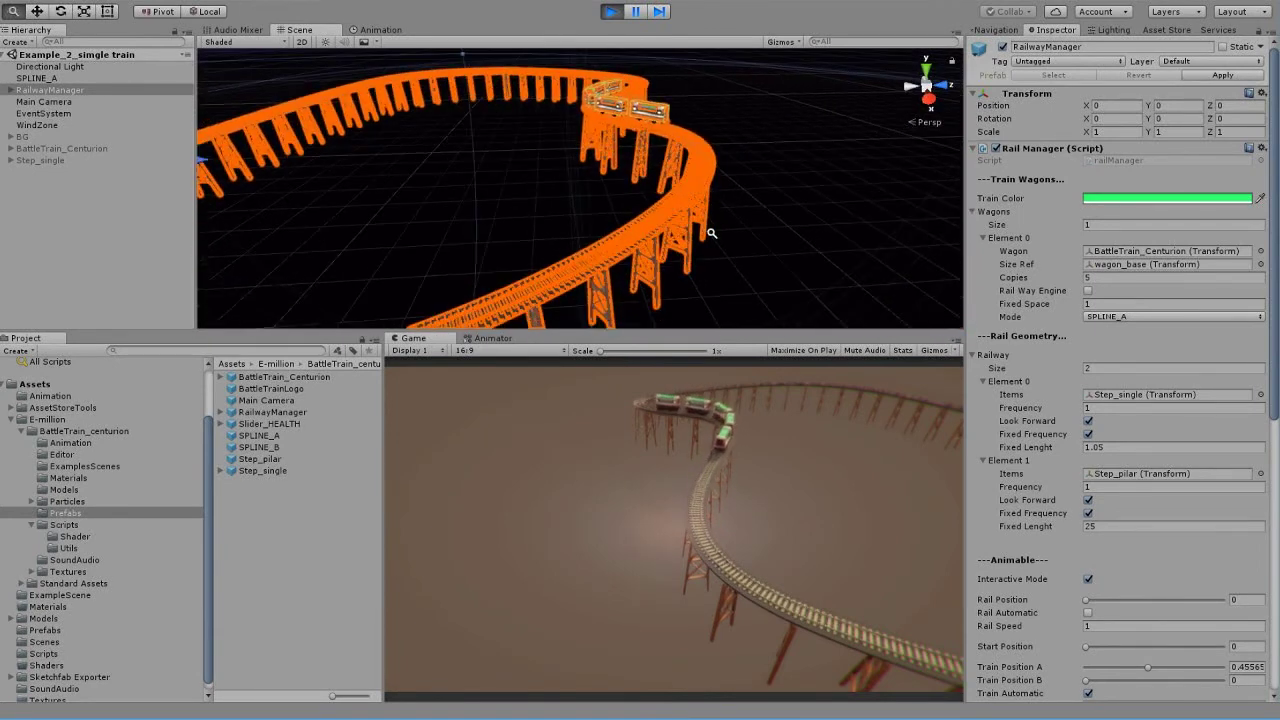
pyautogui.scroll(3, 711, 233)
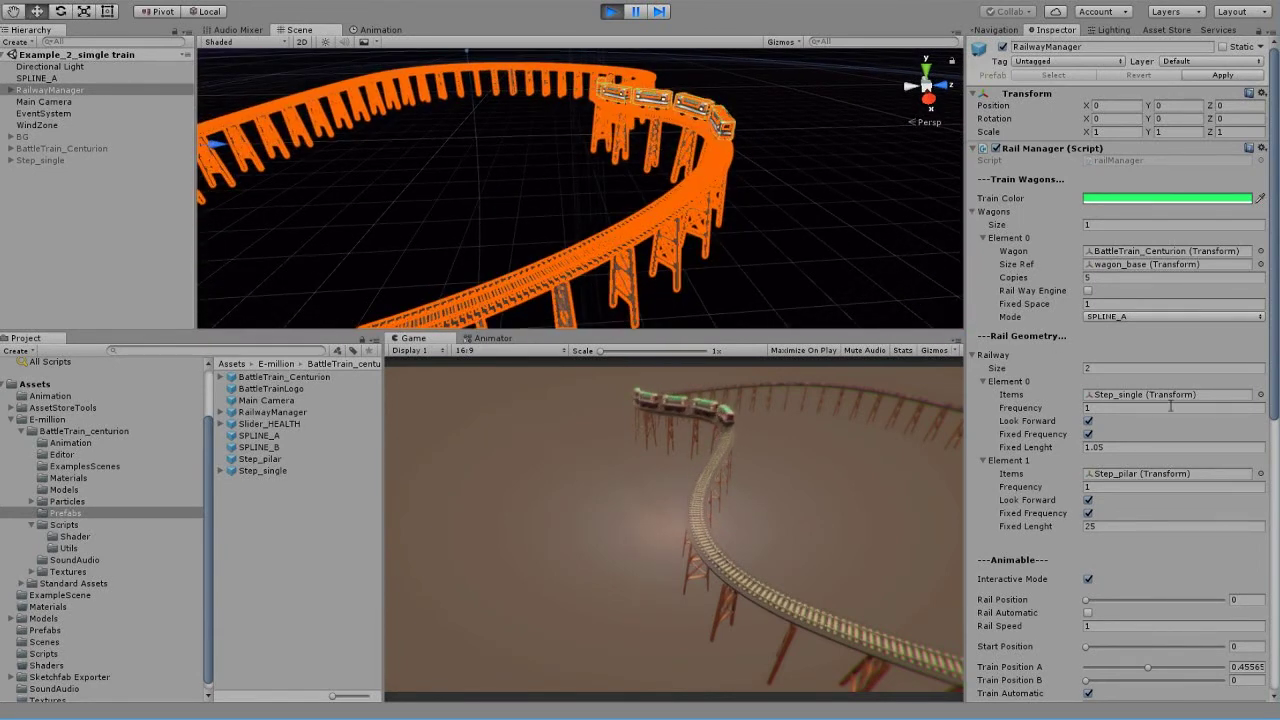
pyautogui.scroll(-5, 1105, 320)
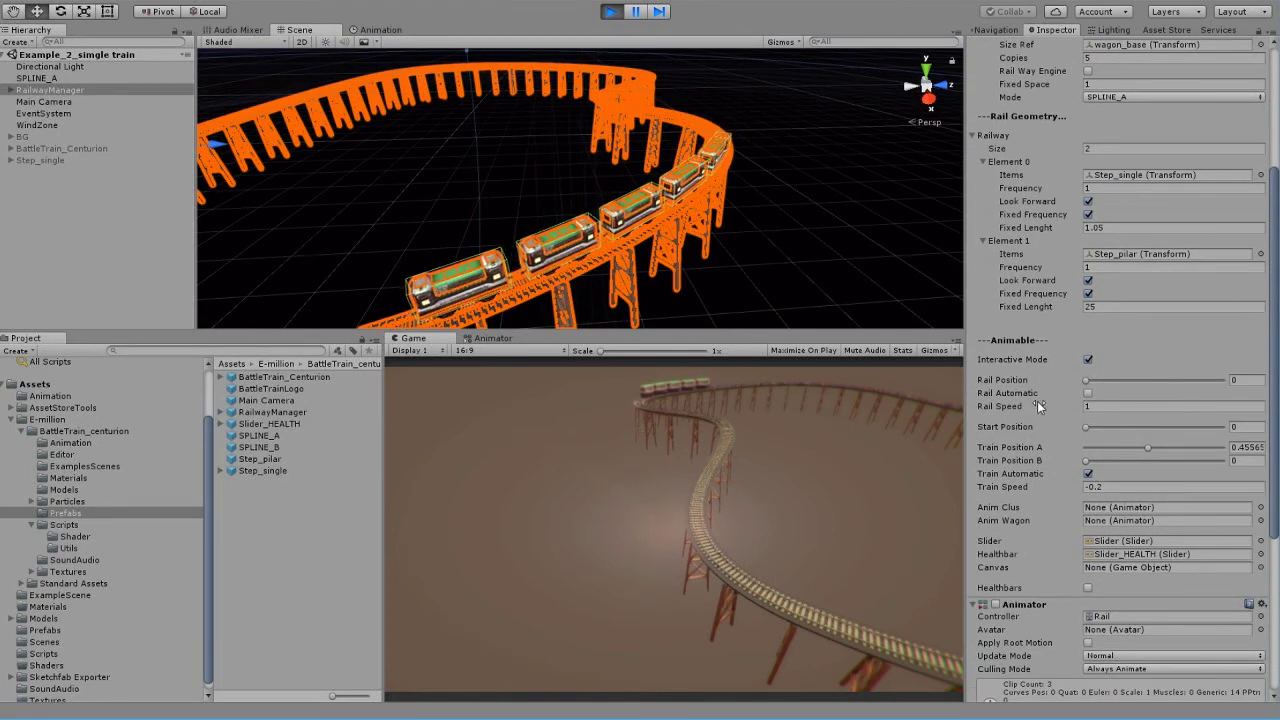
# Enable Rail Automatic on RailwayManager with a Rail Speed of 0.3, and turn off Train Automatic
pyautogui.click(1088, 393)
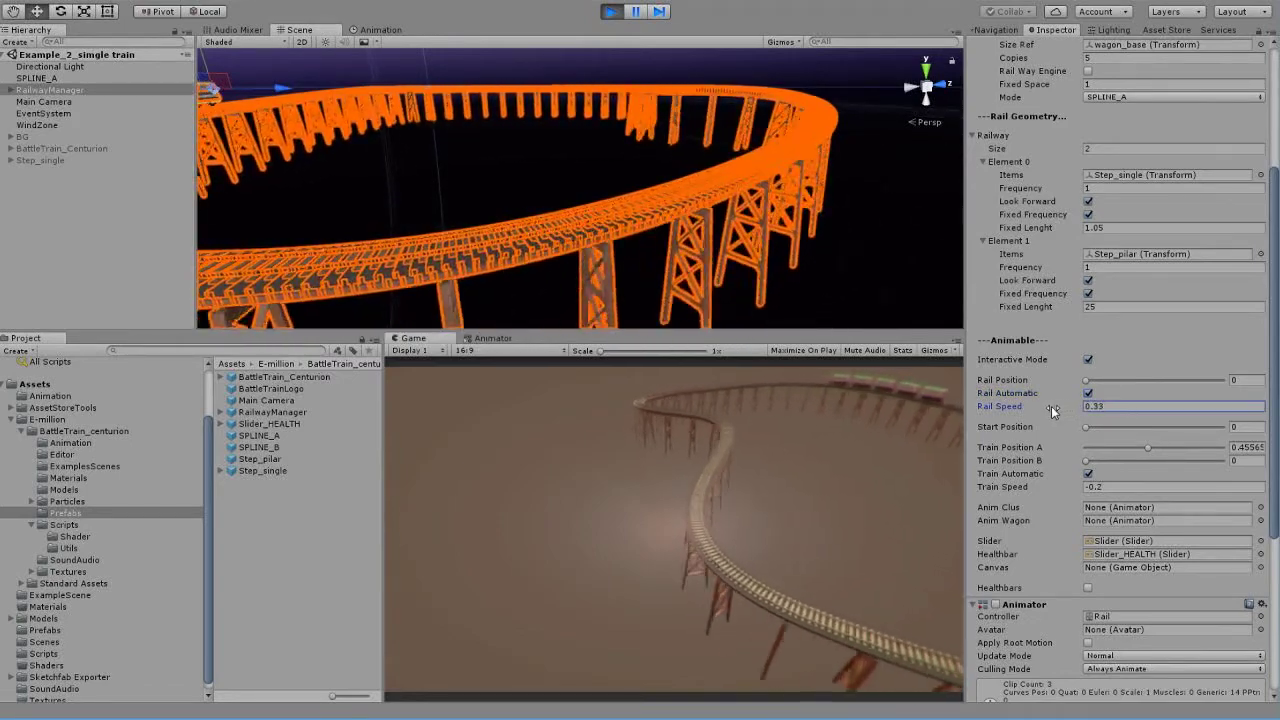
pyautogui.moveTo(1051, 408); pyautogui.dragTo(1050, 407)
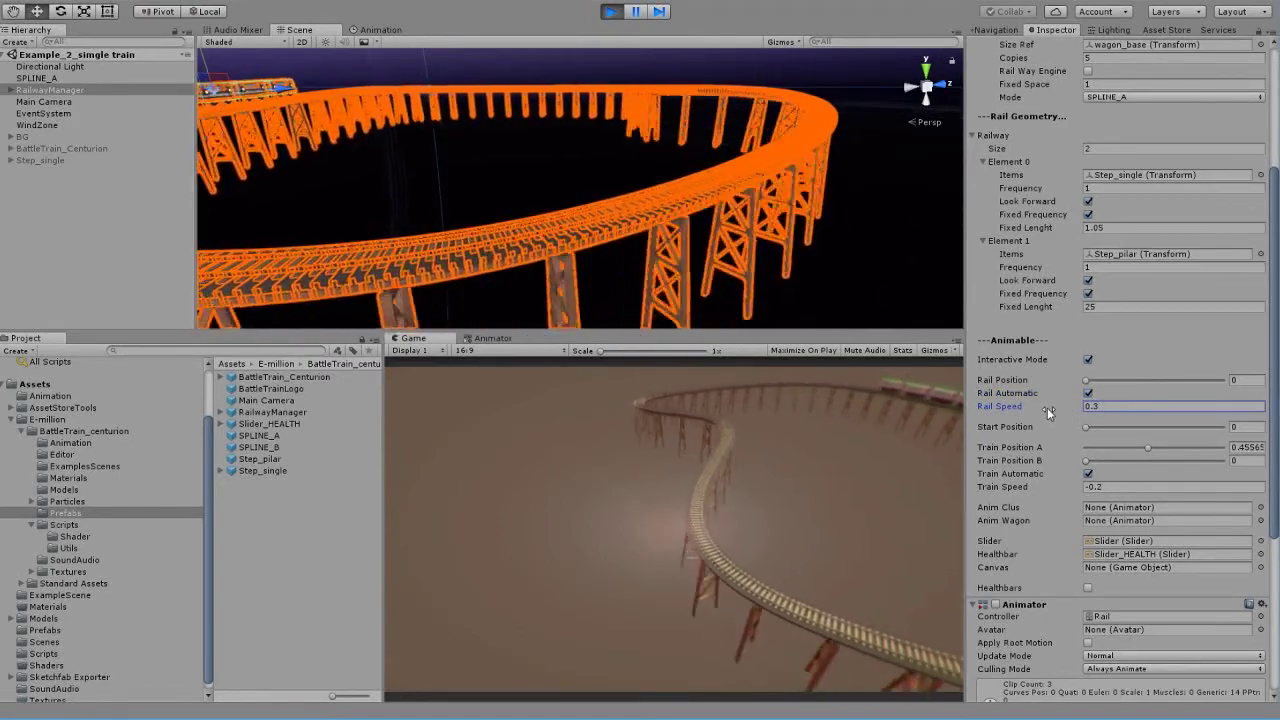
pyautogui.click(1088, 474)
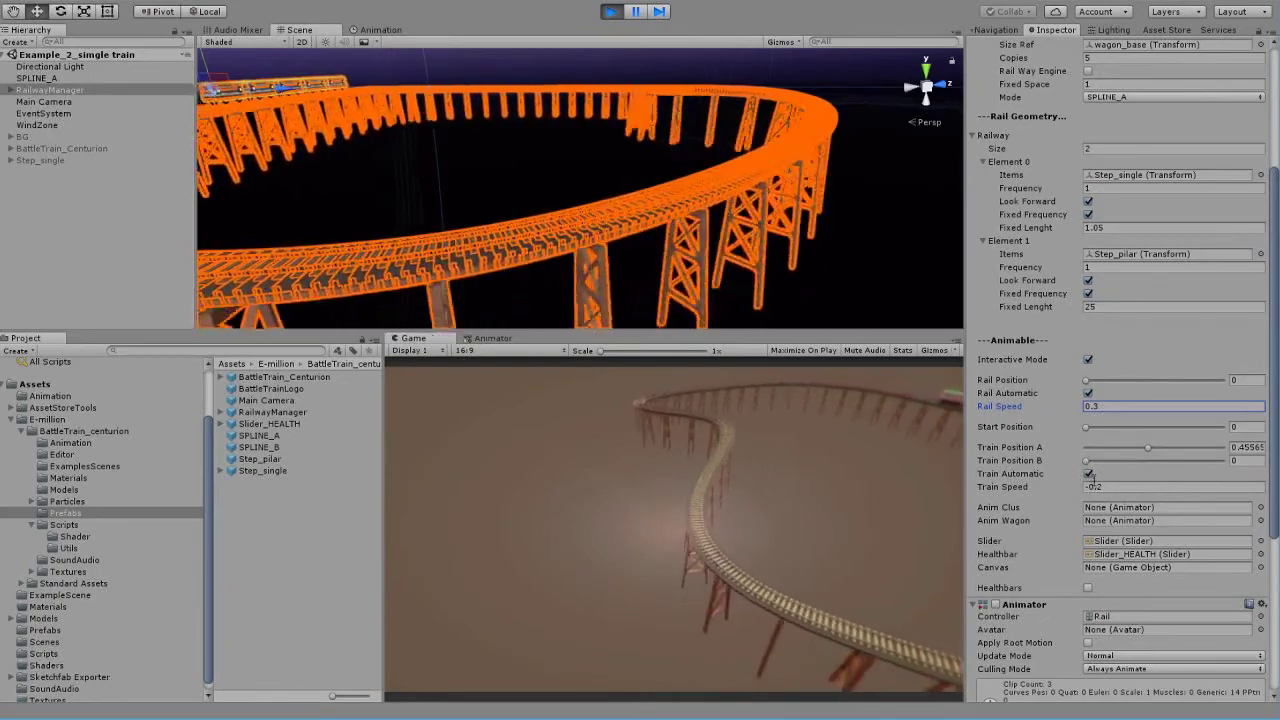
# Examine the rails and pillars up close beneath the wheels of the wagons
pyautogui.keyDown('alt'); pyautogui.moveTo(698, 282); pyautogui.dragTo(383, 251); pyautogui.keyUp('alt')
pyautogui.keyDown('alt'); pyautogui.moveTo(384, 251); pyautogui.dragTo(783, 209, button='right'); pyautogui.keyUp('alt')
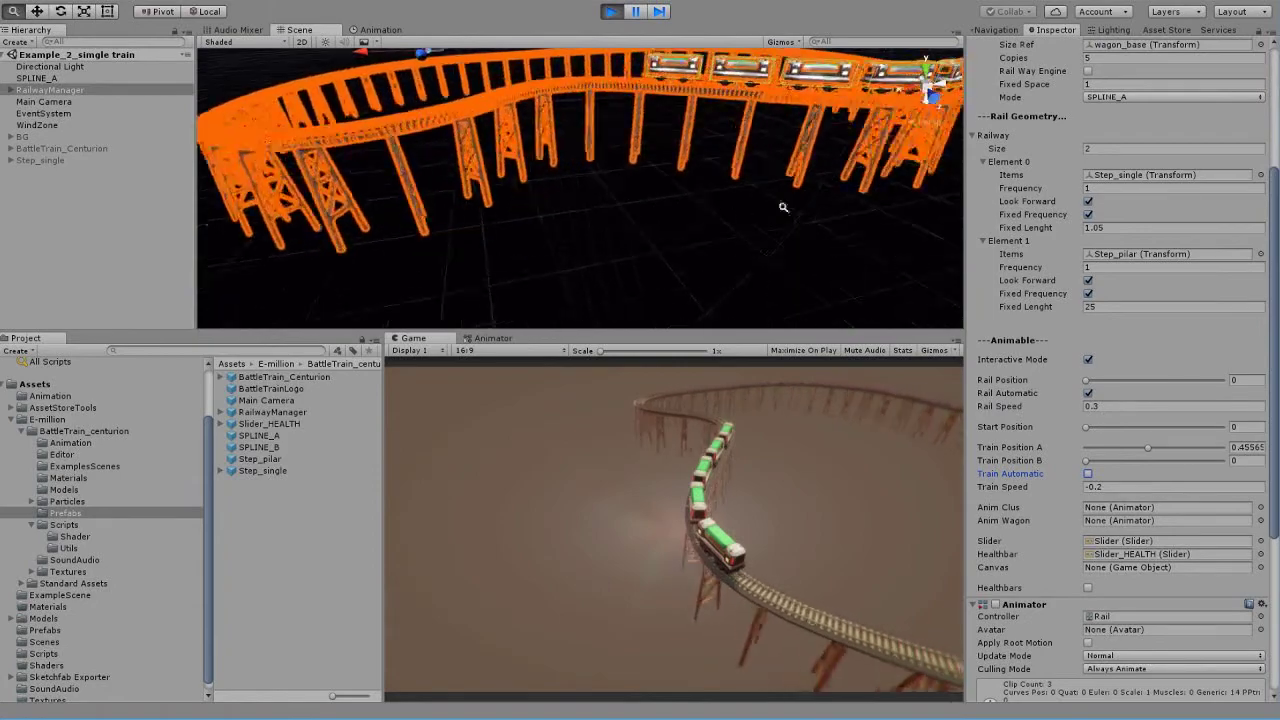
pyautogui.keyDown('alt'); pyautogui.moveTo(783, 209); pyautogui.dragTo(651, 294, button='middle'); pyautogui.keyUp('alt')
pyautogui.keyDown('alt'); pyautogui.moveTo(651, 294); pyautogui.dragTo(603, 247, button='right'); pyautogui.keyUp('alt')
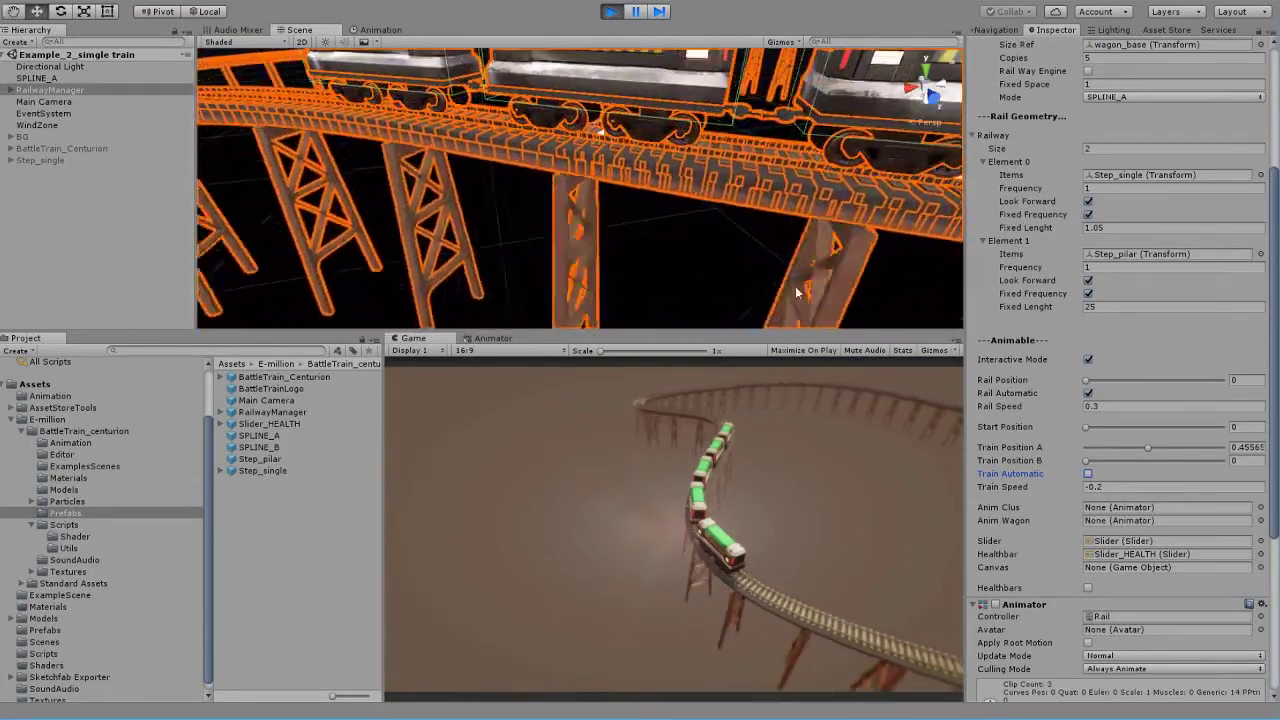
# Clear the selection and examine the animated rails and the train from several angles around the whole track
pyautogui.click(847, 296)
pyautogui.keyDown('alt'); pyautogui.moveTo(603, 247); pyautogui.dragTo(629, 300); pyautogui.keyUp('alt')
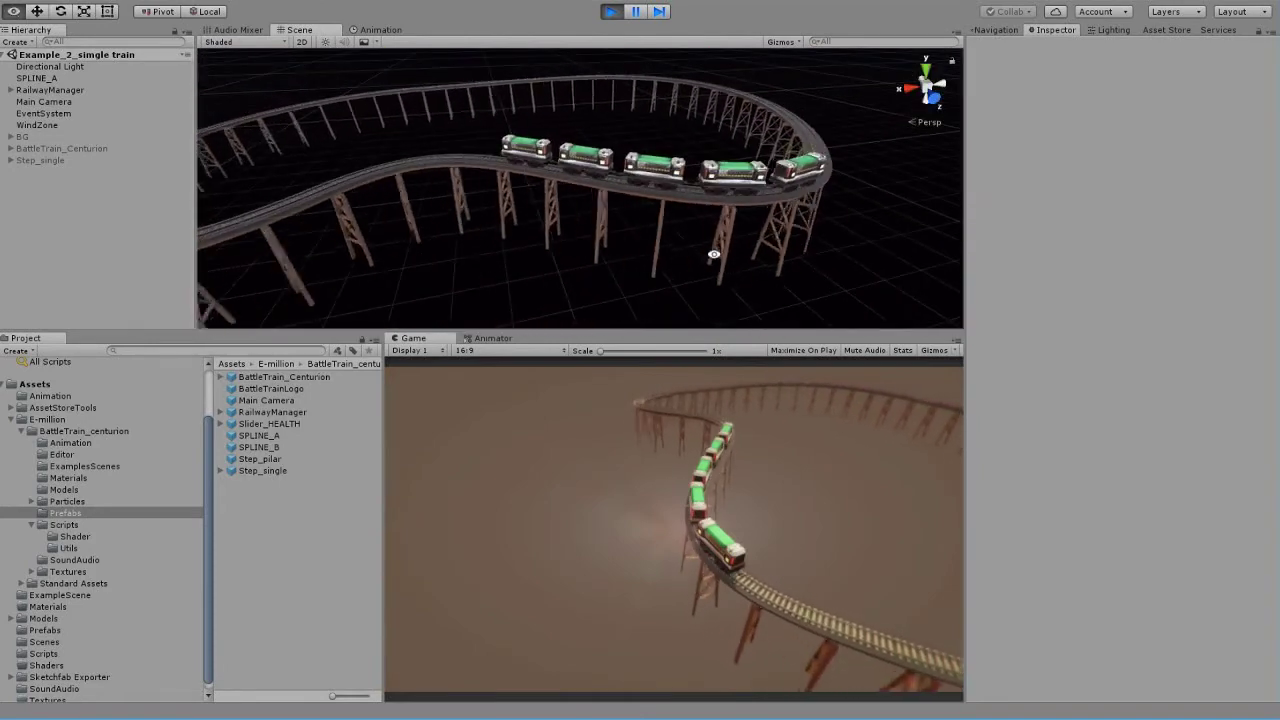
pyautogui.keyDown('alt'); pyautogui.moveTo(746, 226); pyautogui.dragTo(681, 242, button='right'); pyautogui.keyUp('alt')
pyautogui.moveTo(681, 242); pyautogui.dragTo(695, 233, button='middle')
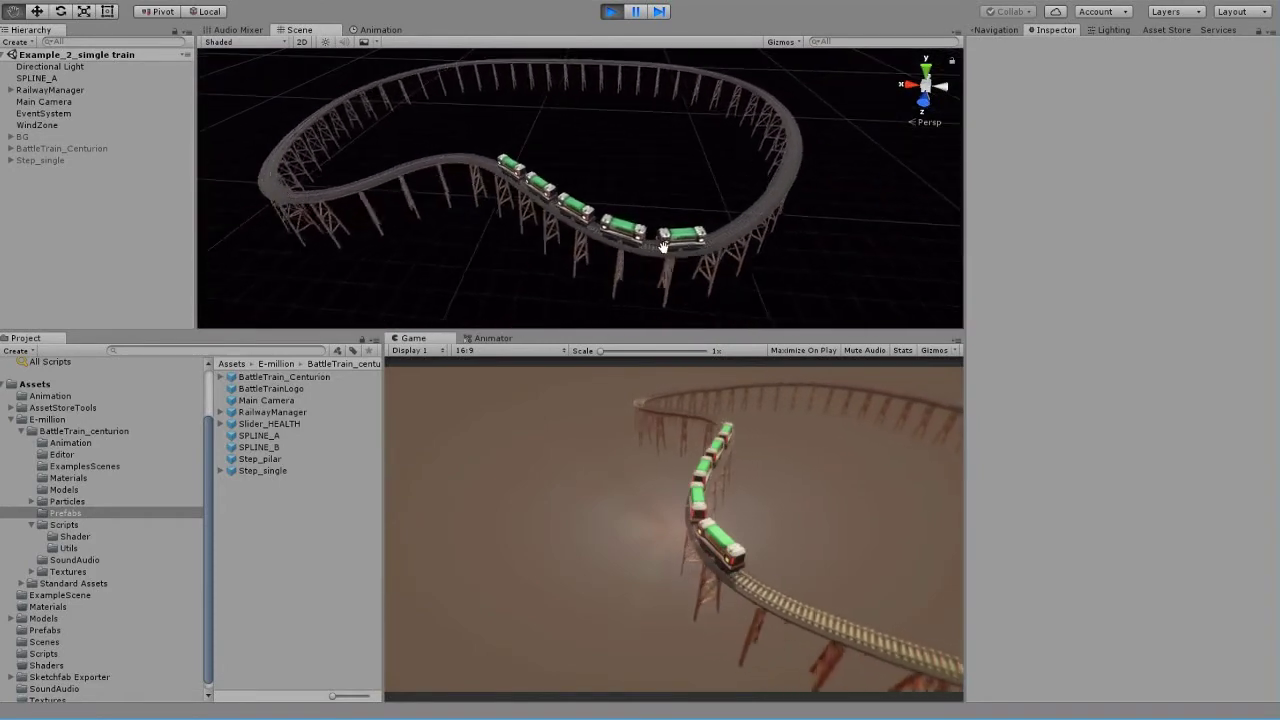
pyautogui.keyDown('alt'); pyautogui.moveTo(695, 233); pyautogui.dragTo(688, 204); pyautogui.keyUp('alt')
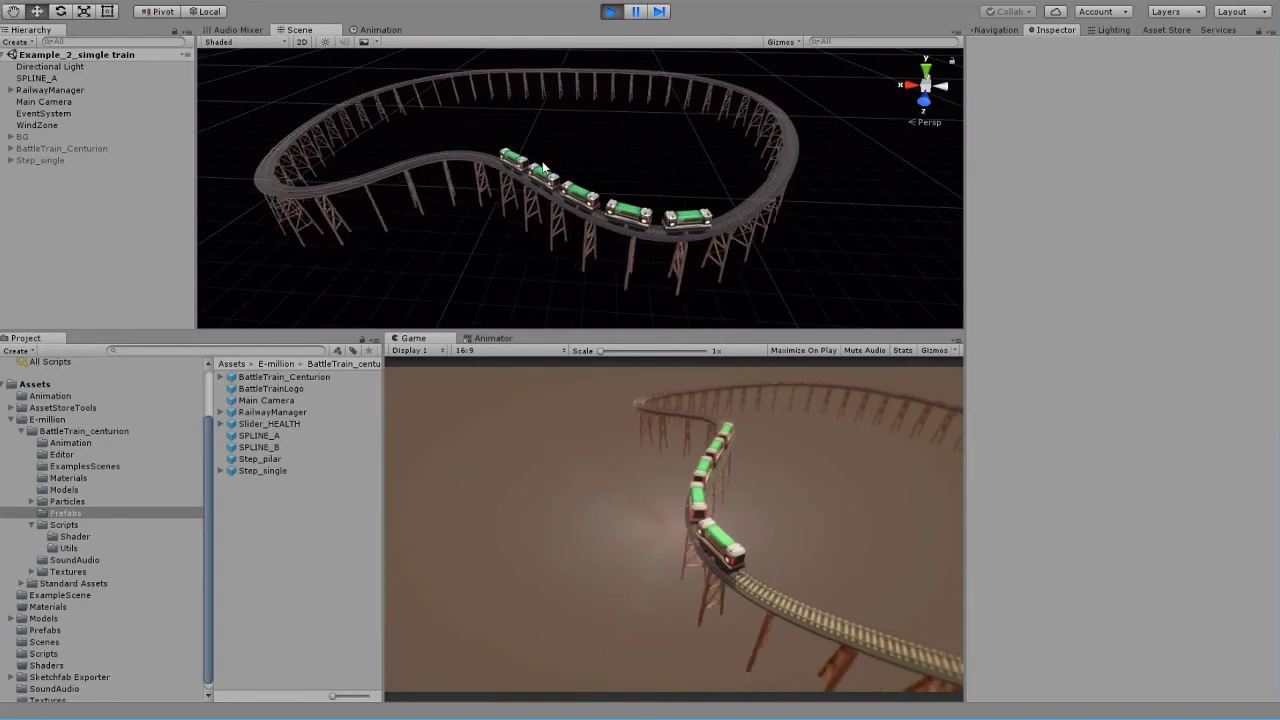
pyautogui.keyDown('alt'); pyautogui.moveTo(749, 214); pyautogui.dragTo(924, 228, button='right'); pyautogui.keyUp('alt')
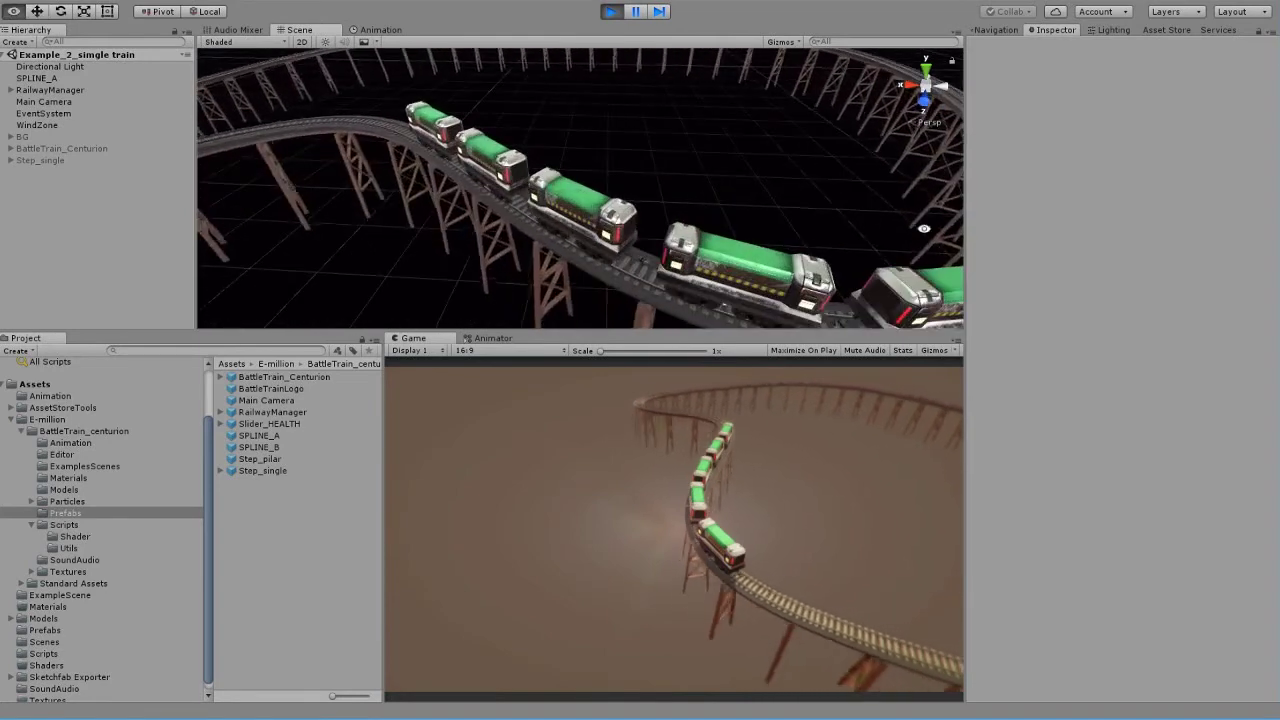
pyautogui.keyDown('alt'); pyautogui.moveTo(924, 228); pyautogui.dragTo(657, 249); pyautogui.keyUp('alt')
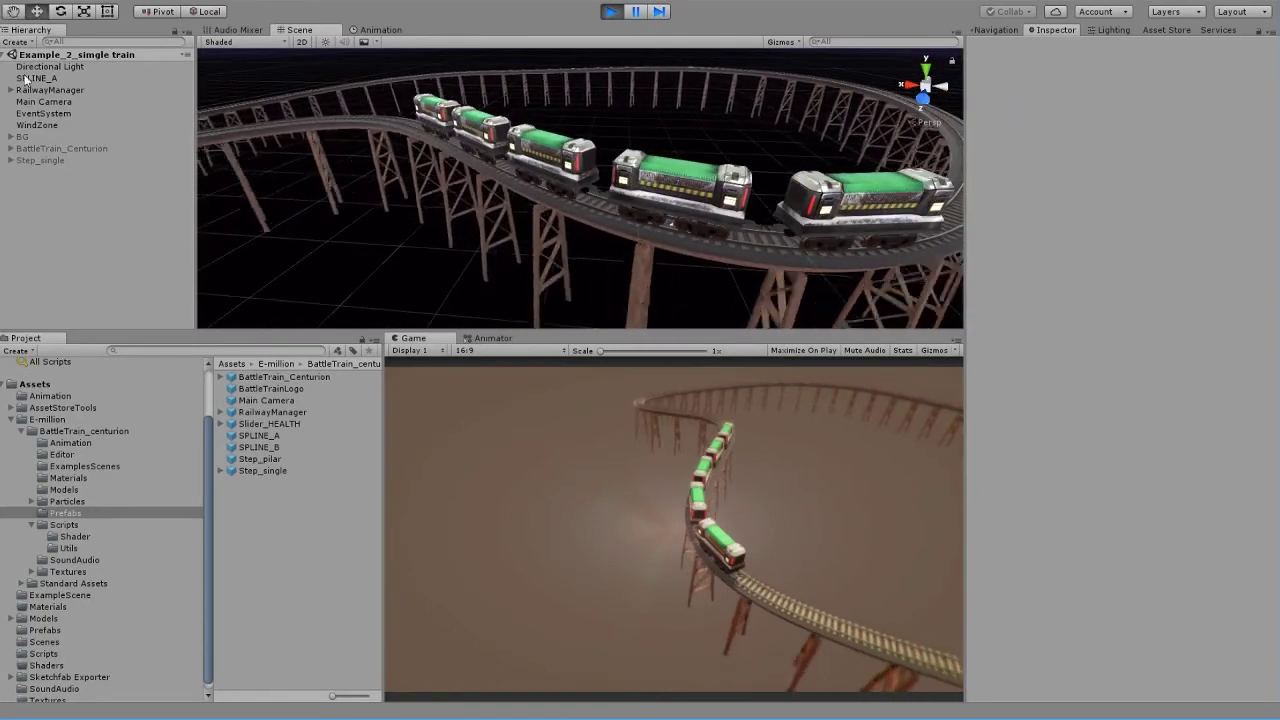
pyautogui.keyDown('alt'); pyautogui.moveTo(657, 249); pyautogui.dragTo(526, 267, button='right'); pyautogui.keyUp('alt')
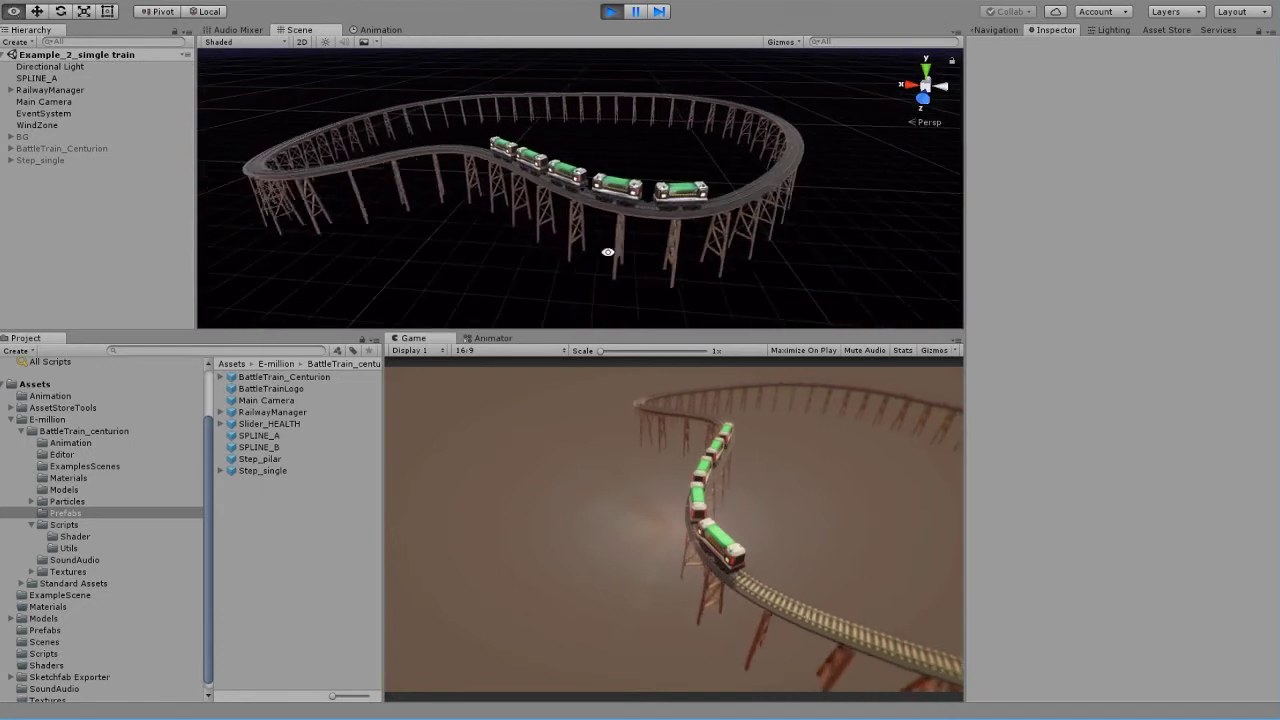
pyautogui.keyDown('alt'); pyautogui.moveTo(609, 257); pyautogui.dragTo(405, 226); pyautogui.keyUp('alt')
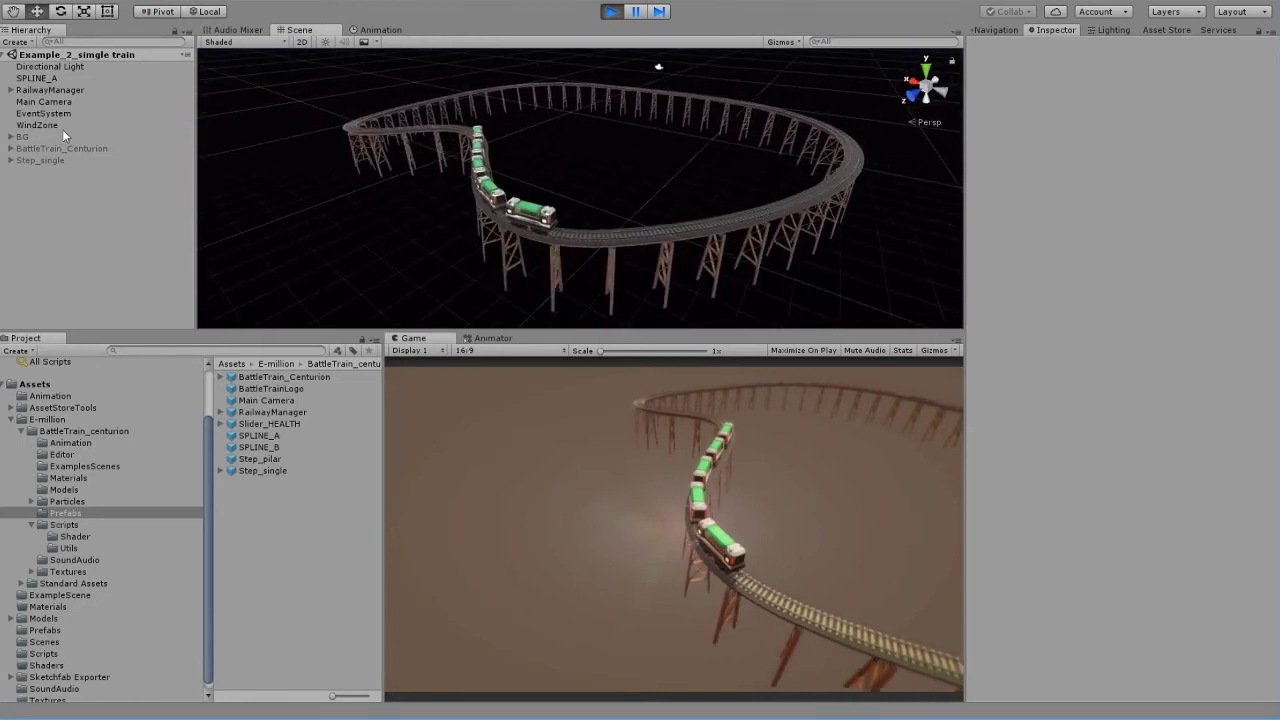
# Reselect RailwayManager and turn Train Automatic back on
pyautogui.click(54, 89)
pyautogui.scroll(-5, 1173, 400)
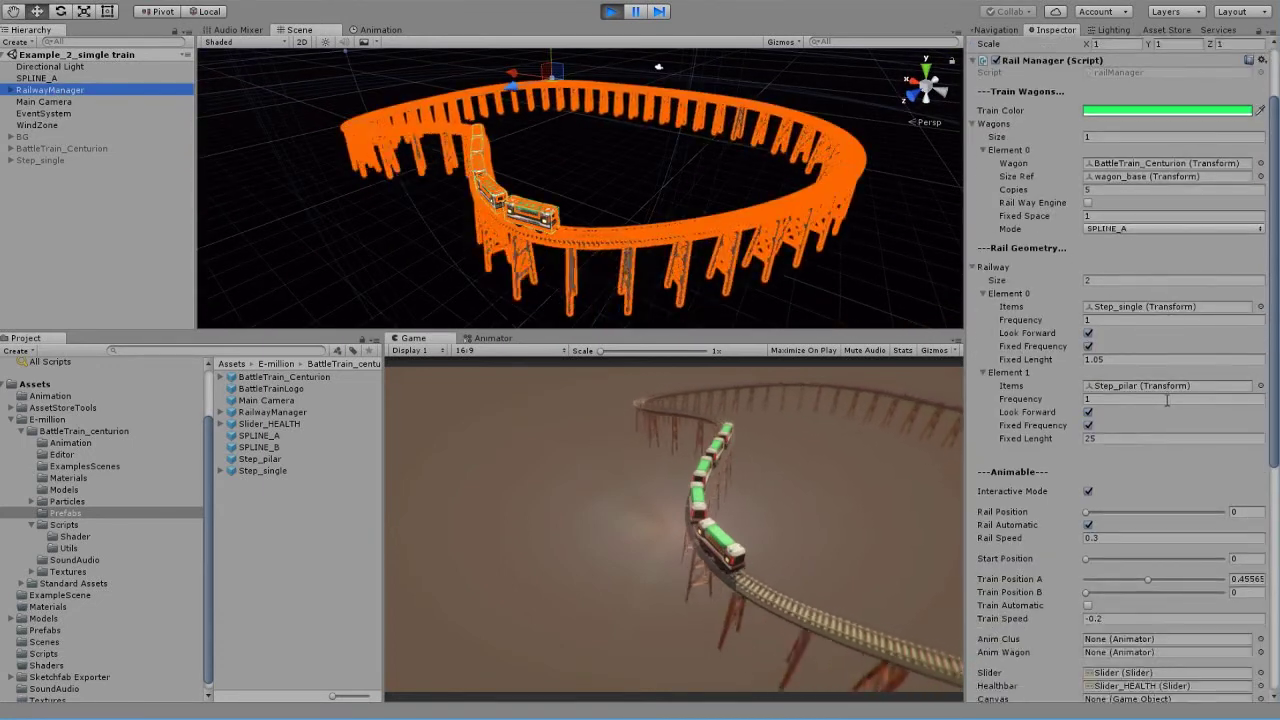
pyautogui.scroll(-2, 1210, 363)
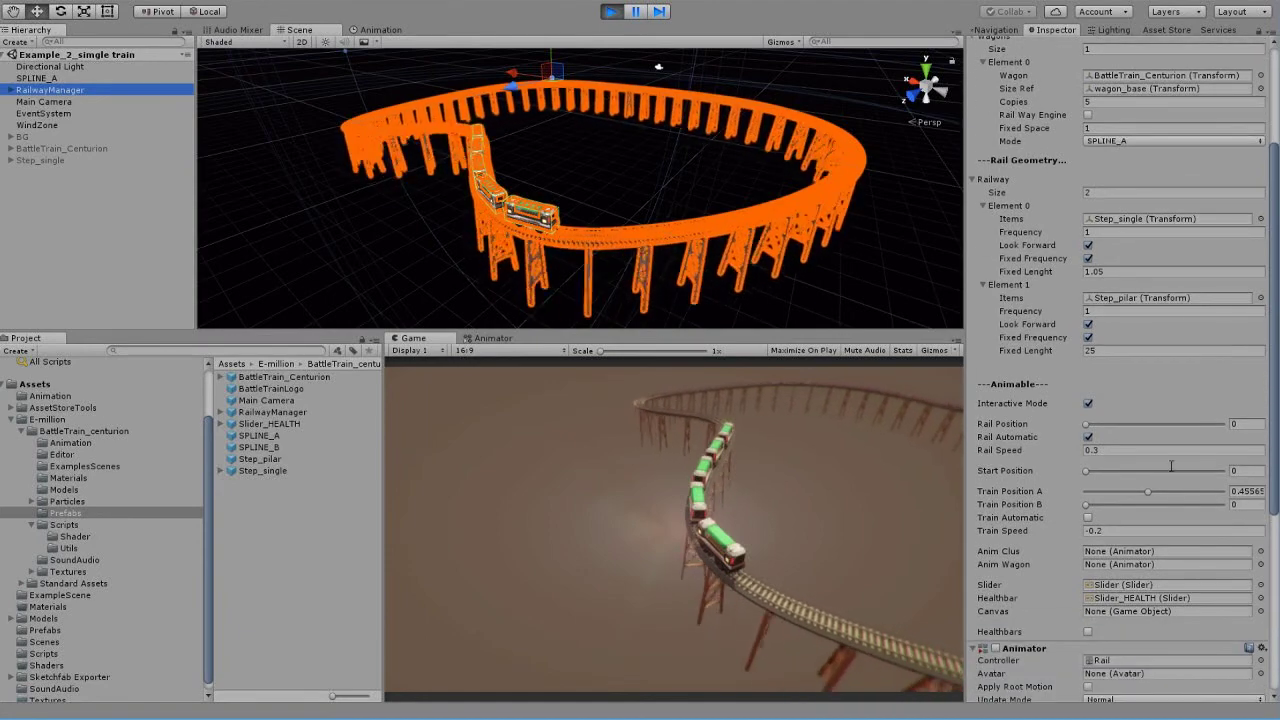
pyautogui.click(1088, 518)
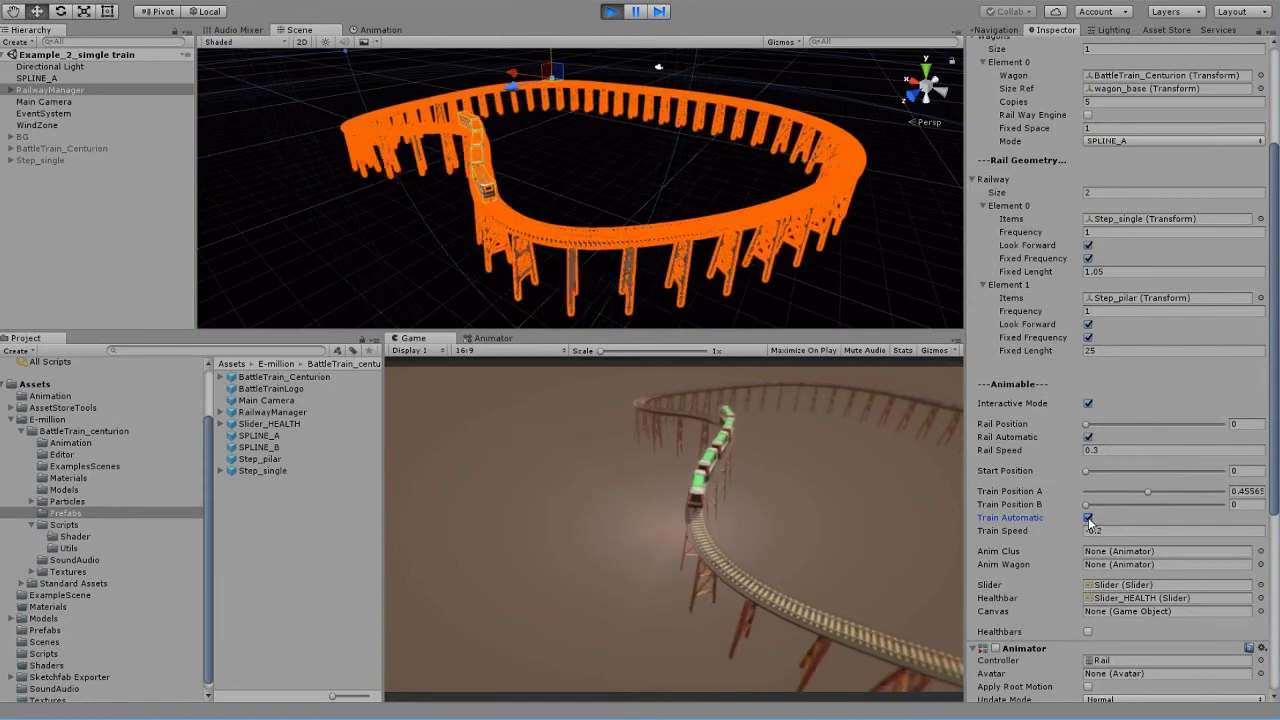